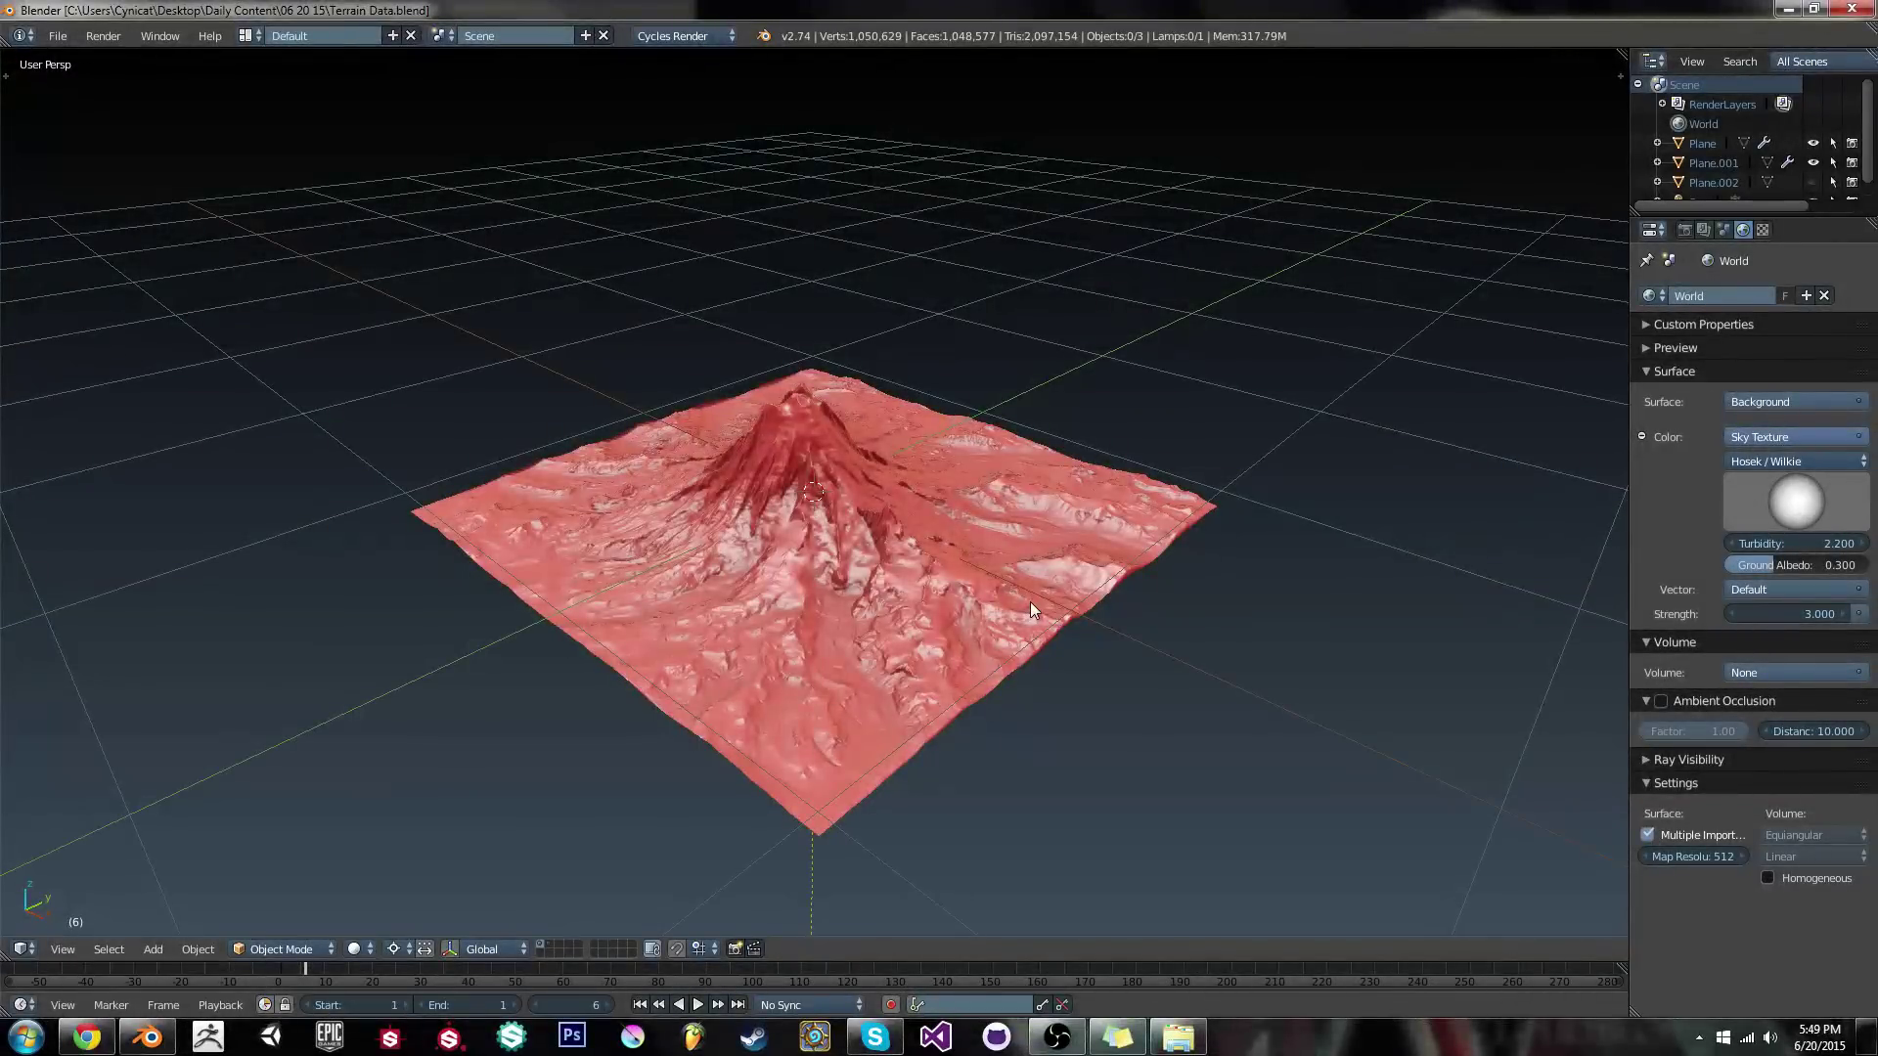
Select the mountain terrain plane and open its texture settings
scroll(1030, 602, up, 6)
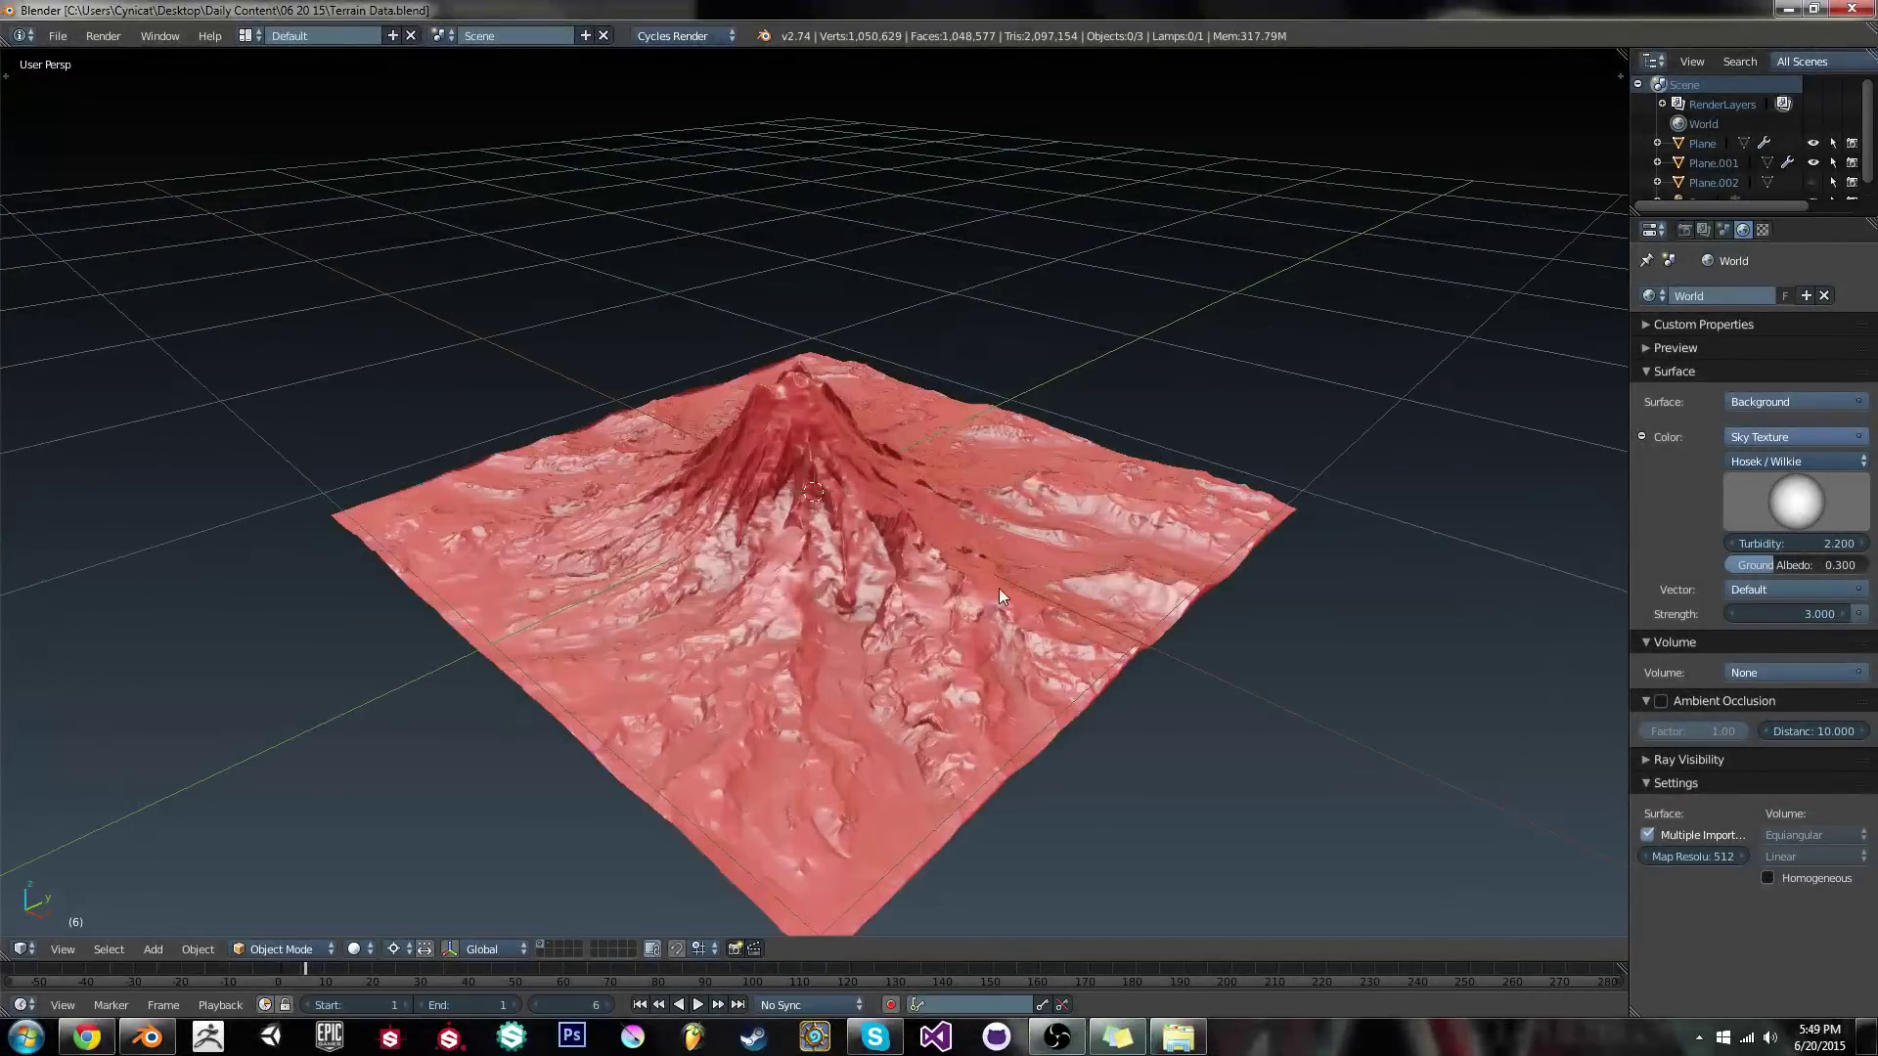
middle_drag(1211, 720, 937, 520)
scroll(853, 683, down, 3)
scroll(937, 520, up, 6)
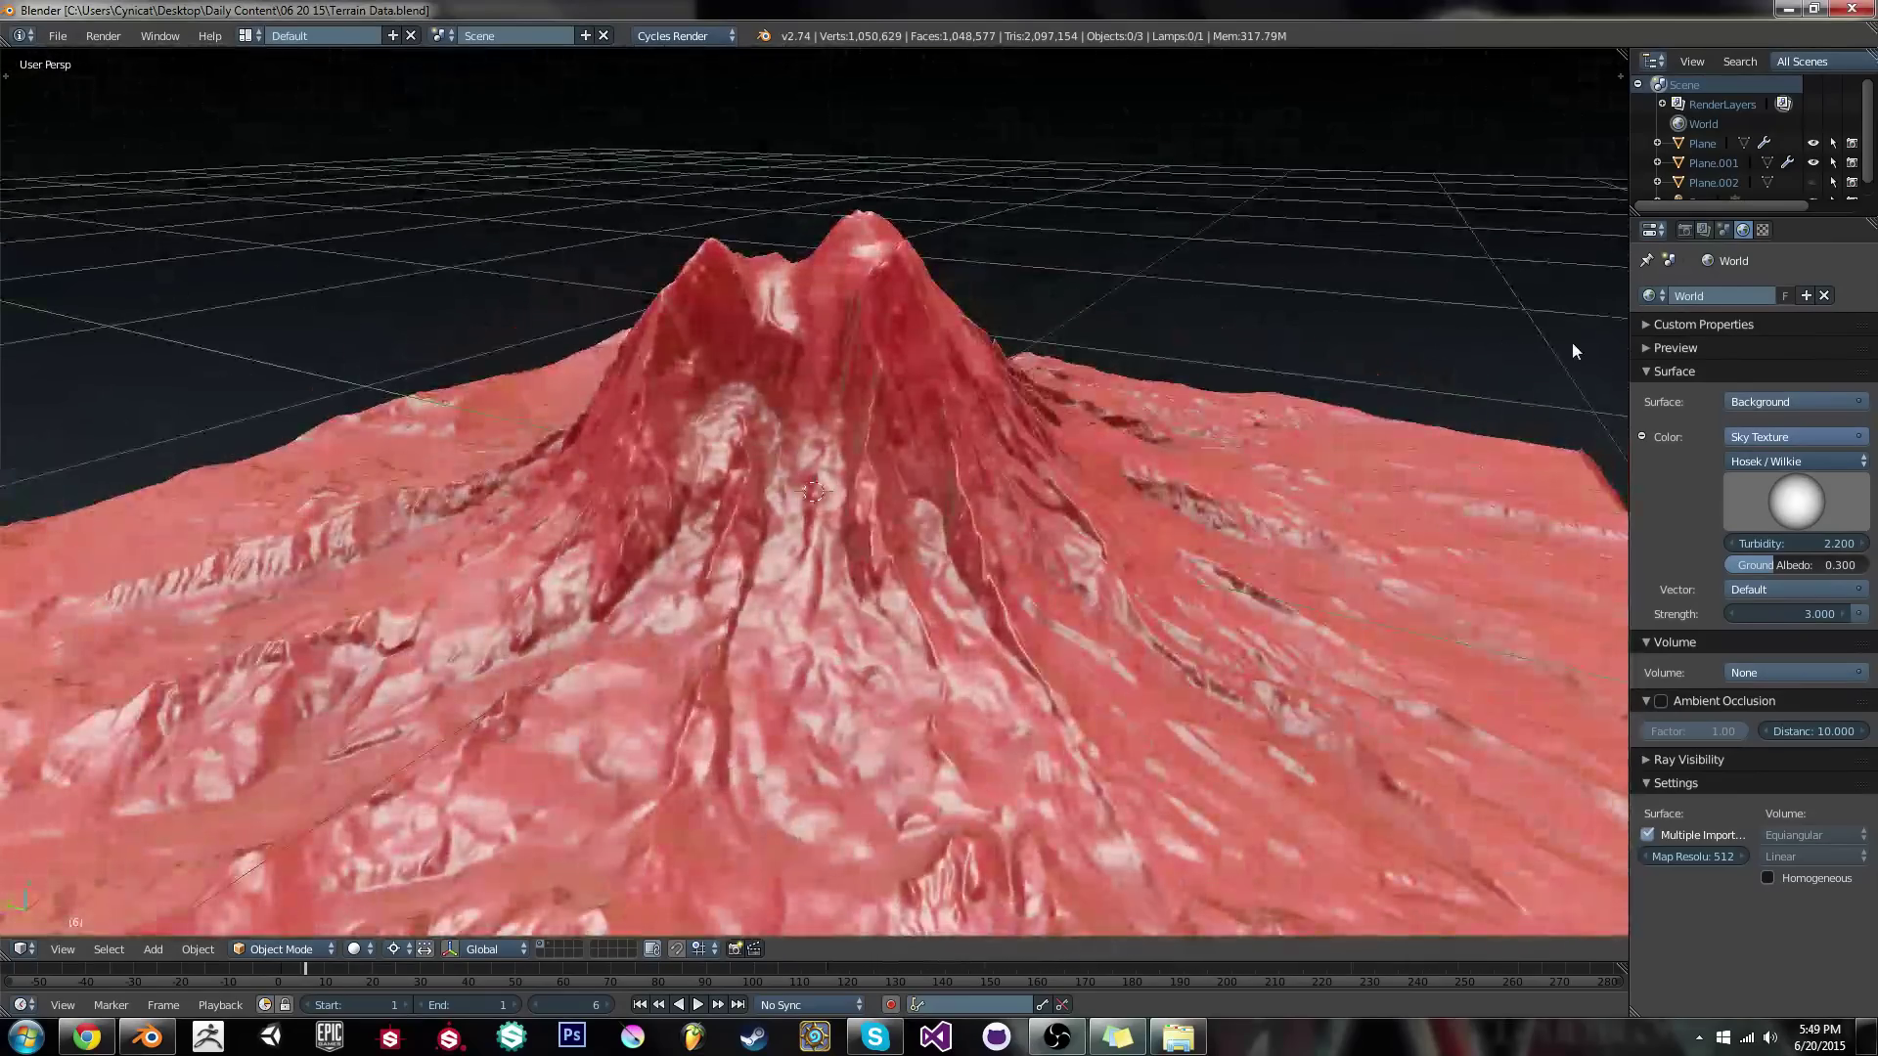
right_click(1103, 436)
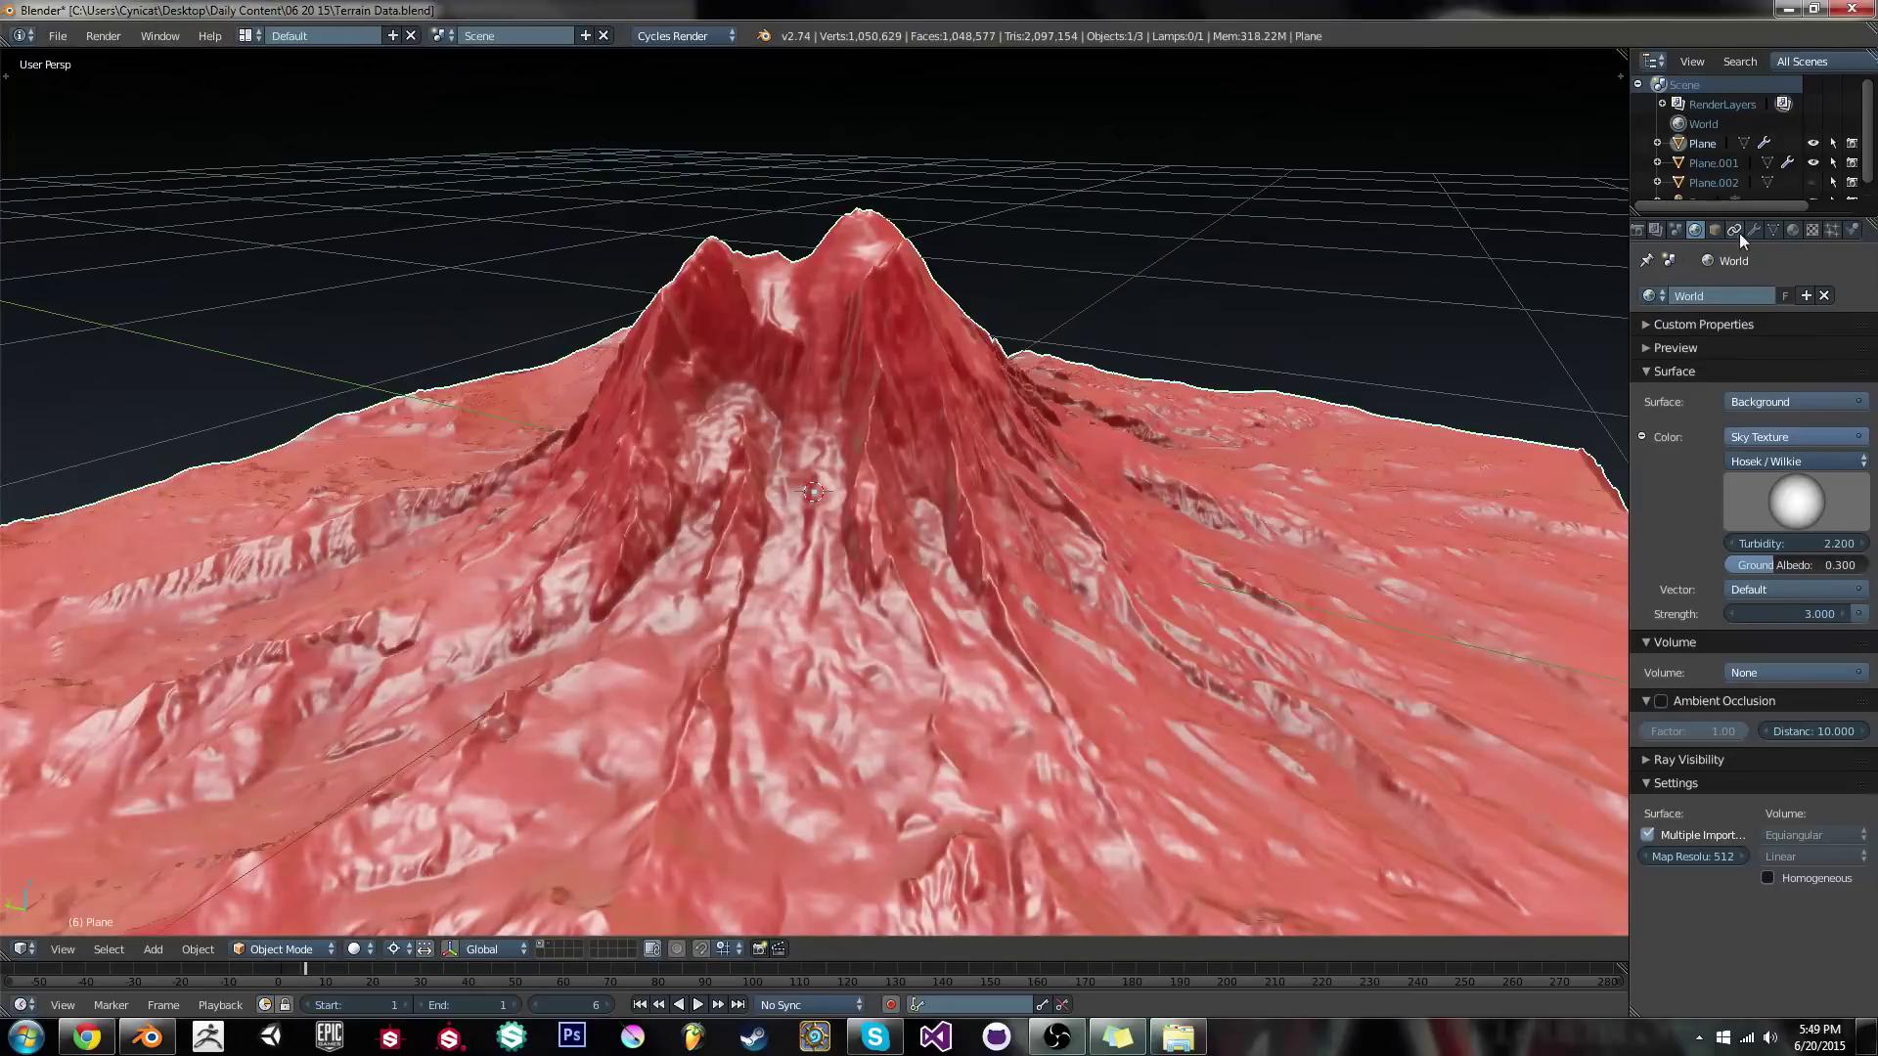
click(1793, 228)
click(1813, 229)
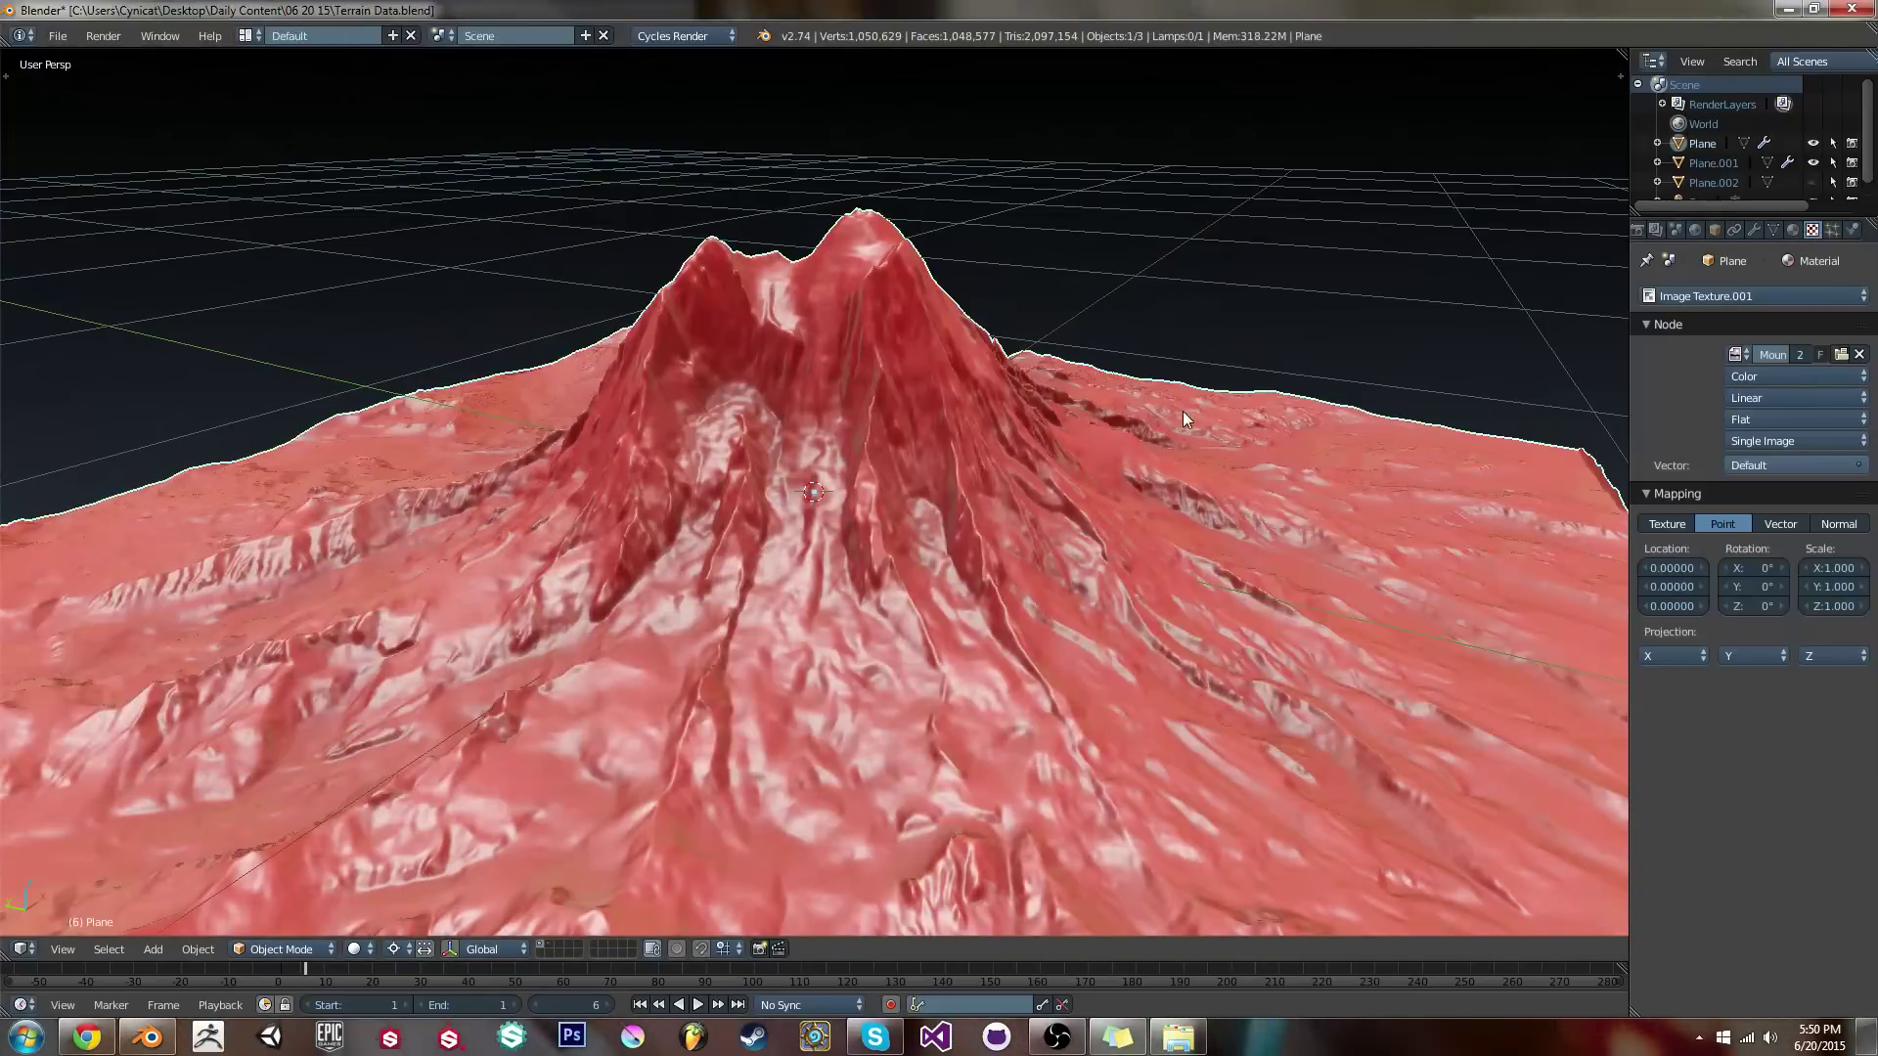
Set the colour space of the terrain material's image texture to Non-Color Data
middle_drag(1177, 431, 1056, 437)
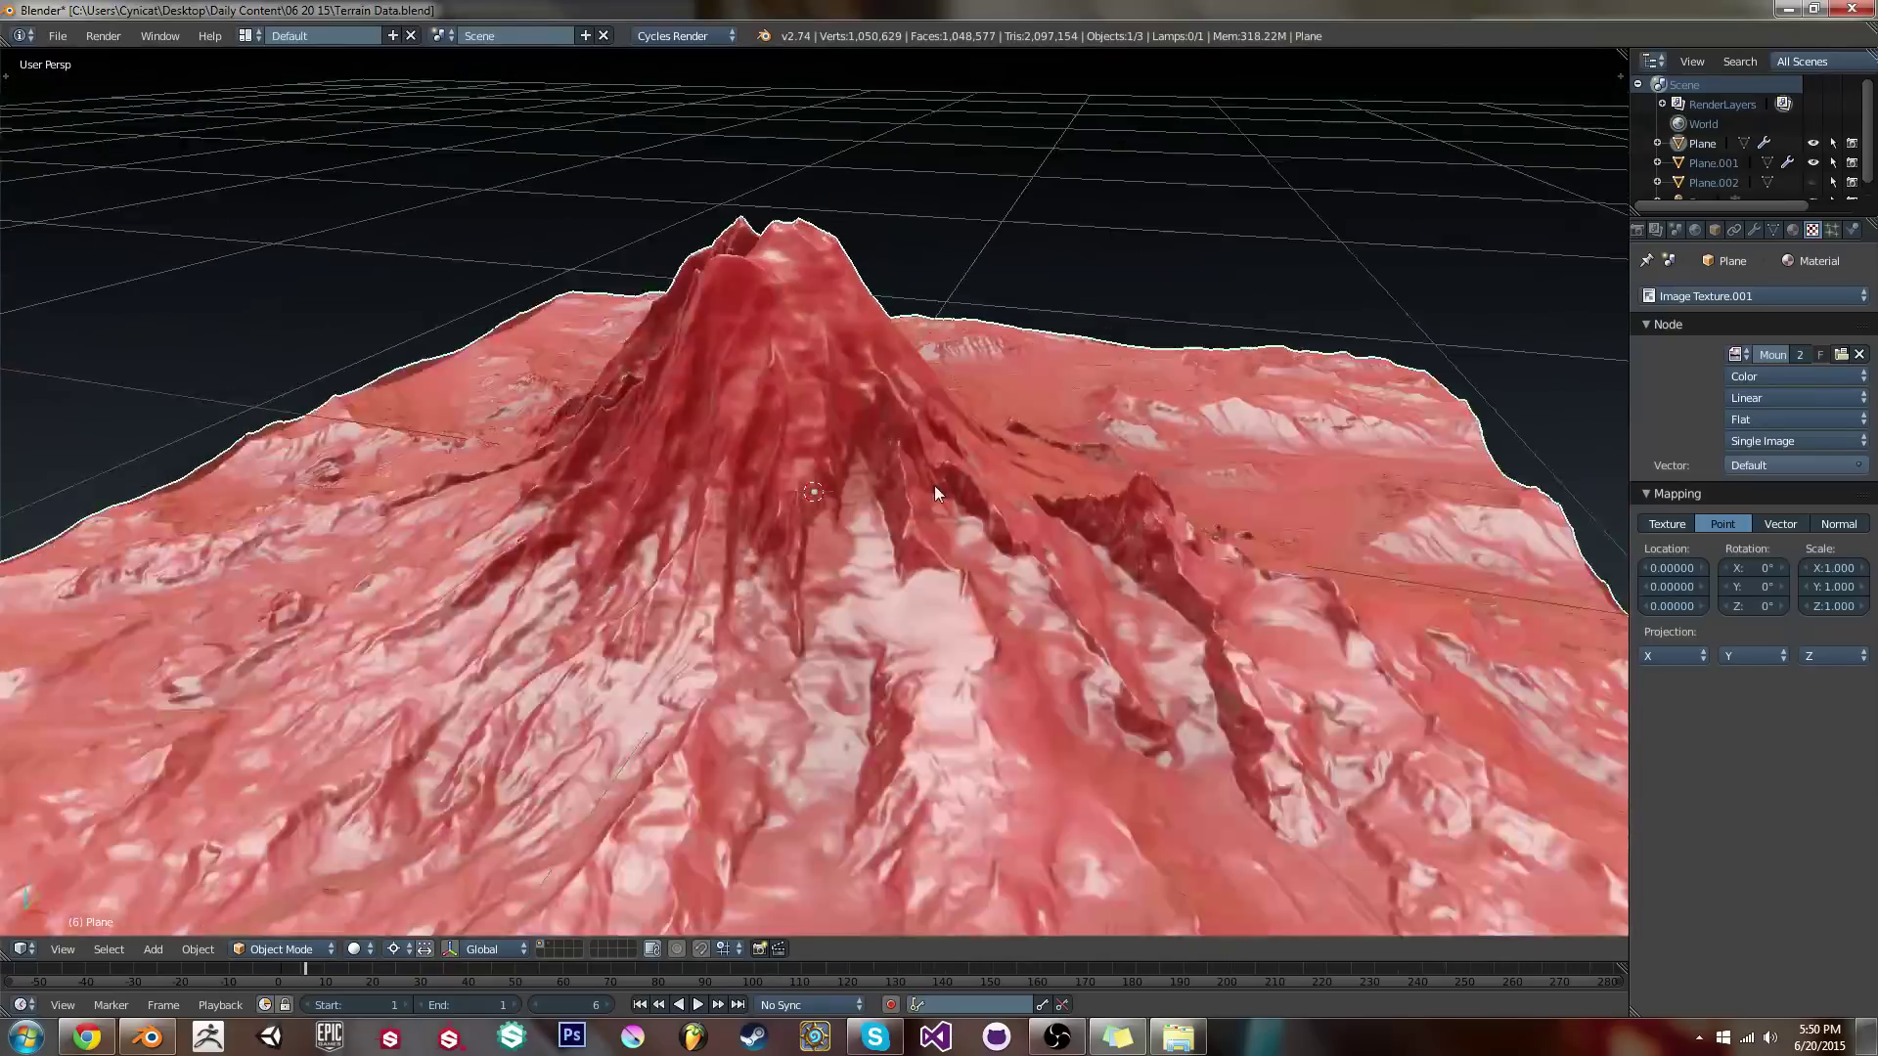
middle_drag(935, 492, 1272, 450)
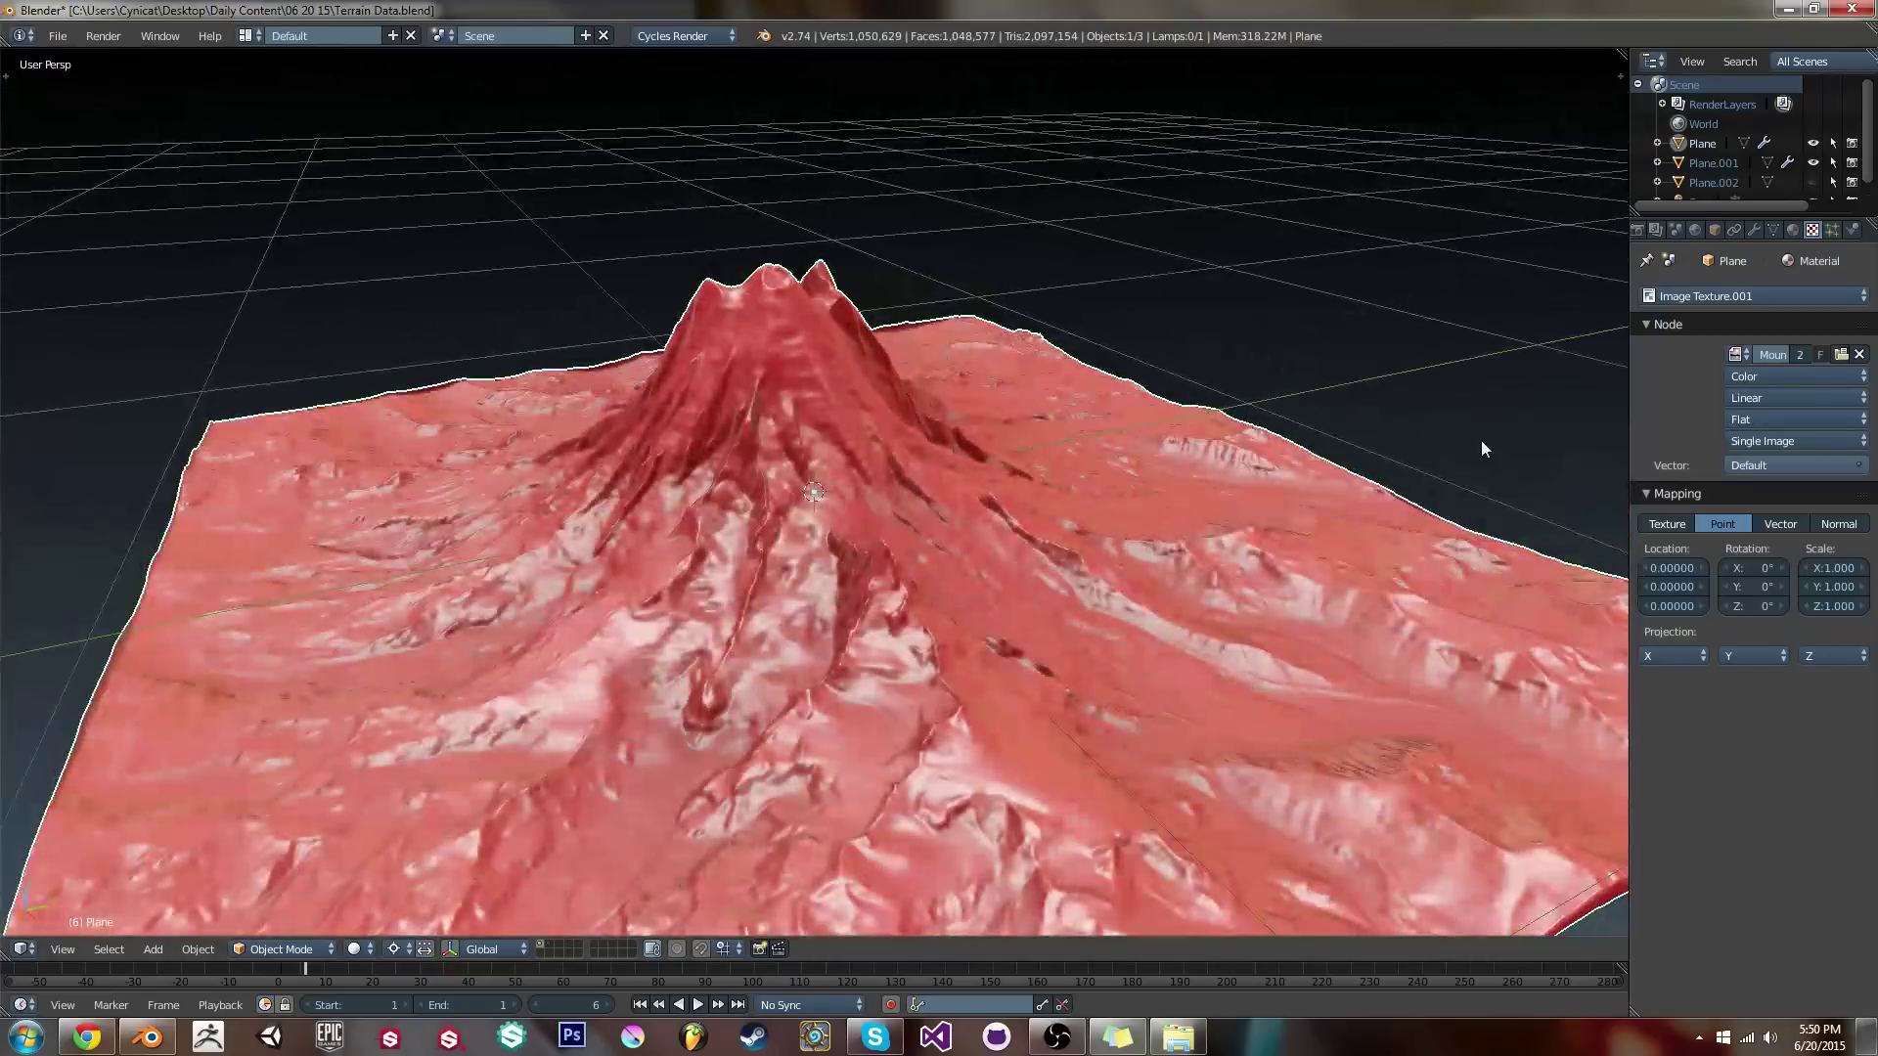
click(1758, 393)
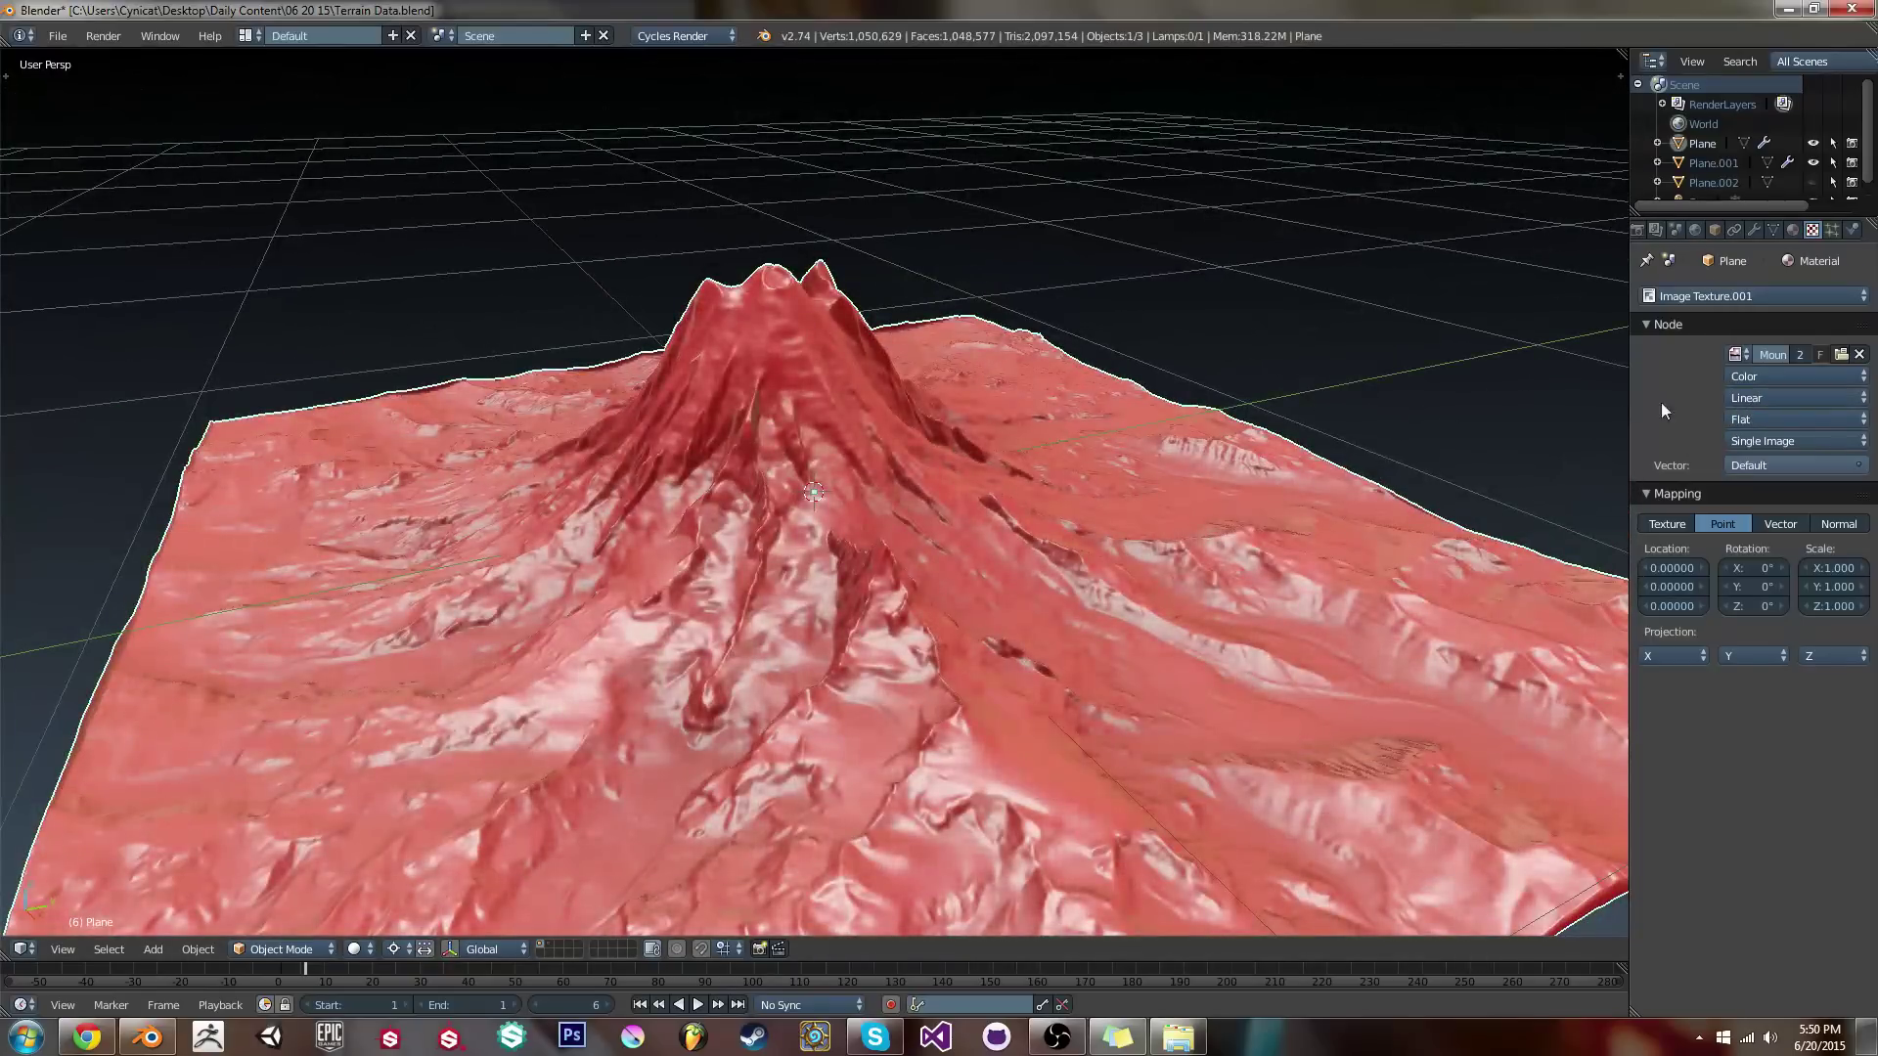
click(1765, 374)
click(1772, 331)
Switch to the Displace modifier's texture and set its height map image's colour space to Linear
click(1751, 294)
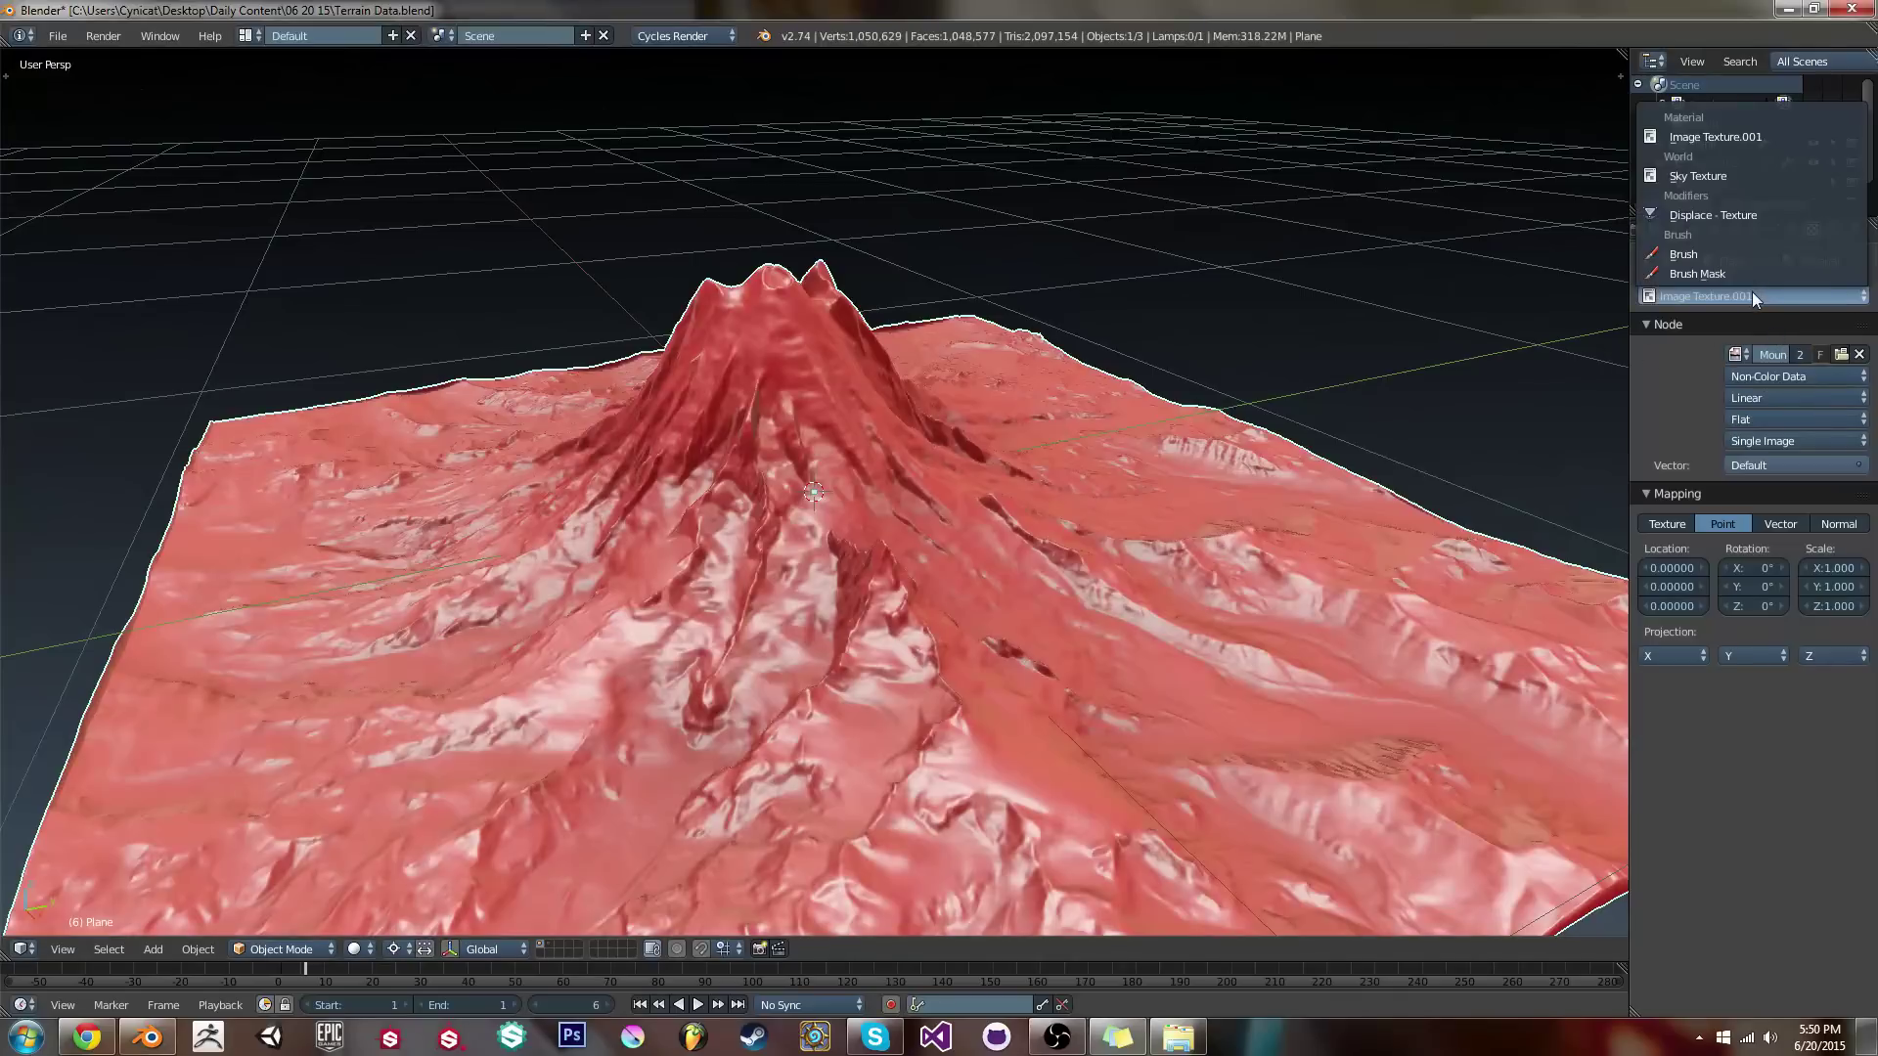
click(1722, 213)
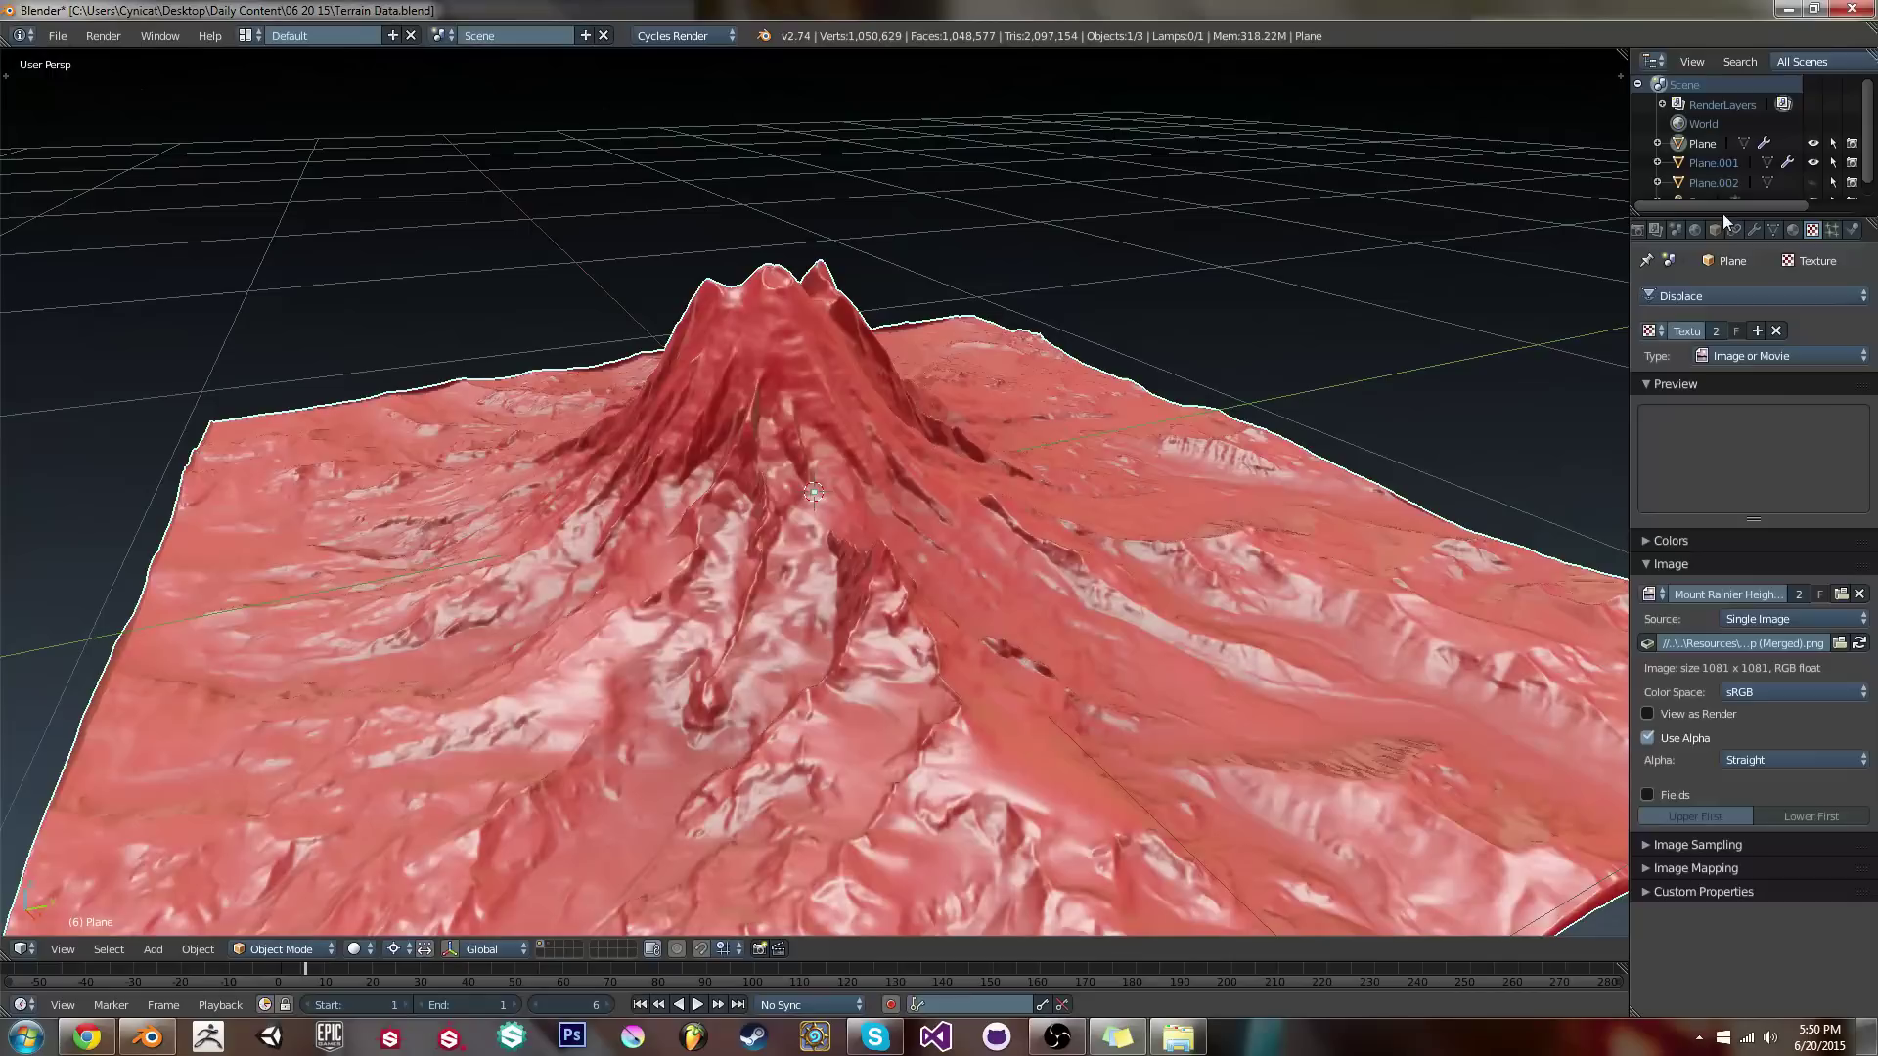
click(1766, 693)
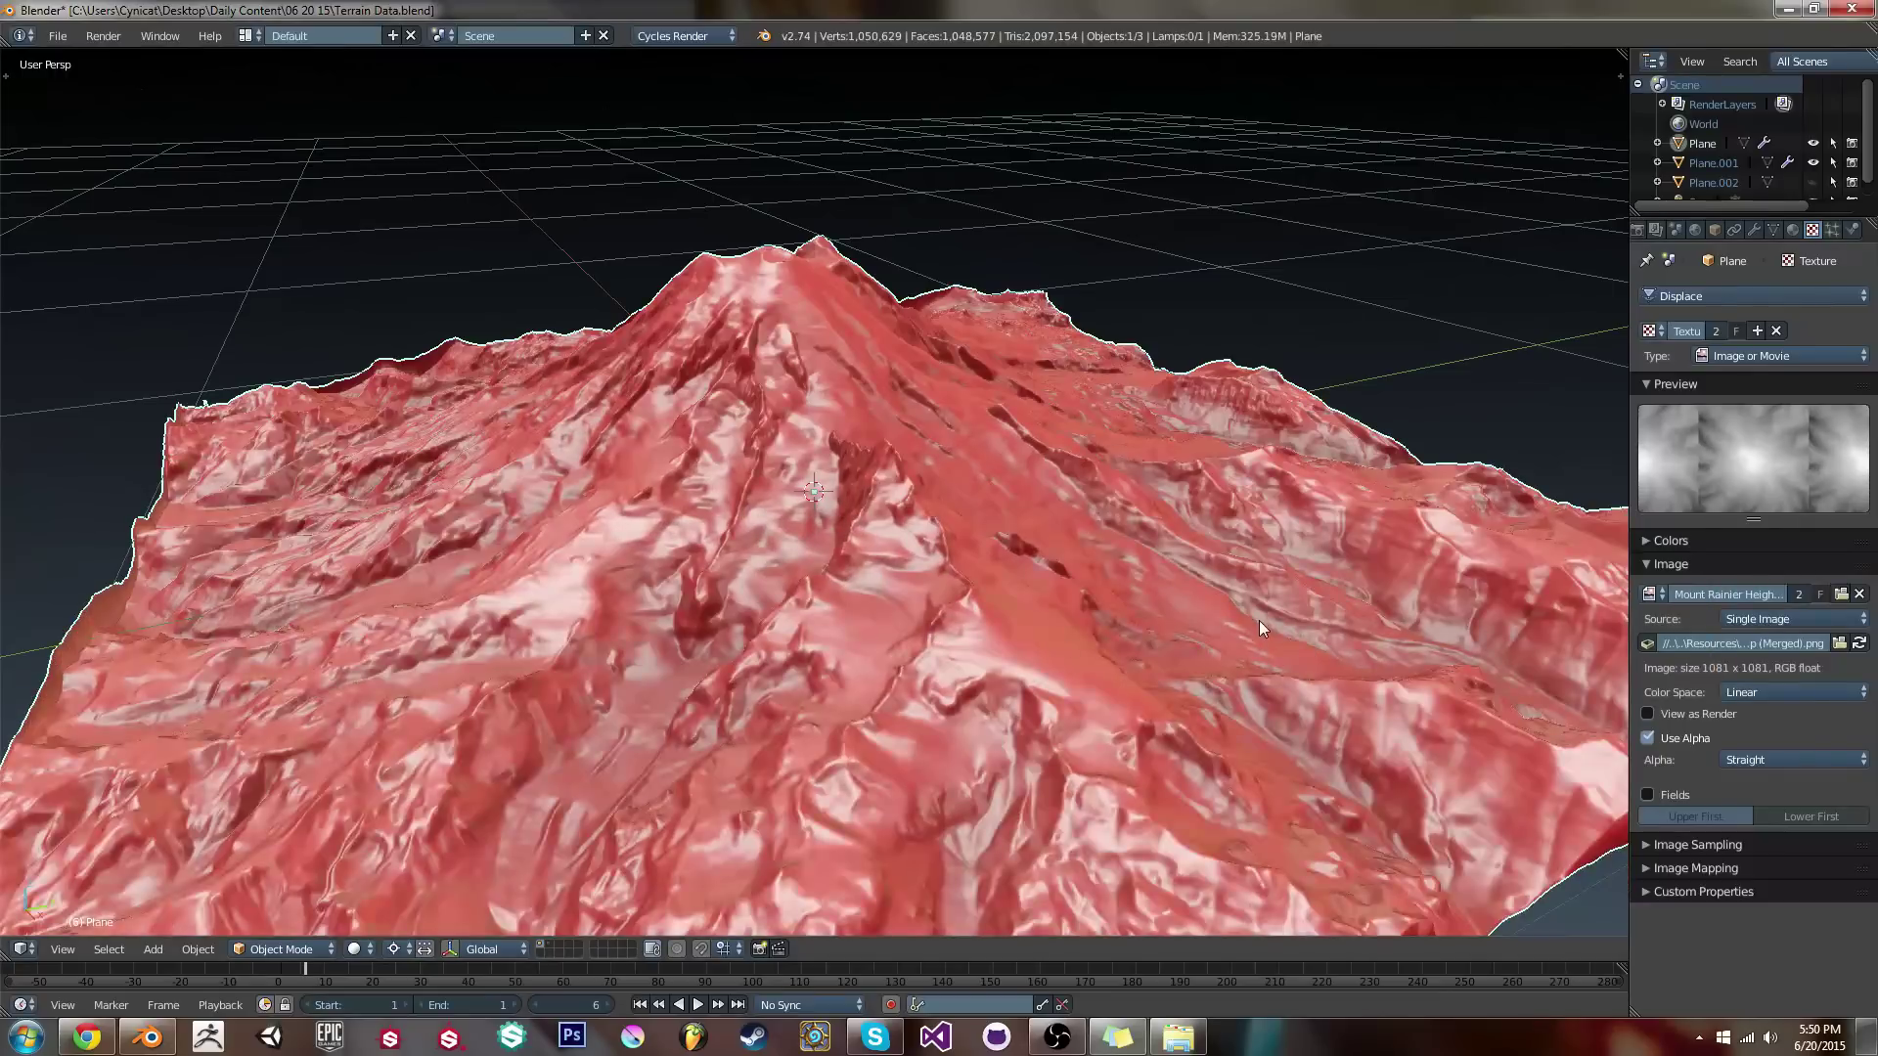
middle_drag(1259, 620, 1111, 491)
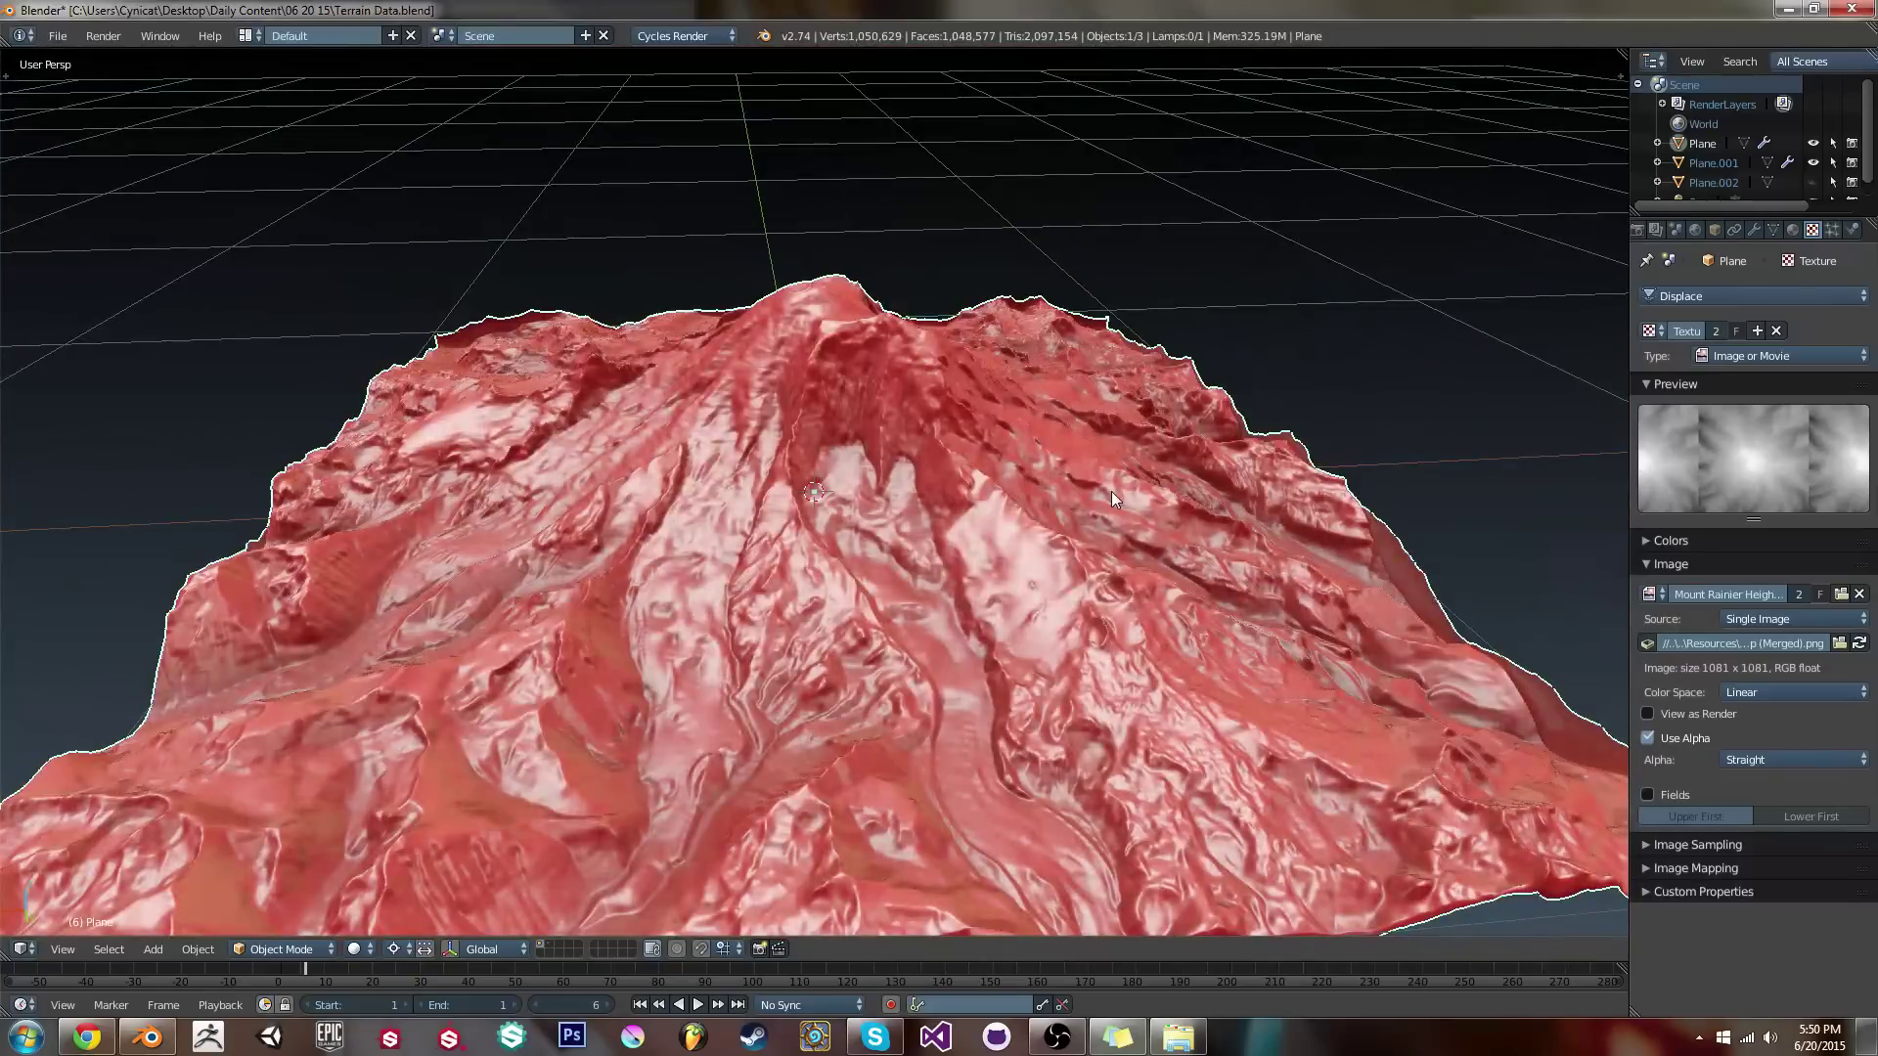
middle_drag(1144, 412, 978, 655)
scroll(831, 528, down, 5)
scroll(931, 616, up, 5)
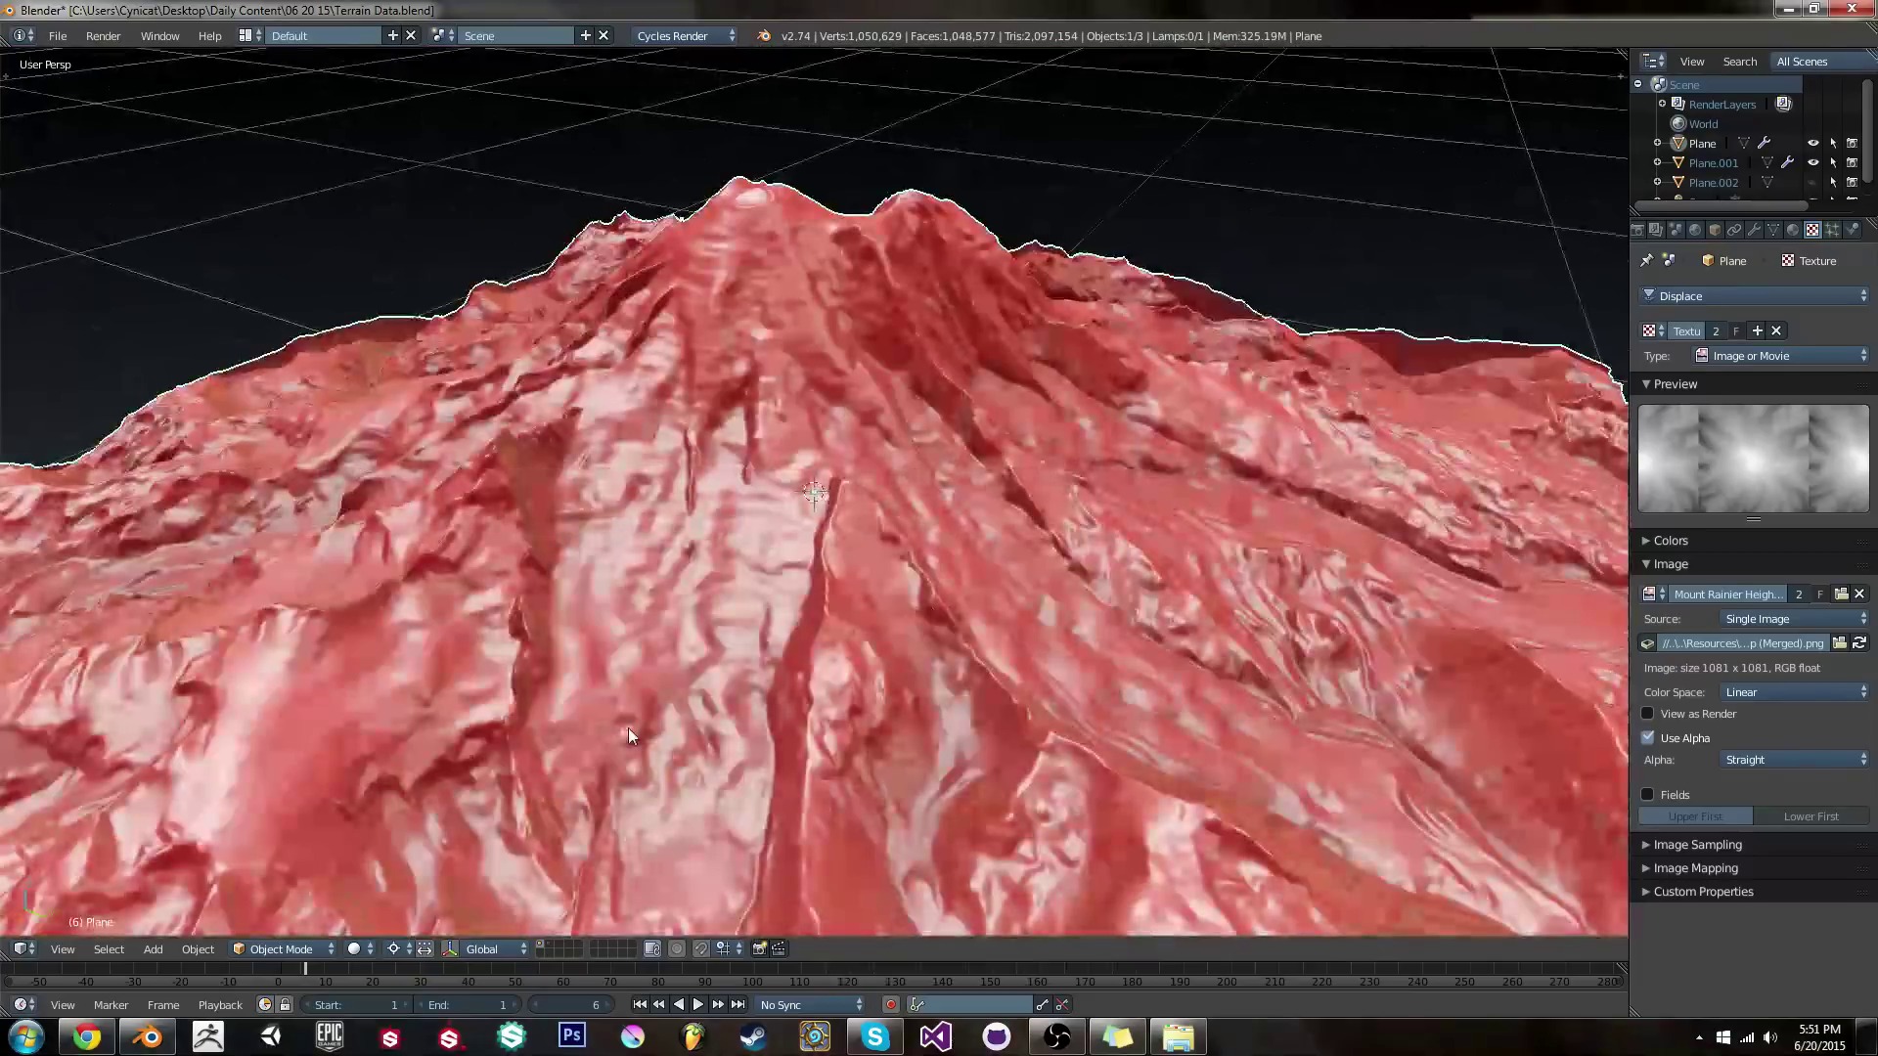
scroll(591, 716, down, 5)
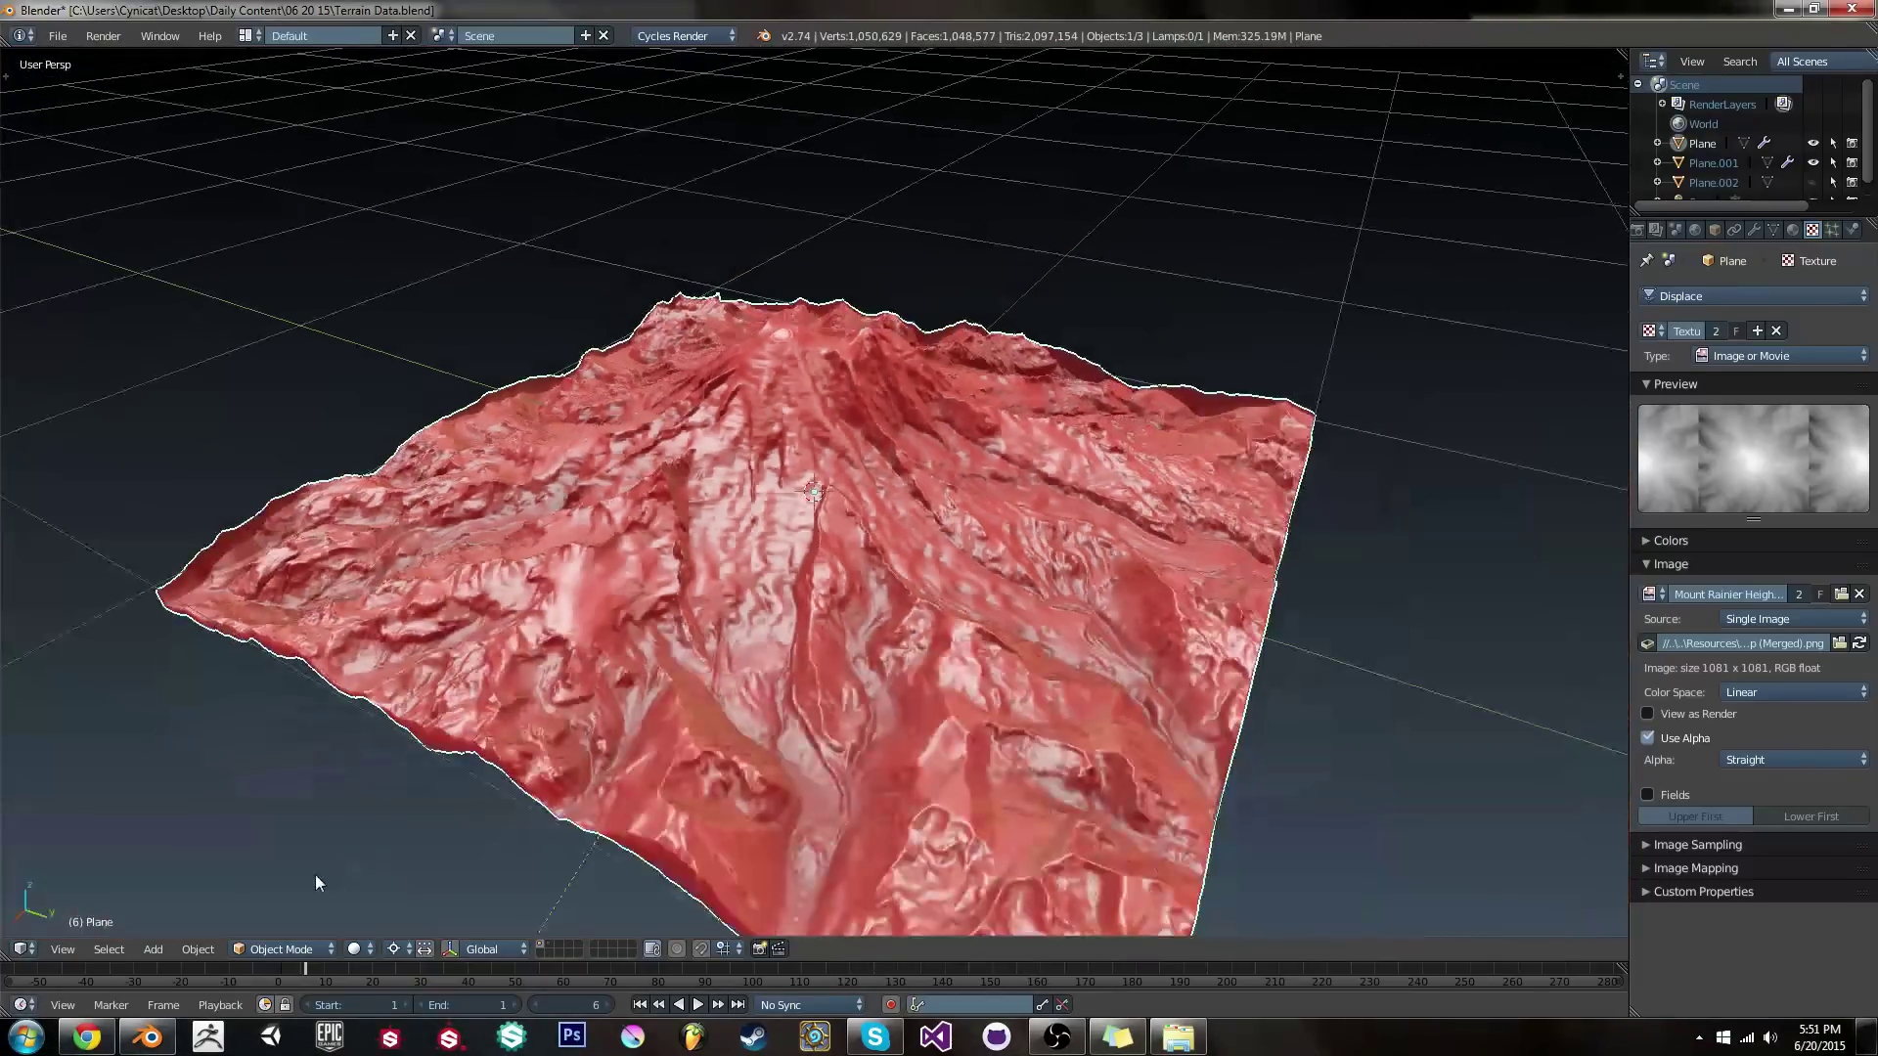
Switch to Chrome, search for "real world terrain heightmap" in a new tab and open the terrain.party site
click(87, 1036)
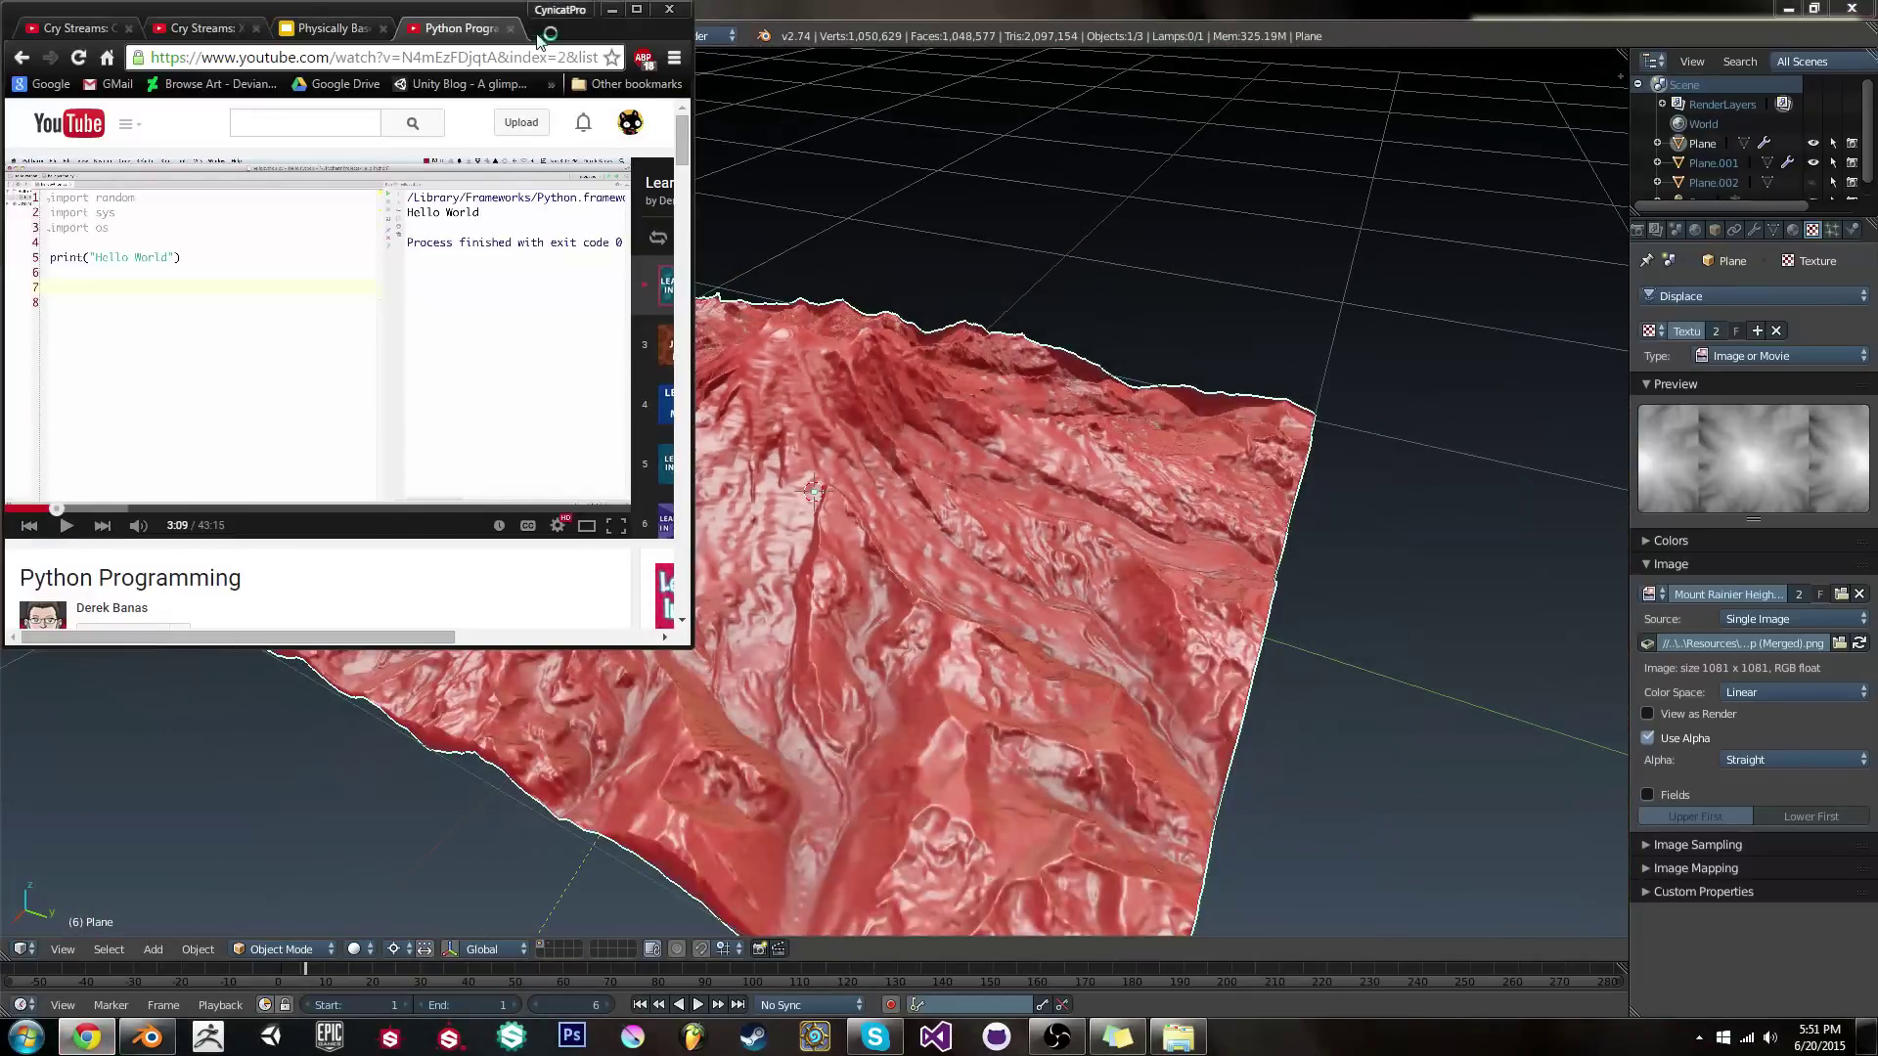
drag(519, 30, 1123, 73)
double_click(1389, 77)
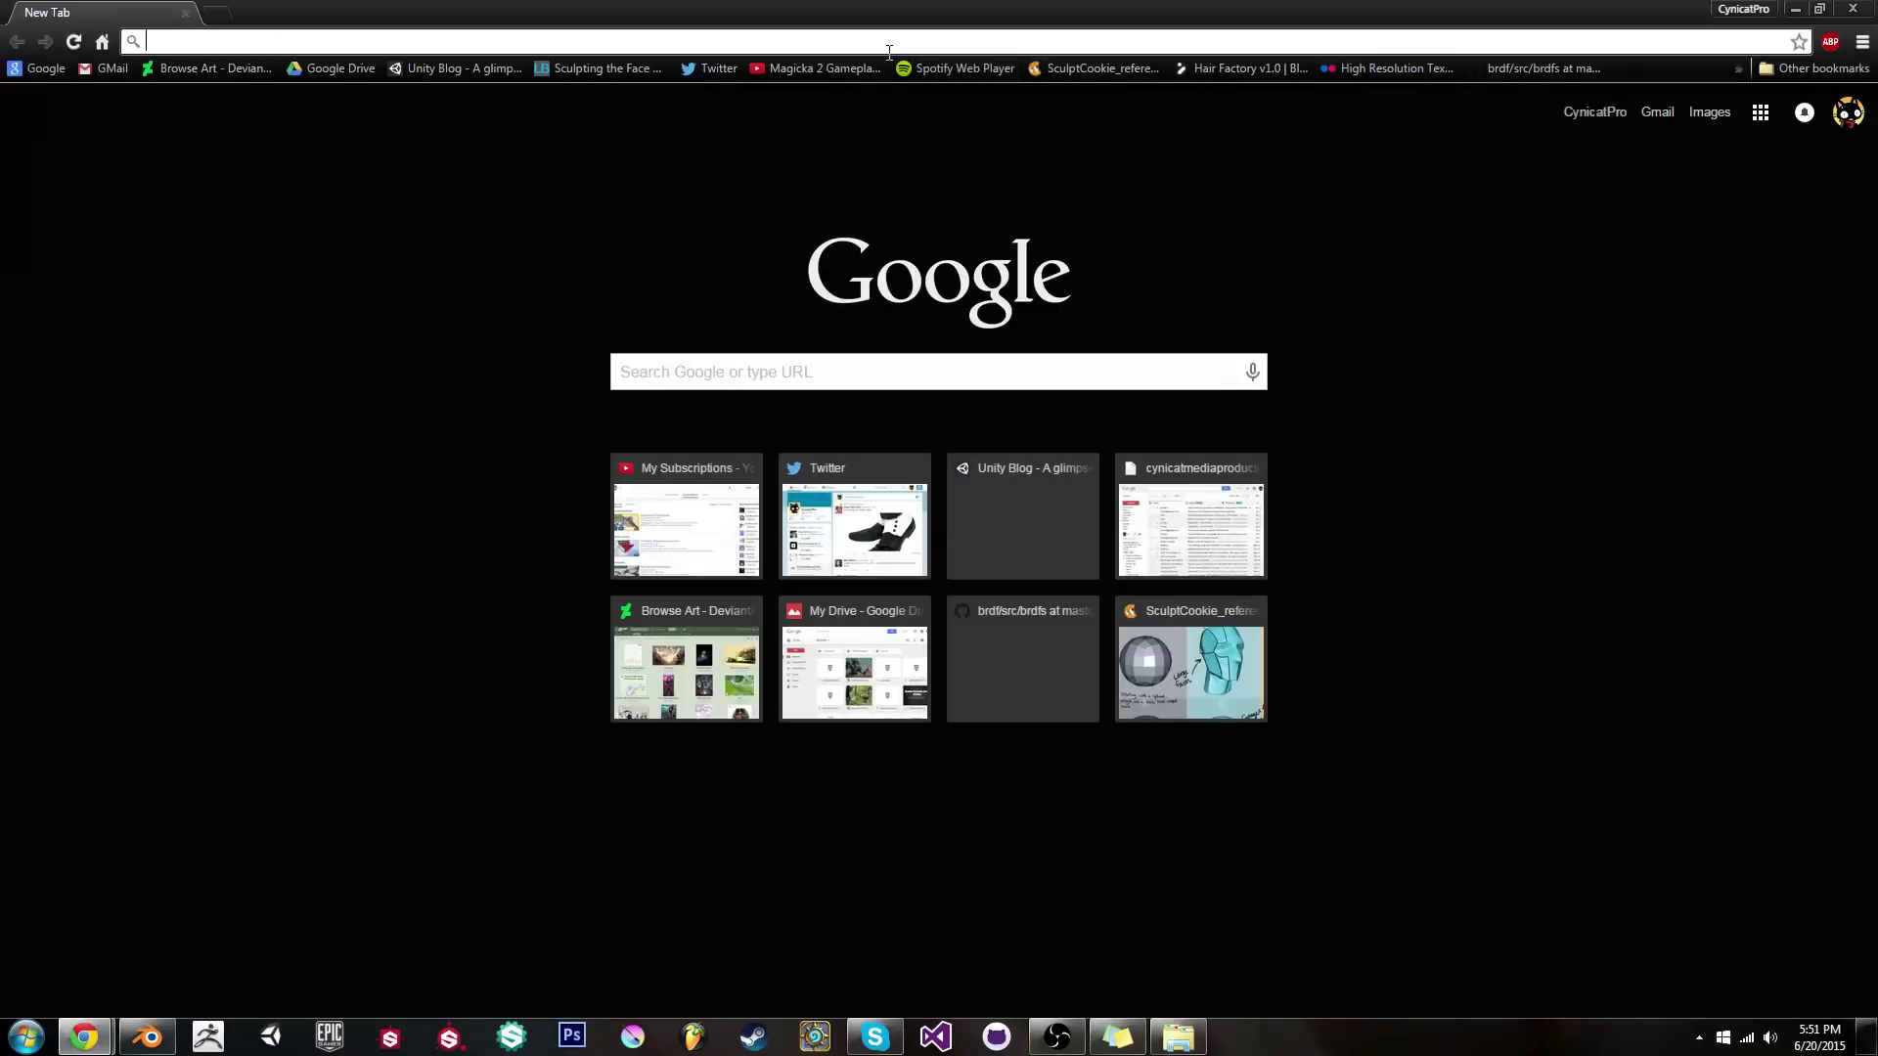
text(real world t)
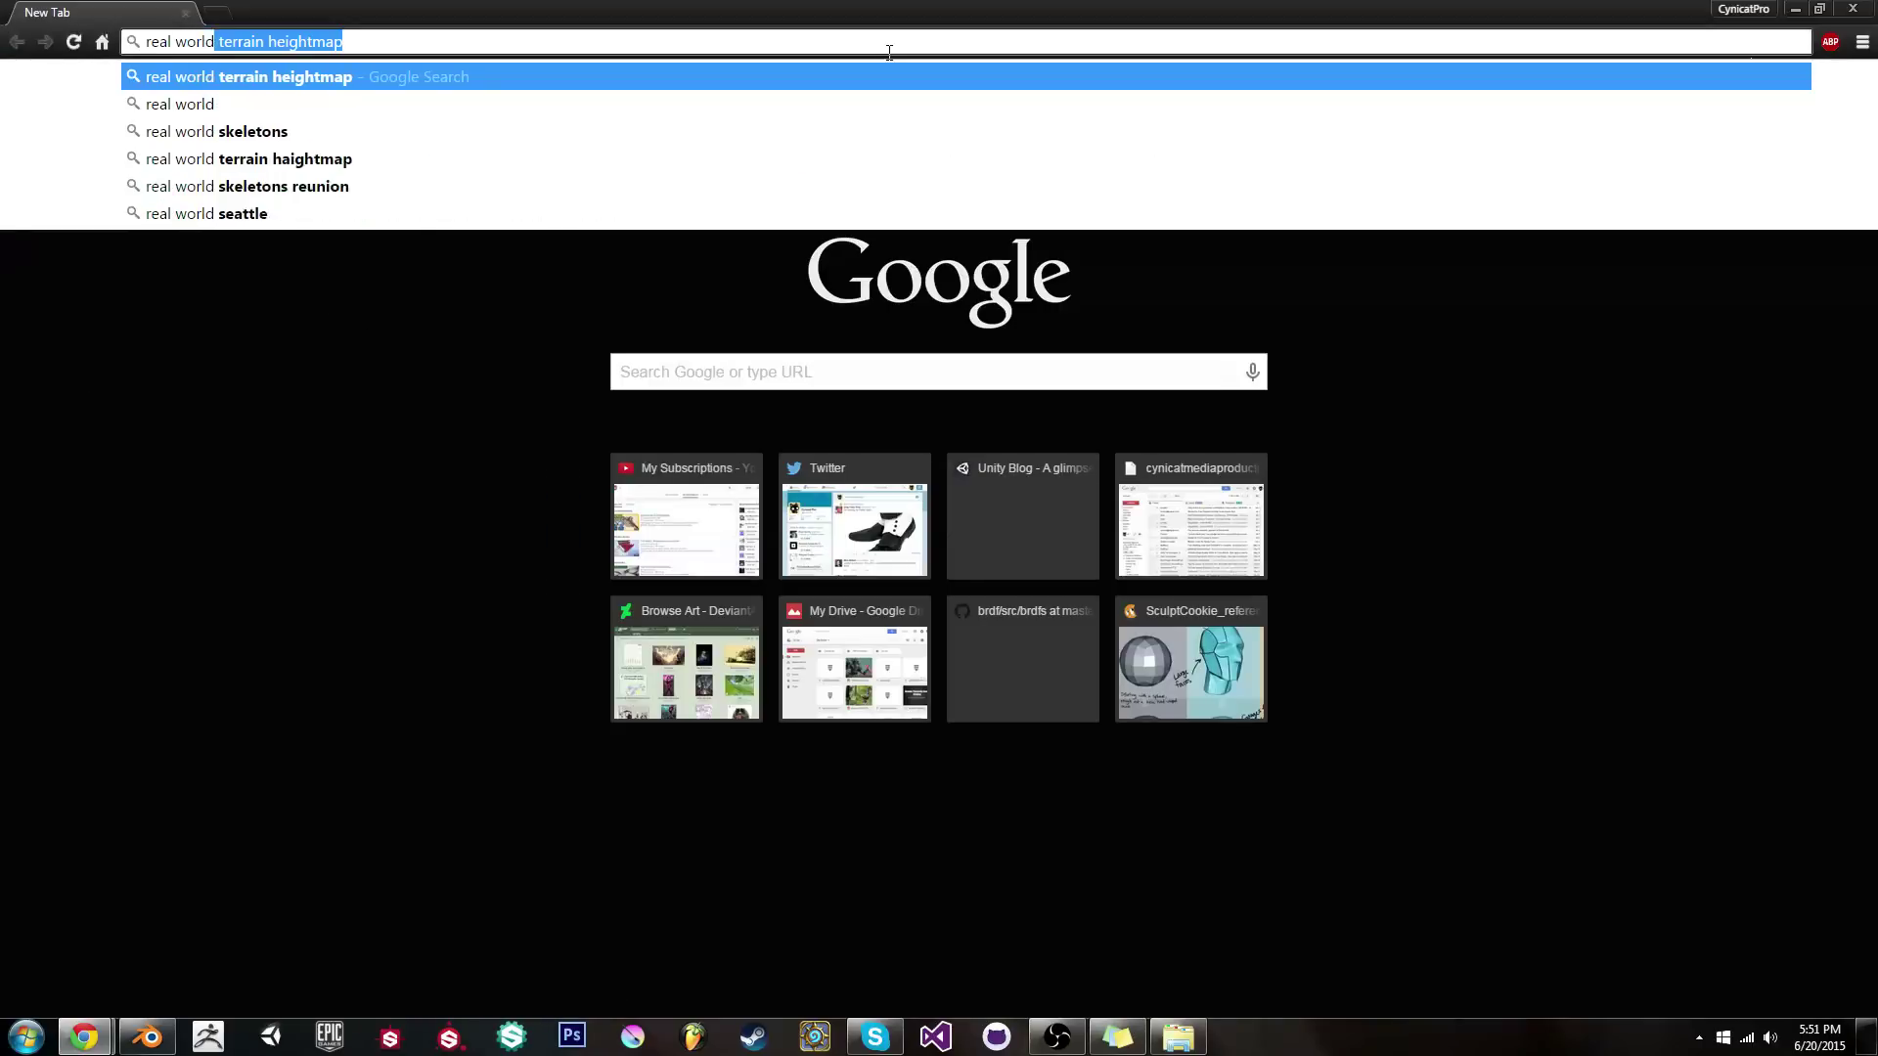
text(errain)
key(Return)
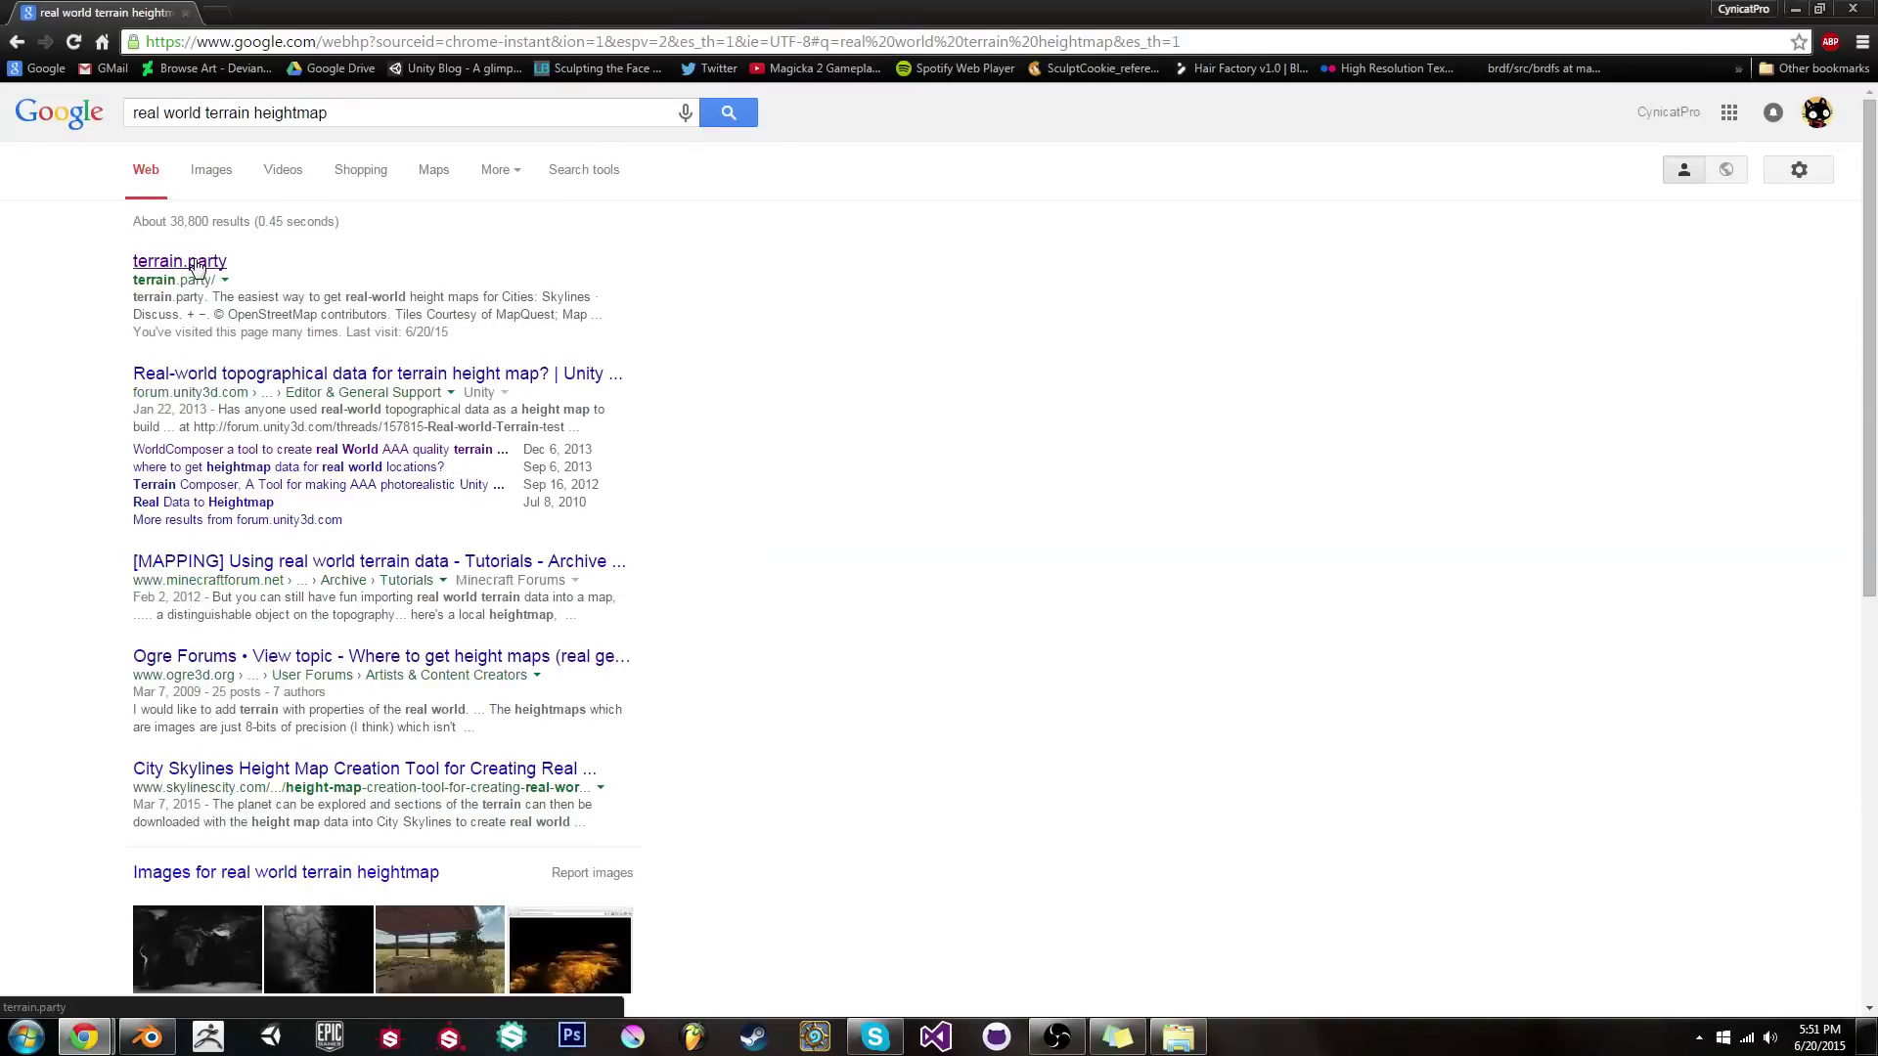
click(195, 262)
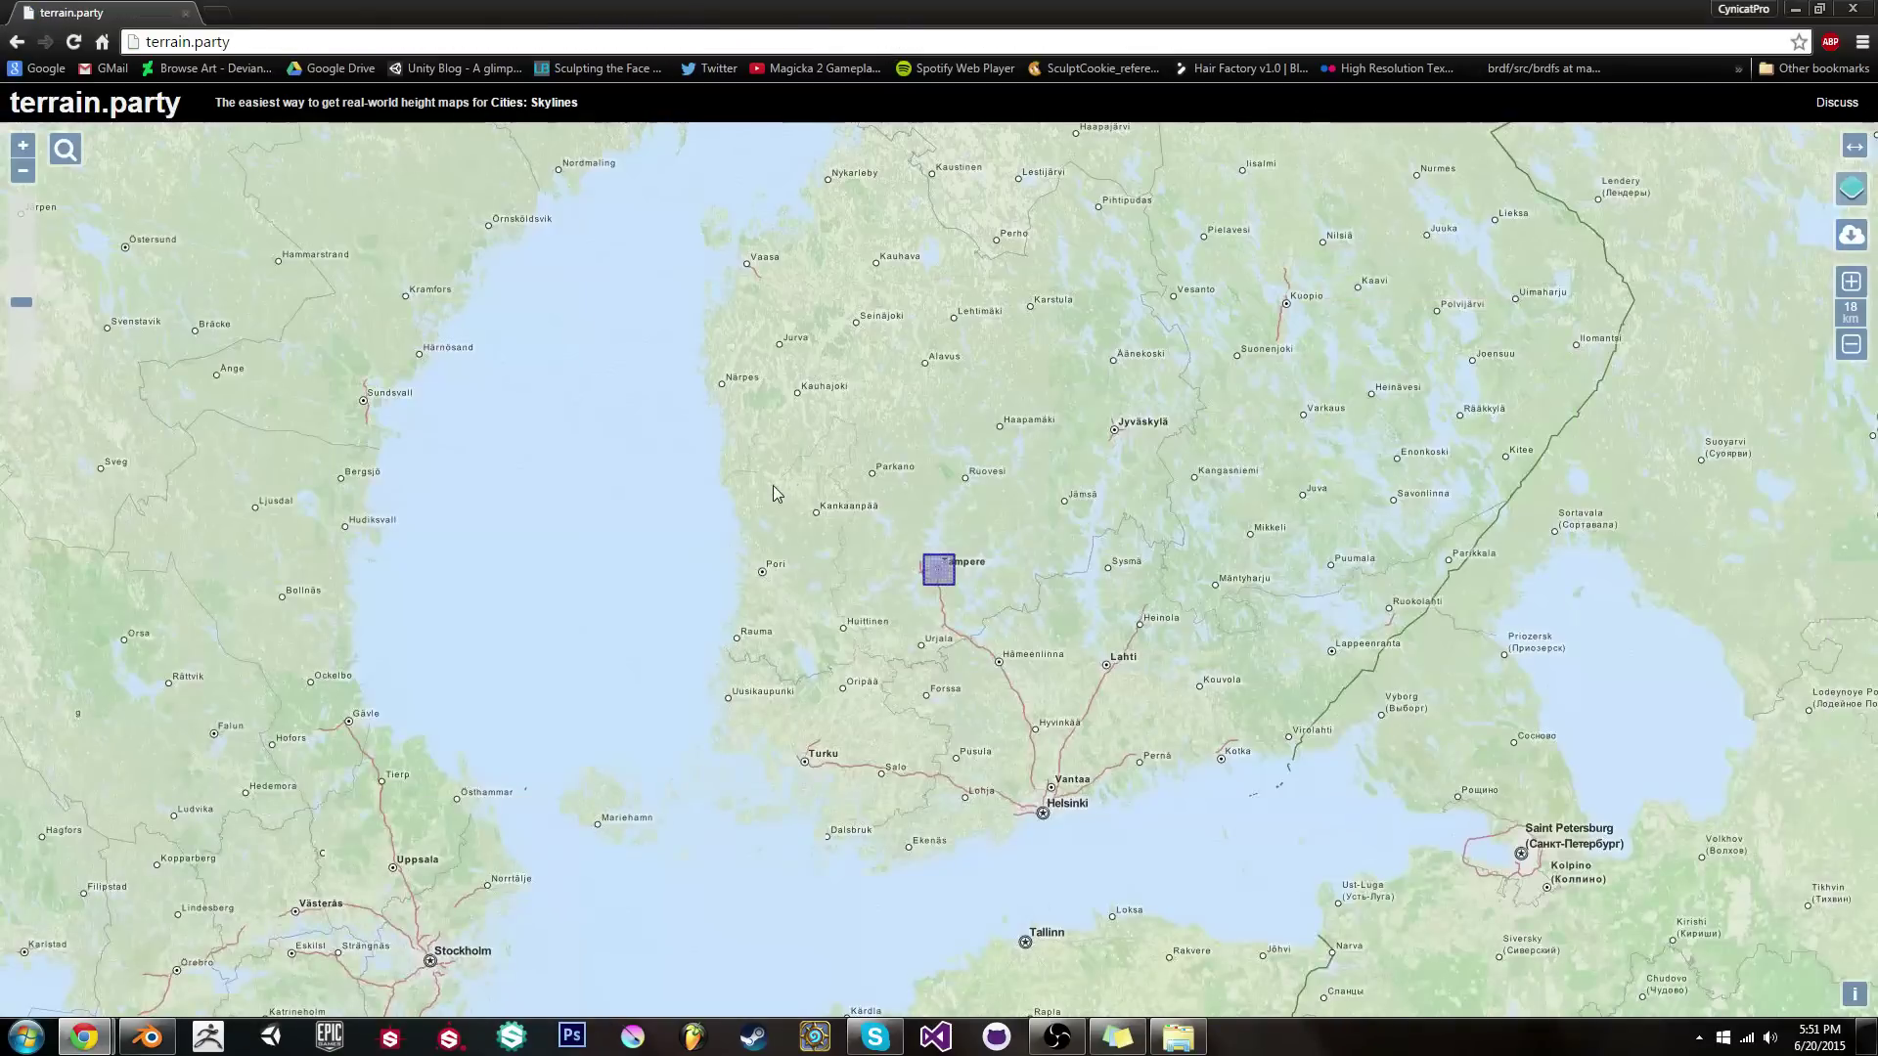
Move the height map selection square from Finland to the Olympic mountains west of Seattle, Washington
scroll(773, 485, down, 2)
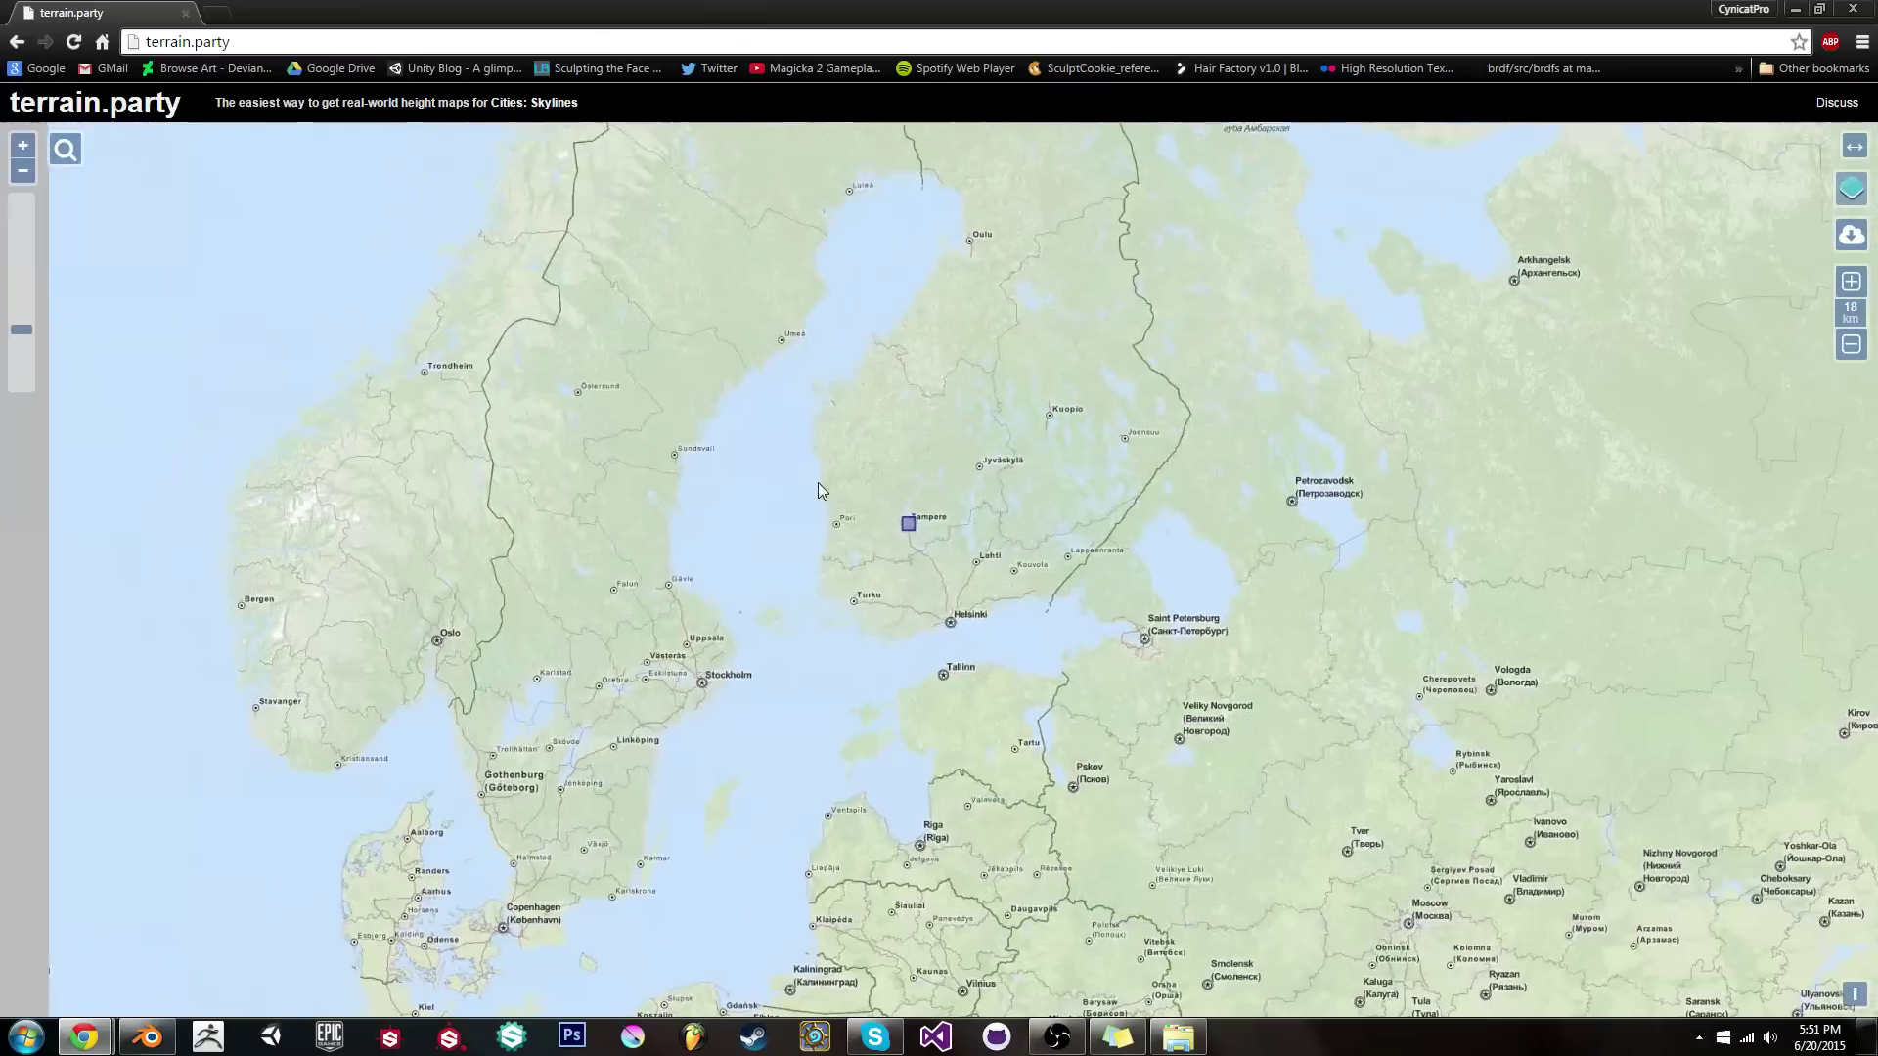
scroll(1172, 467, down, 2)
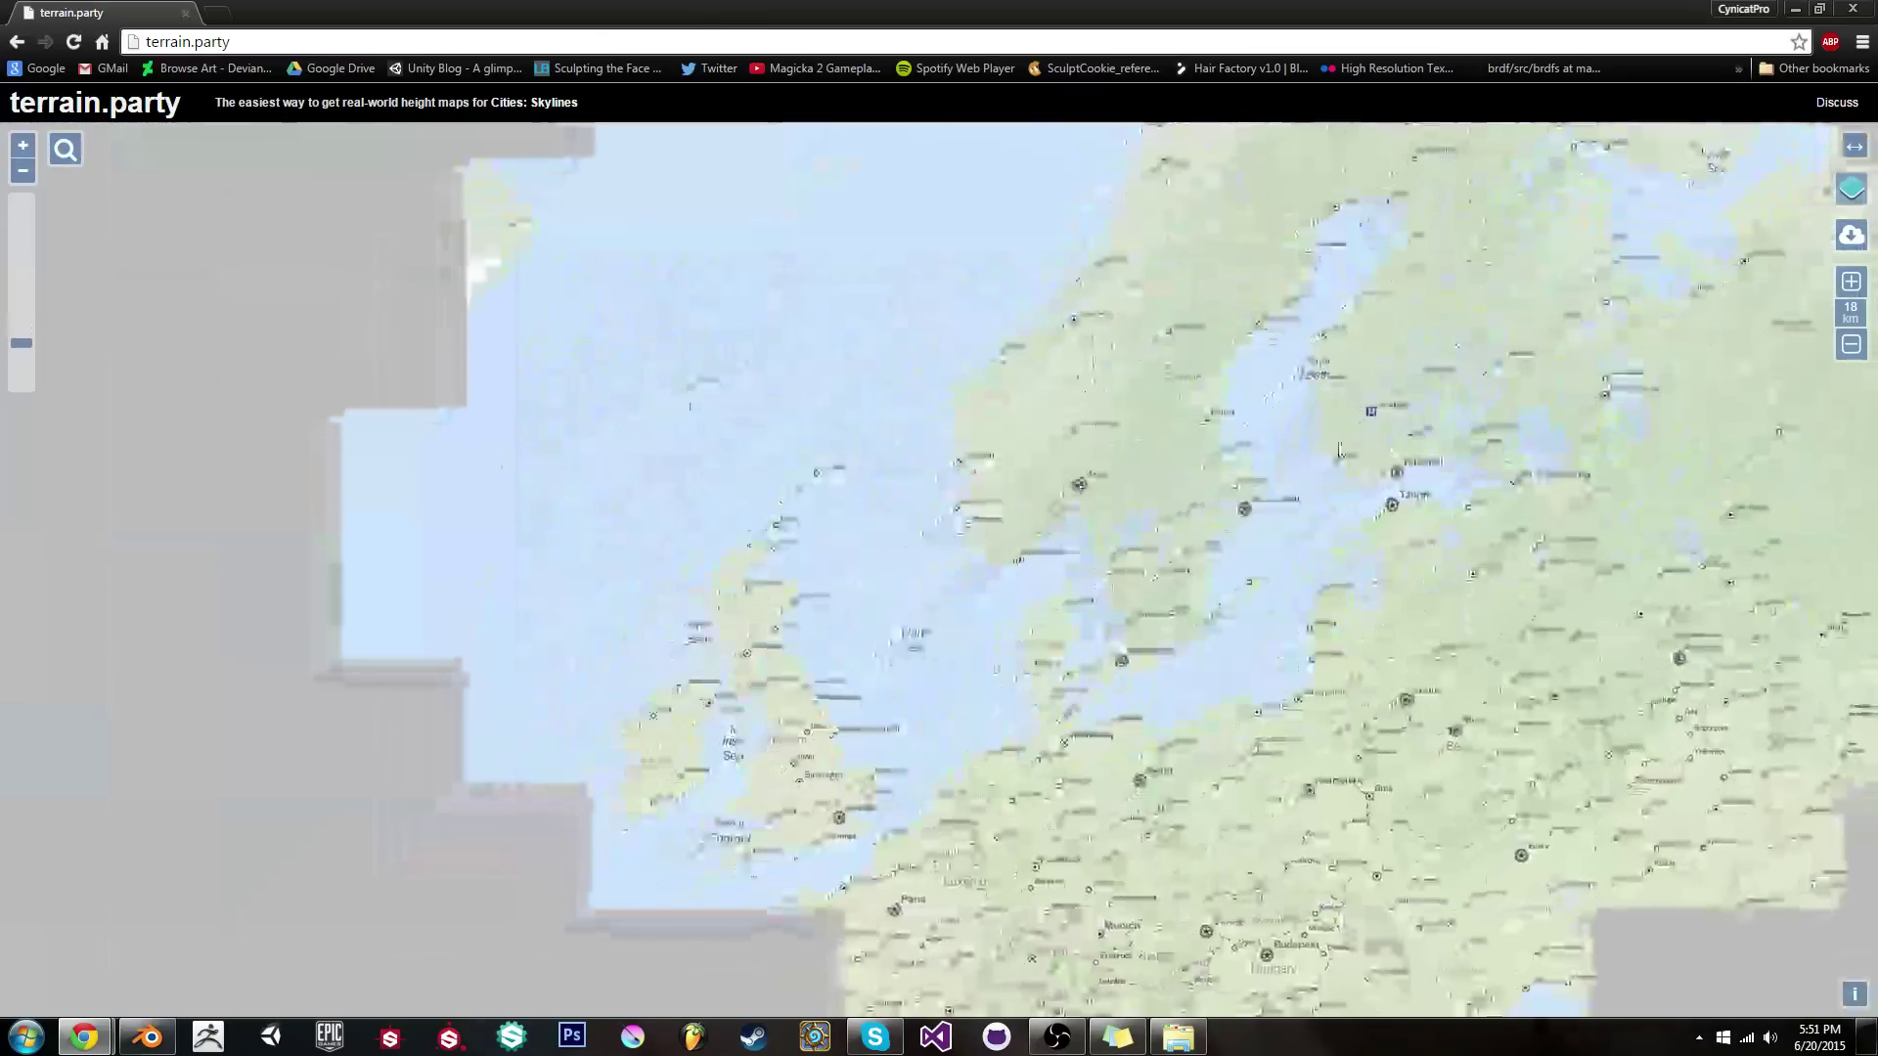
drag(428, 636, 1355, 638)
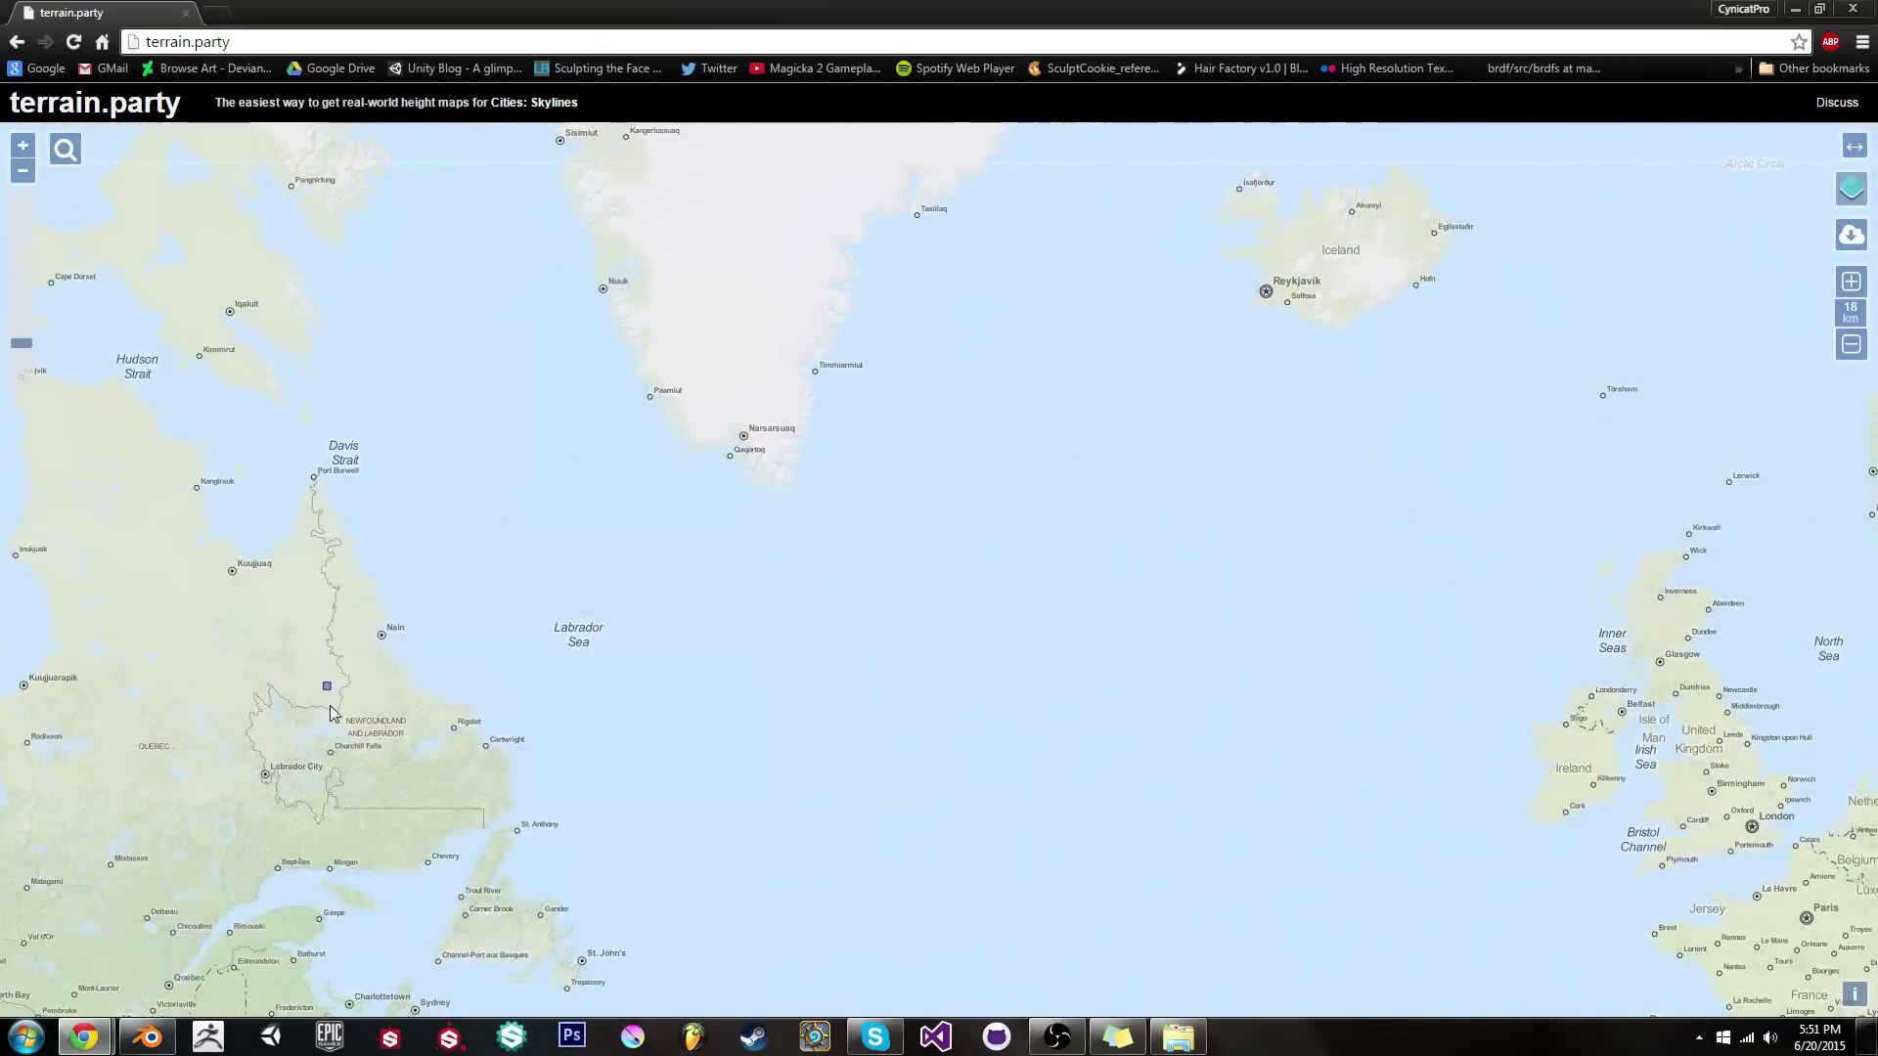
drag(330, 713, 1290, 416)
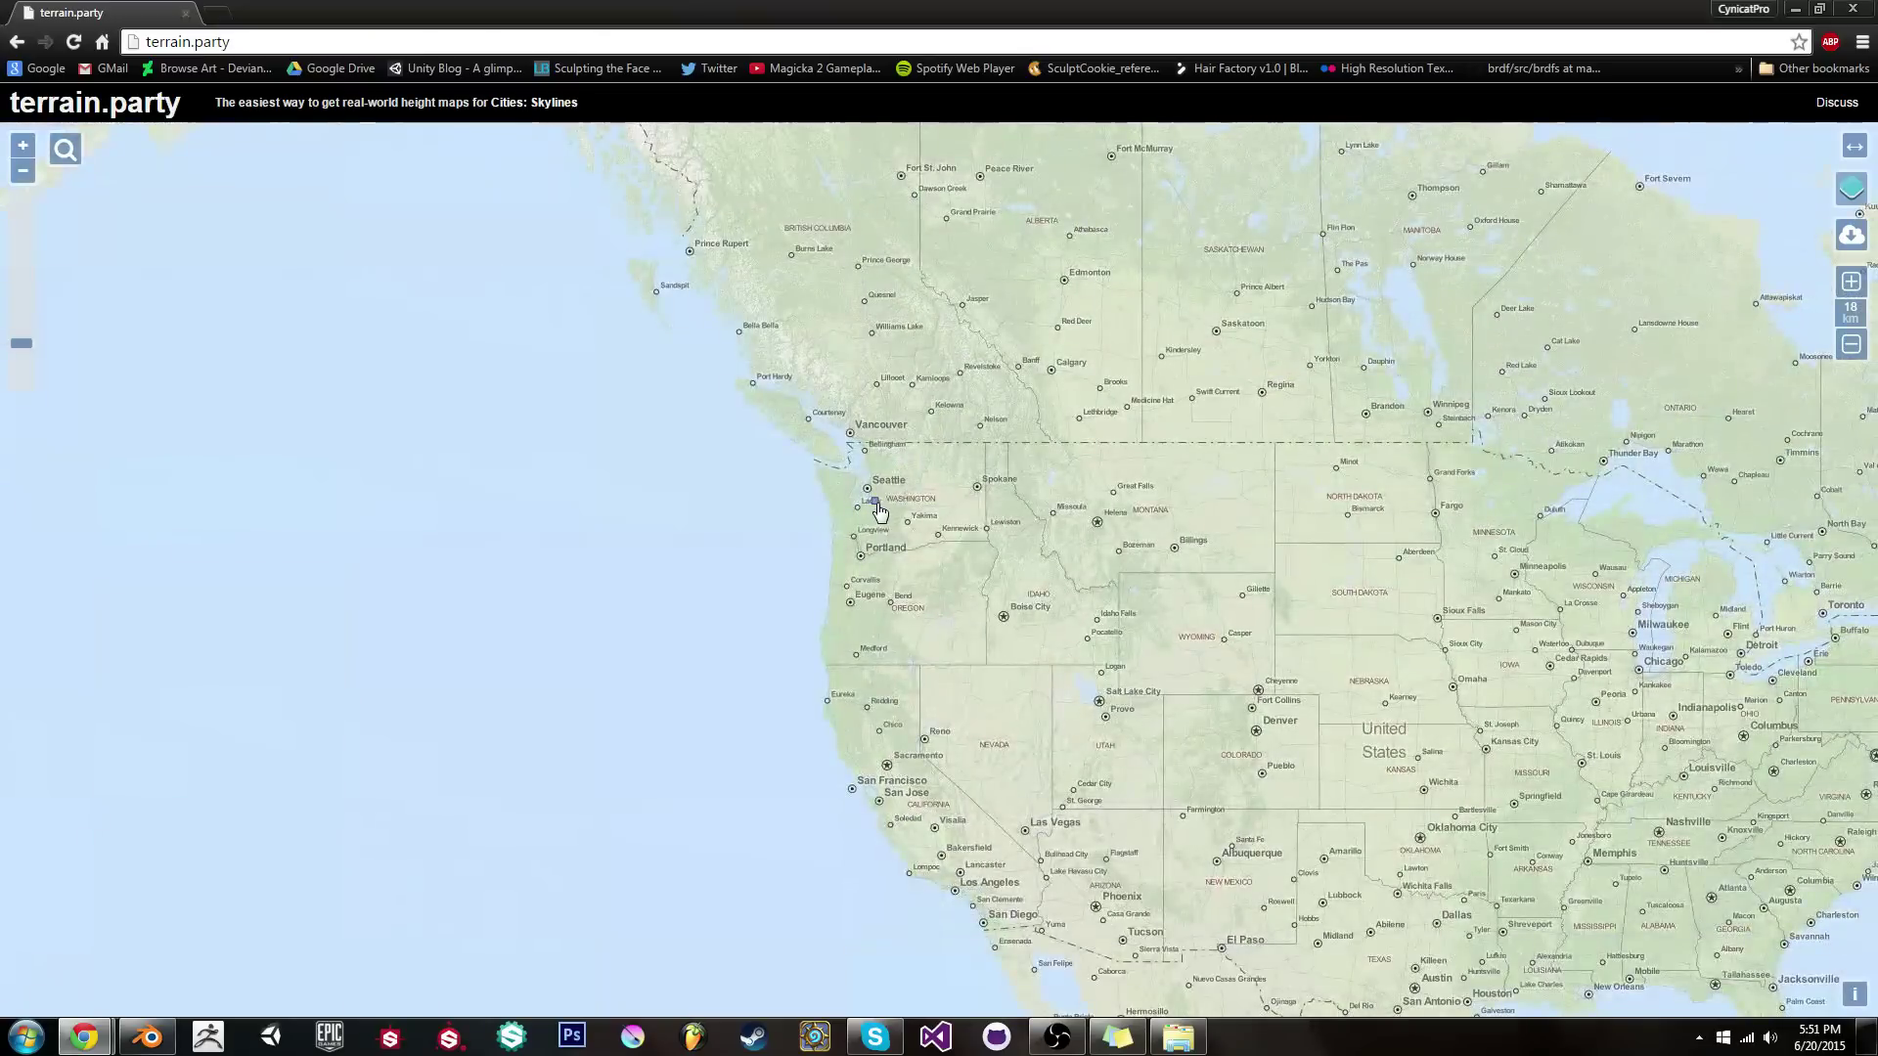
scroll(880, 510, up, 3)
scroll(918, 531, down, 1)
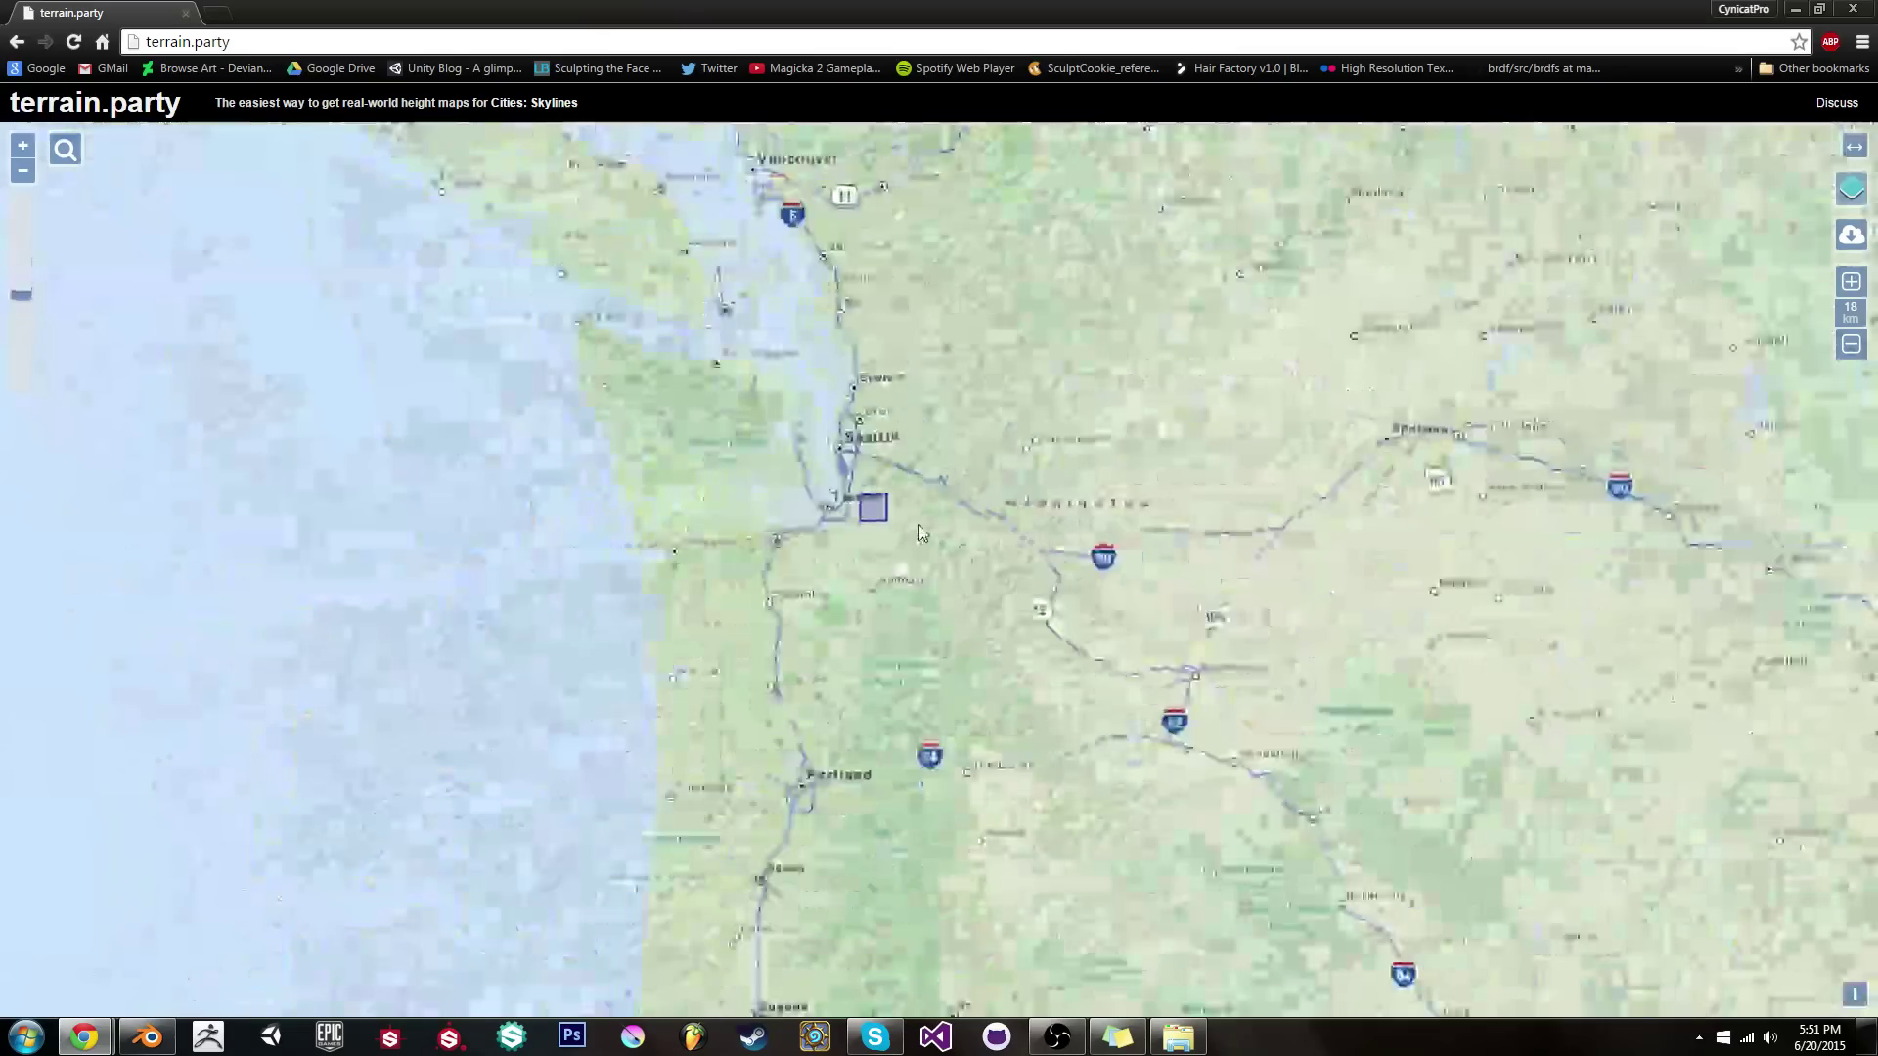
drag(918, 531, 1146, 658)
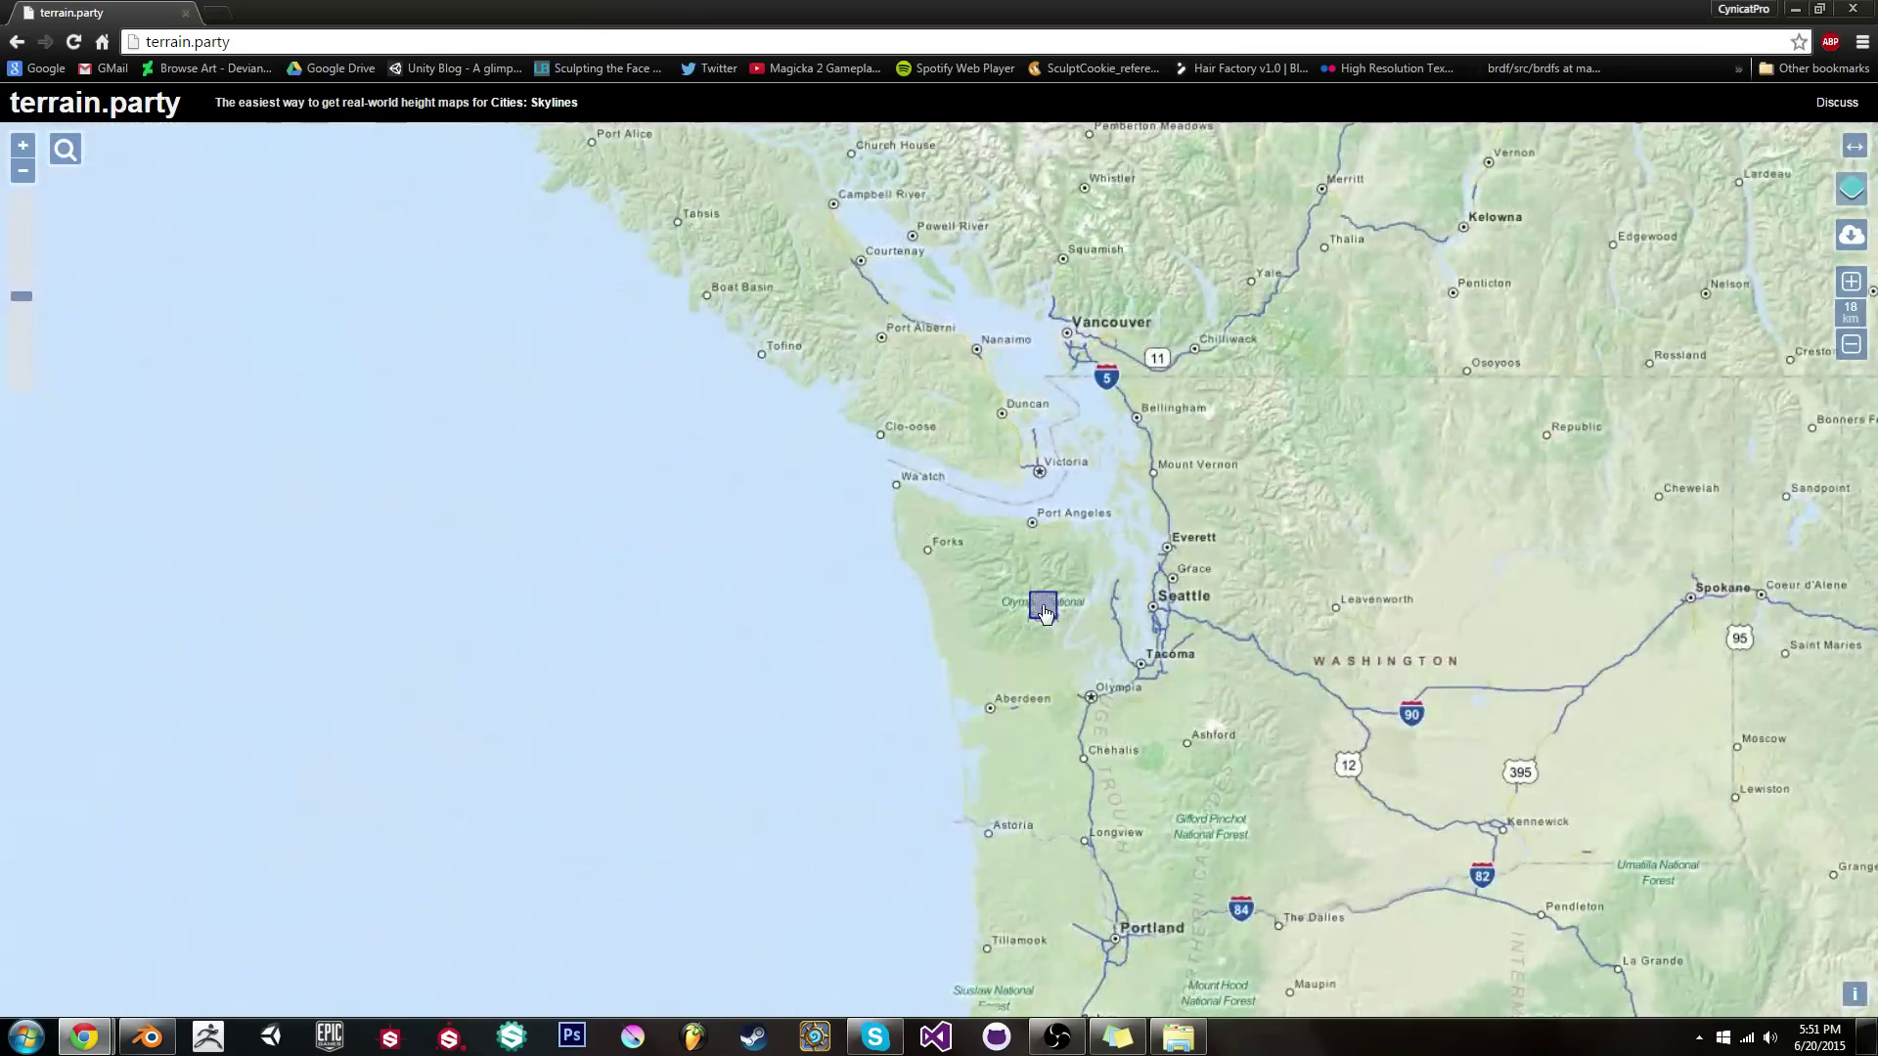
scroll(1042, 612, up, 3)
scroll(963, 616, down, 1)
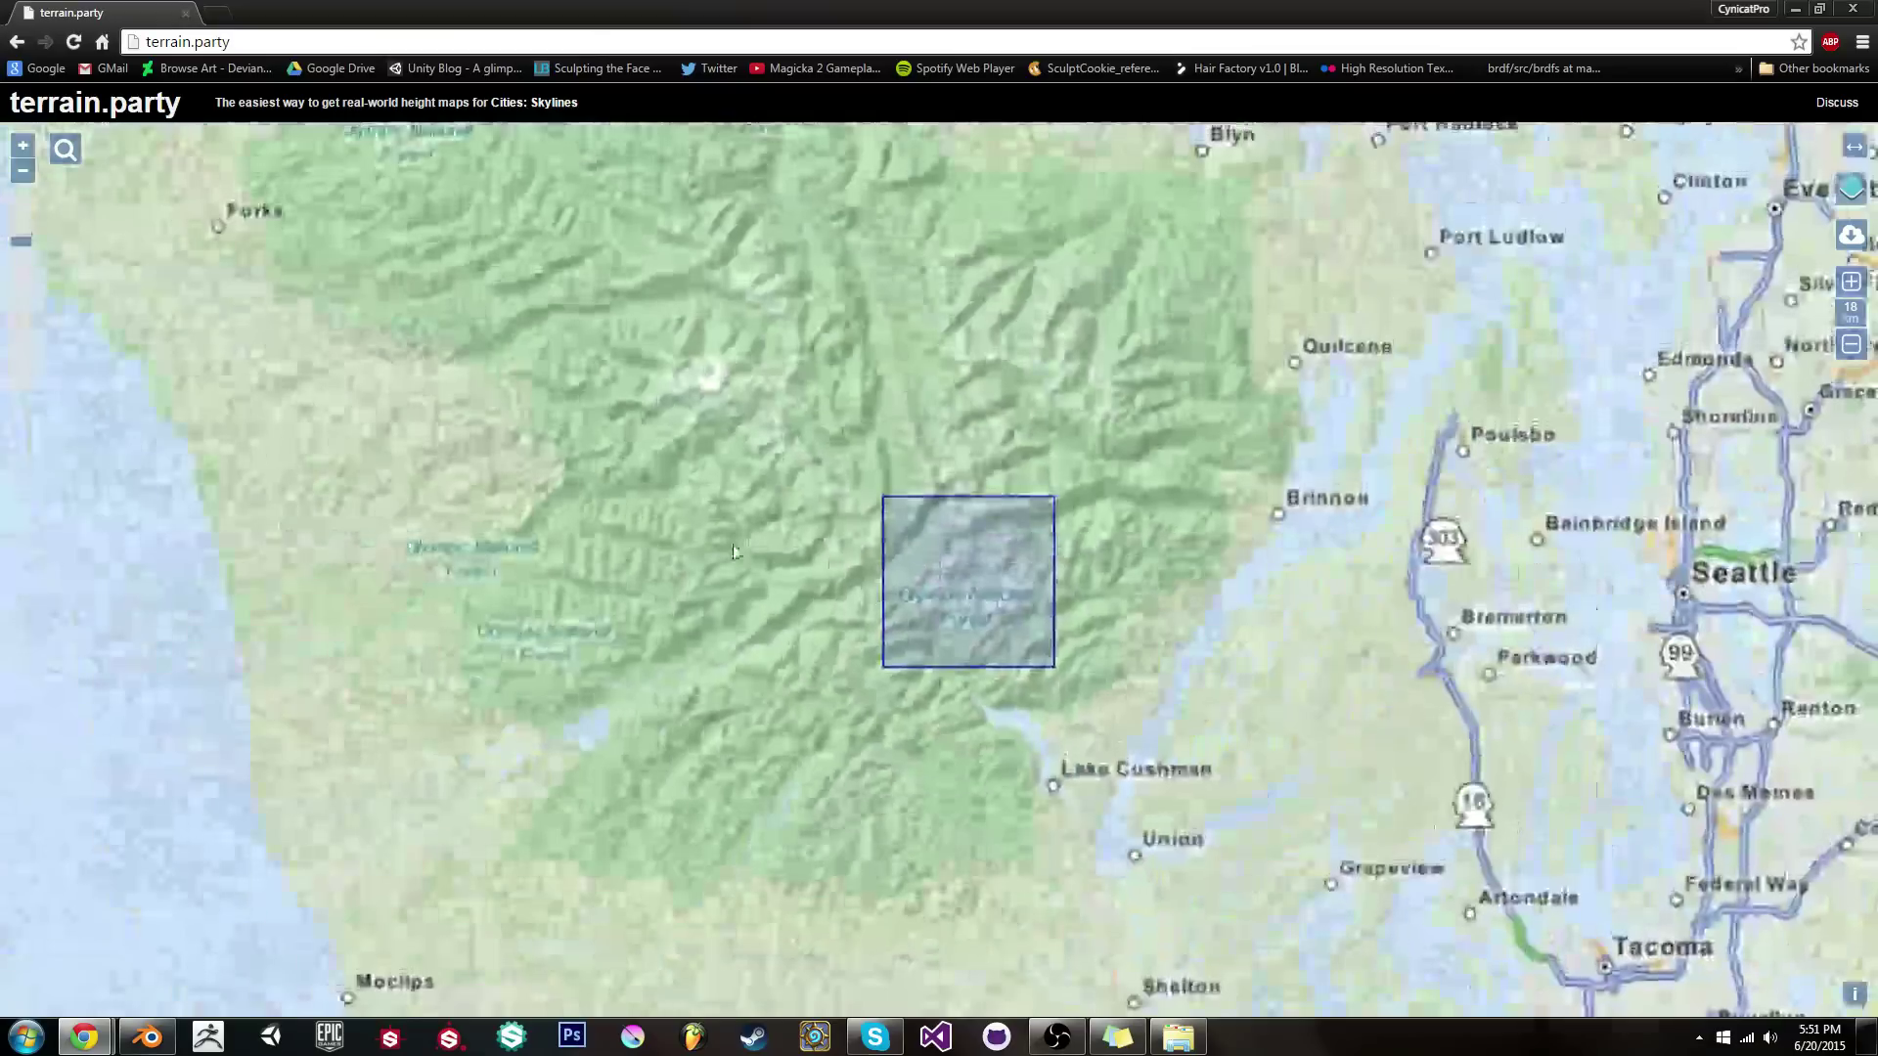
Enlarge the selection square over the Olympic mountains to at least 35 km and shift it slightly north-east
click(1850, 283)
click(1850, 283)
click(1849, 283)
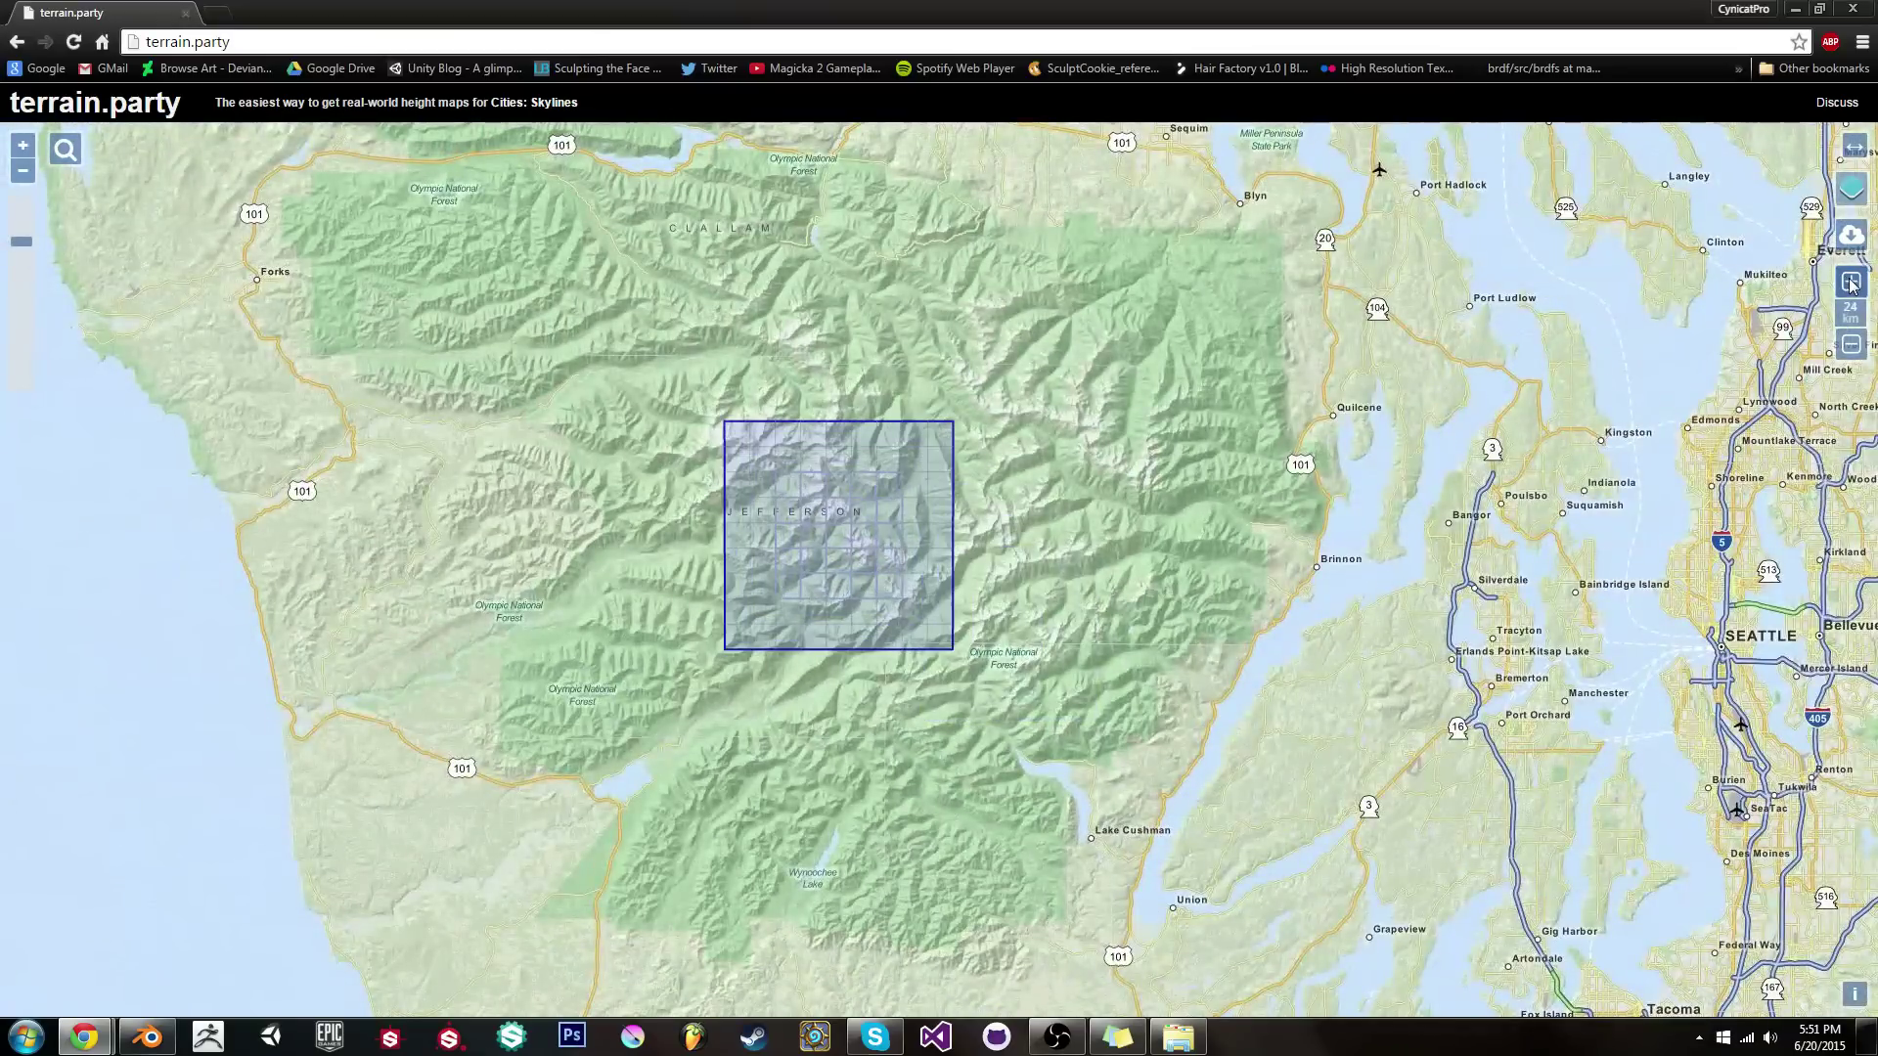
click(1849, 283)
click(1849, 283)
click(1850, 282)
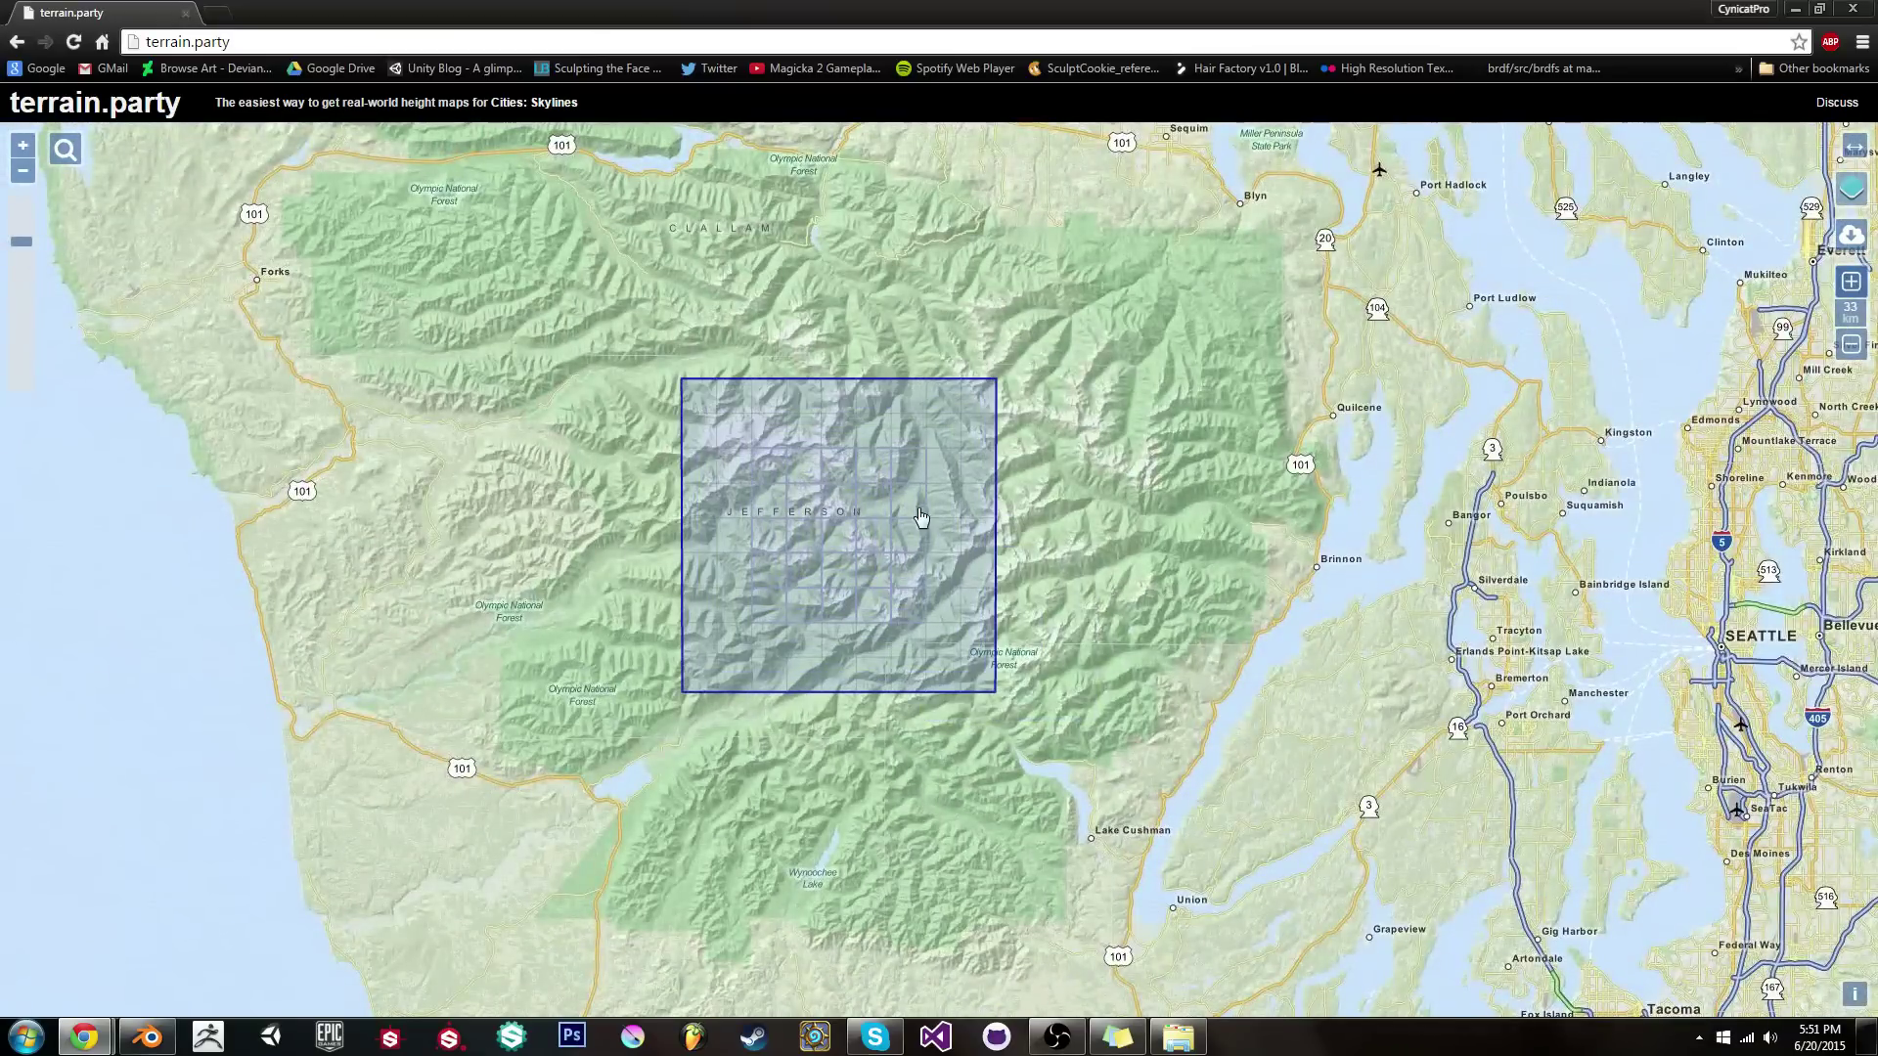
drag(930, 521, 944, 500)
click(1849, 283)
click(1849, 283)
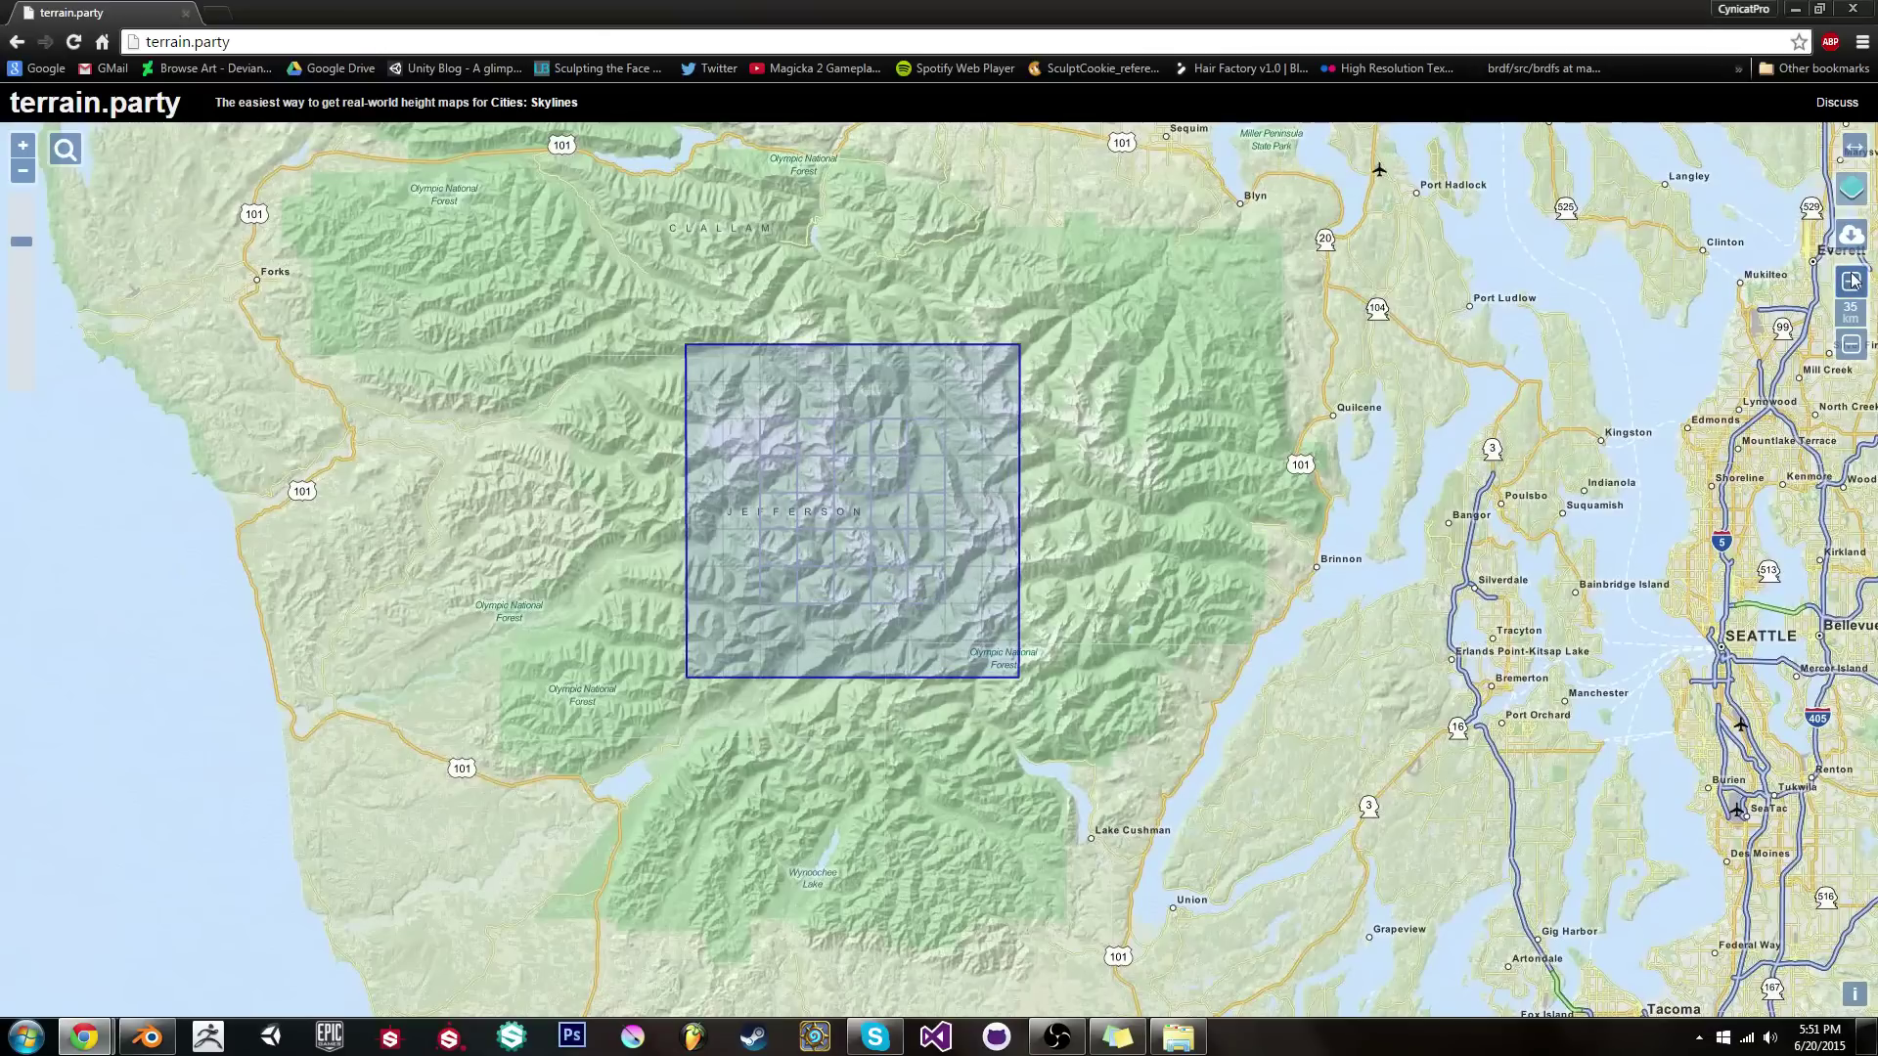
click(1849, 283)
Shrink the selection square to 25 km and reposition it over the northern part of the Olympic mountains
click(1850, 348)
click(1850, 348)
click(1850, 349)
click(1850, 348)
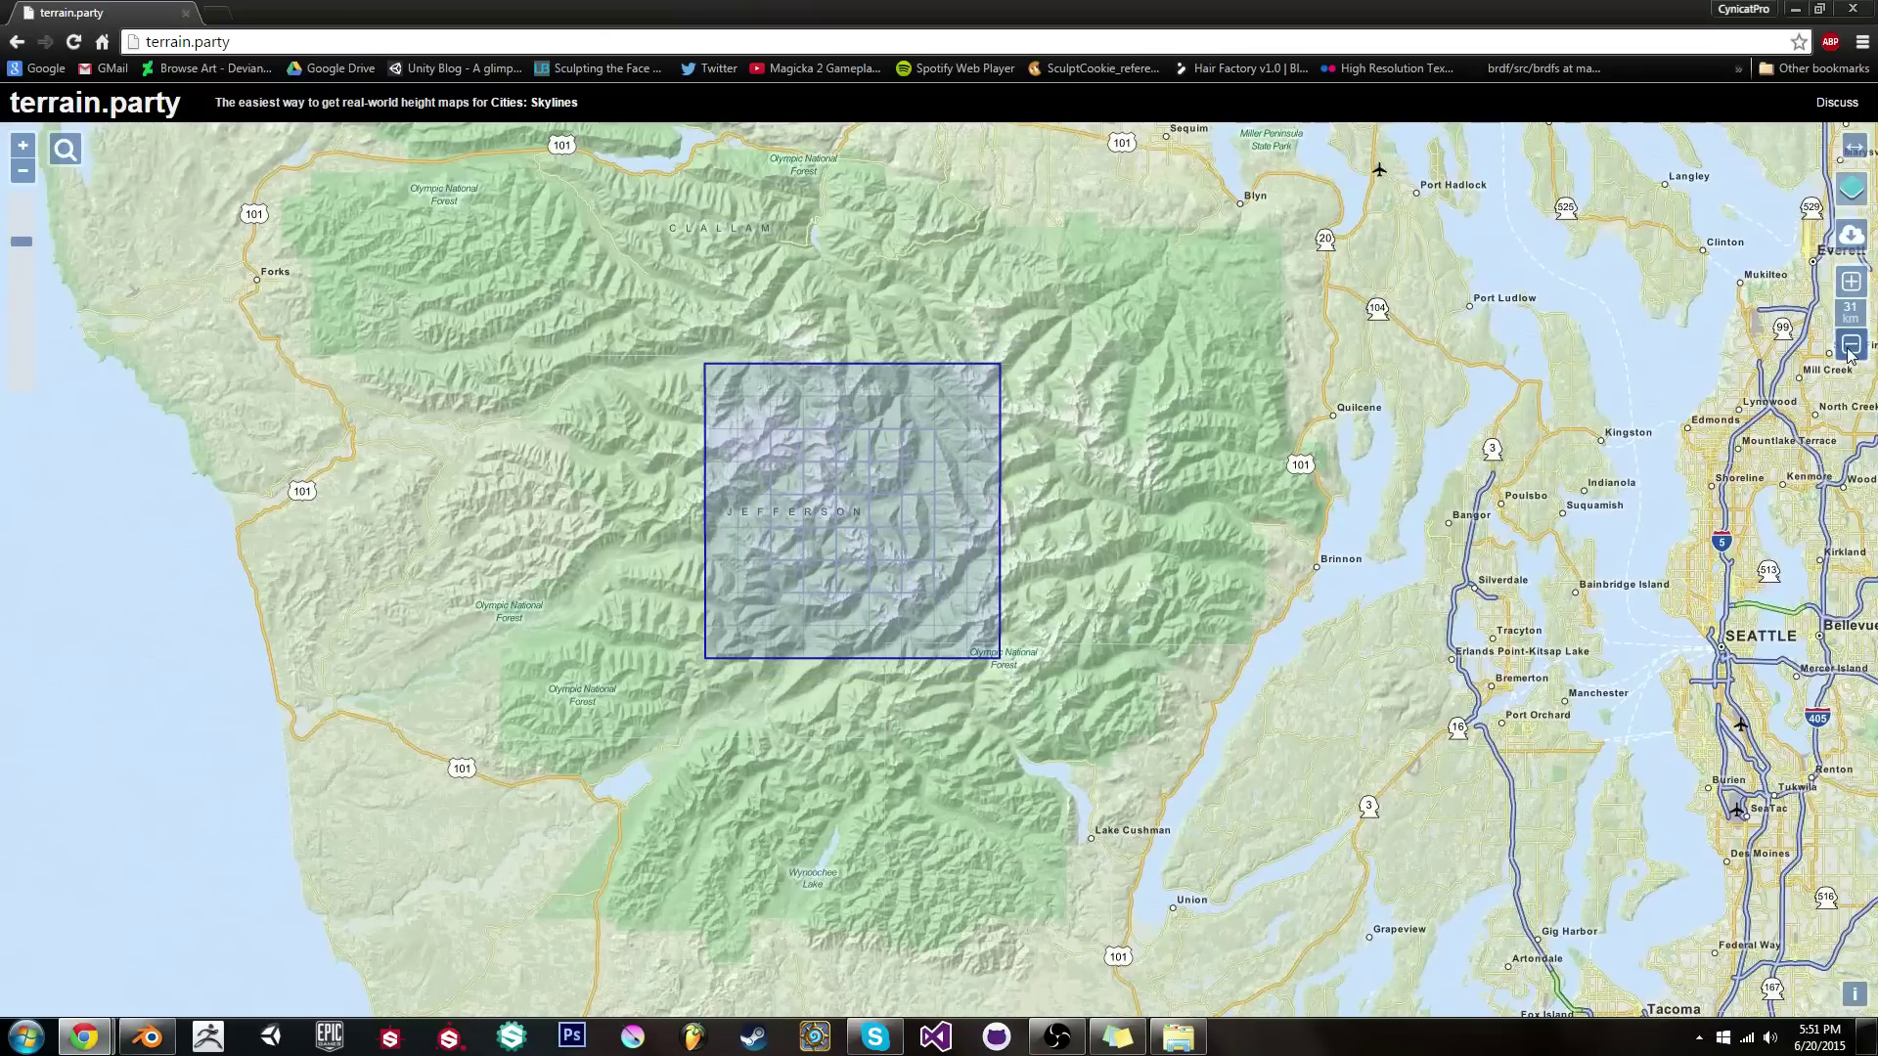
click(1849, 349)
click(1850, 348)
mouse_move(901, 491)
mouse_down()
mouse_move(910, 445)
mouse_move(891, 464)
mouse_up()
click(1853, 347)
click(1854, 347)
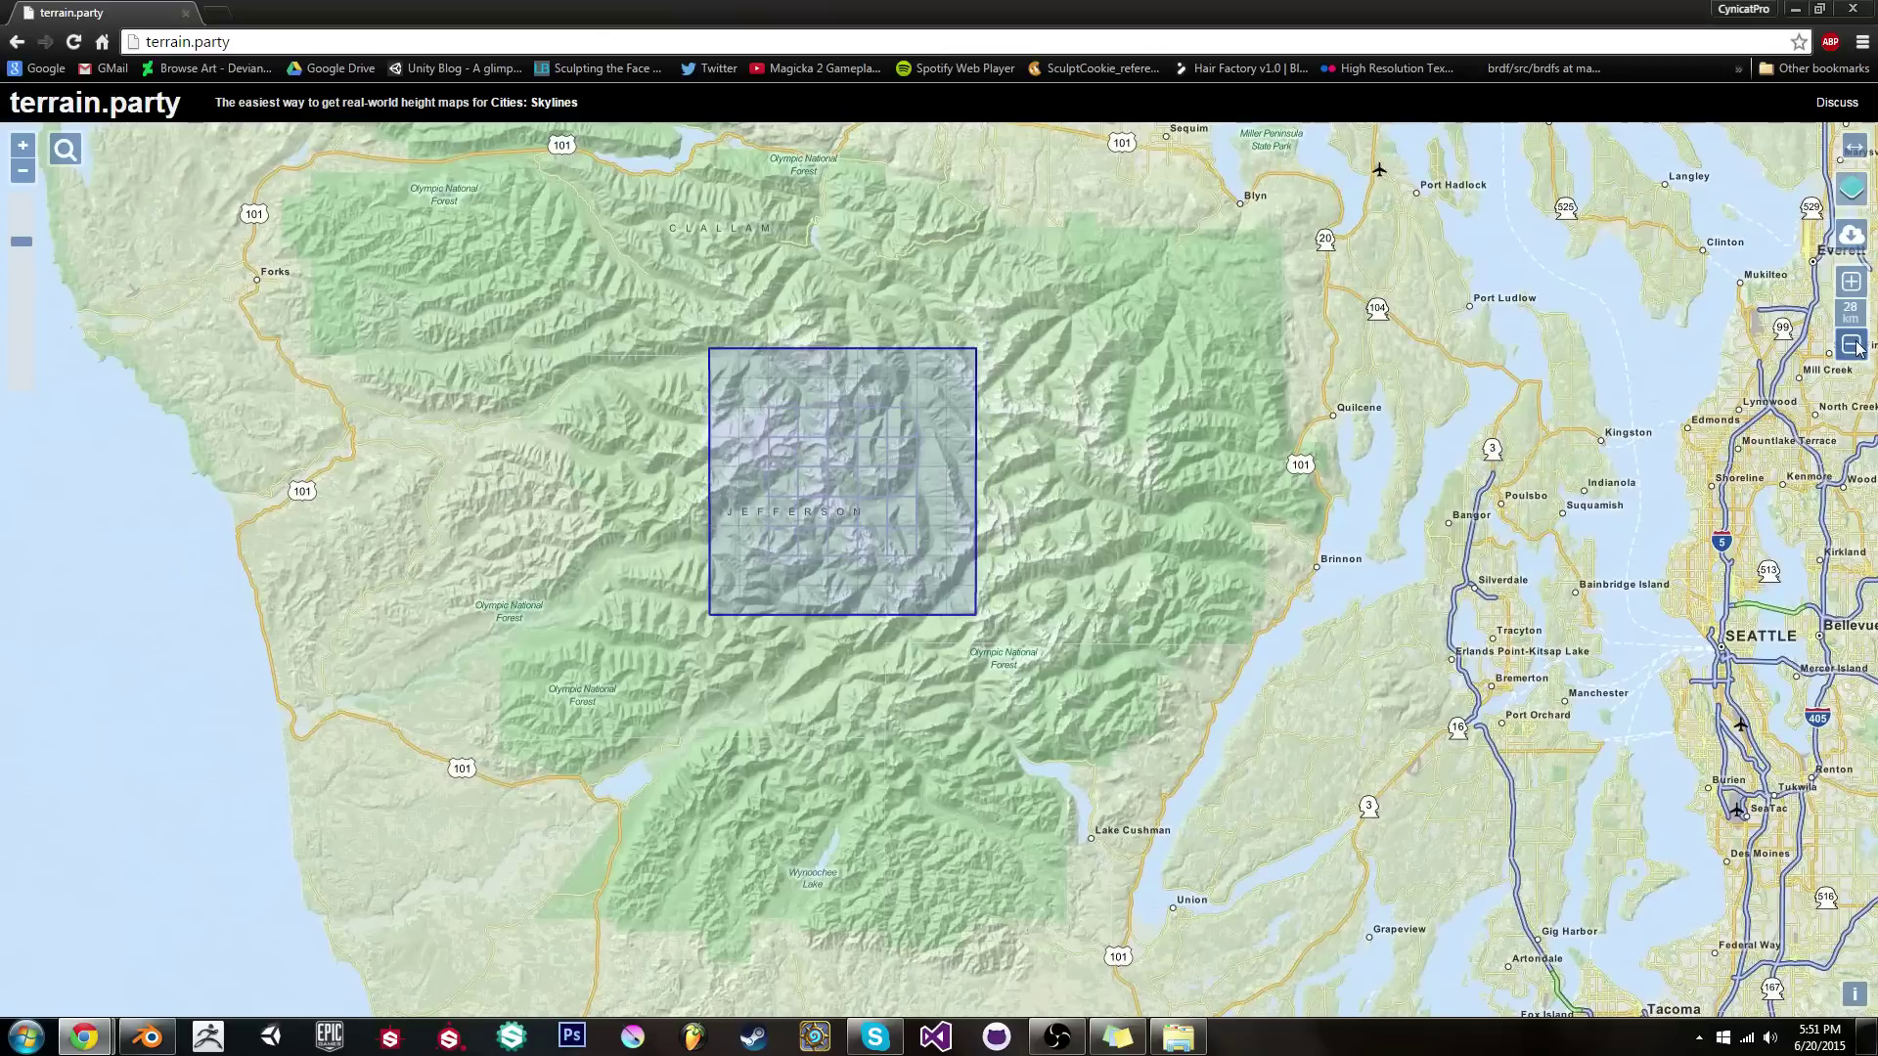
click(1853, 347)
click(1853, 347)
click(1853, 347)
drag(849, 474, 874, 435)
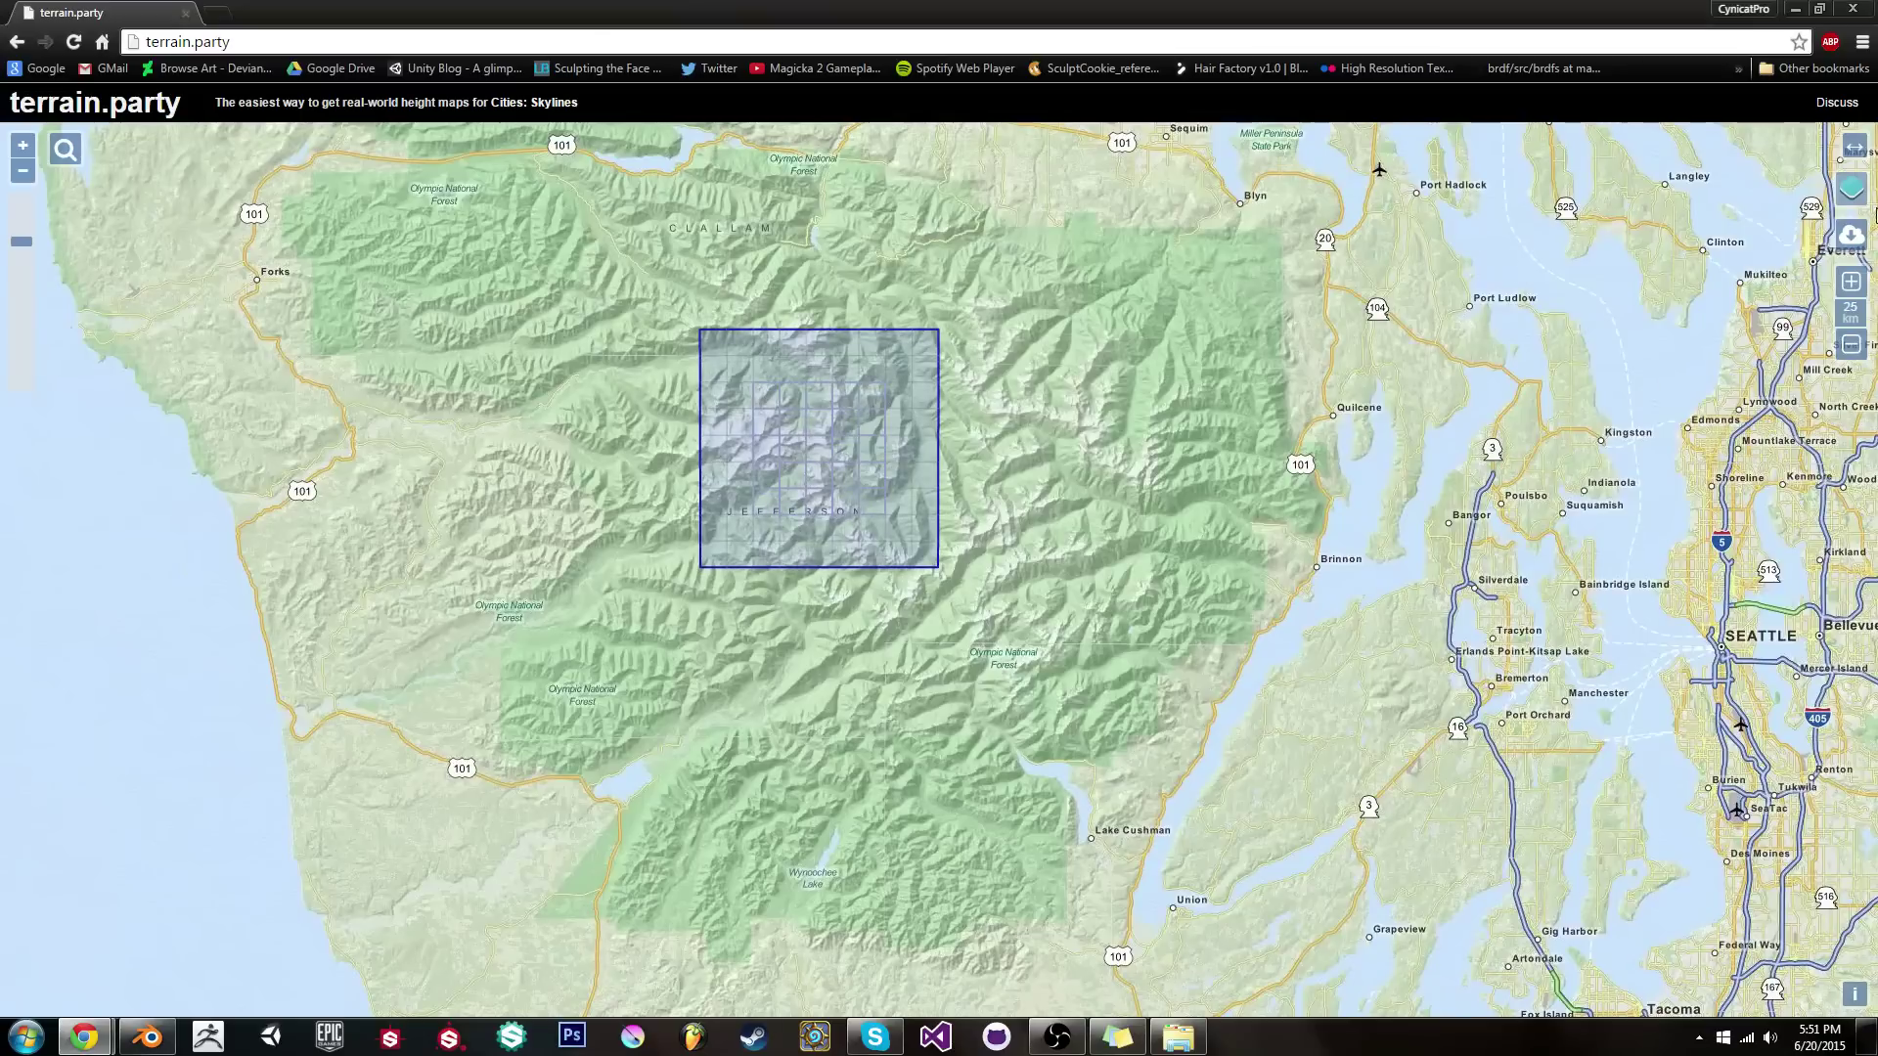
Download the height maps of the selected area under the name "Olympic Forestness"
click(1851, 235)
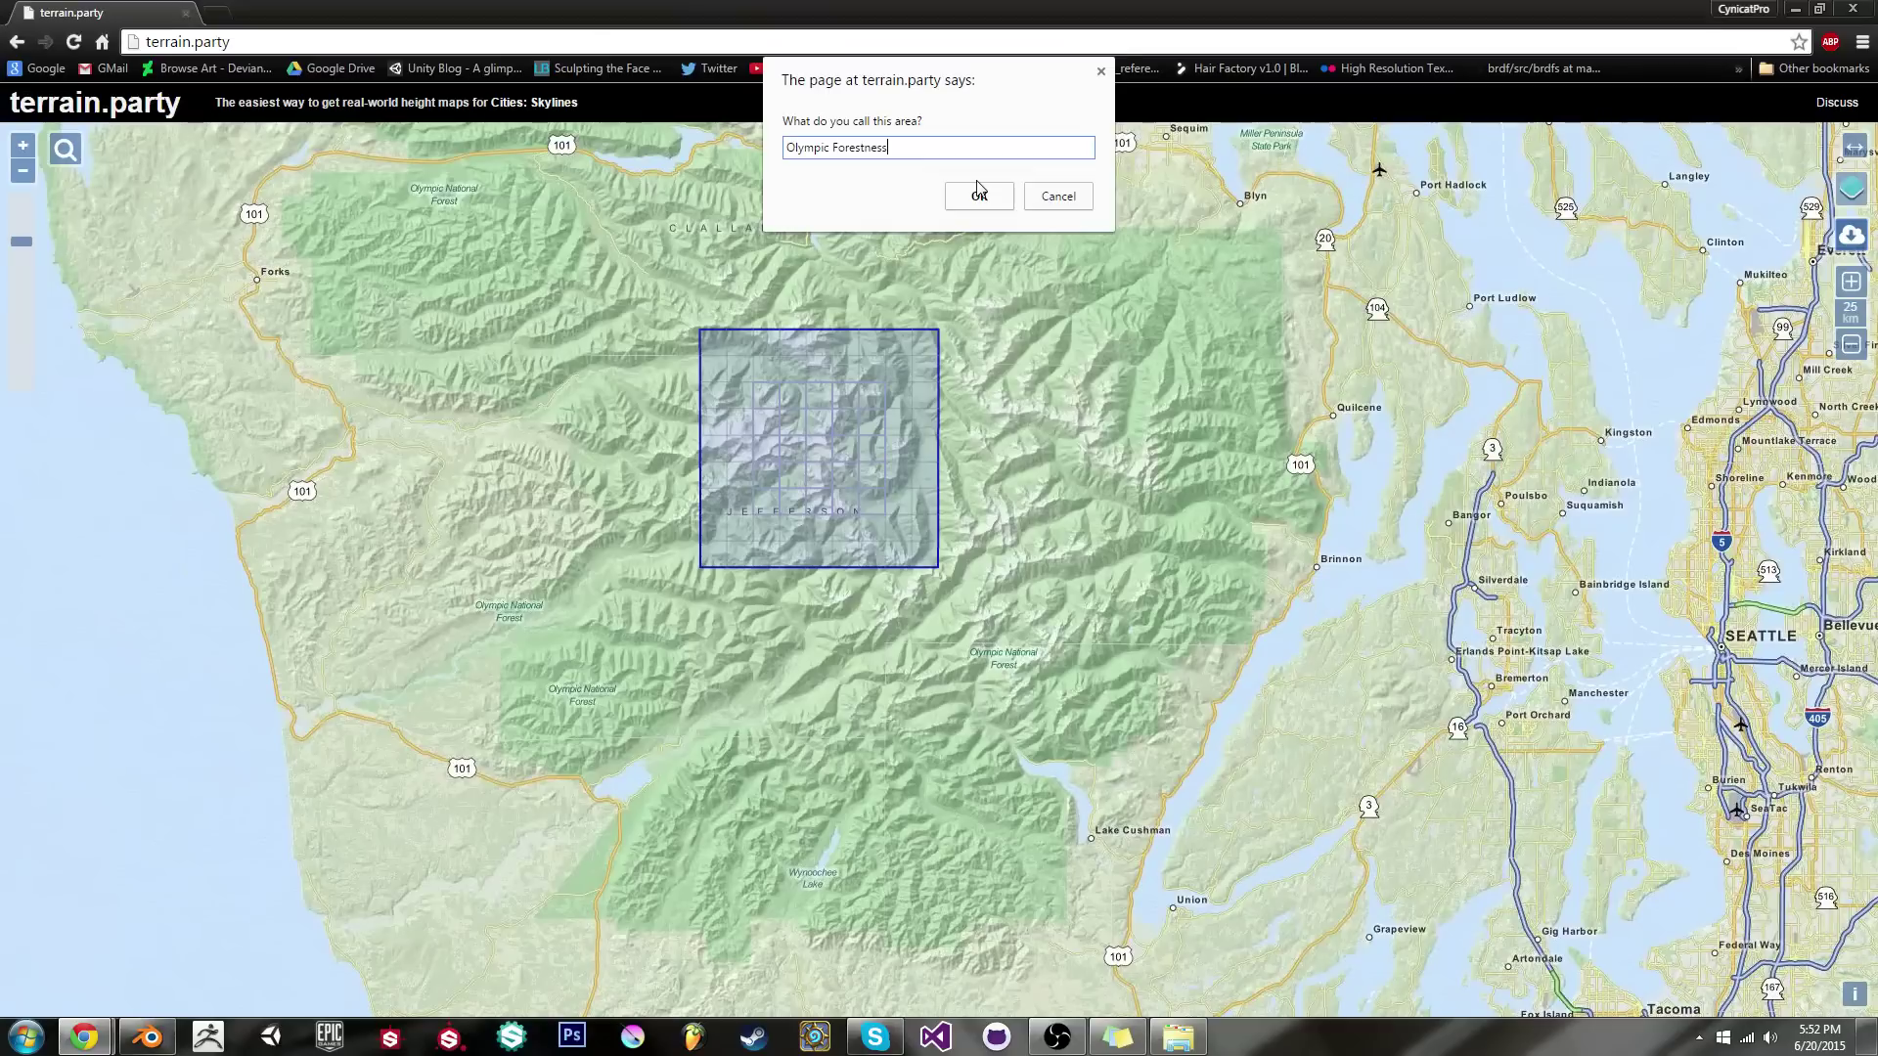
click(976, 184)
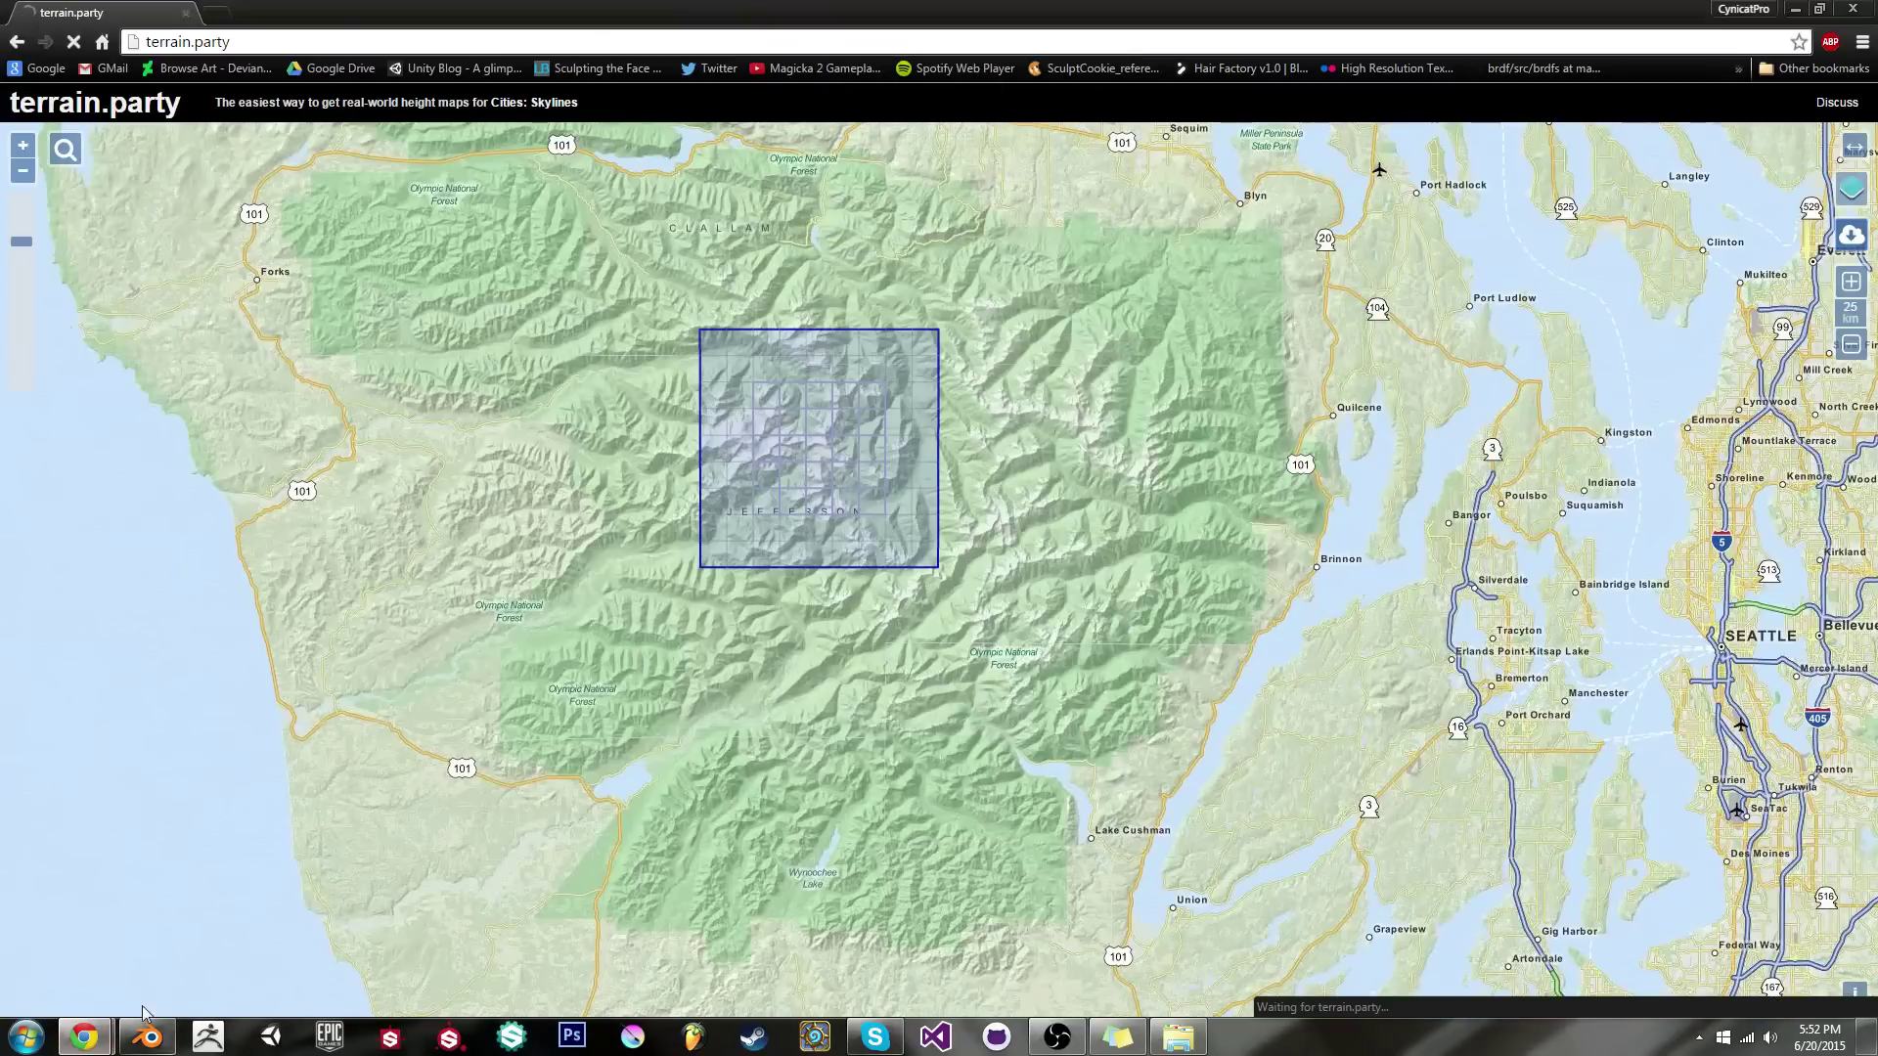
Switch back to Blender, save the Terrain Data file and start a new empty file
click(146, 1034)
key(ctrl+n)
key(Escape)
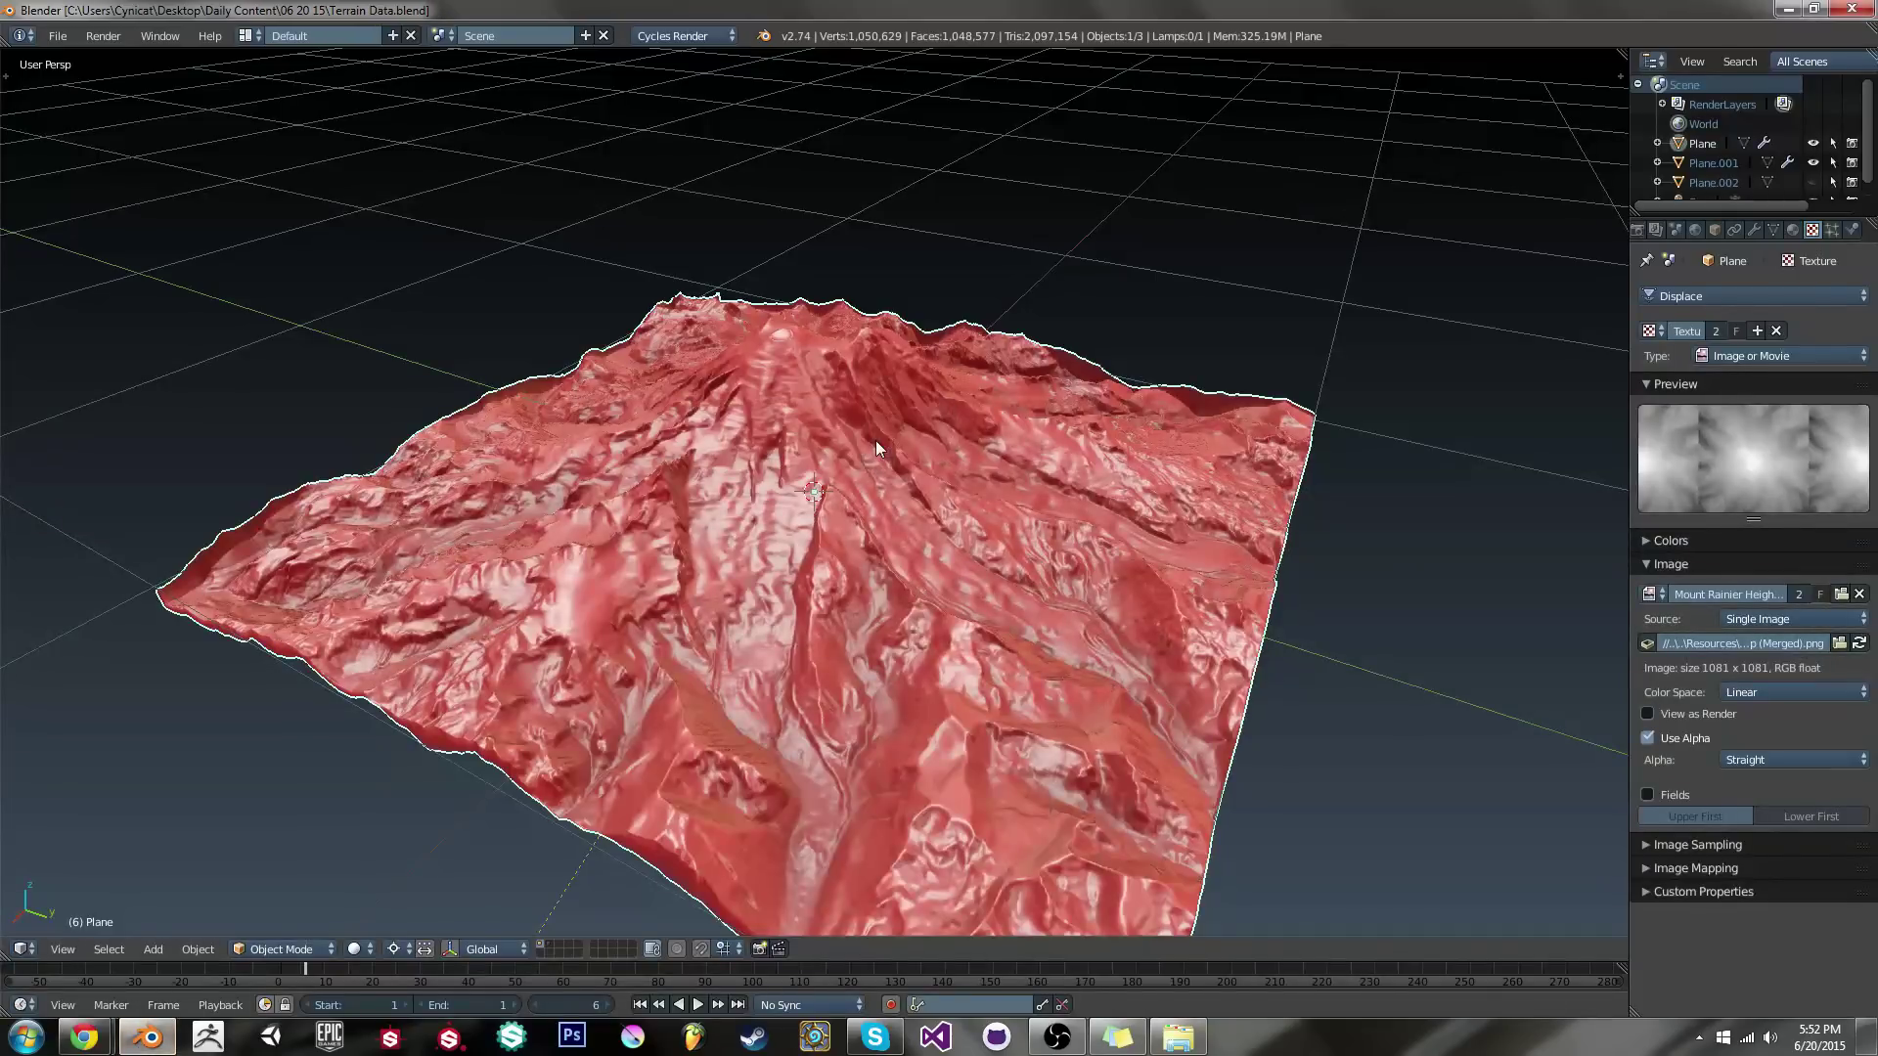
key(ctrl+s)
key(ctrl+n)
click(872, 434)
Add a plane mesh at the centre of the empty scene
key(shift+a)
mouse_move(1008, 365)
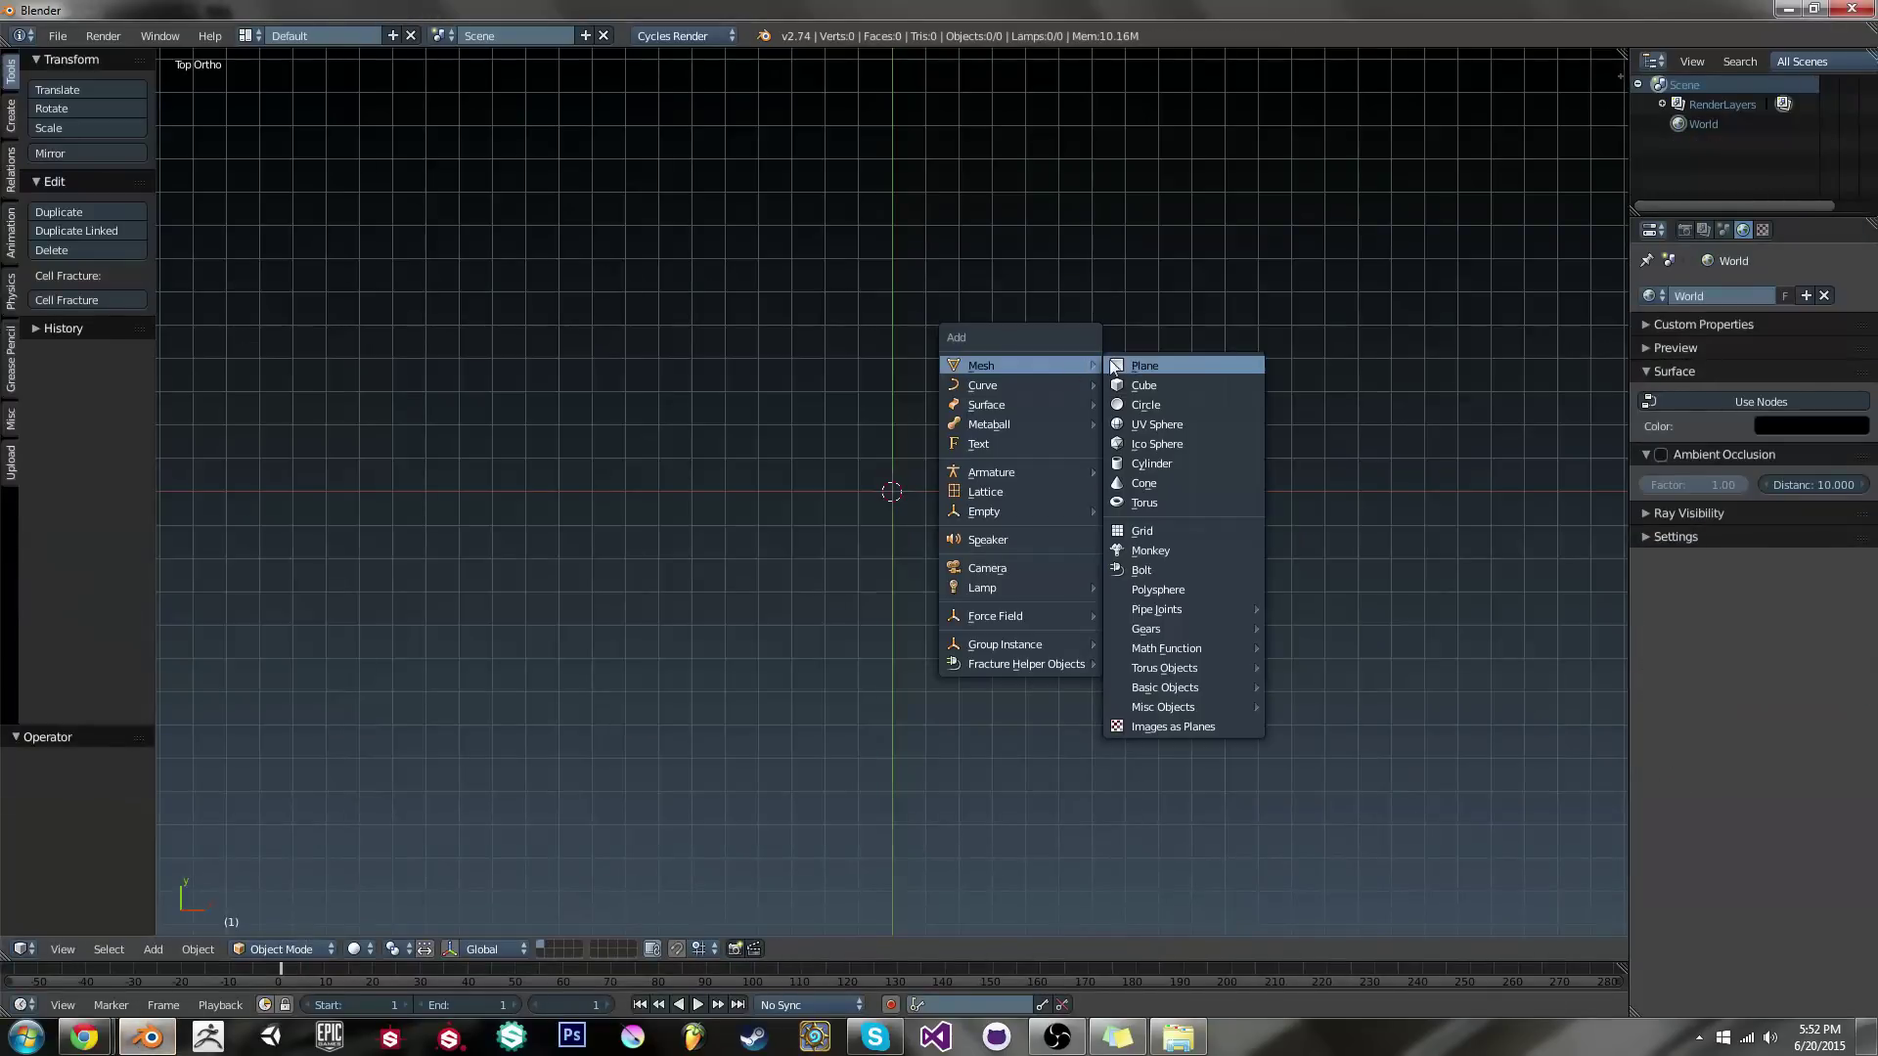
click(1115, 366)
middle_drag(962, 424, 1007, 501)
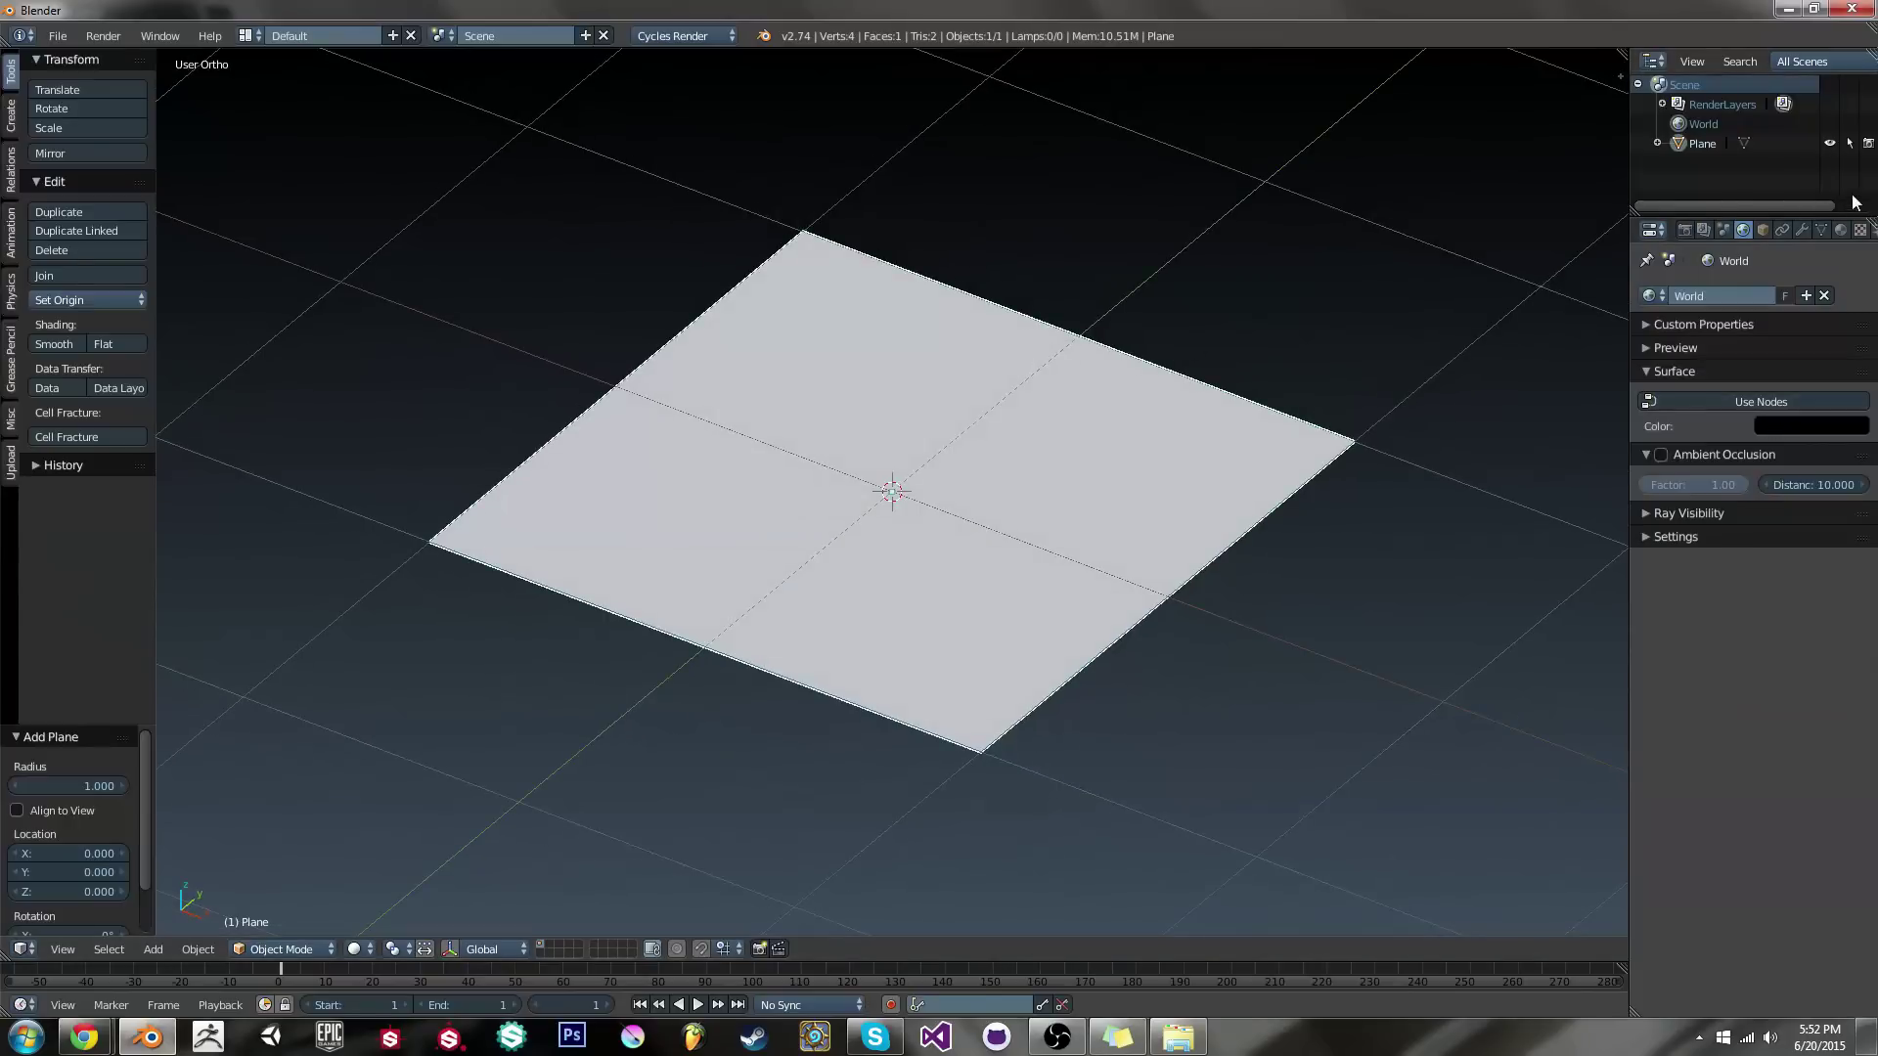
Add a Subdivision Surface modifier to the plane, set to Simple with 6 subdivisions for both view and render
click(1803, 230)
click(1713, 296)
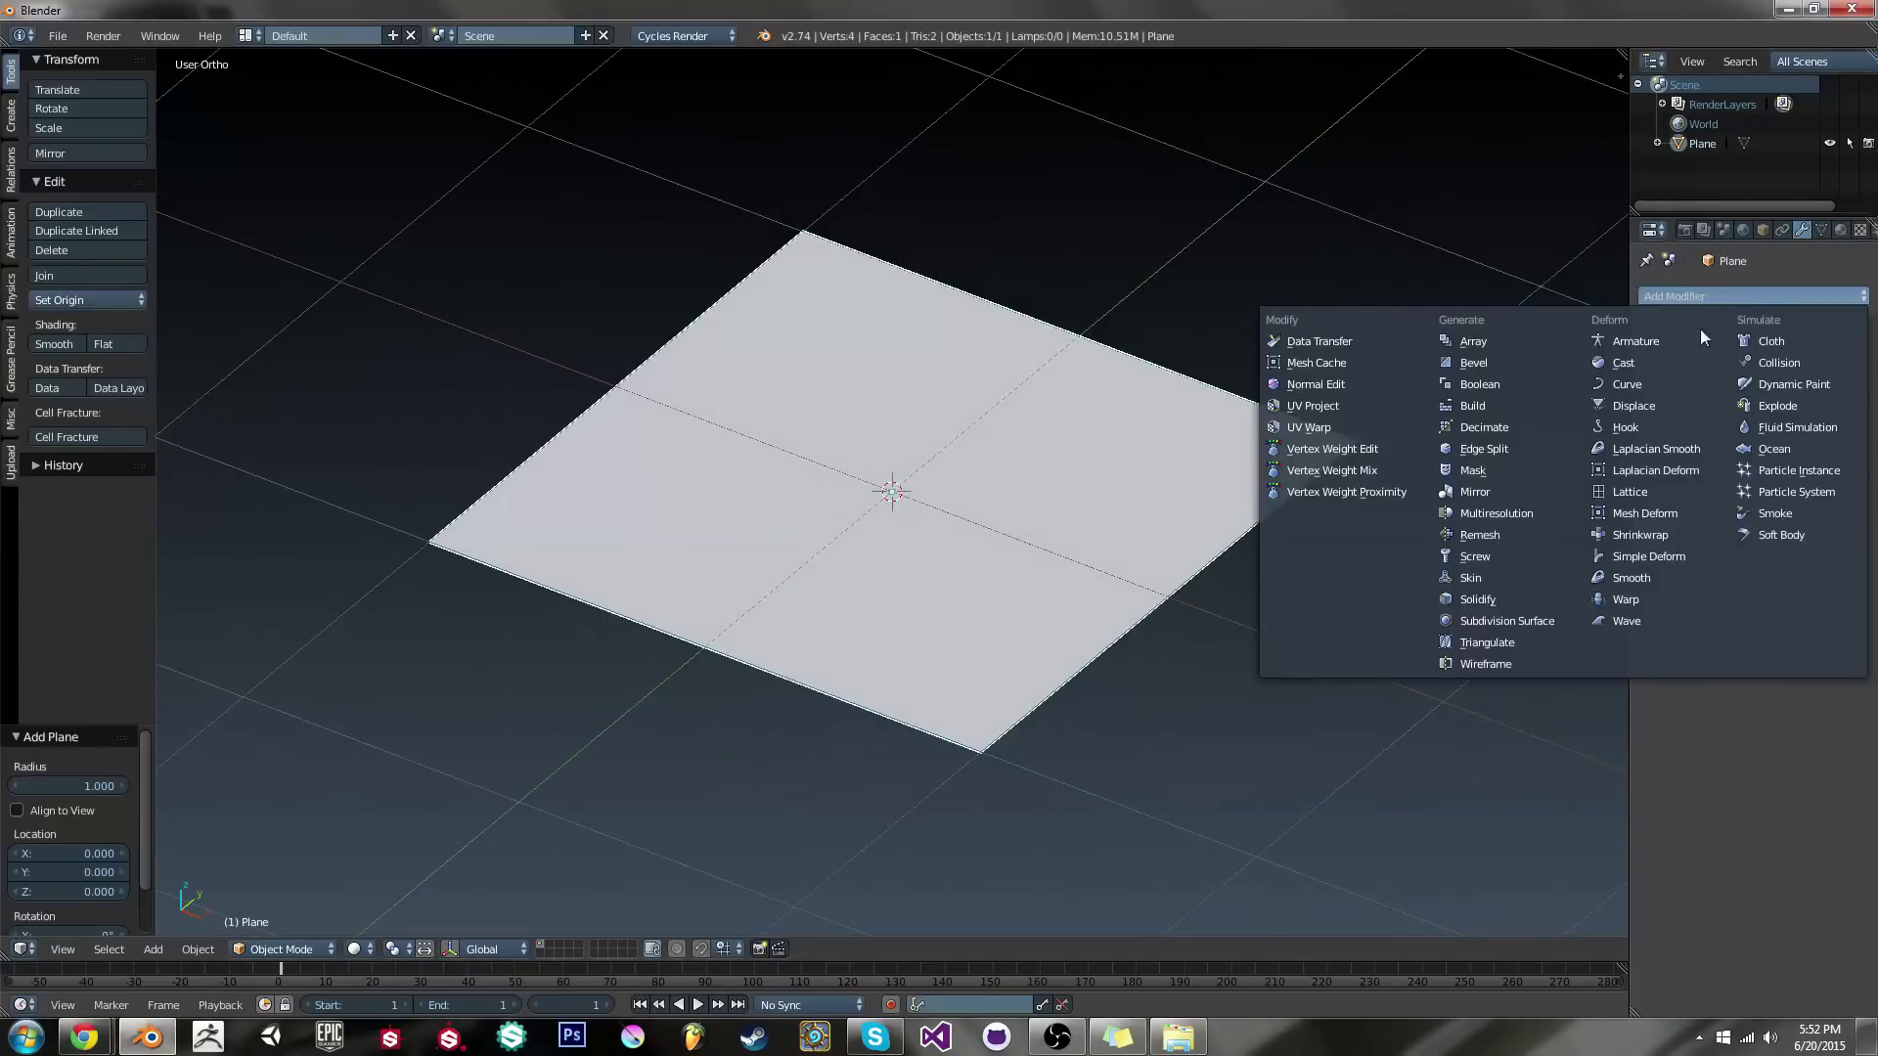
click(1529, 620)
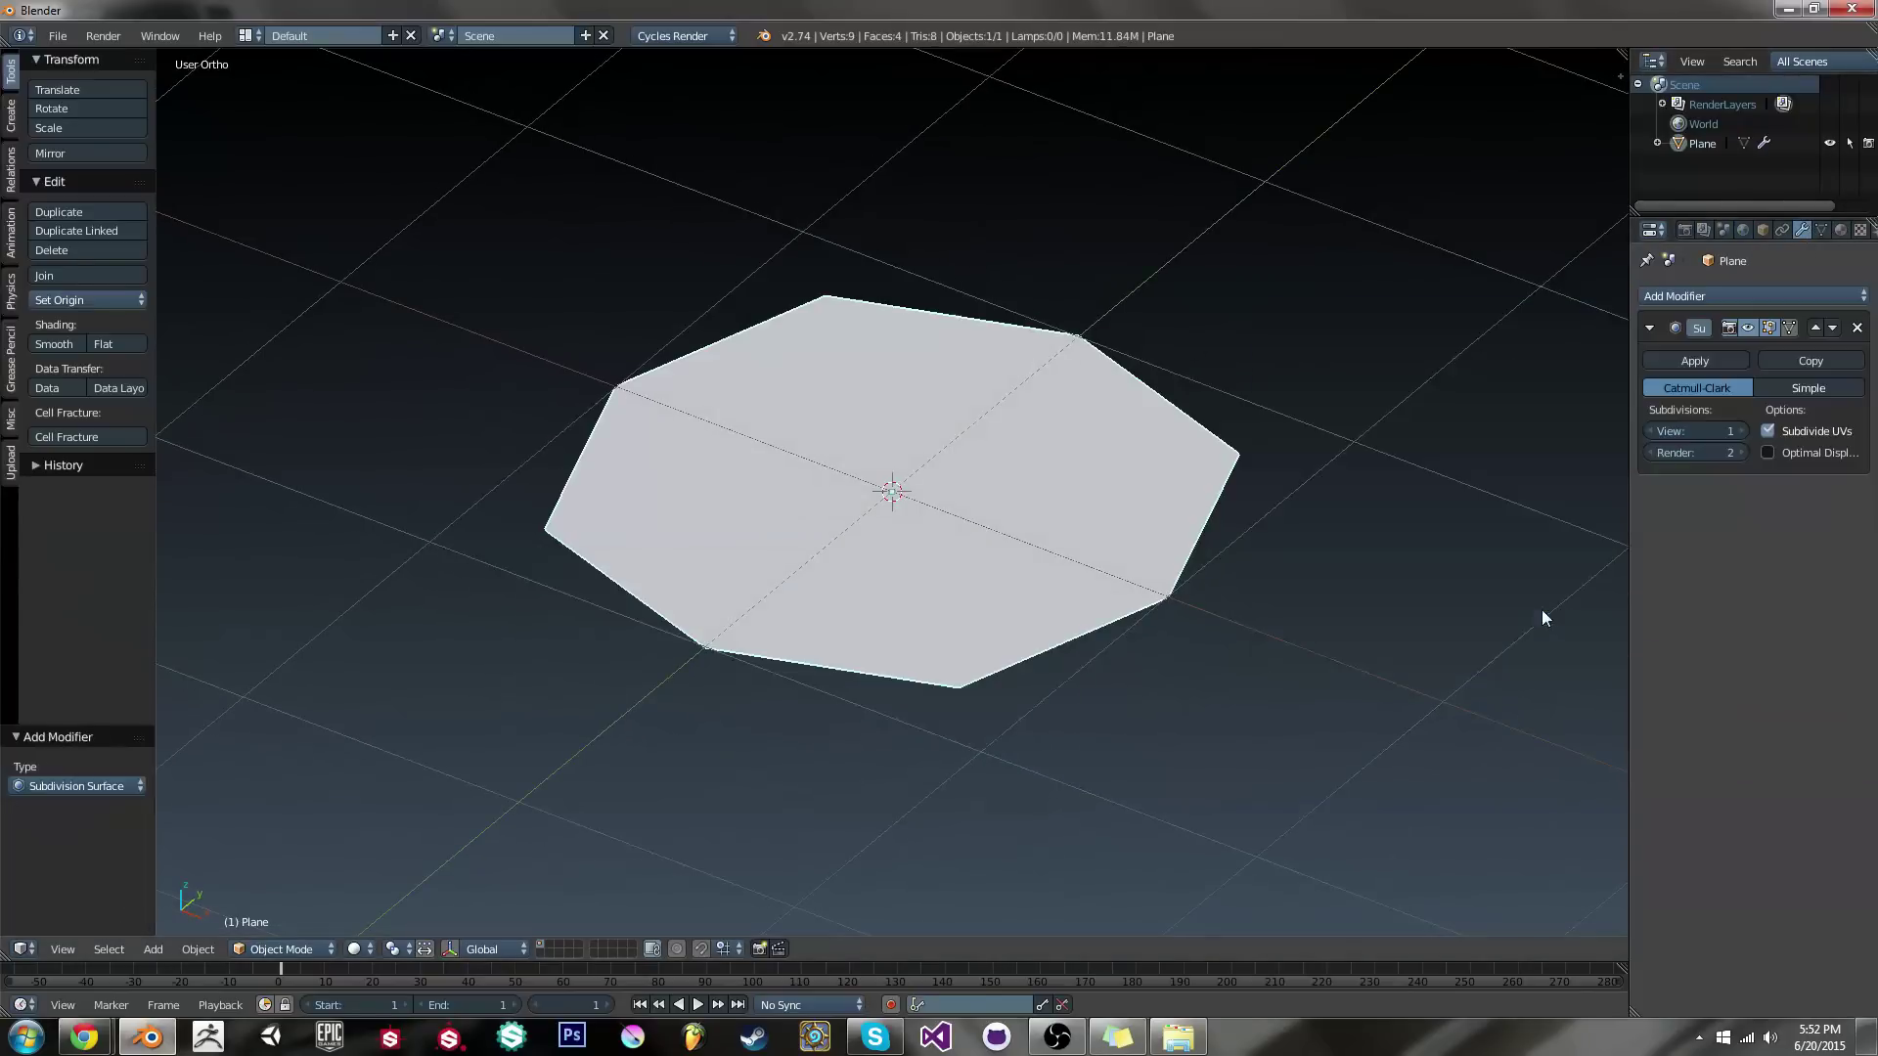
click(1805, 388)
key(z)
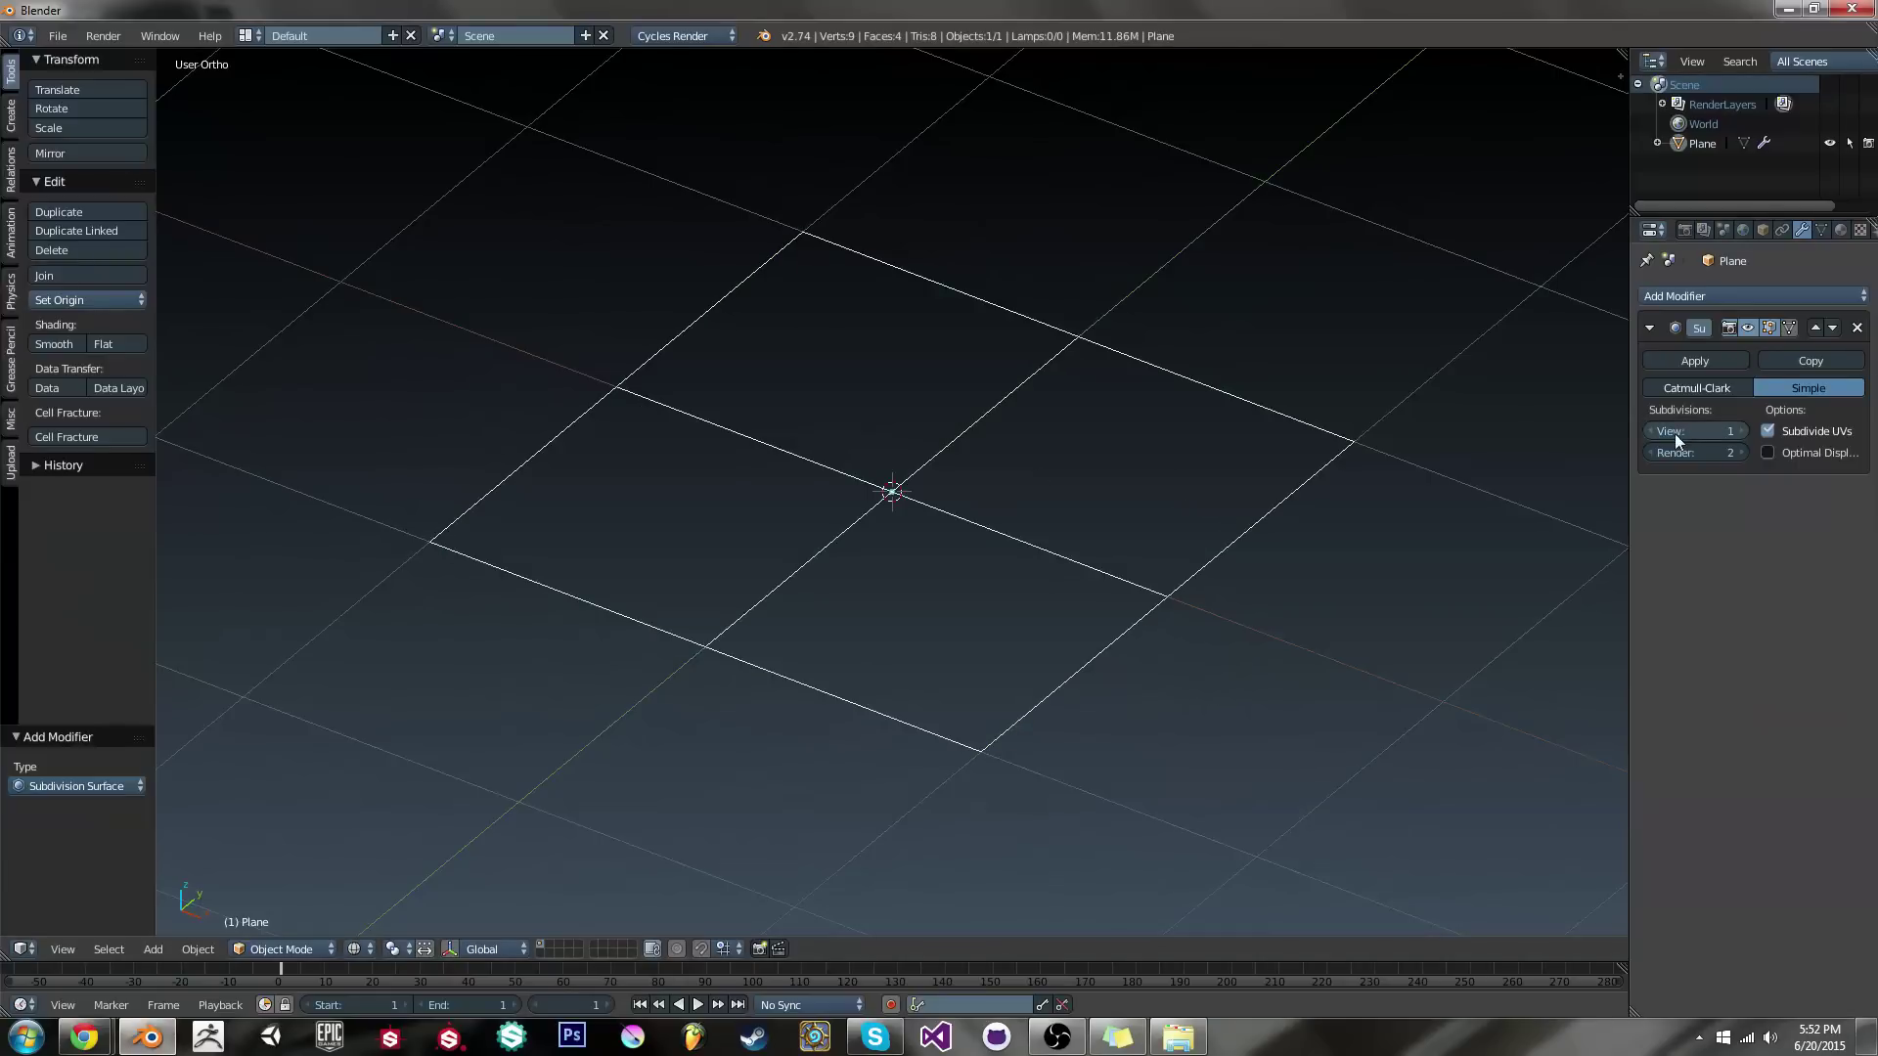
drag(1674, 432, 1692, 432)
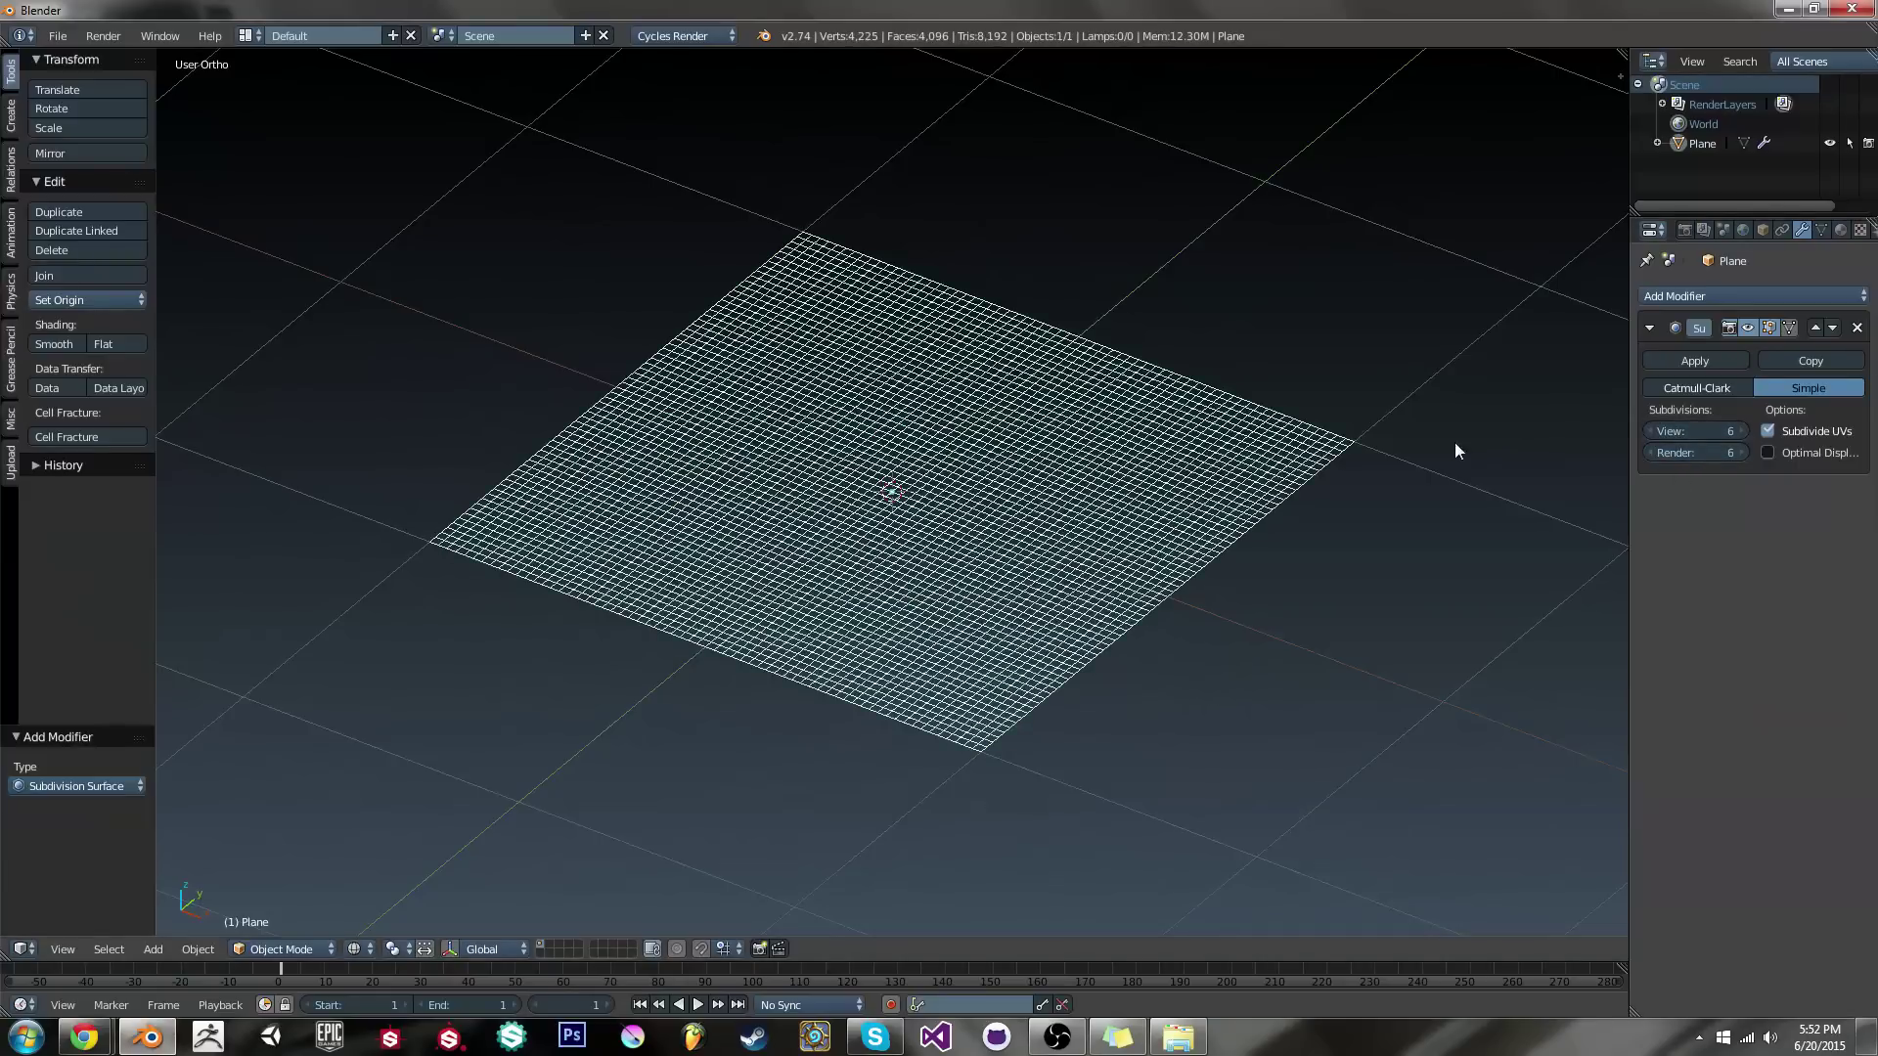
key(z)
Add a Displace modifier to the plane and create a new texture for it
click(1780, 296)
click(1656, 405)
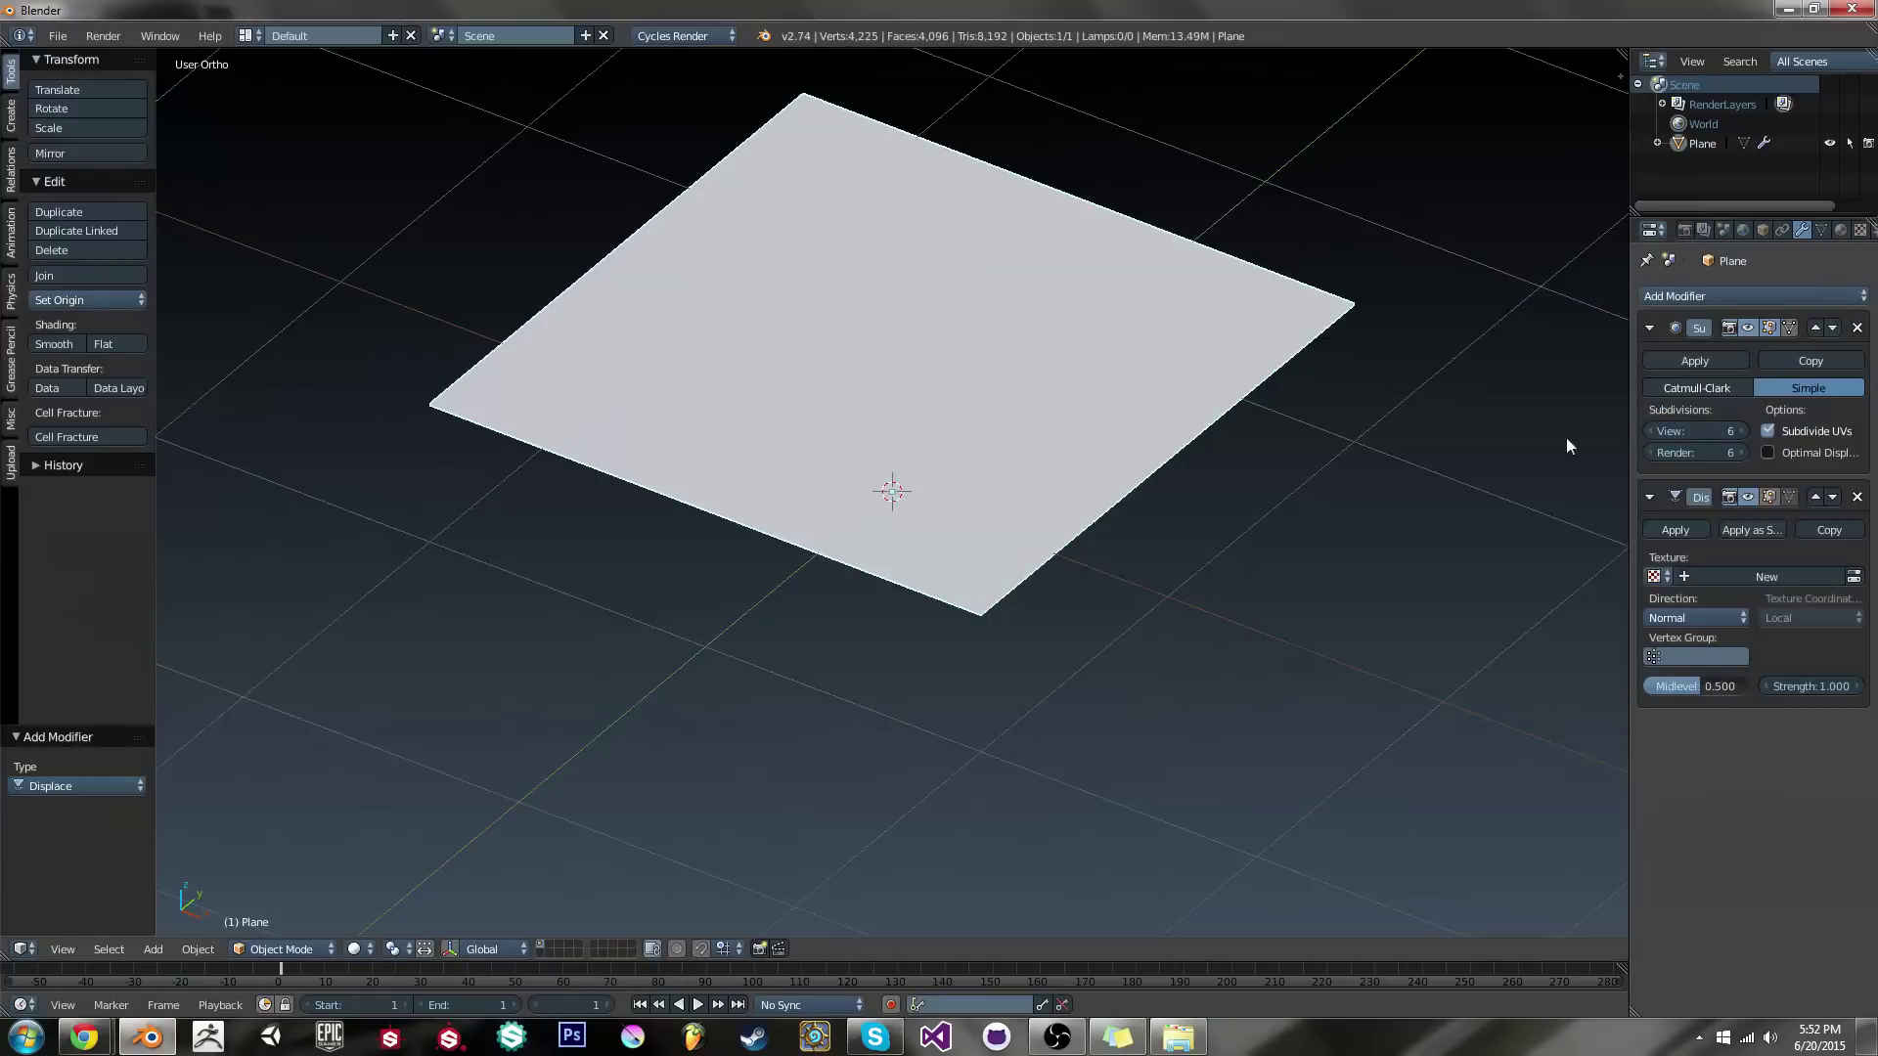
click(1799, 573)
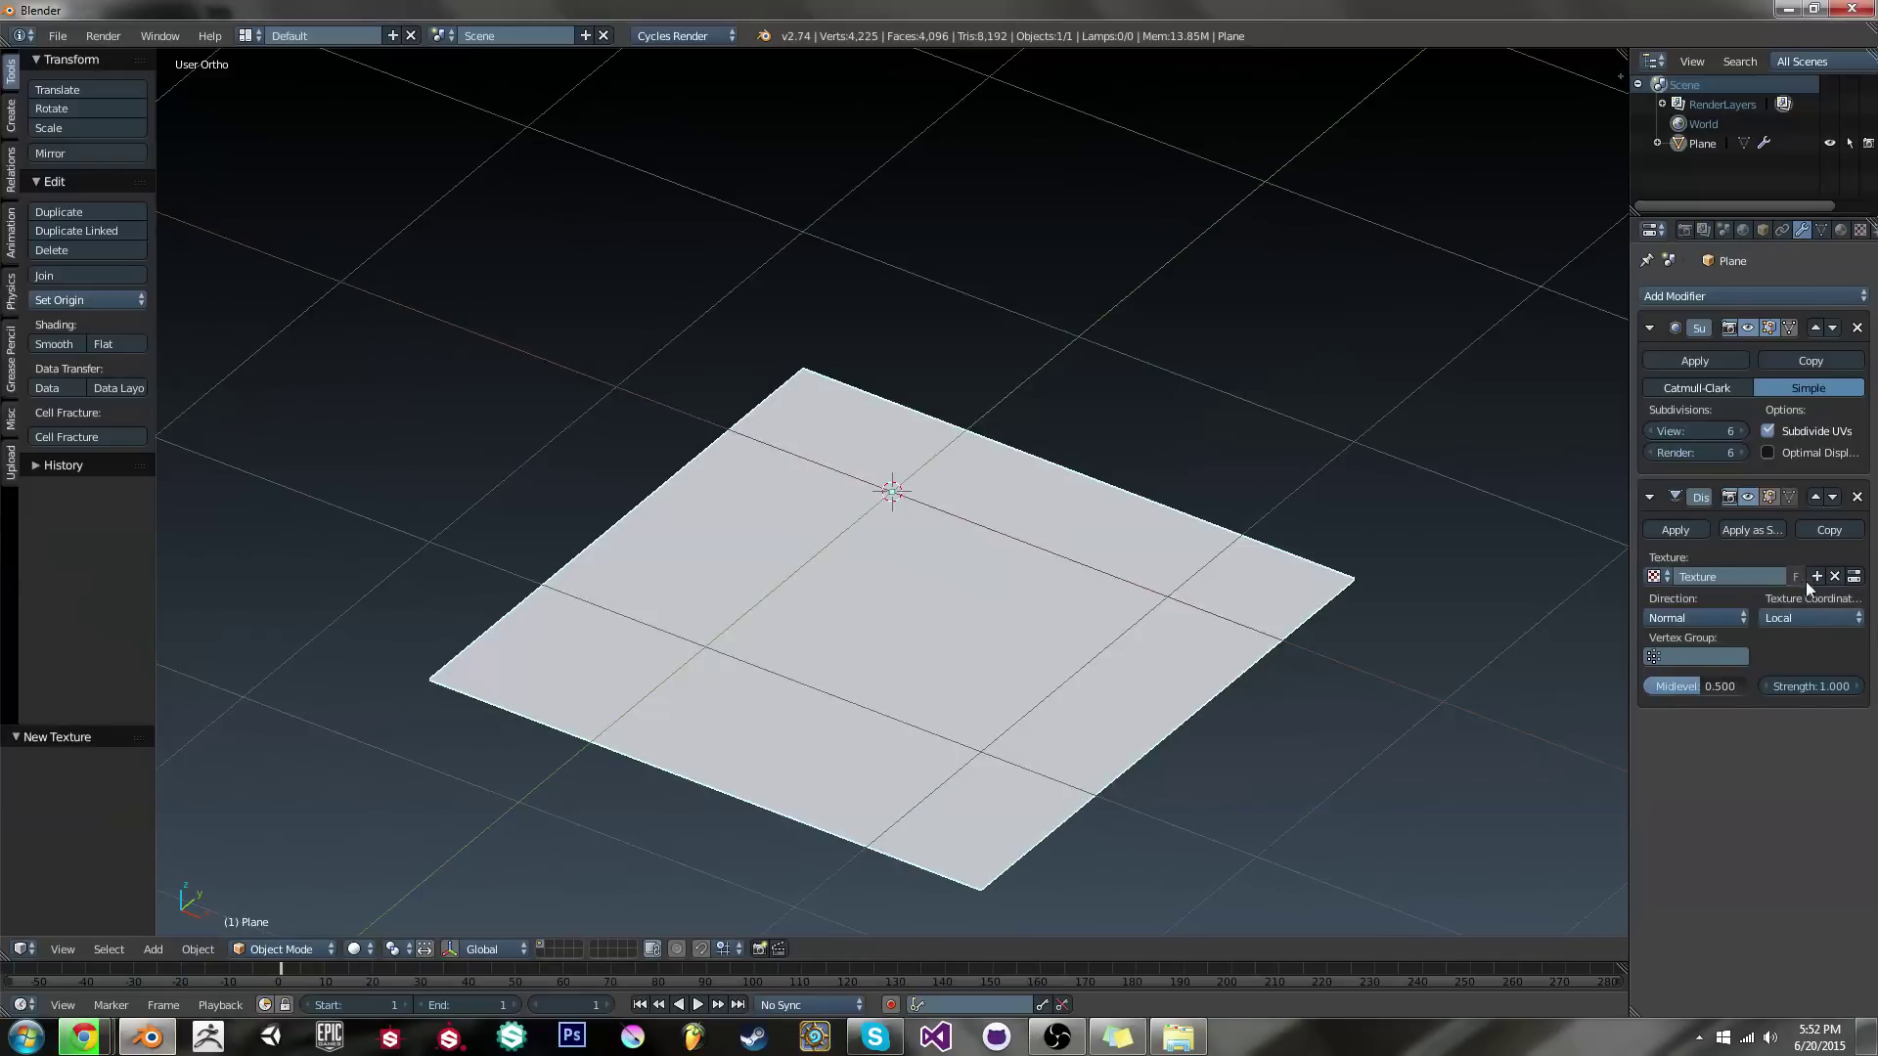
middle_drag(1218, 650, 1025, 543)
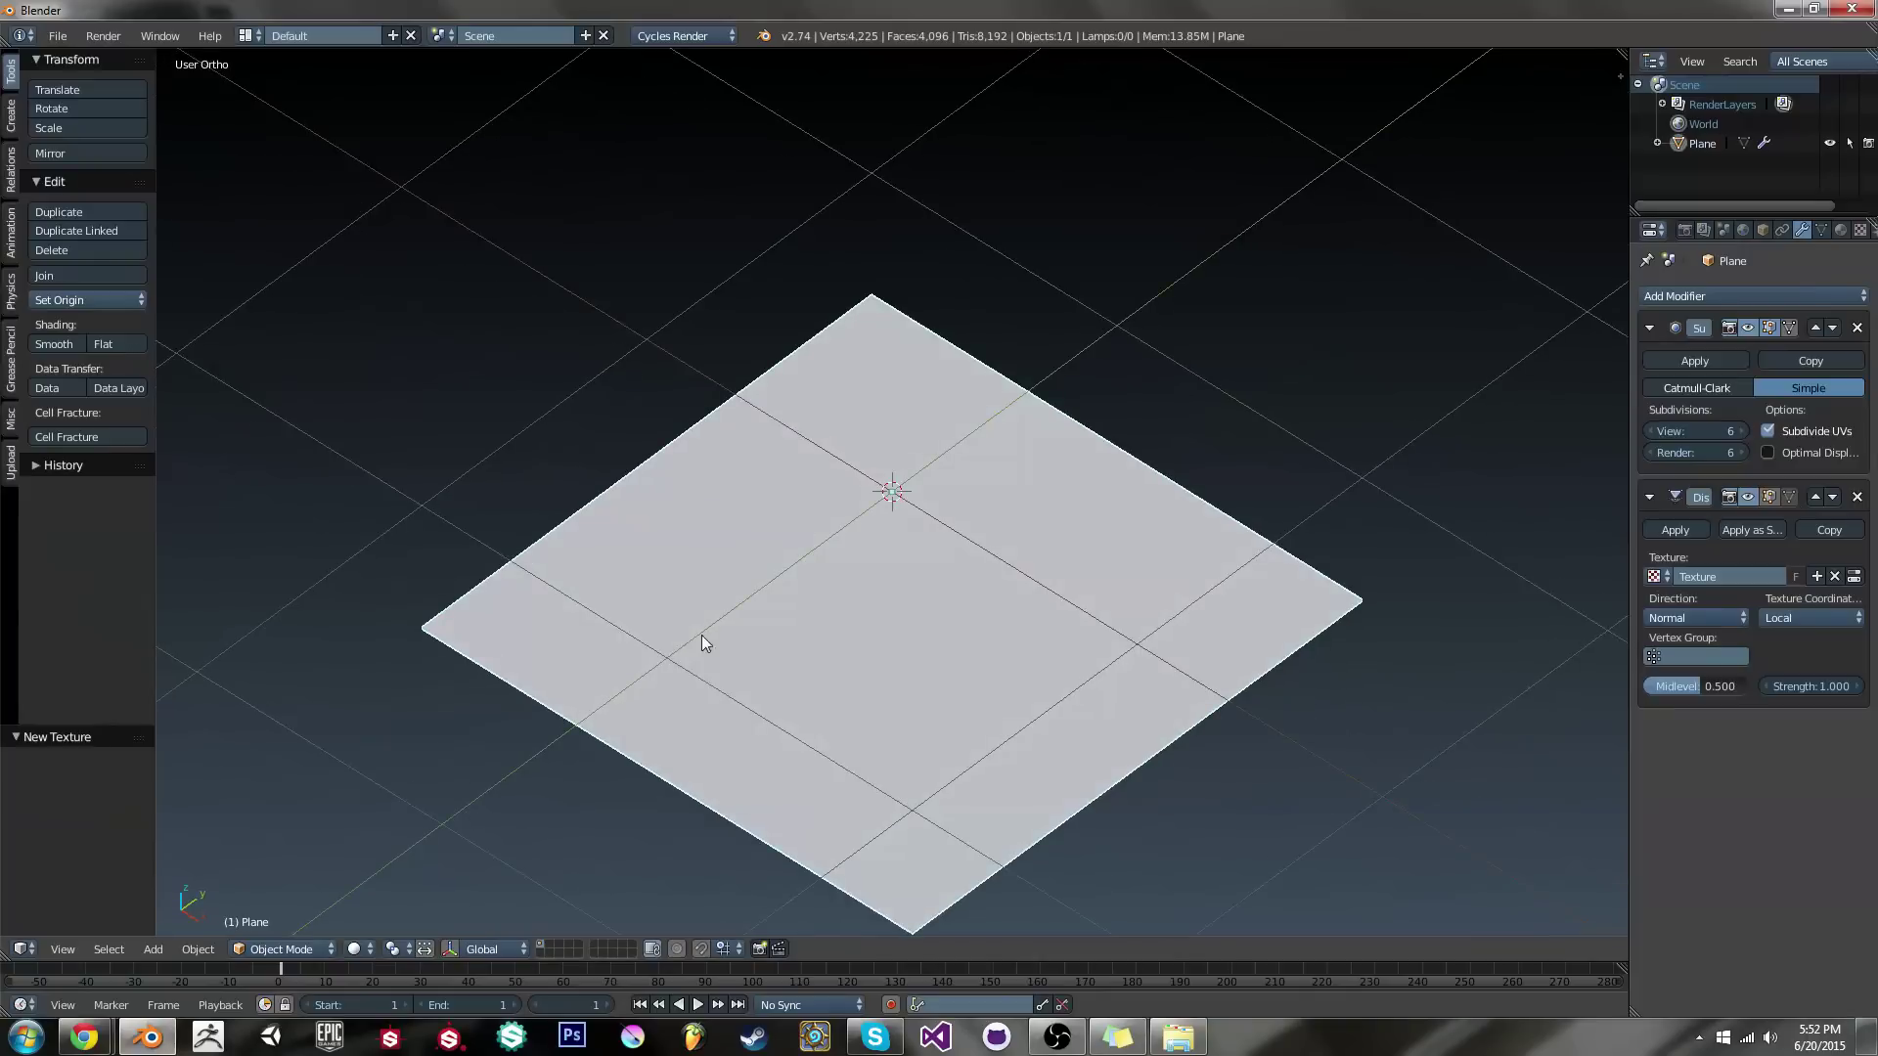
Go to the displacement texture's settings, set its type to Image or Movie and start opening an image file
click(1863, 577)
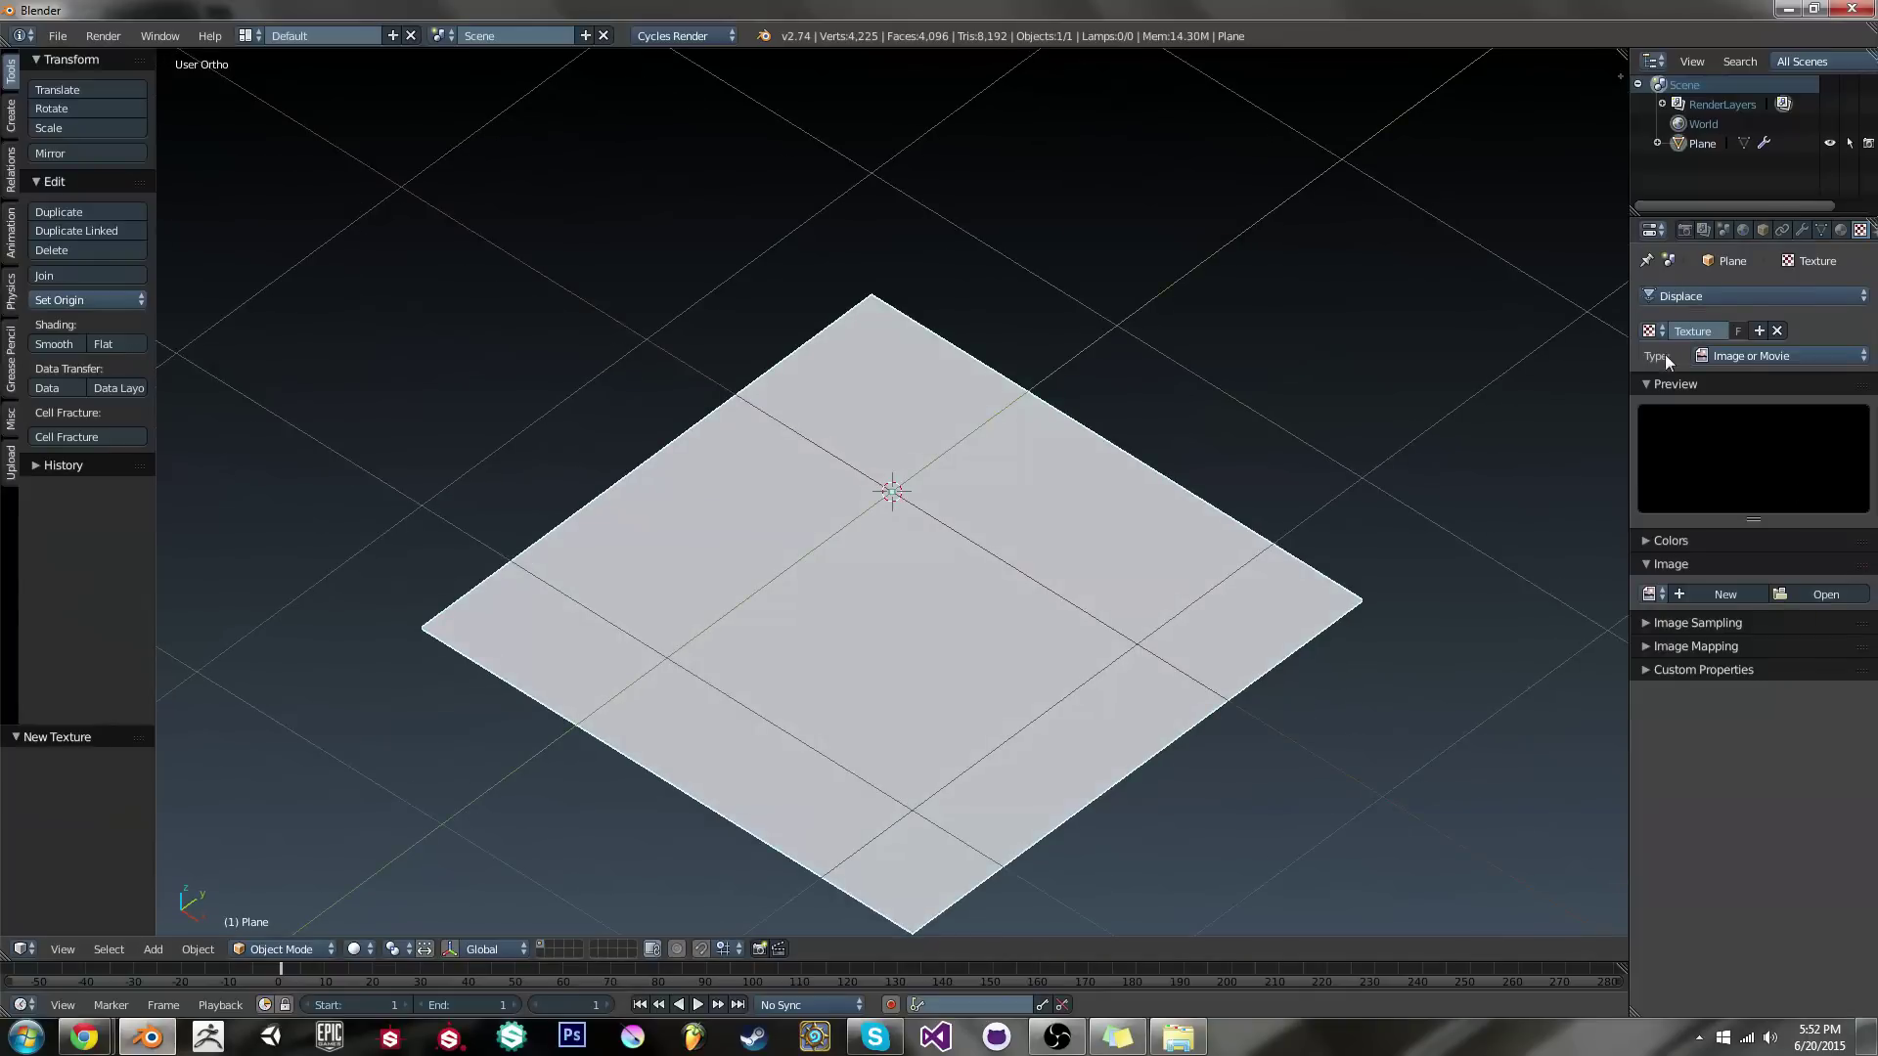
click(1802, 229)
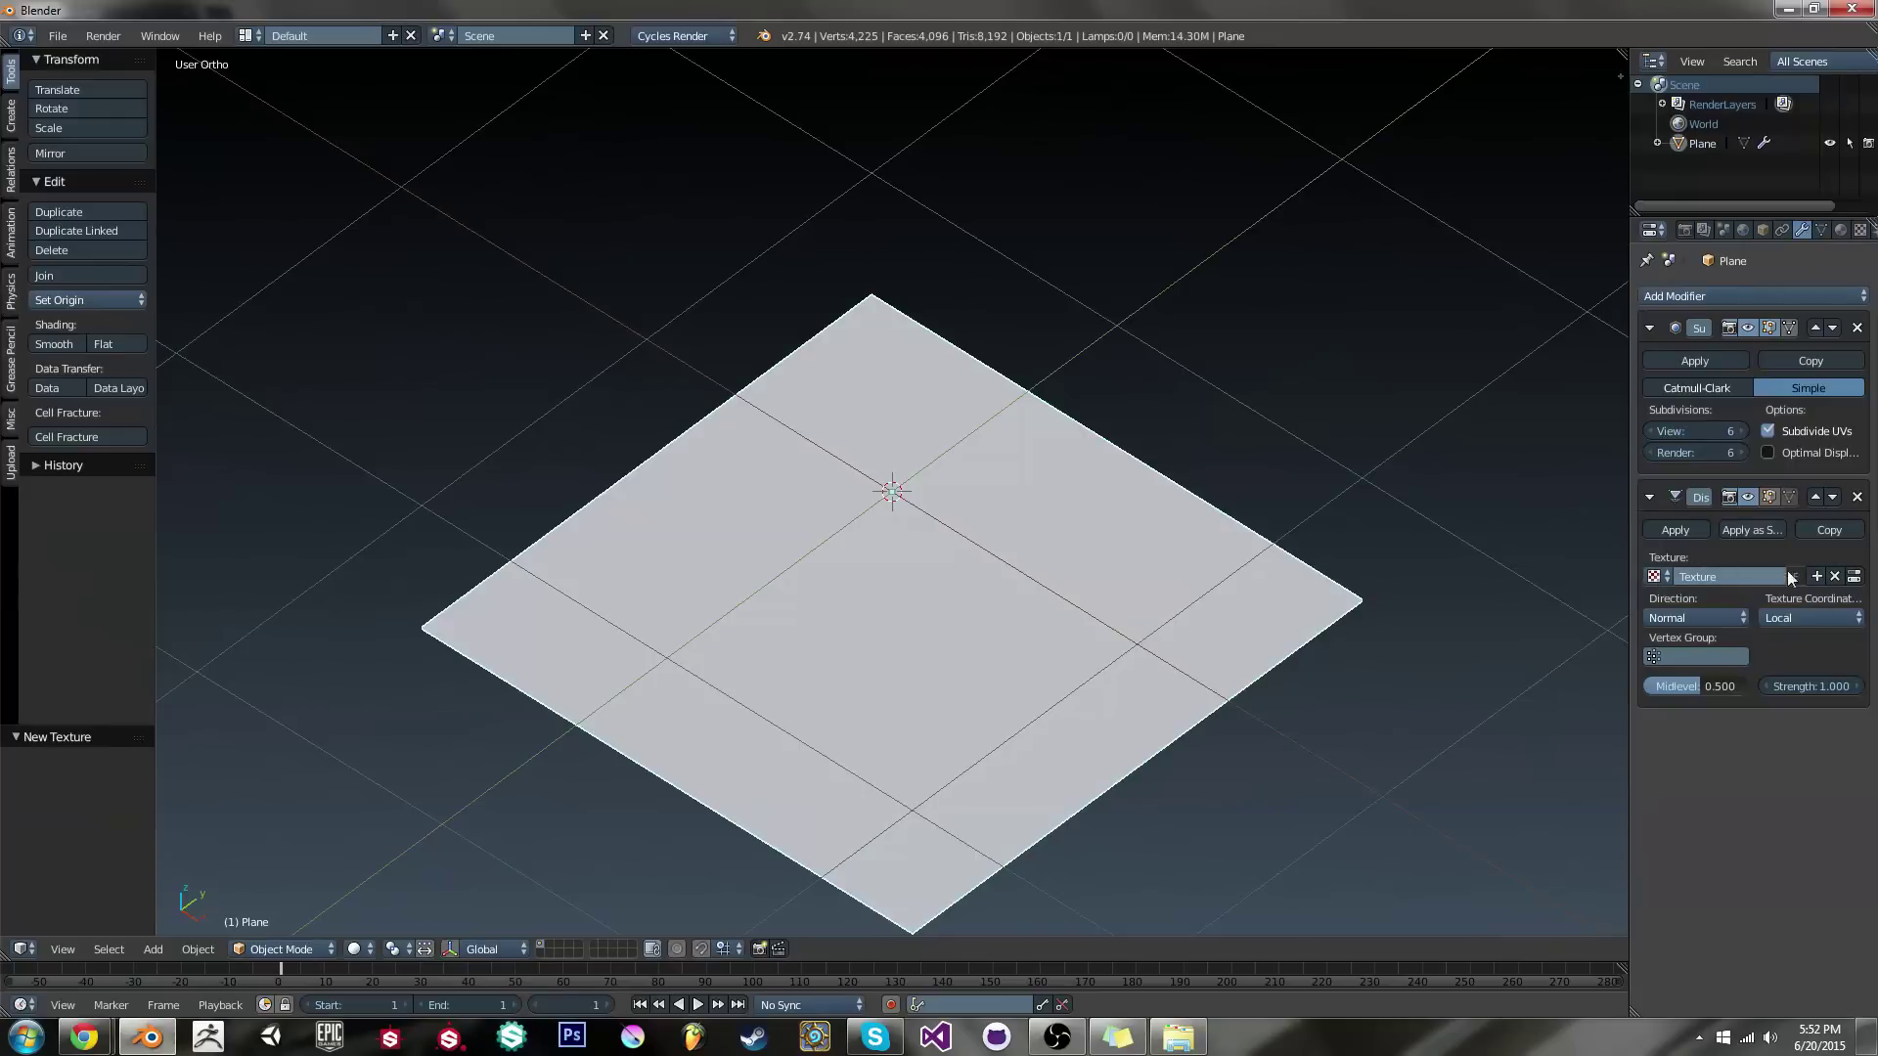
click(1854, 577)
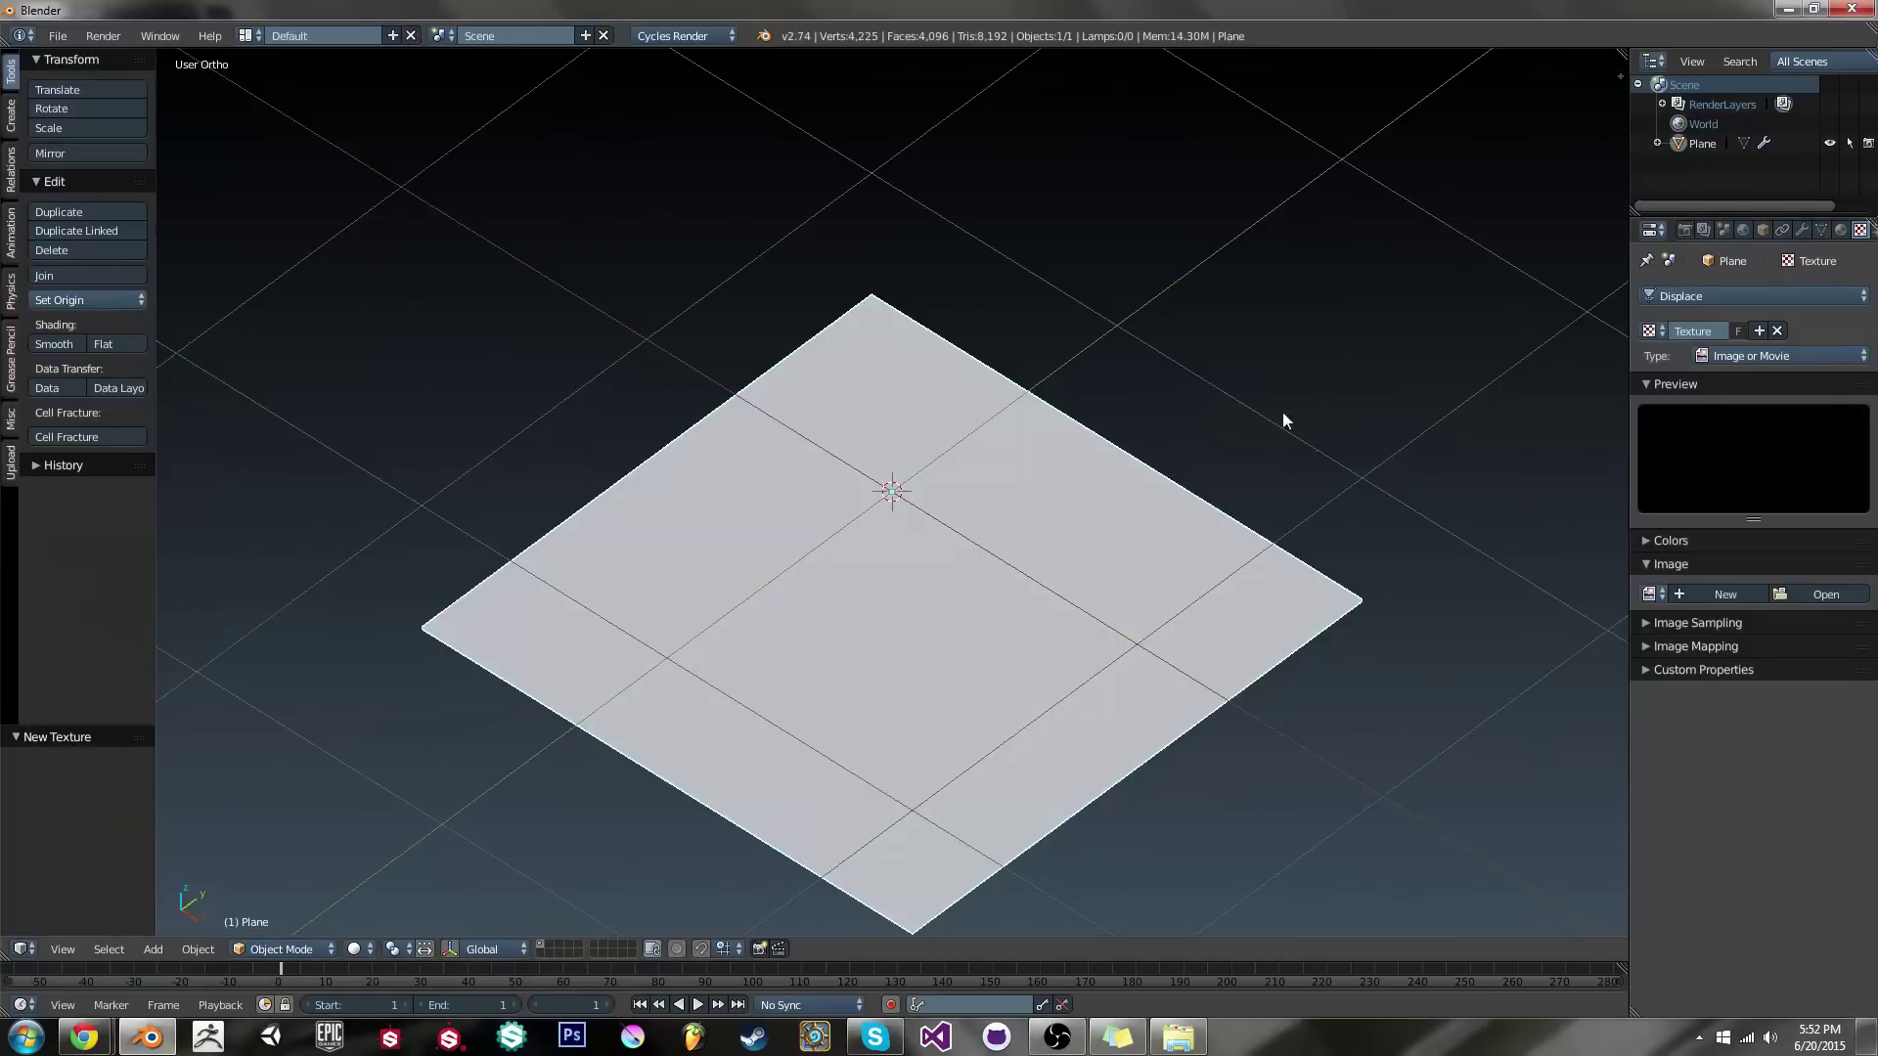
click(1786, 355)
click(1773, 483)
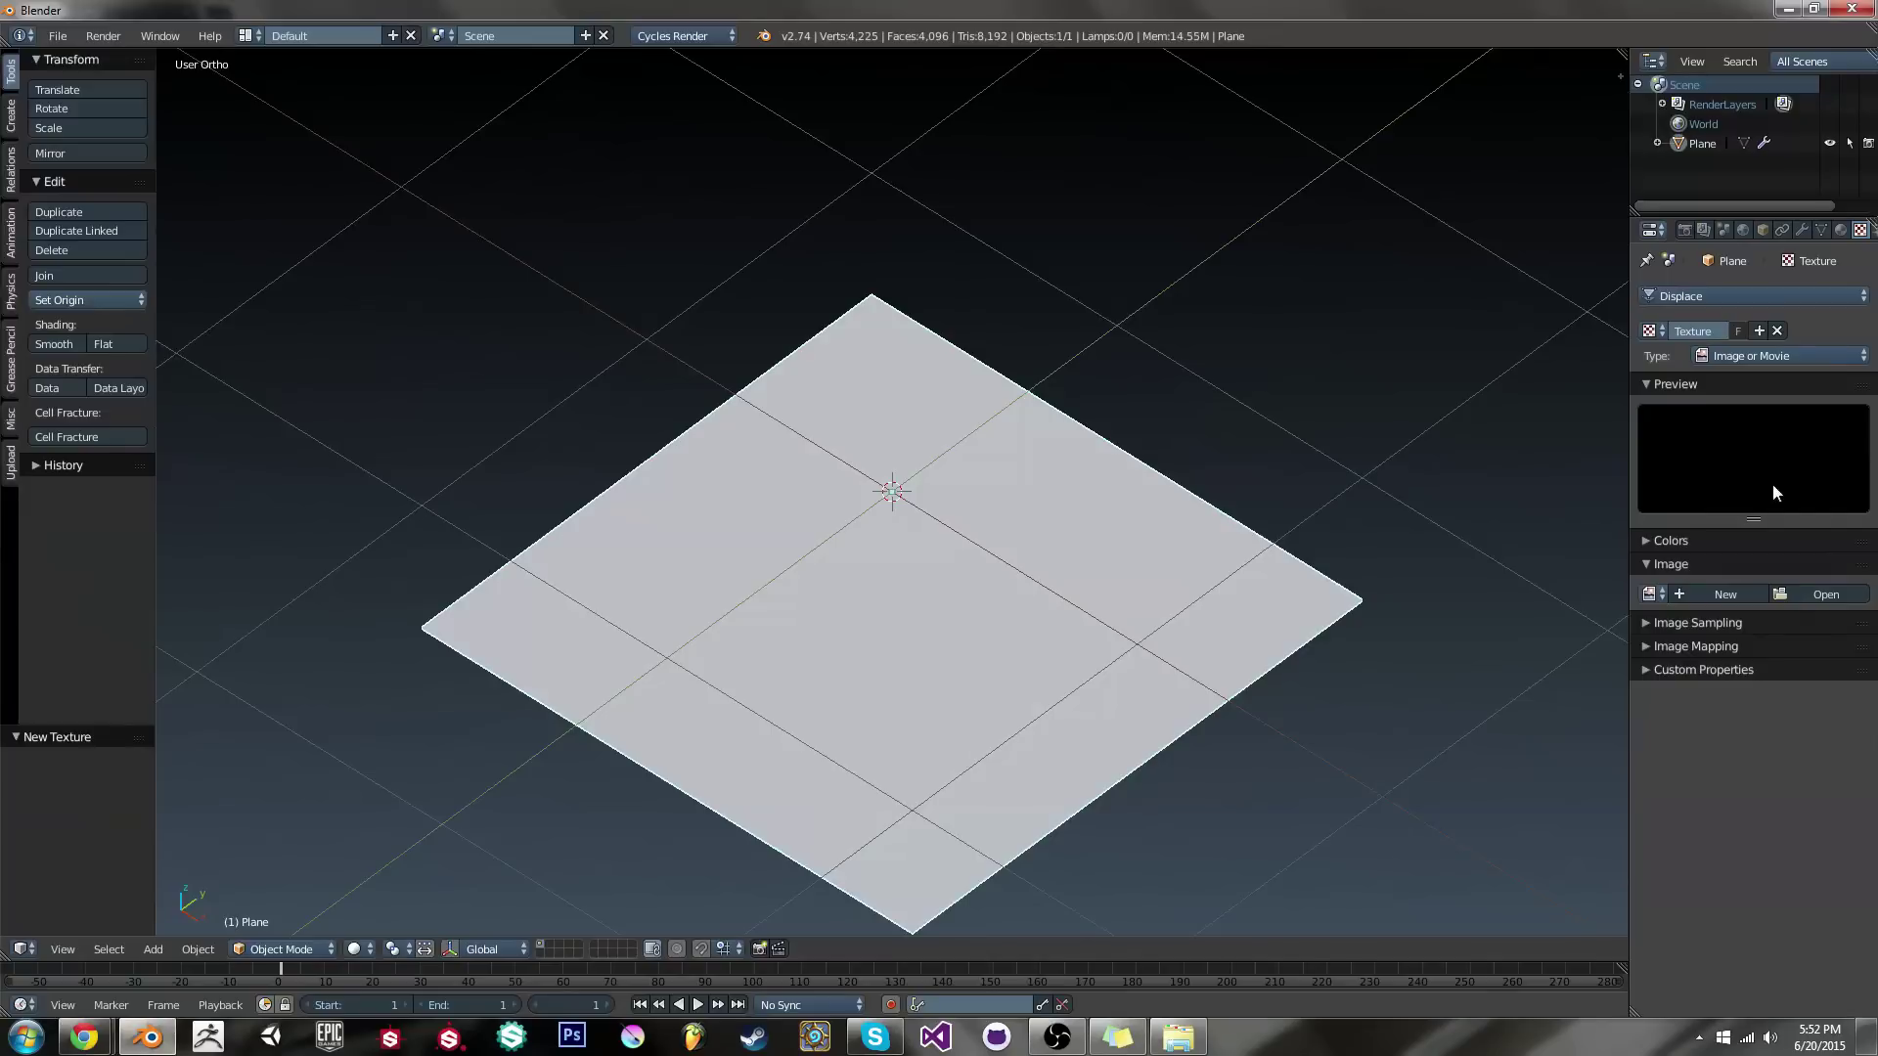
click(1822, 597)
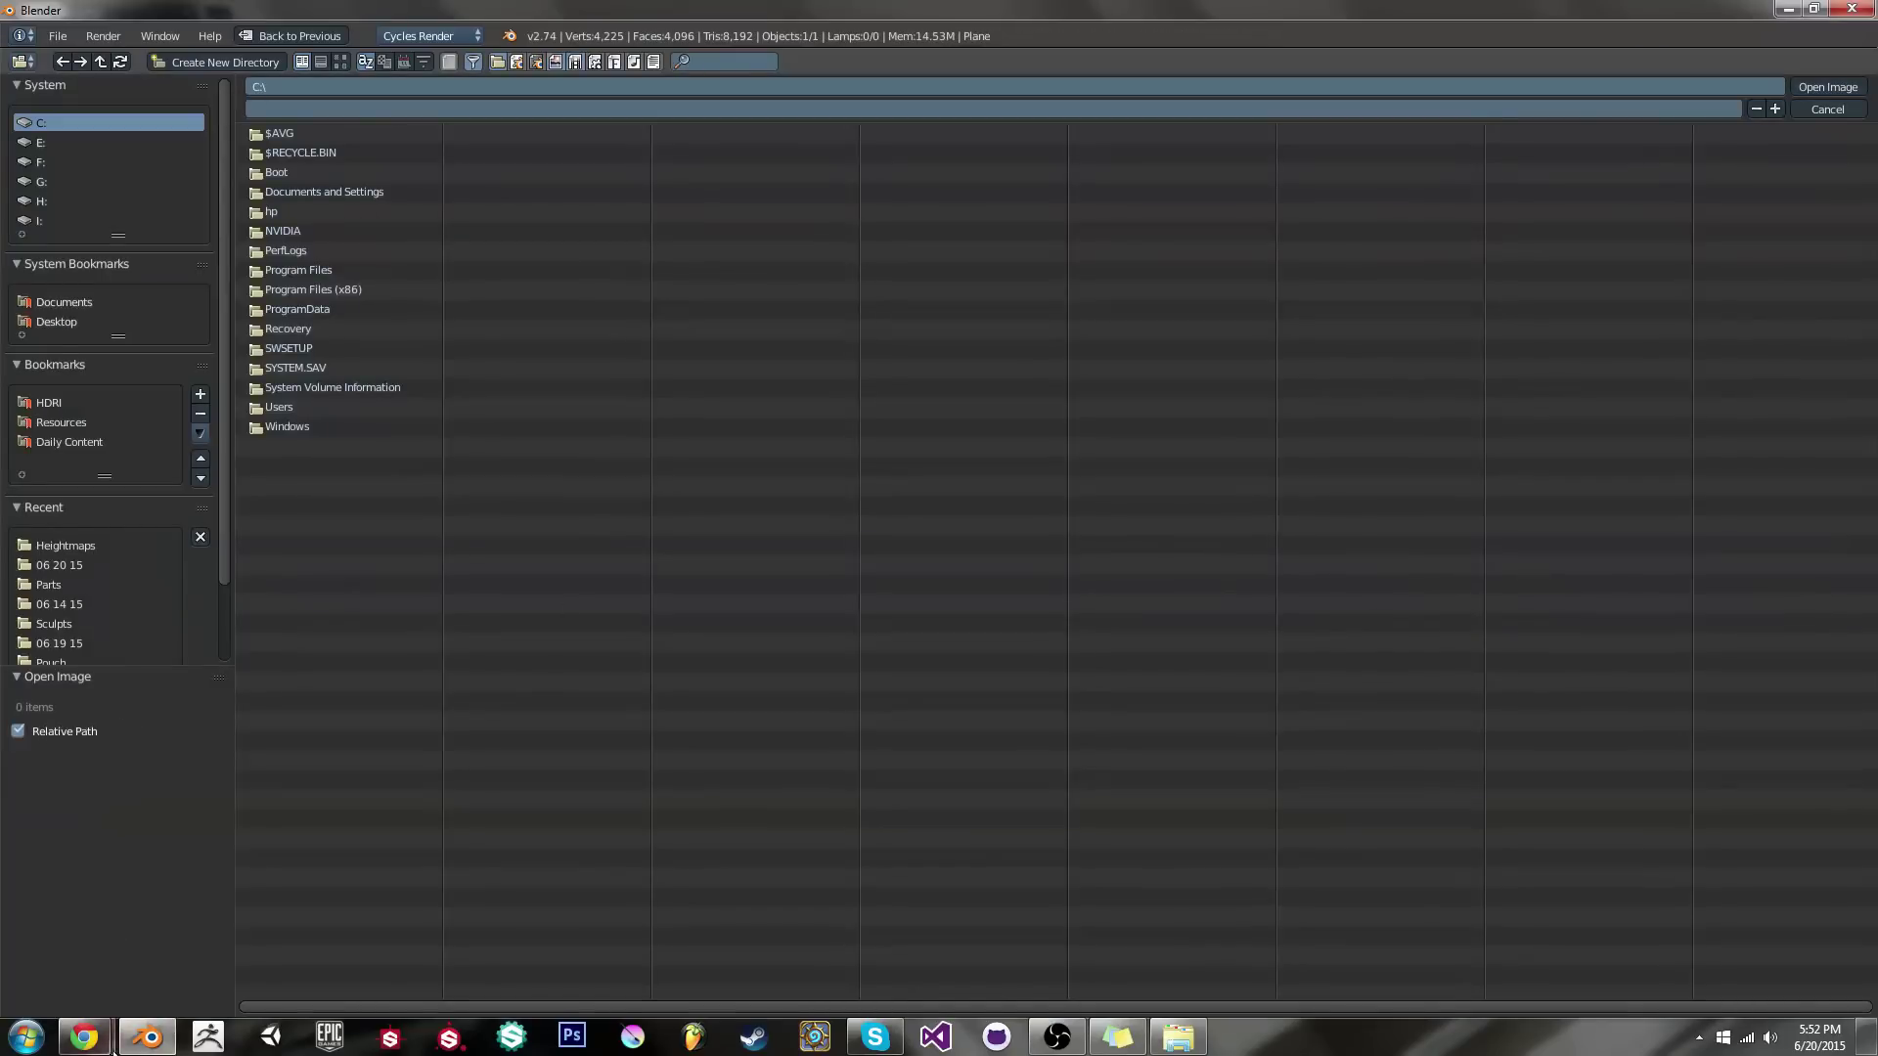
Switch to the browser and File Explorer and put the downloaded Olympic Forestness terrain archive into the Heightmaps folder under Resources > Images
mouse_move(98, 1039)
click(368, 923)
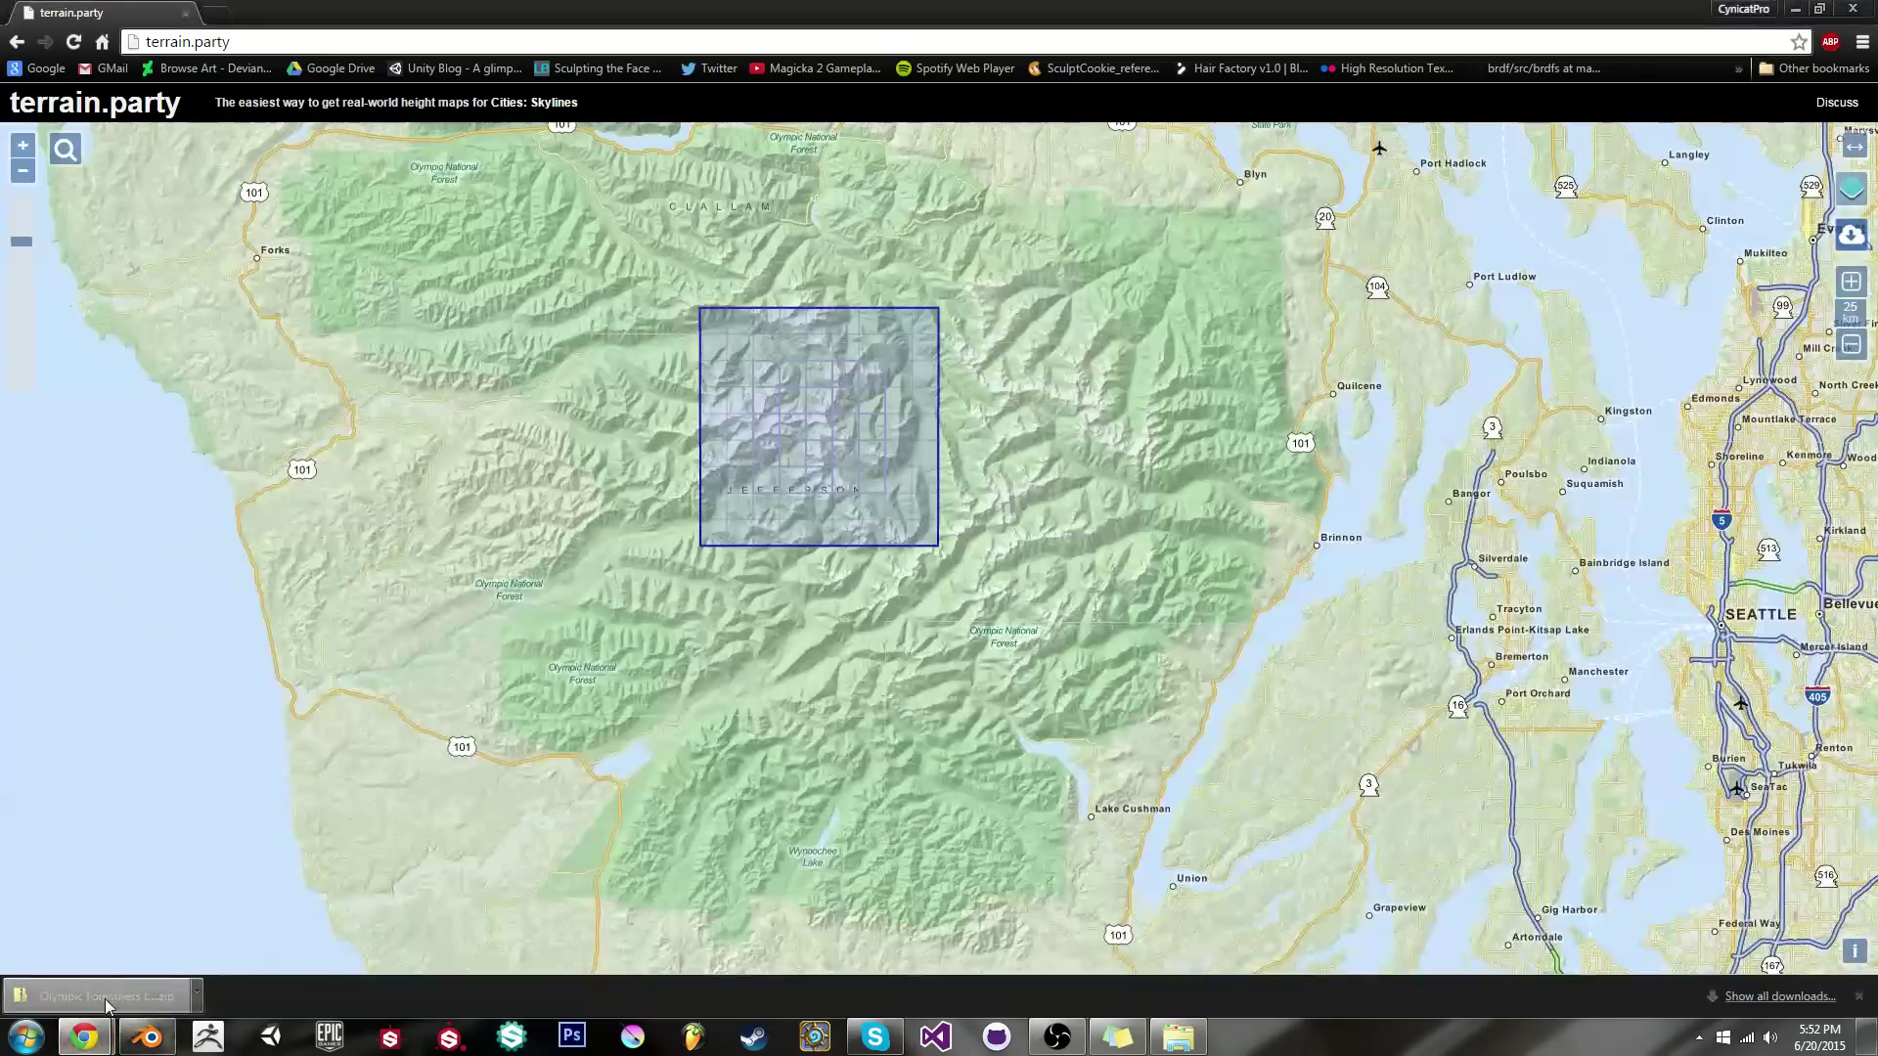
click(1181, 1038)
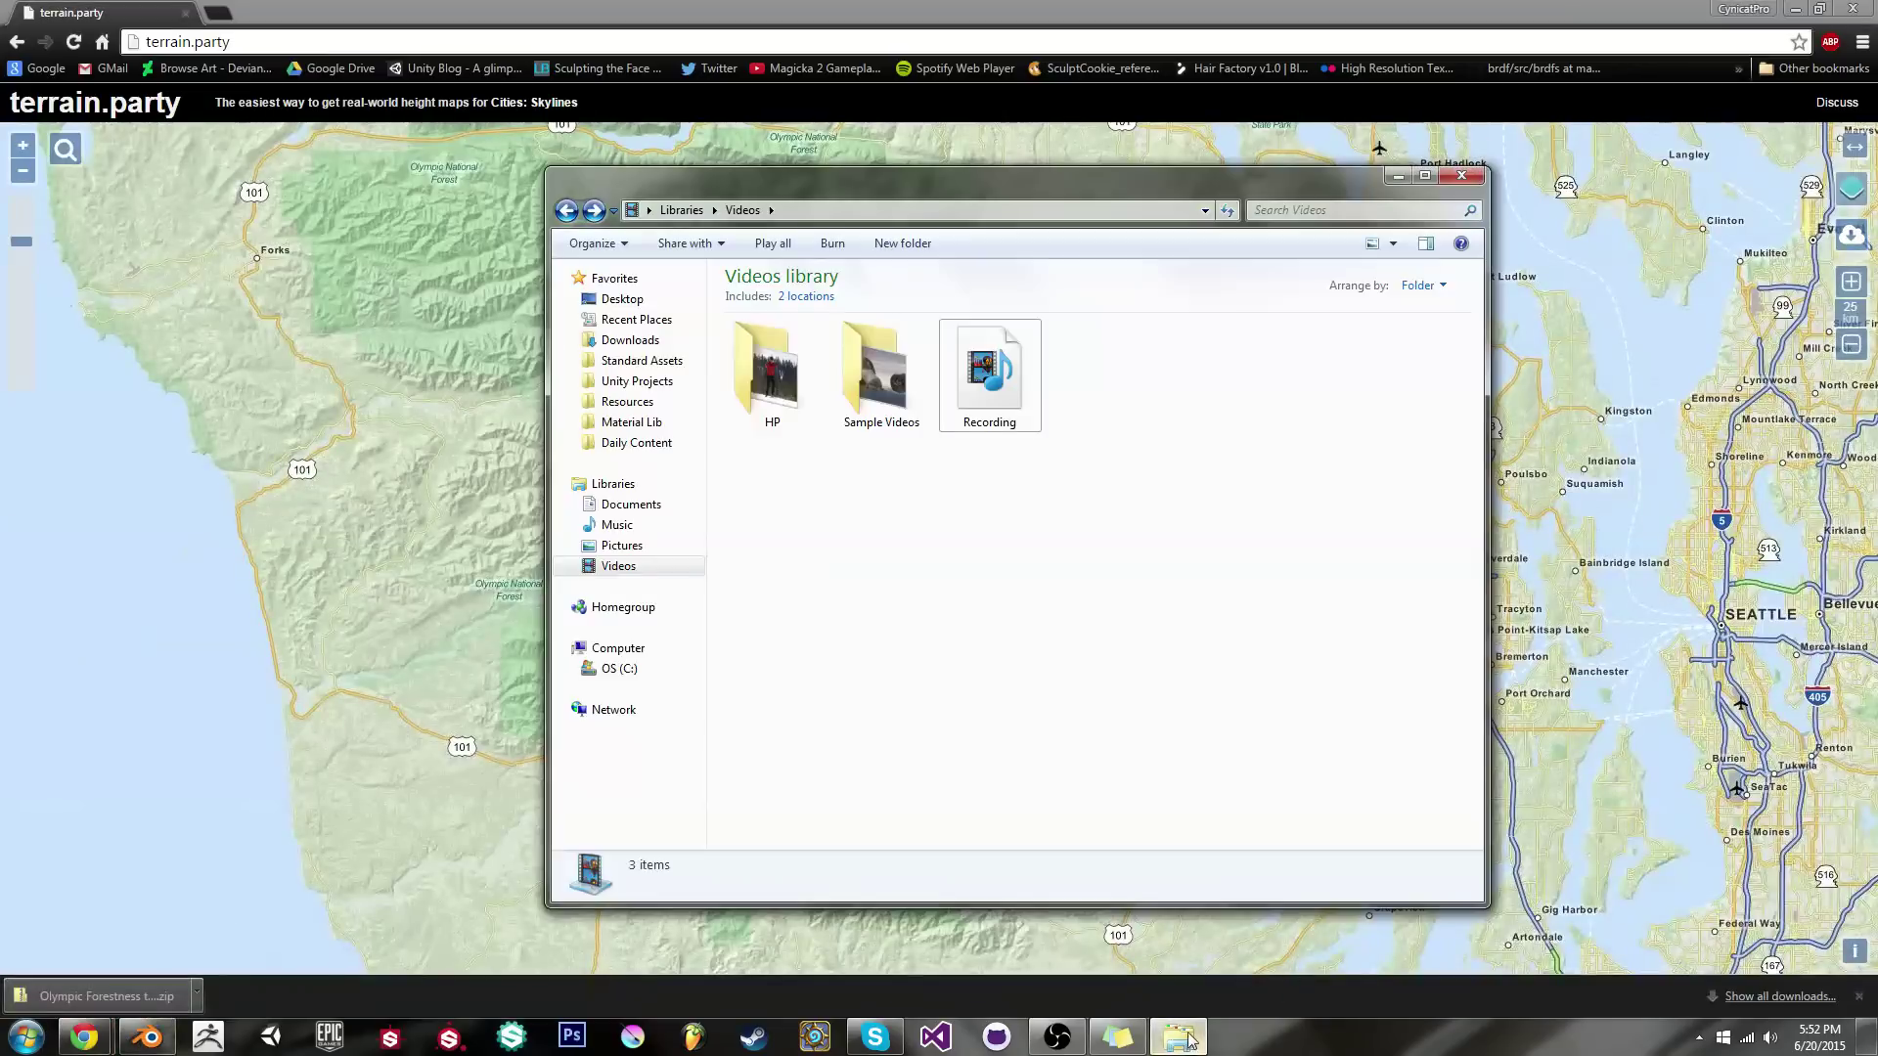
click(655, 407)
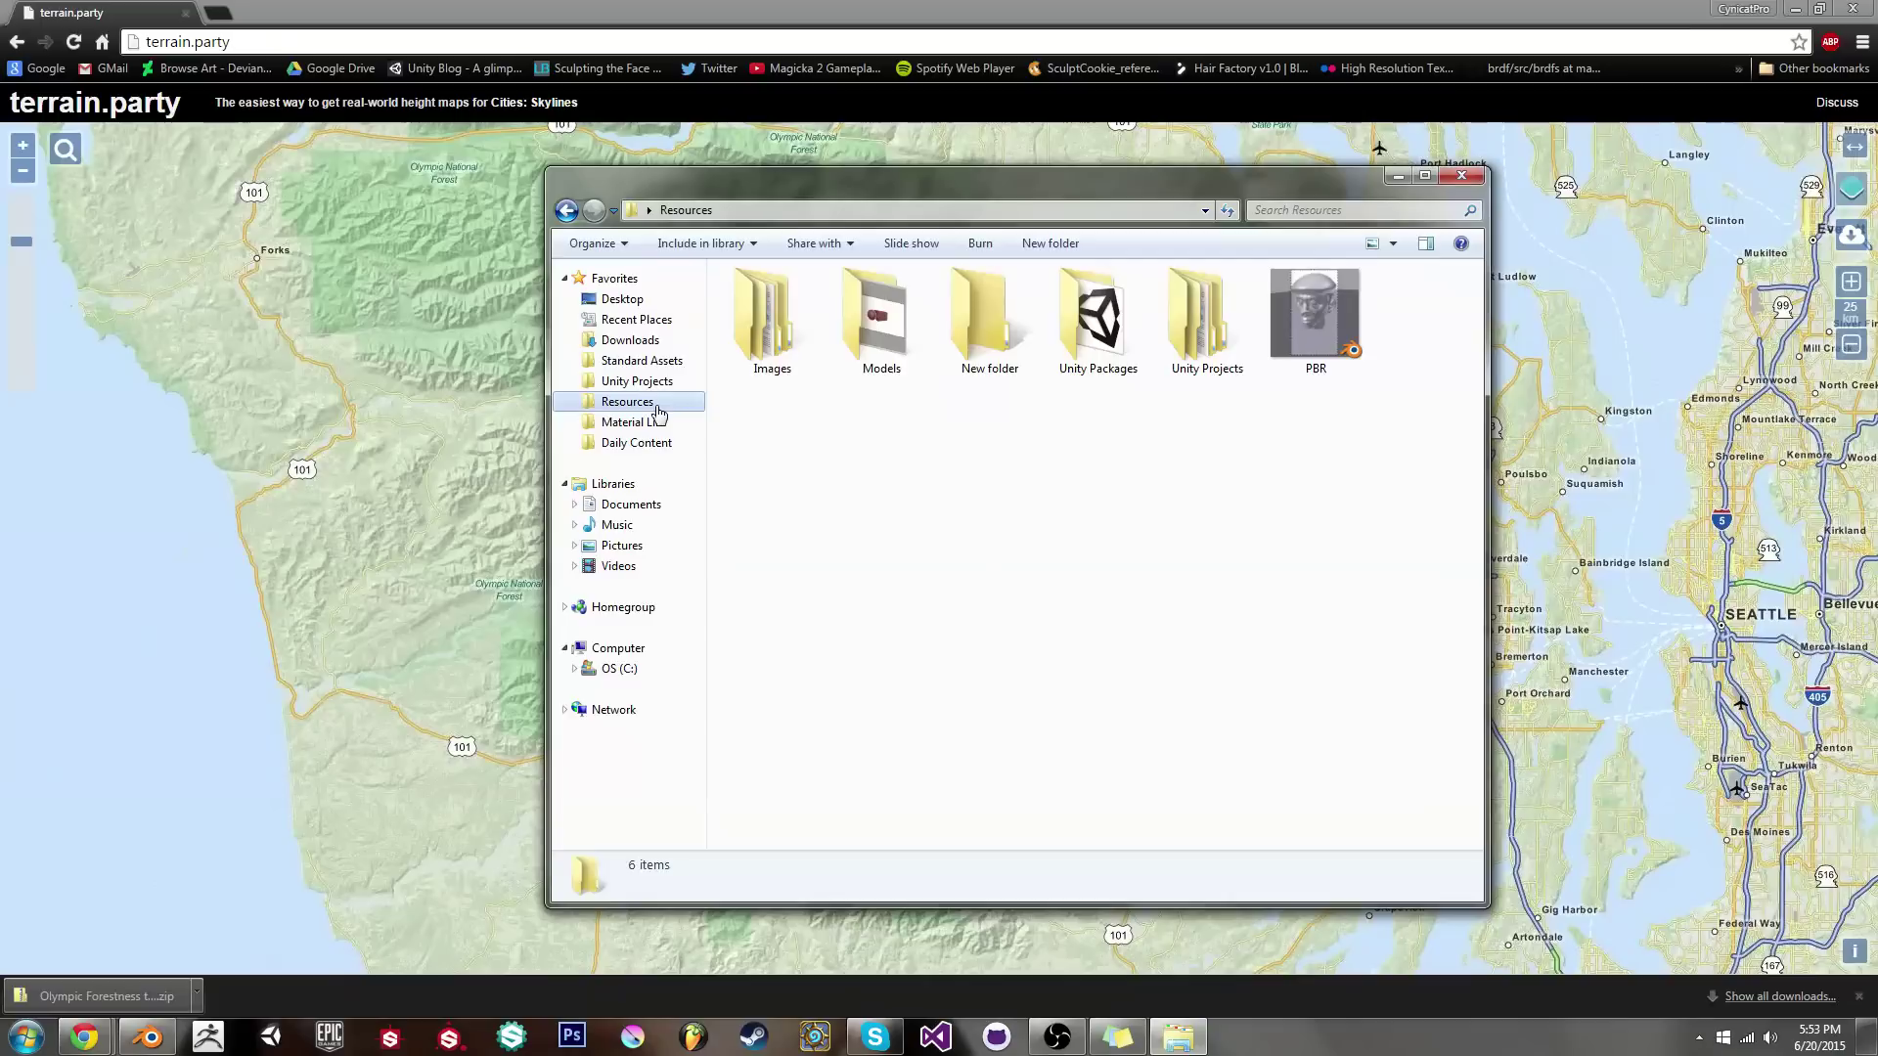
double_click(758, 337)
double_click(981, 315)
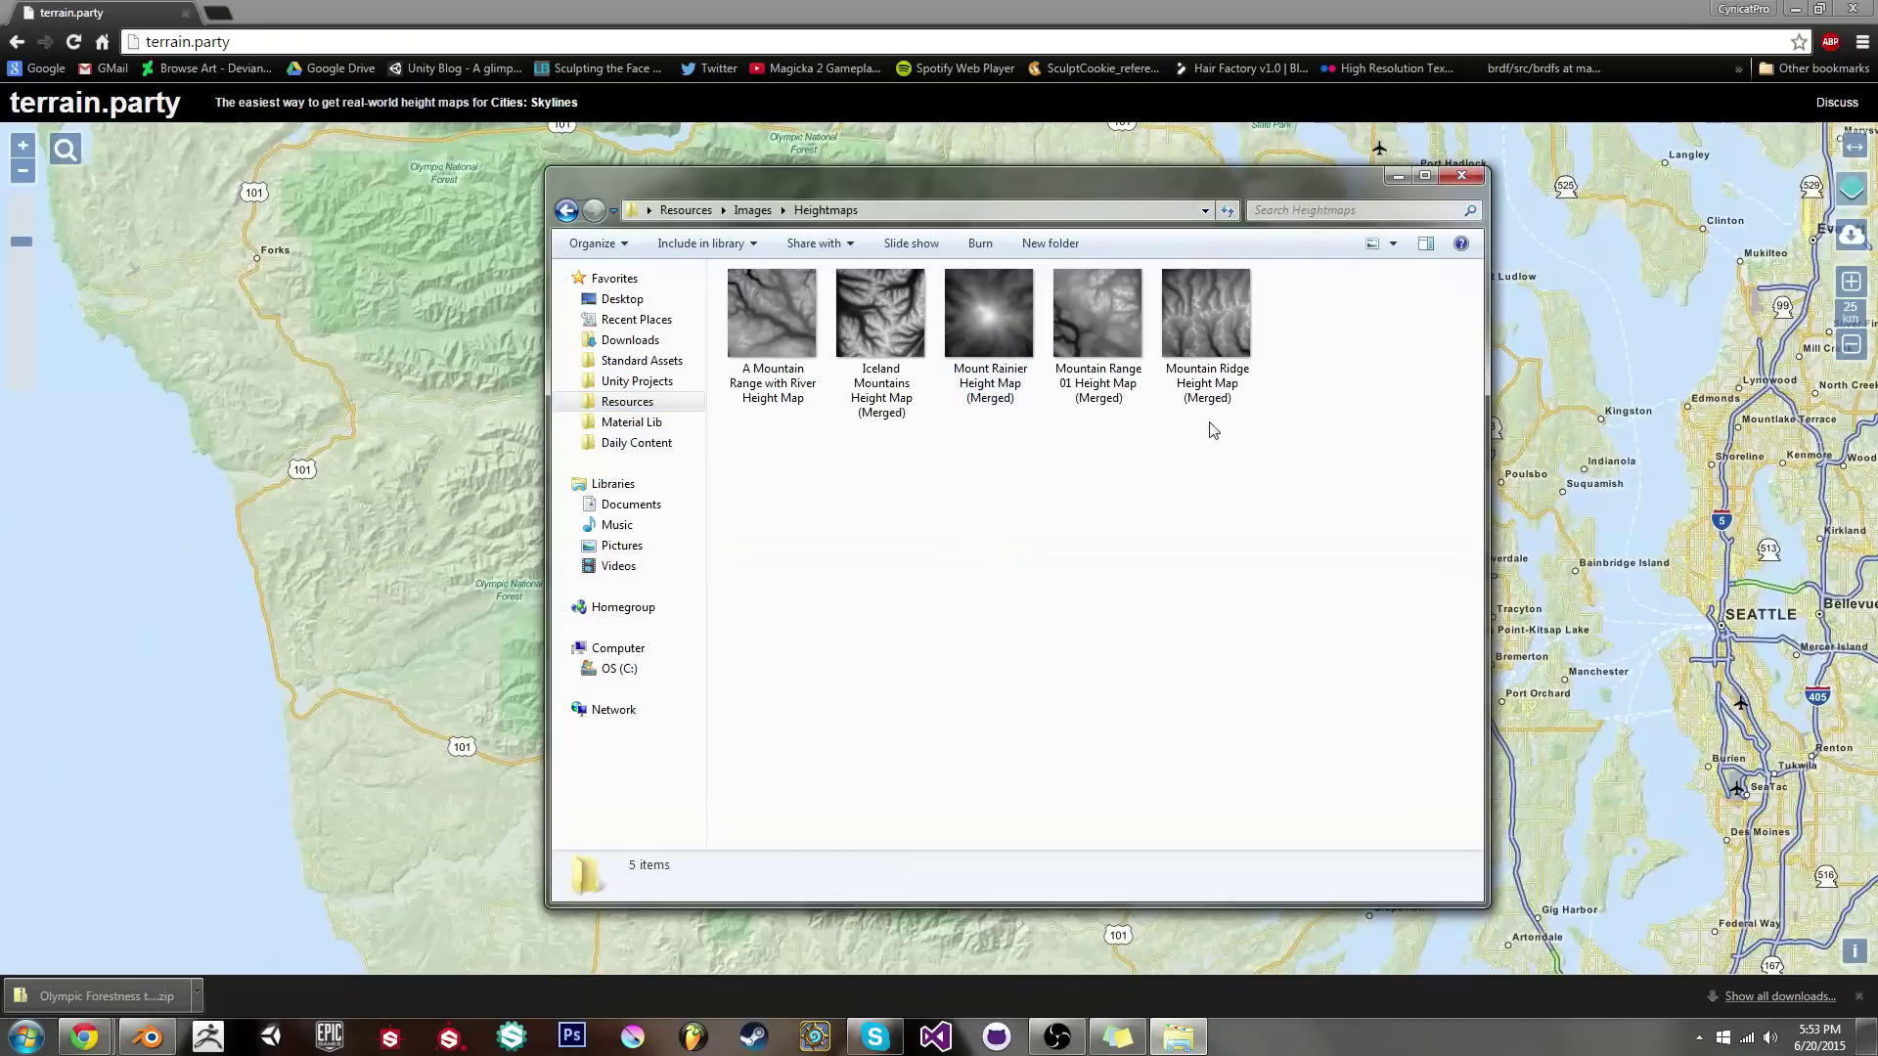
drag(97, 995, 1237, 650)
Open the Olympic Forestness terrain archive and compare its Merged, SRTM3 v4.1, SRTM30 Plus and ASTER 30m height map images
right_click(1318, 316)
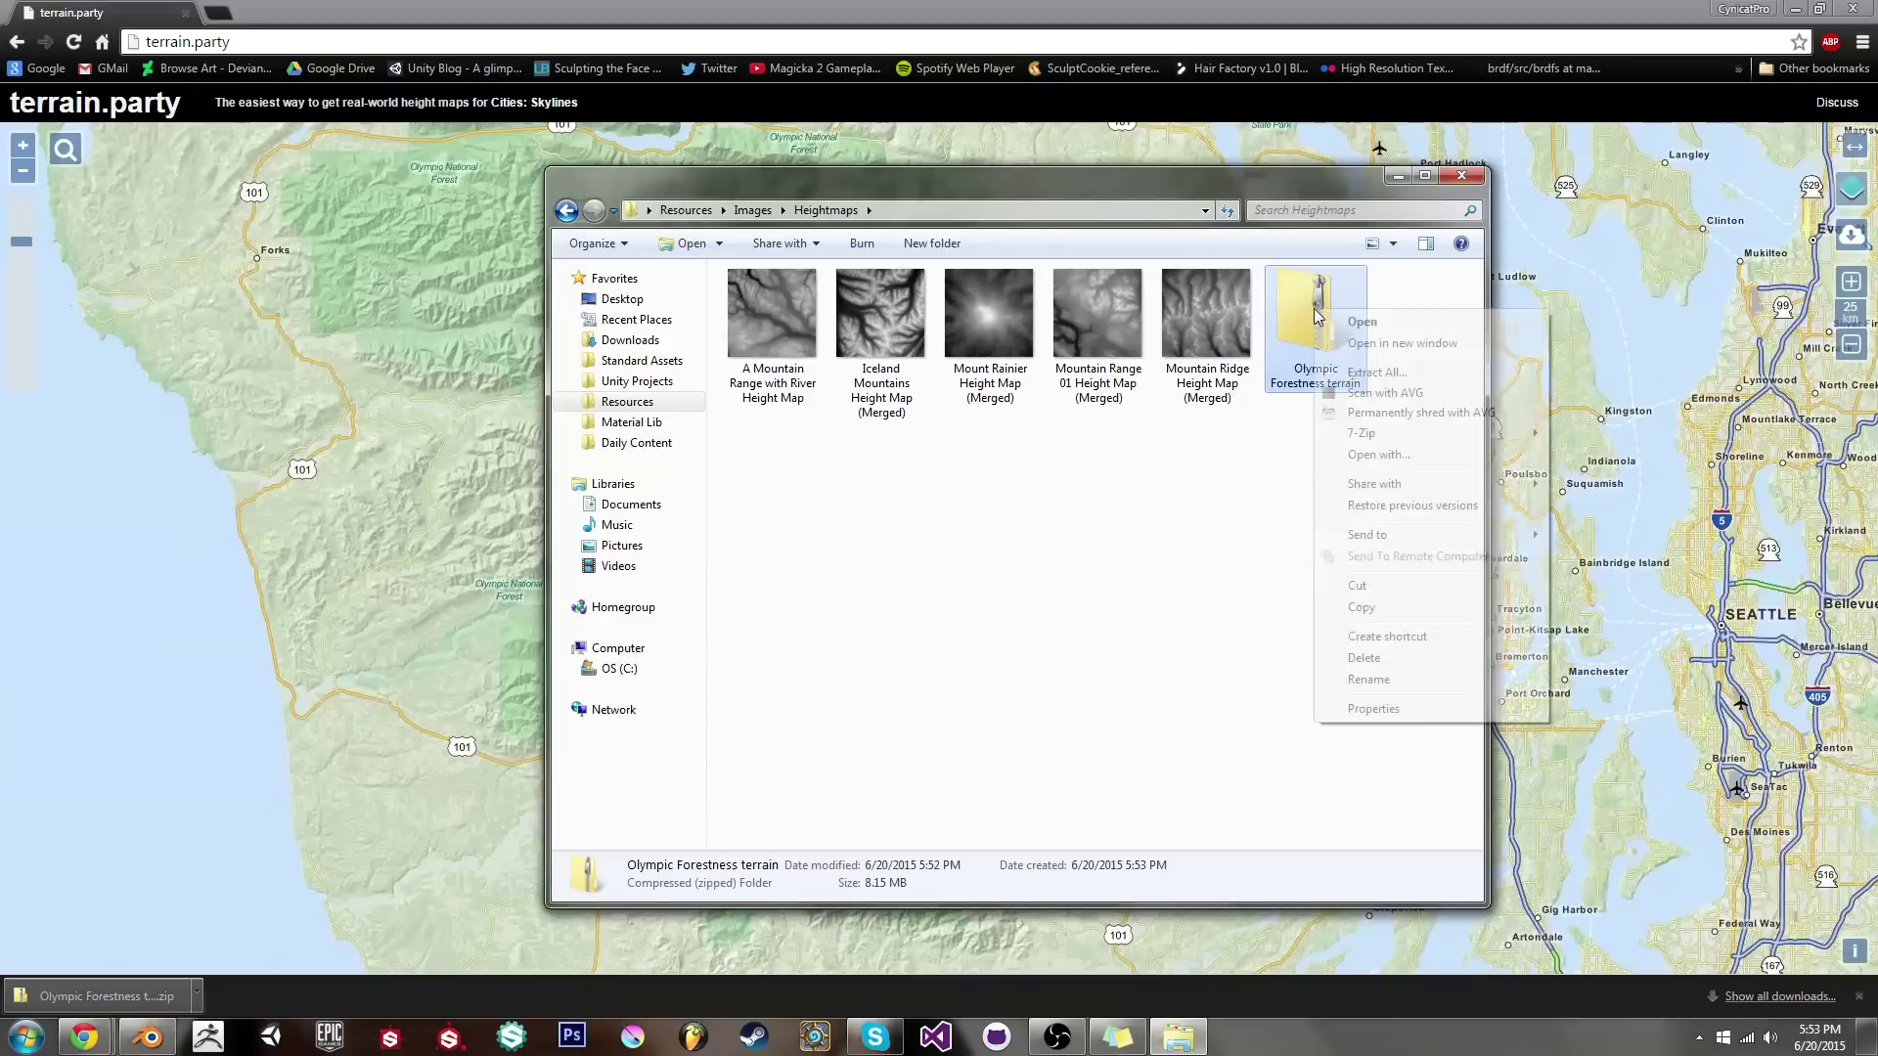
click(1220, 453)
double_click(1310, 322)
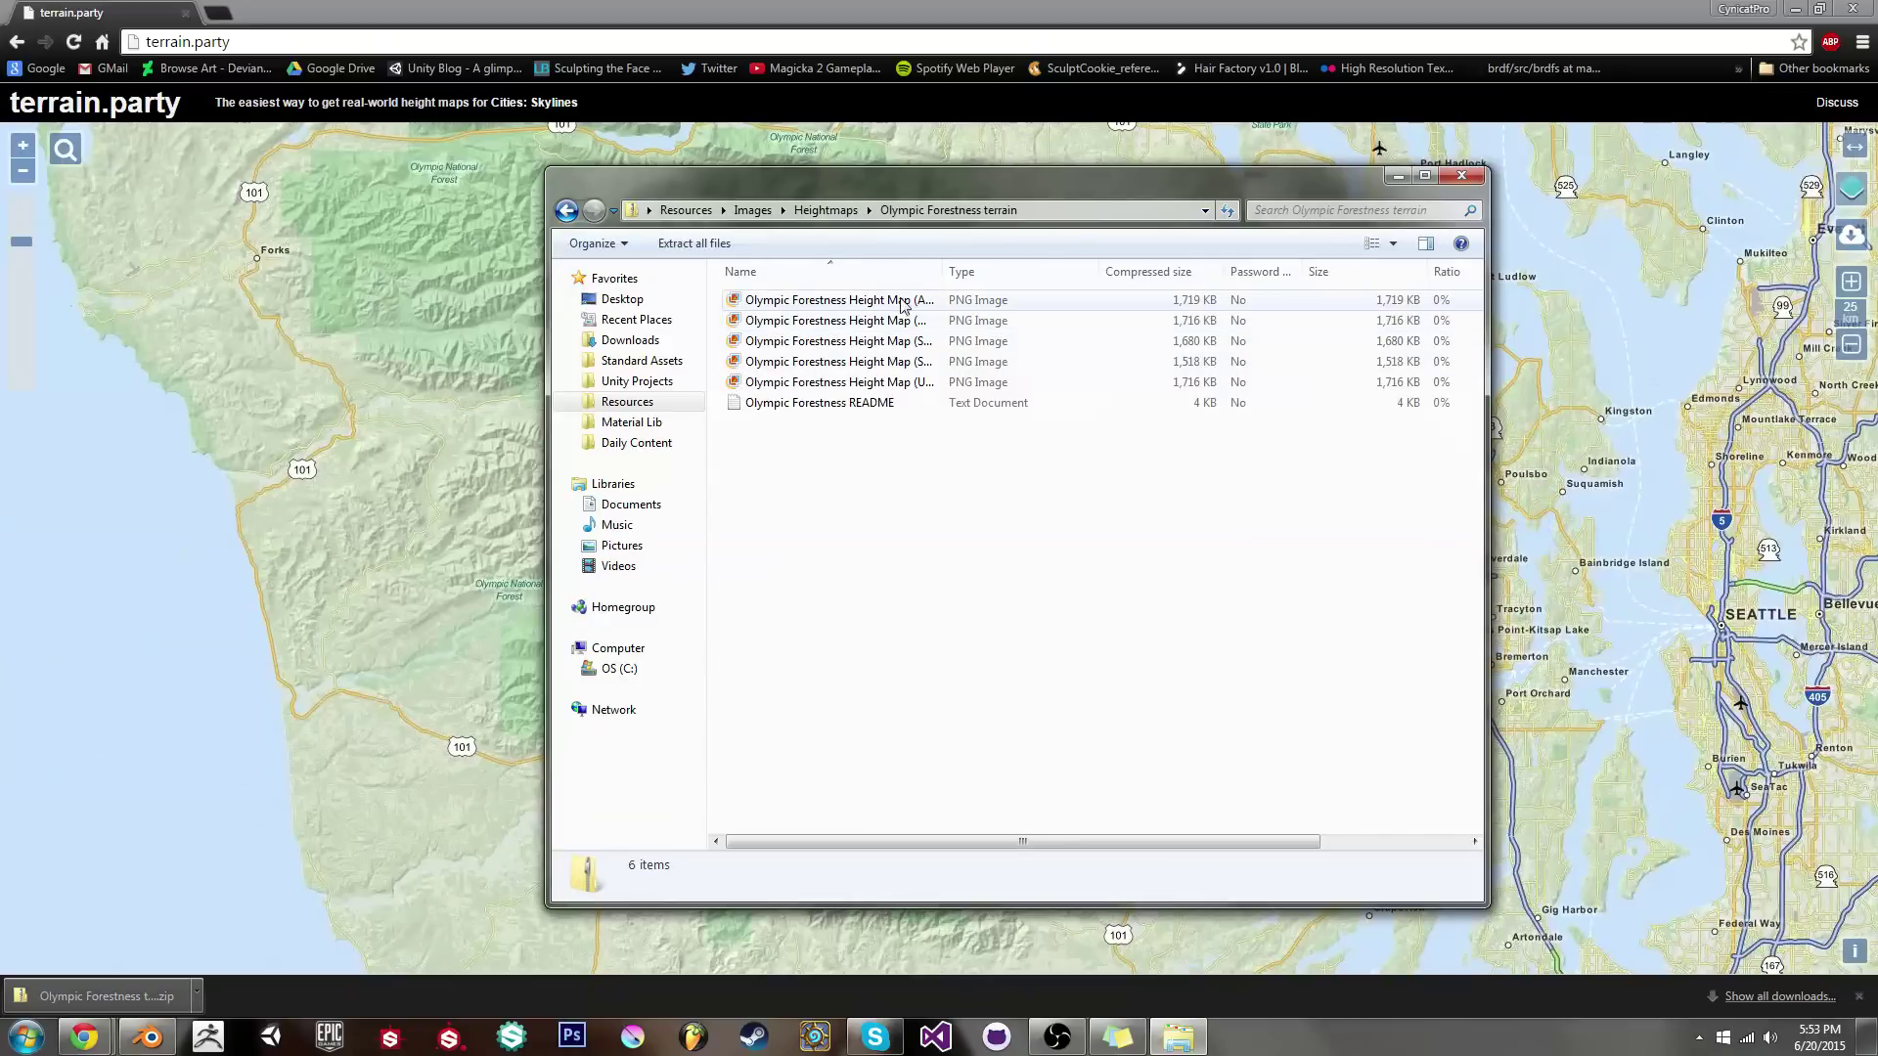
click(885, 324)
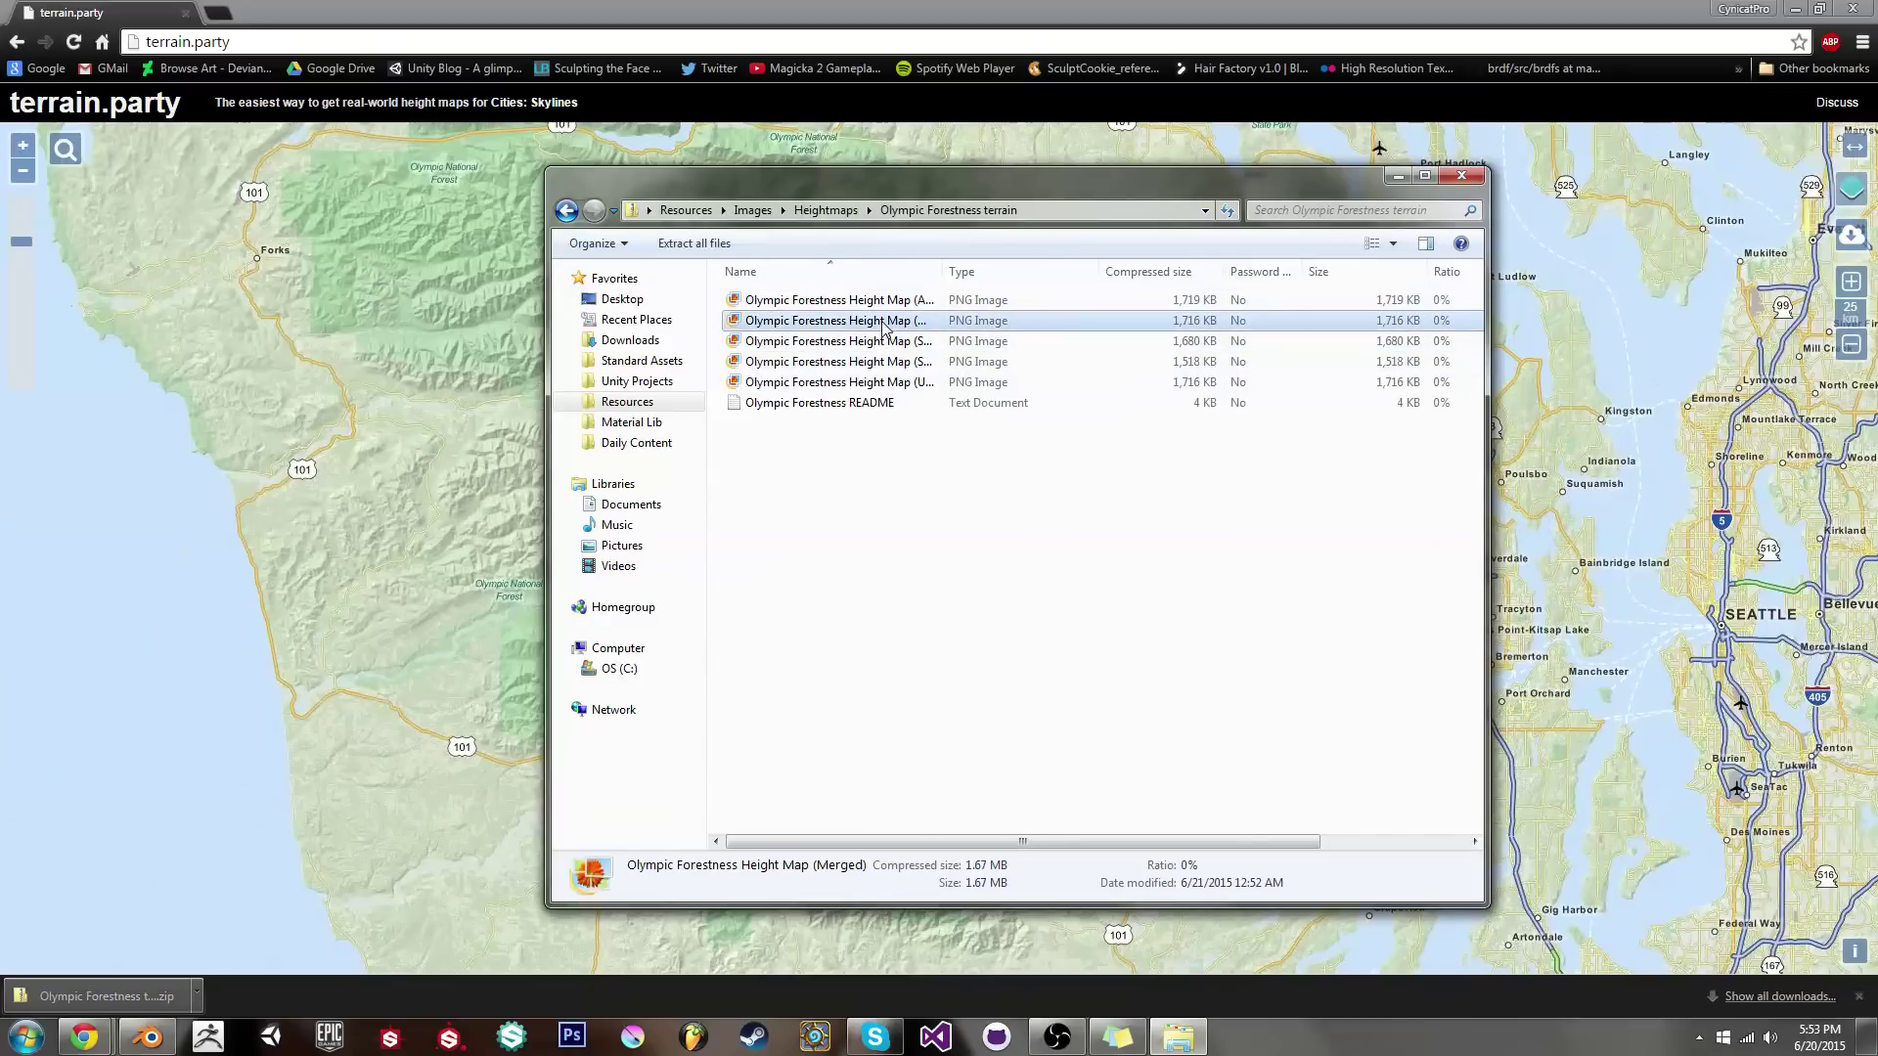
double_click(883, 322)
scroll(1209, 371, down, 1)
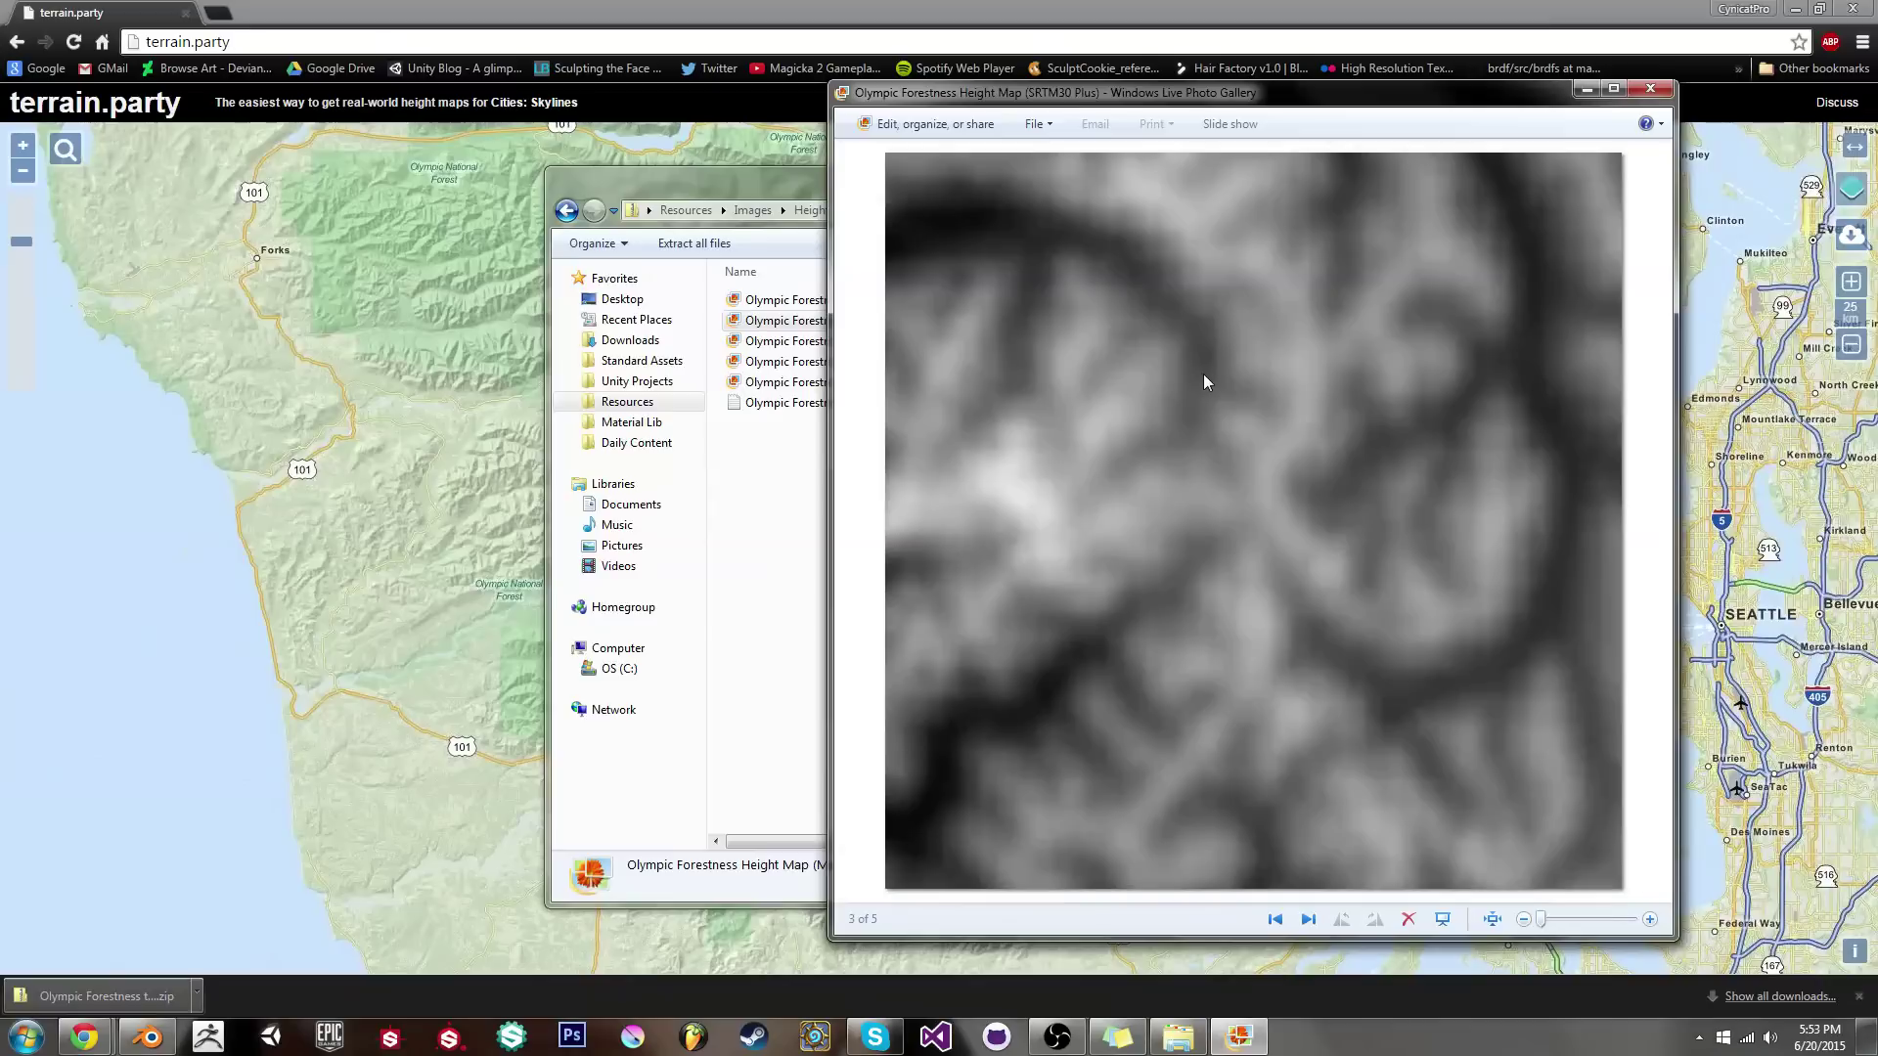
scroll(1203, 382, down, 2)
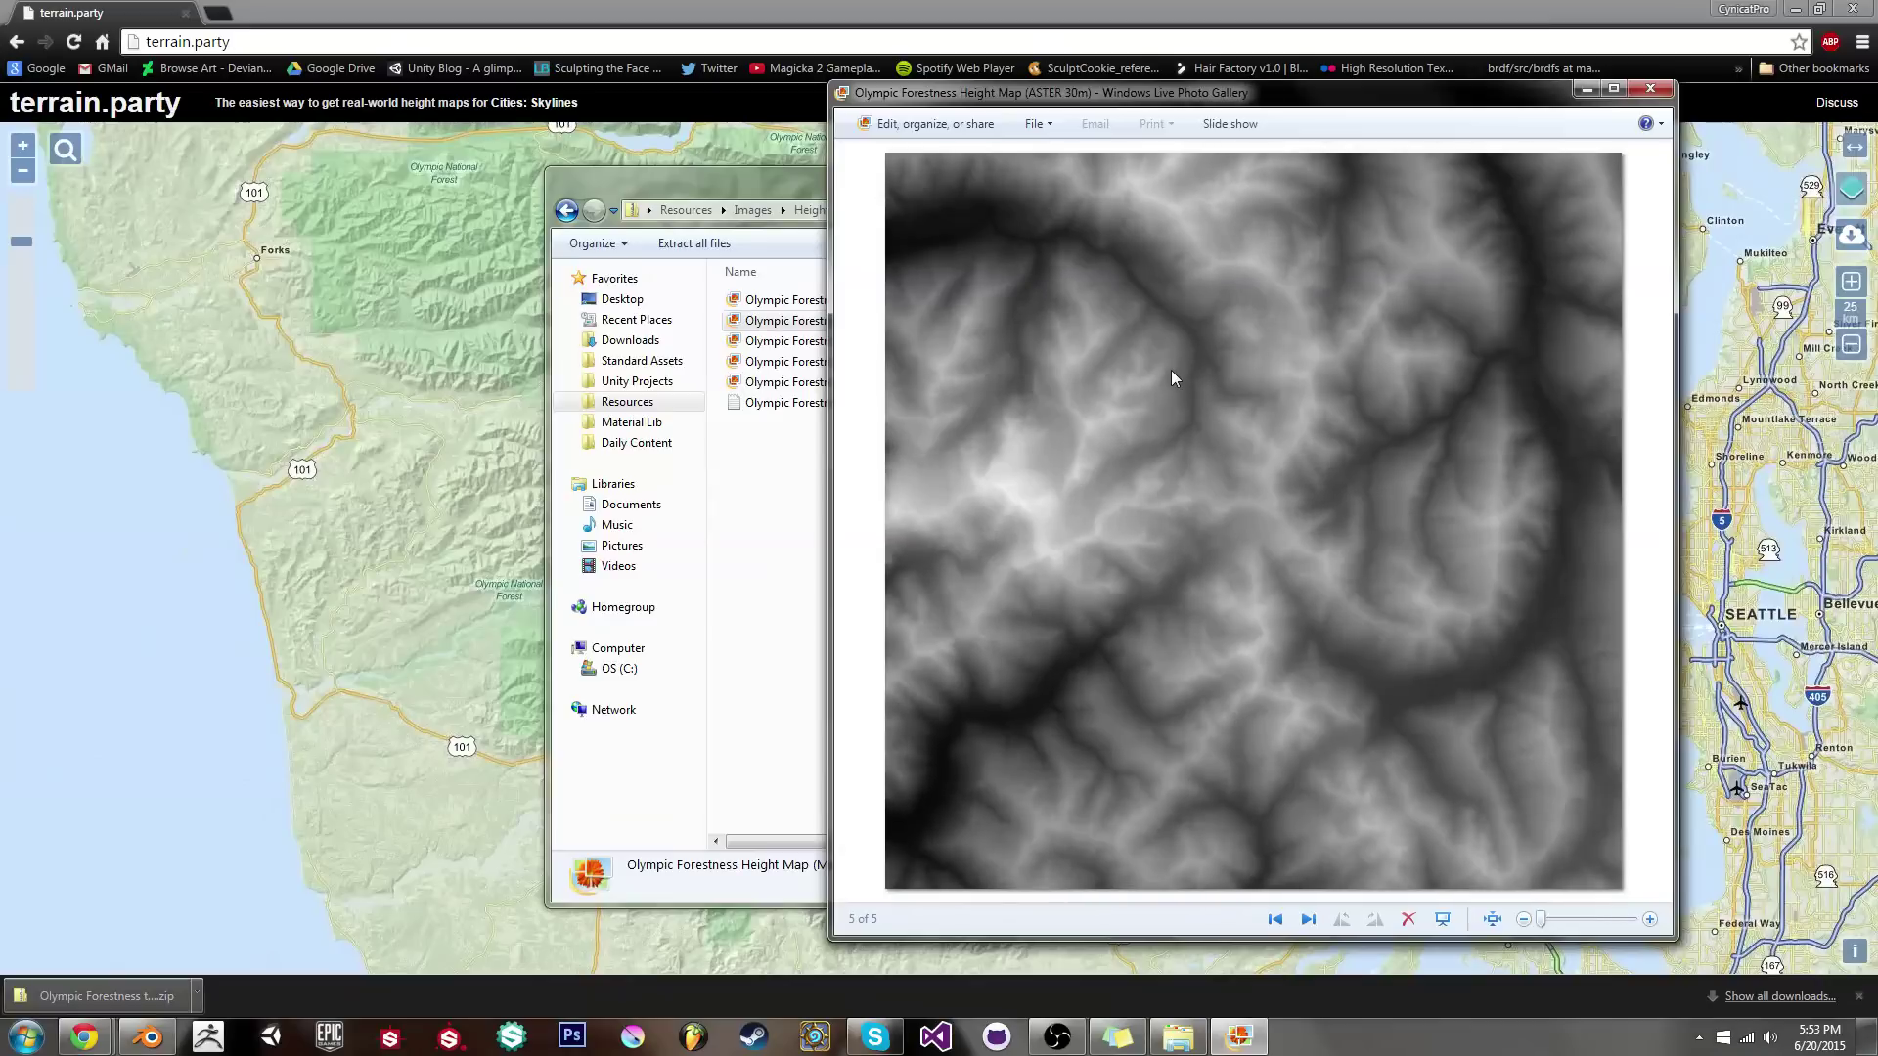
scroll(1170, 369, up, 4)
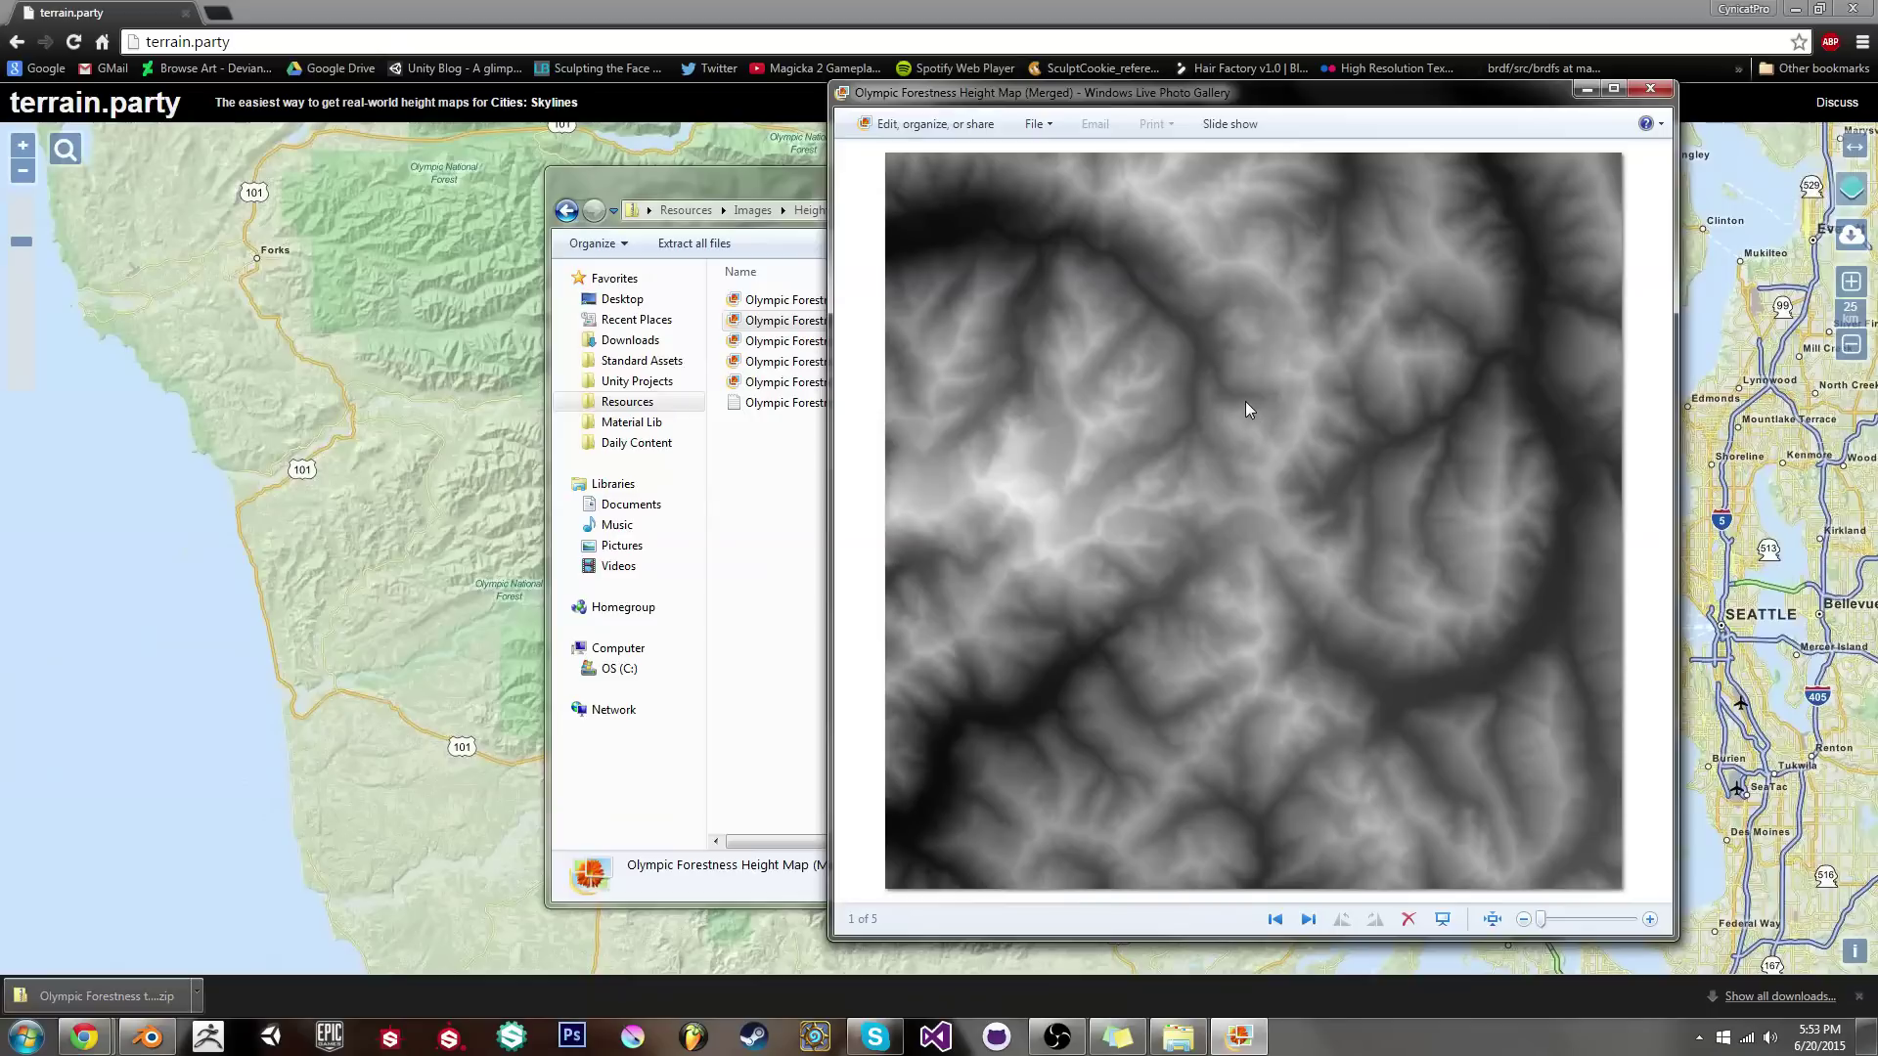
scroll(1239, 403, down, 1)
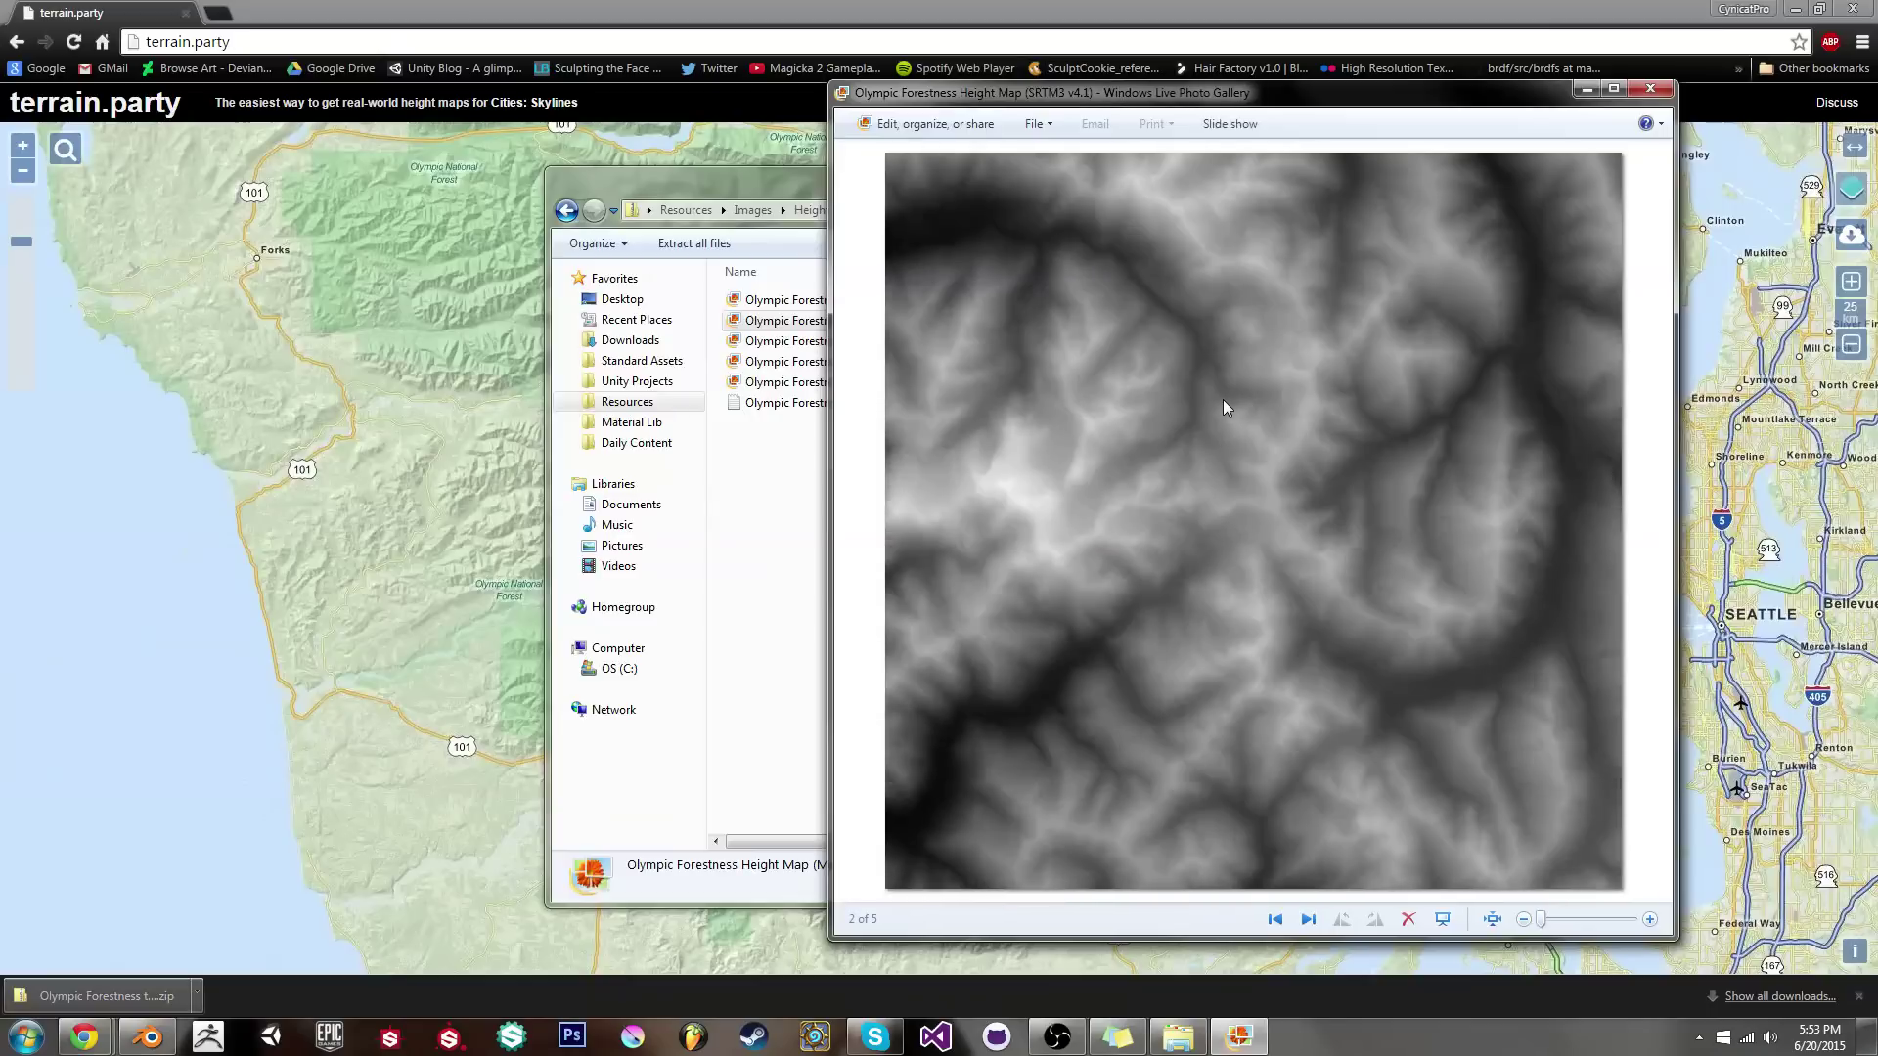
scroll(1222, 399, down, 1)
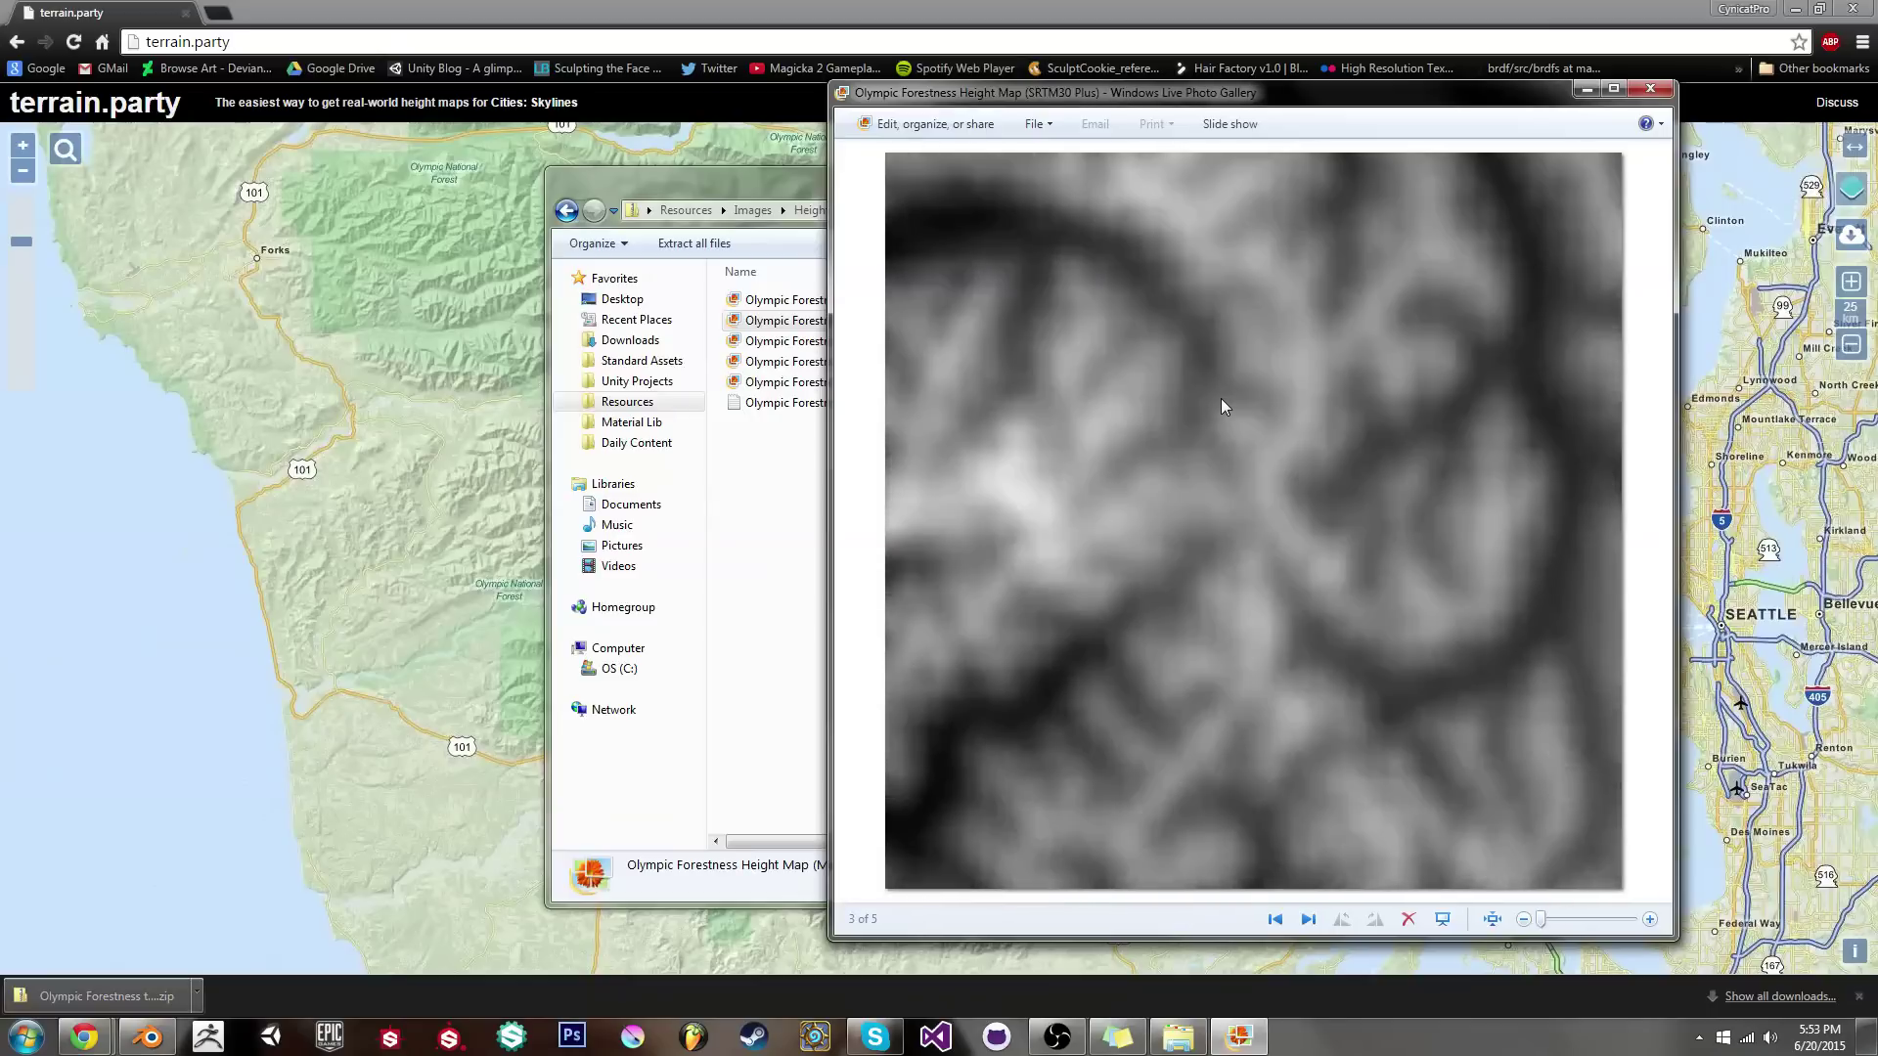
scroll(1221, 401, up, 2)
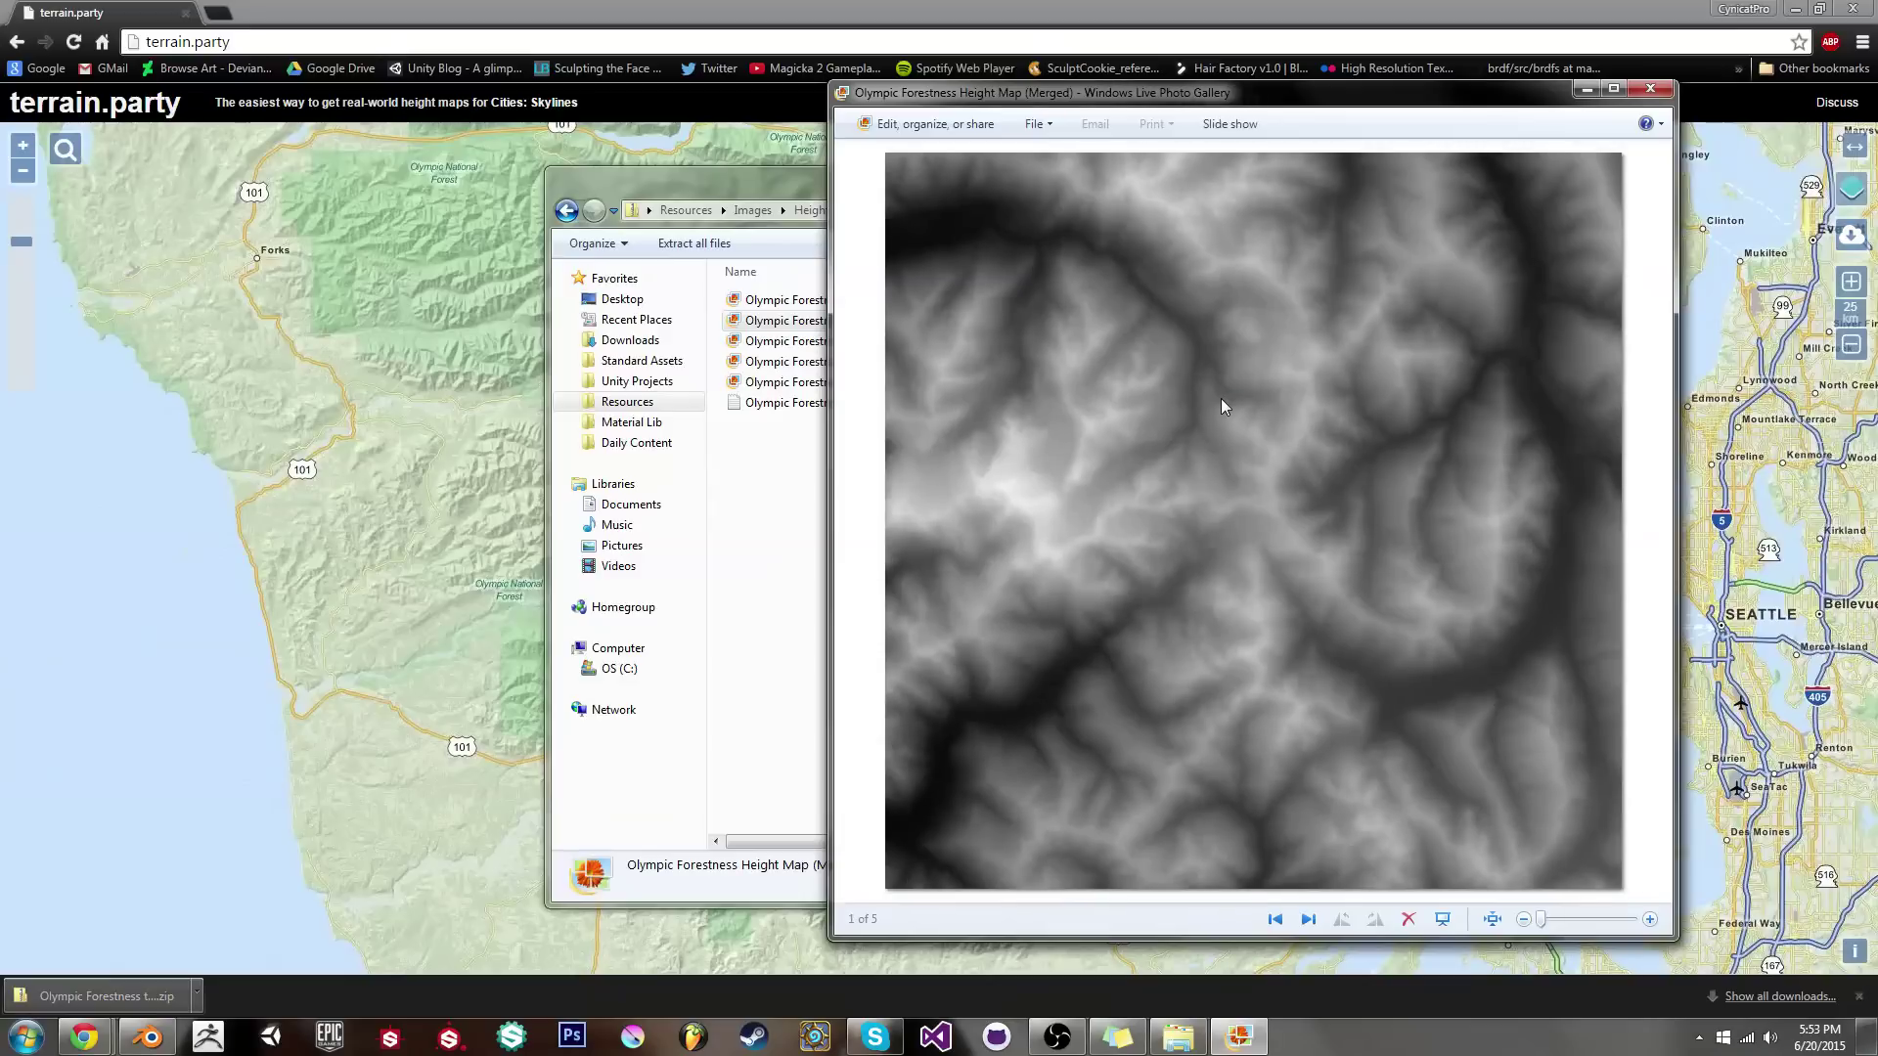
click(1650, 89)
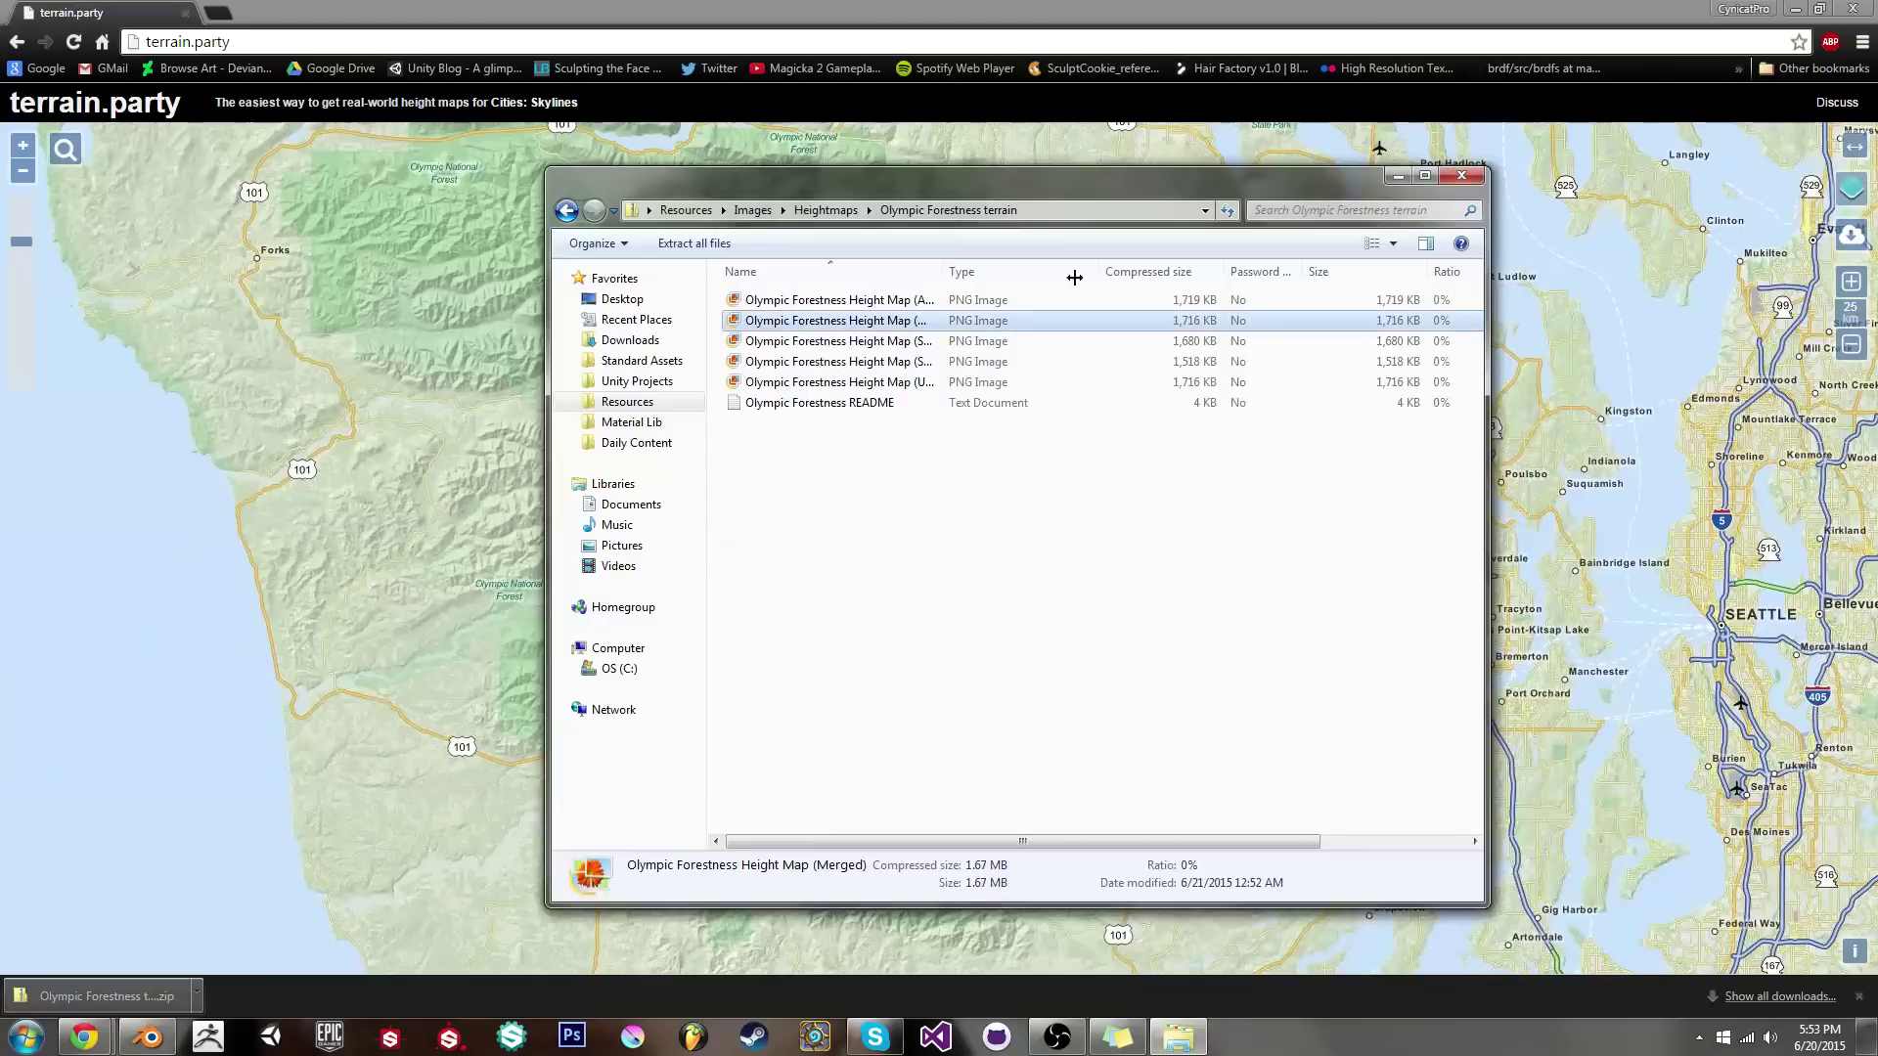
Copy Olympic Forestness Height Map (Merged) from the archive into the Heightmaps folder and delete the archive there
double_click(945, 267)
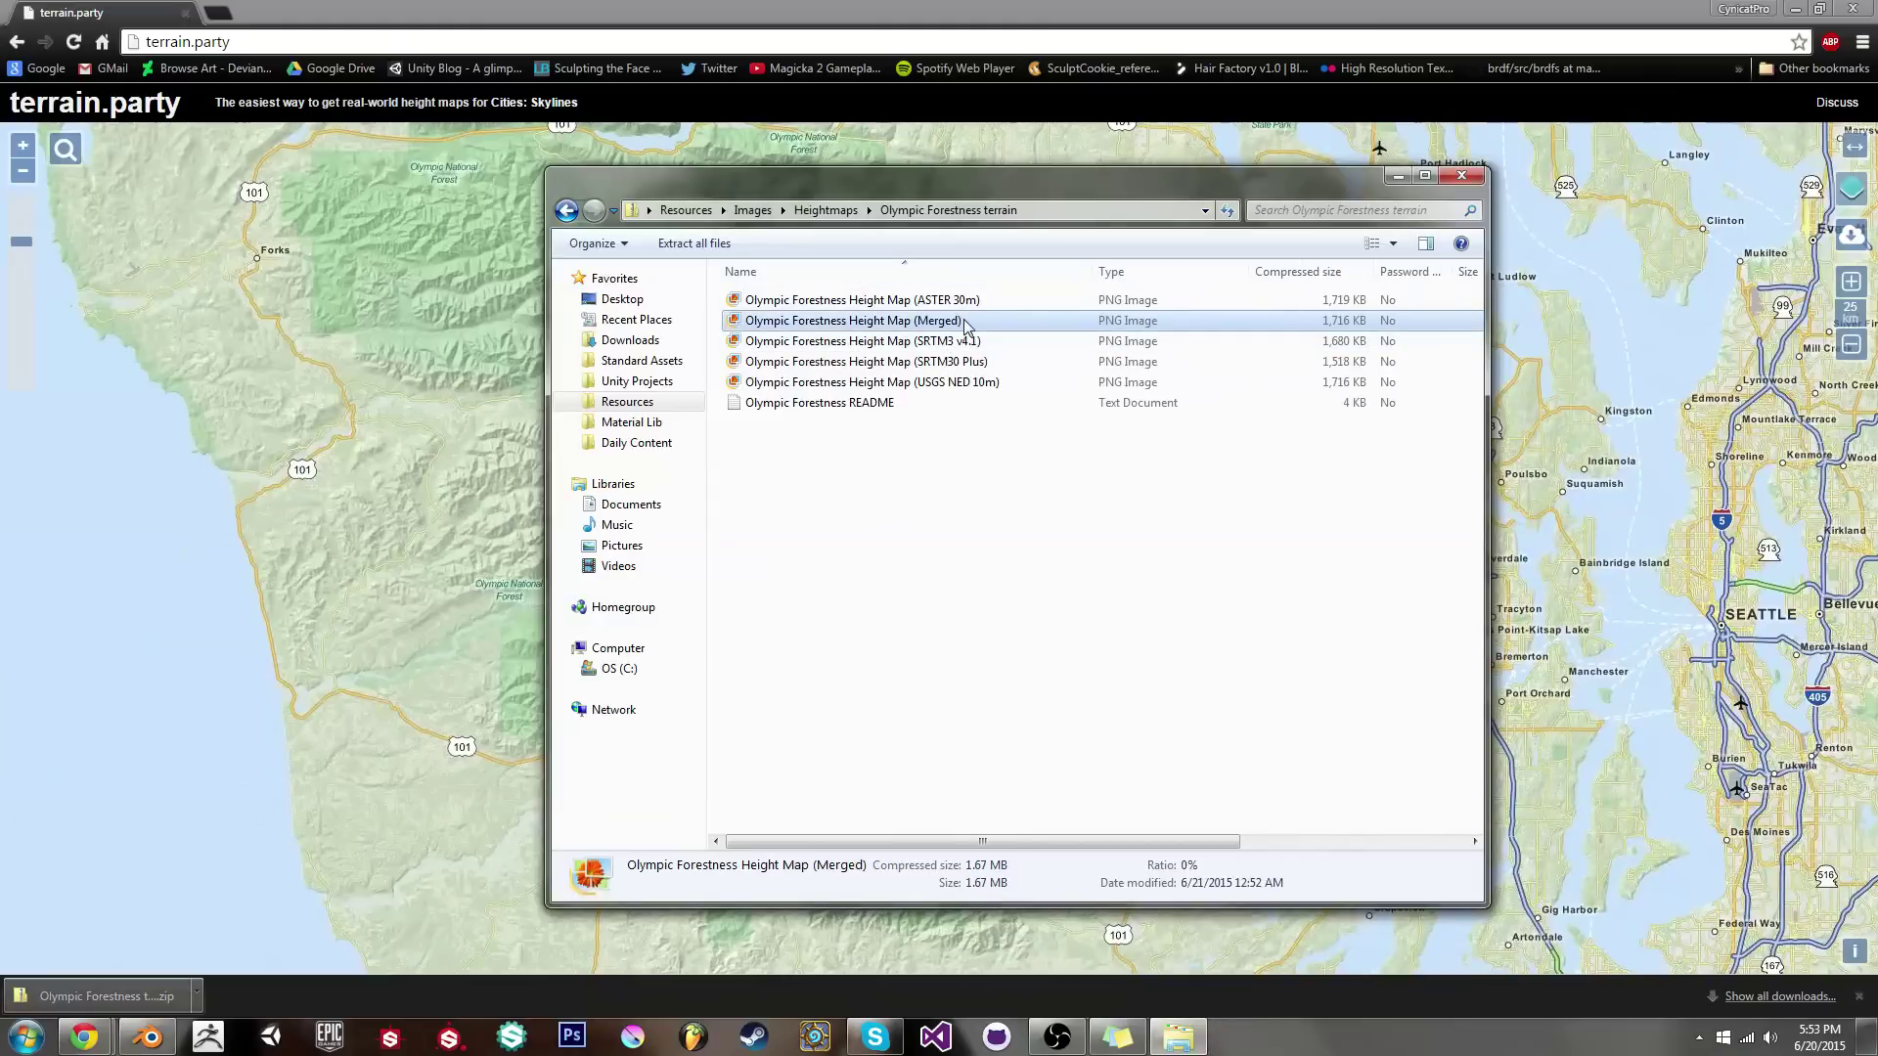
click(826, 209)
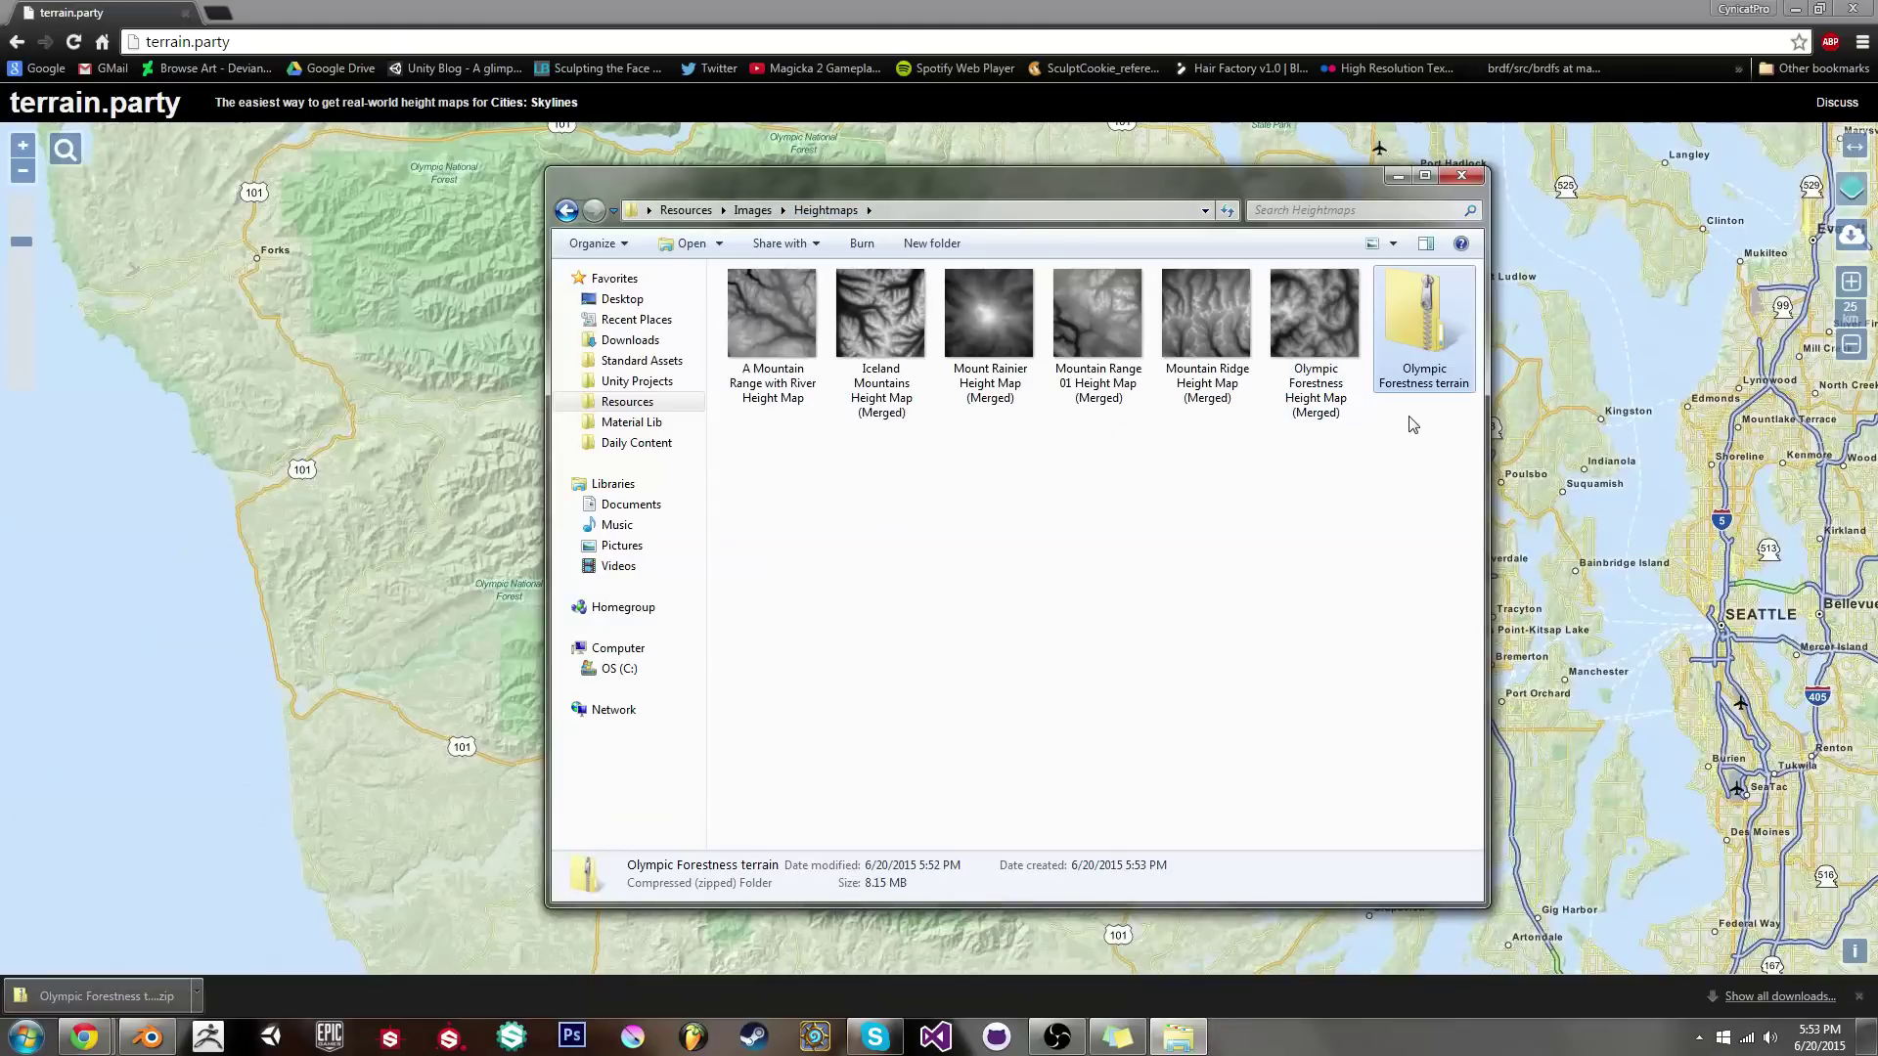
key(Delete)
key(Return)
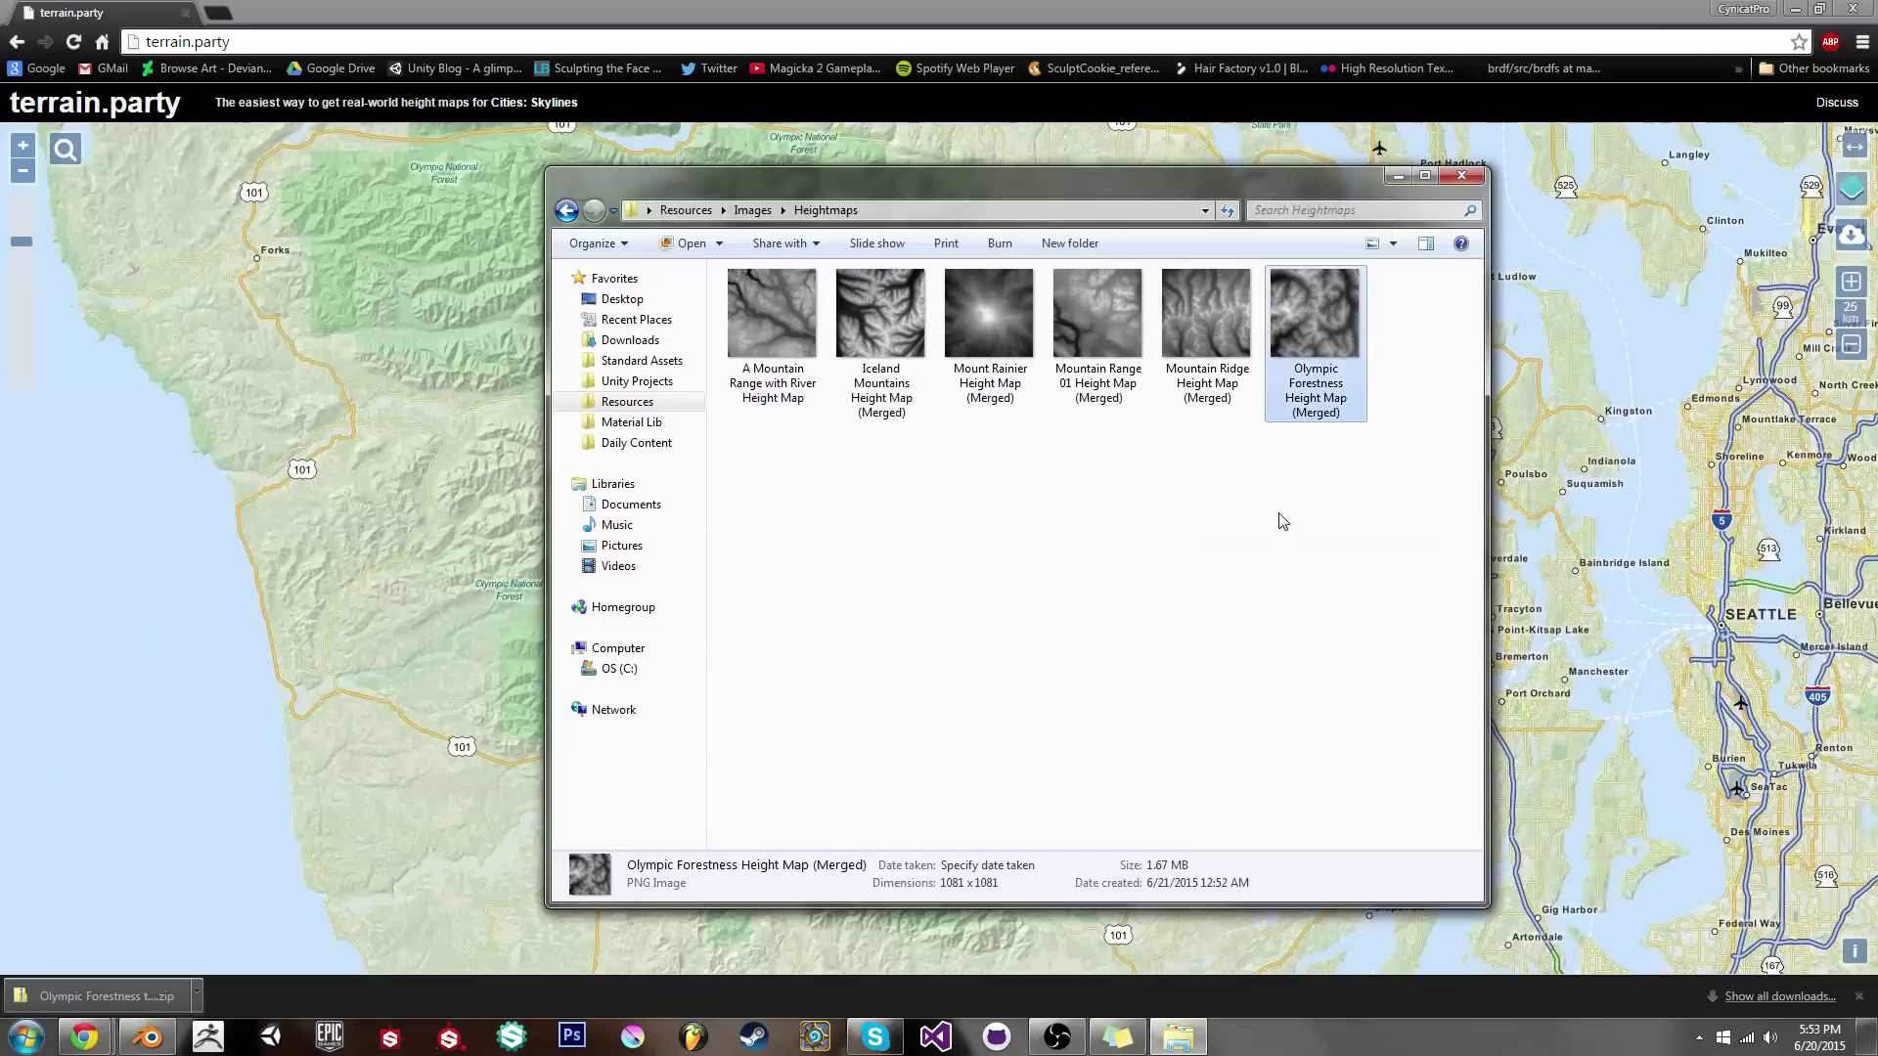
click(1279, 516)
Switch to Blender and load Olympic Forestness Height Map (Merged).png from the Resources > Images > Heightmaps folder as the displacement image
click(149, 1037)
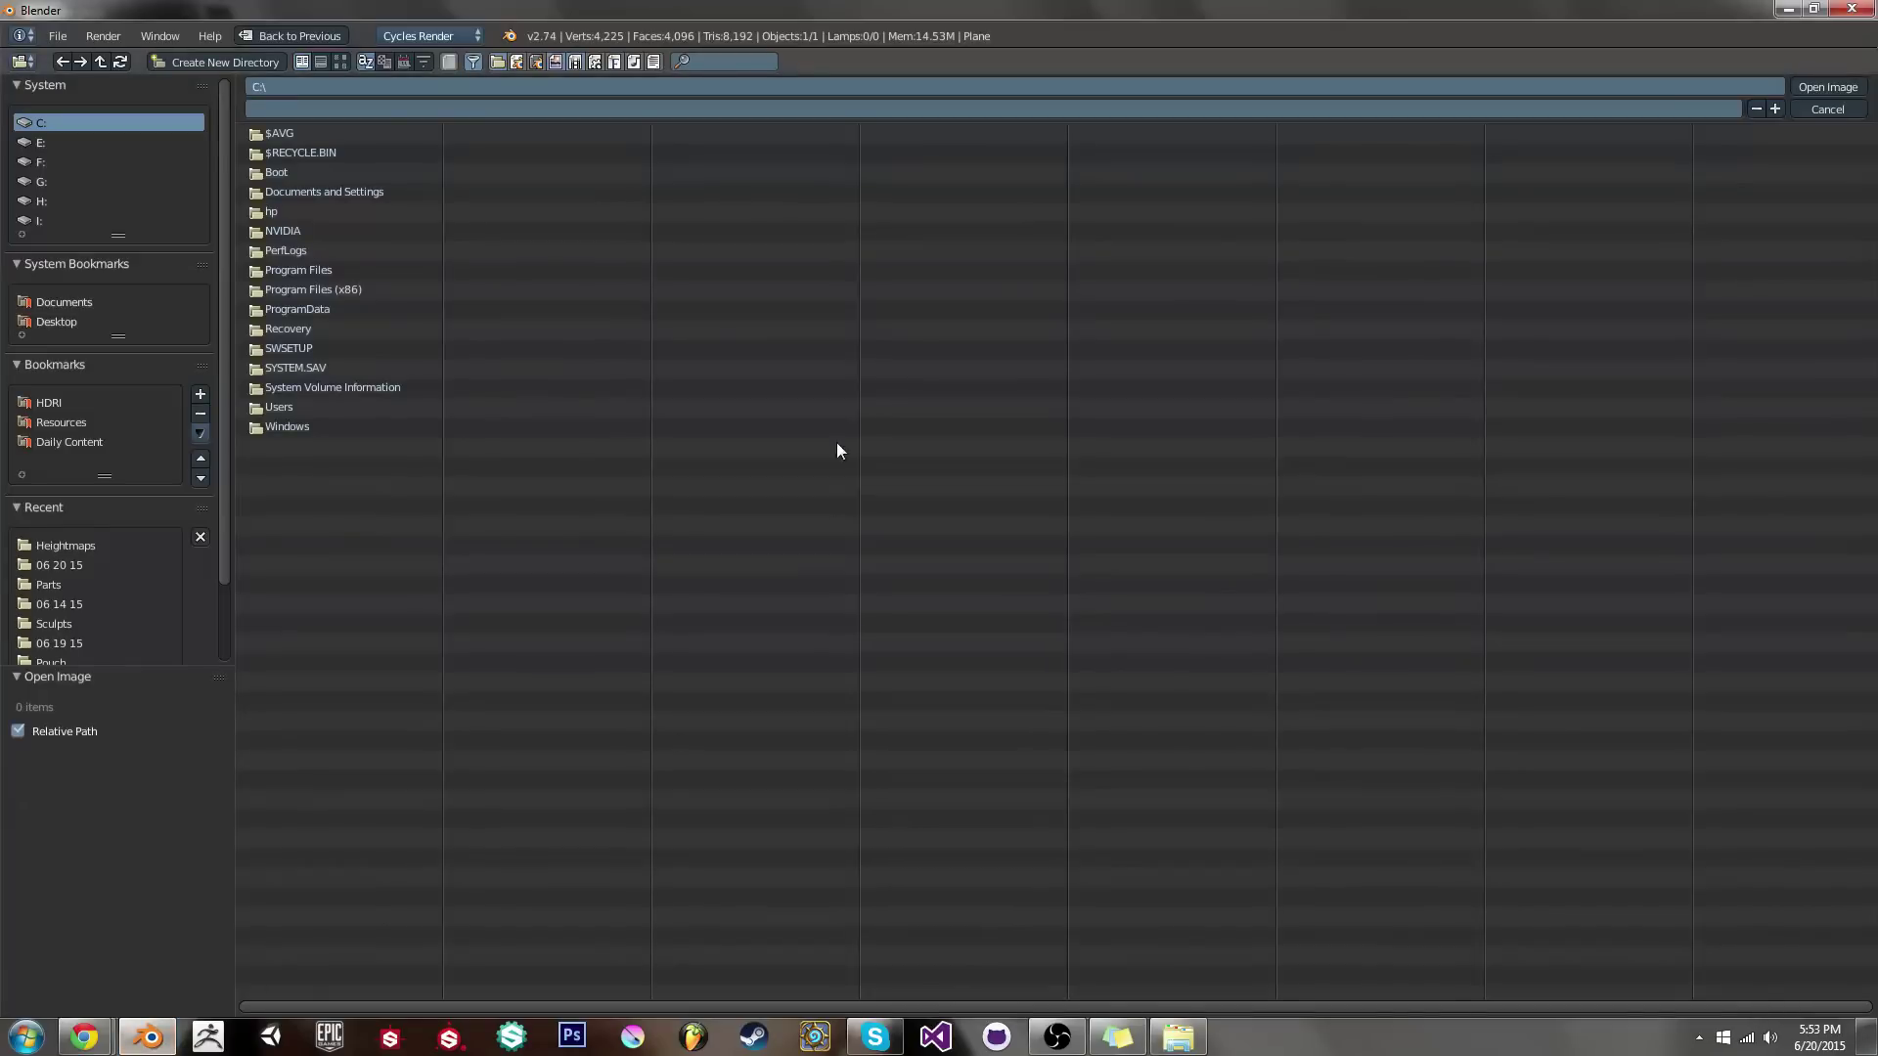
click(69, 423)
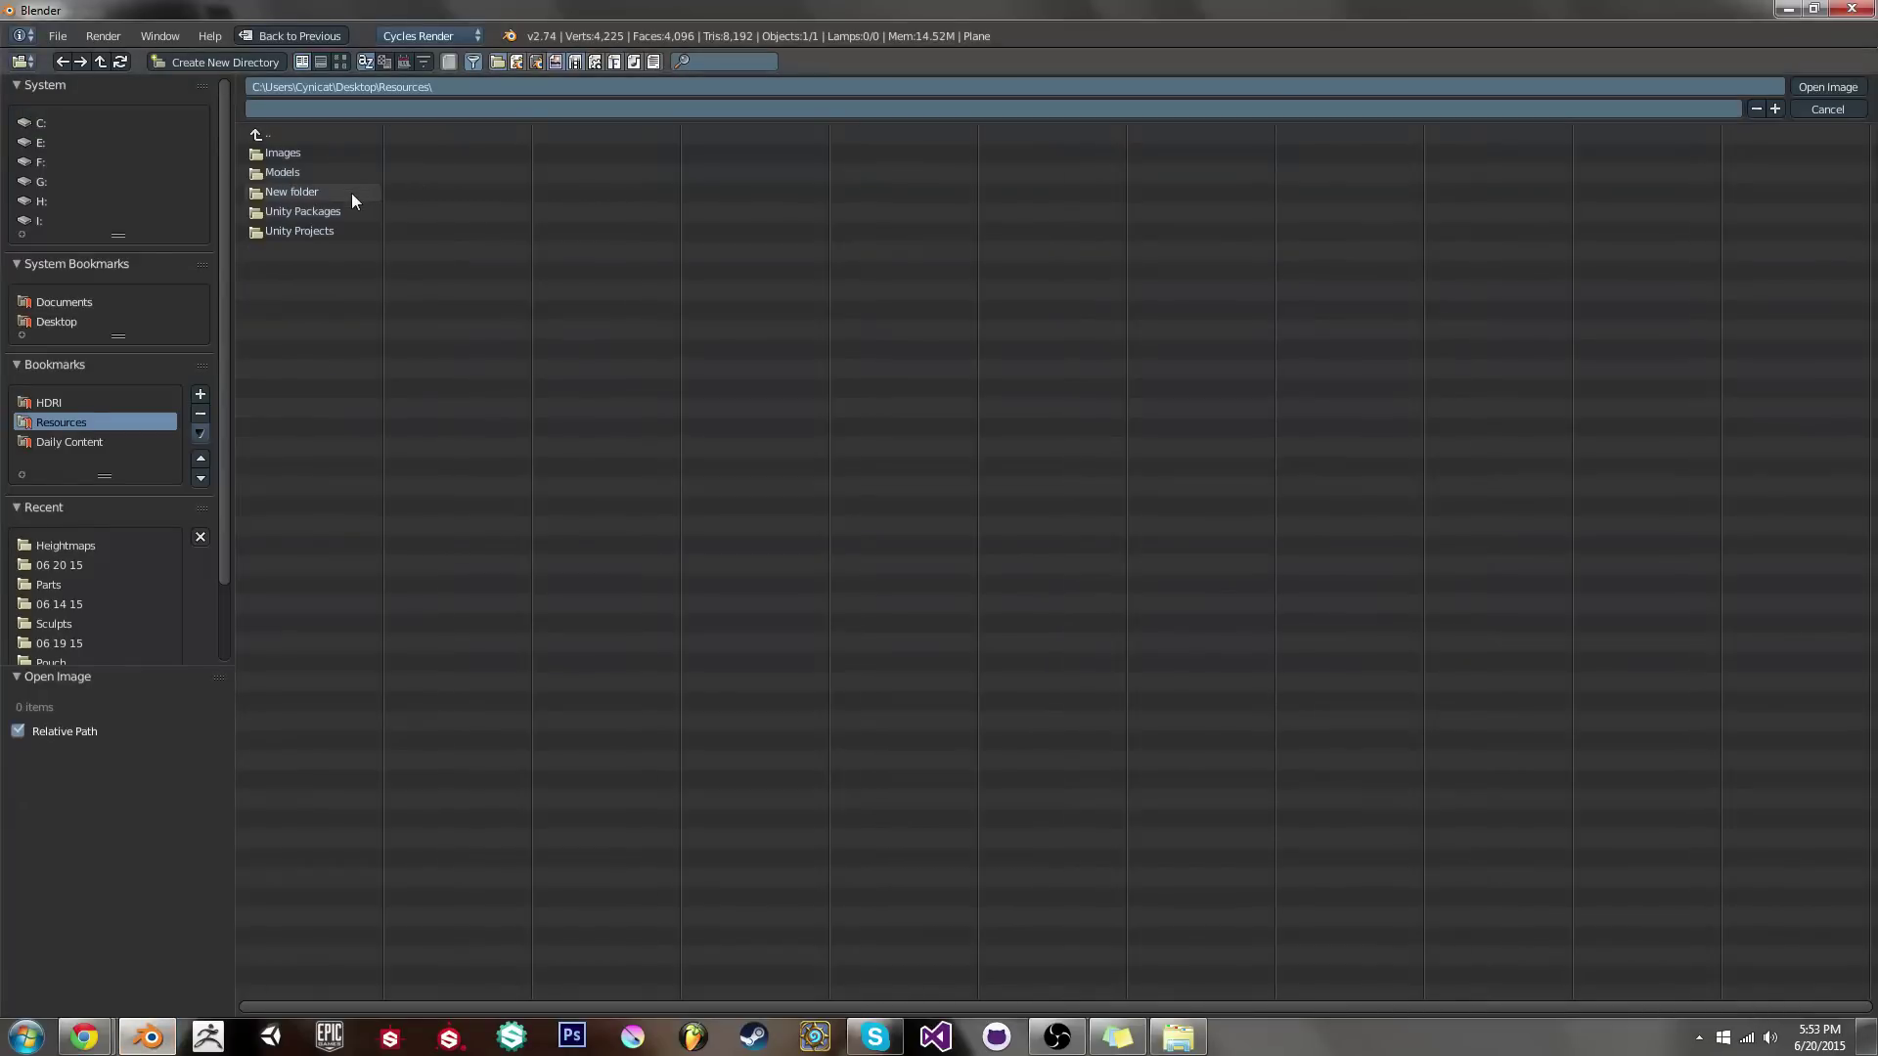
click(294, 157)
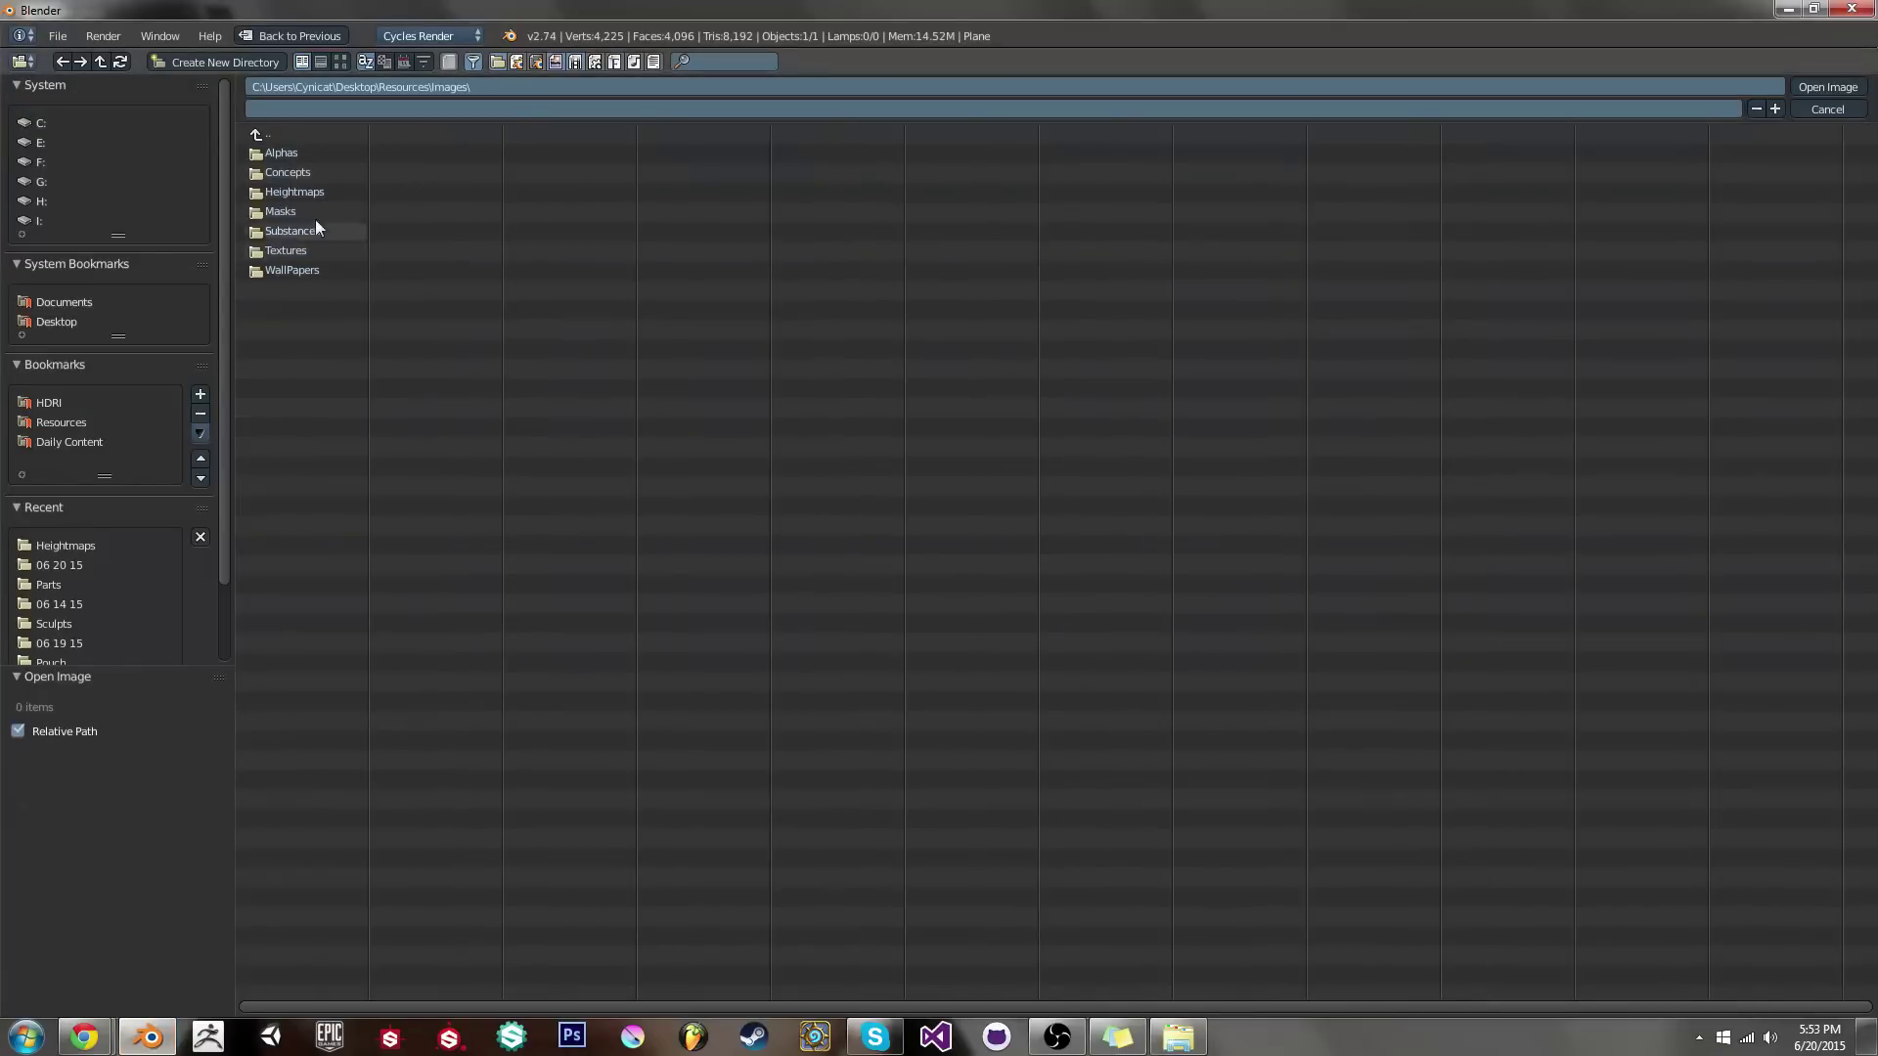
click(319, 189)
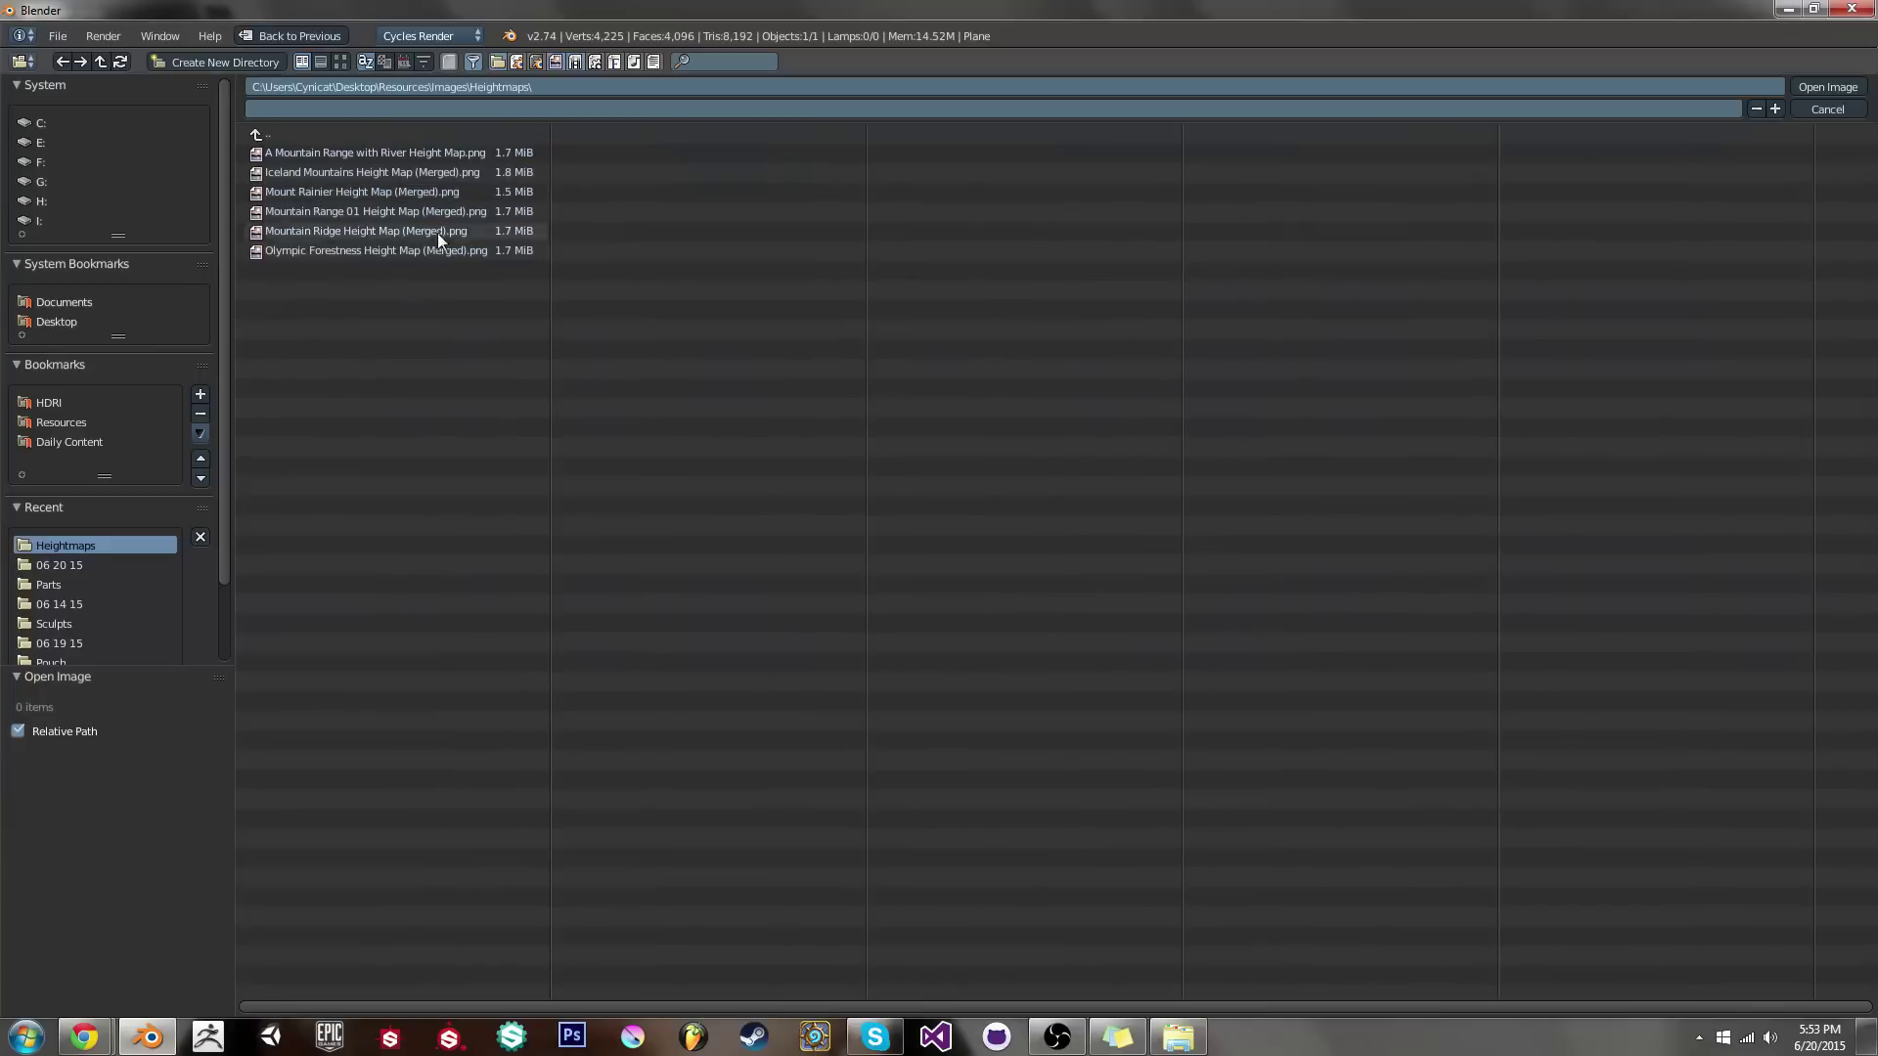
double_click(348, 252)
middle_drag(941, 403, 1232, 459)
scroll(977, 460, up, 3)
scroll(1036, 489, down, 3)
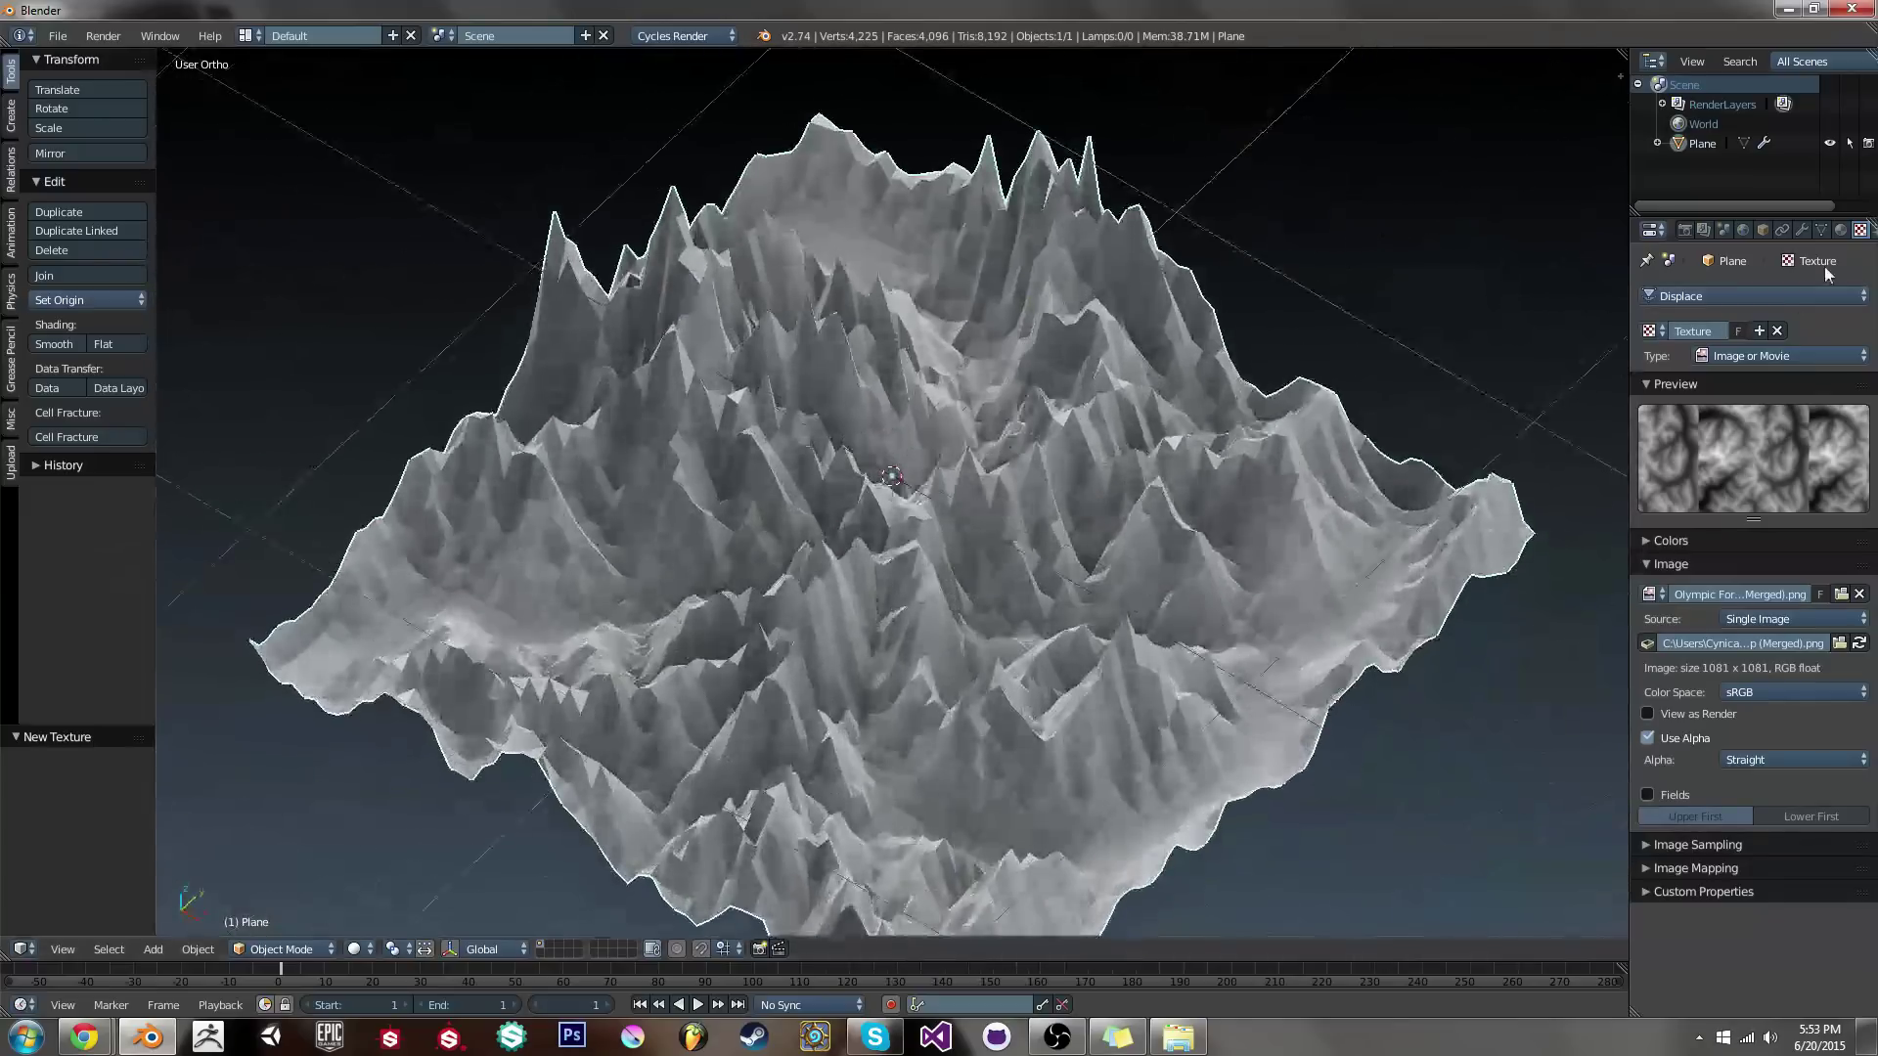
Set the view subdivisions of the plane's Subdivision Surface modifier to 8
click(1802, 229)
click(1704, 430)
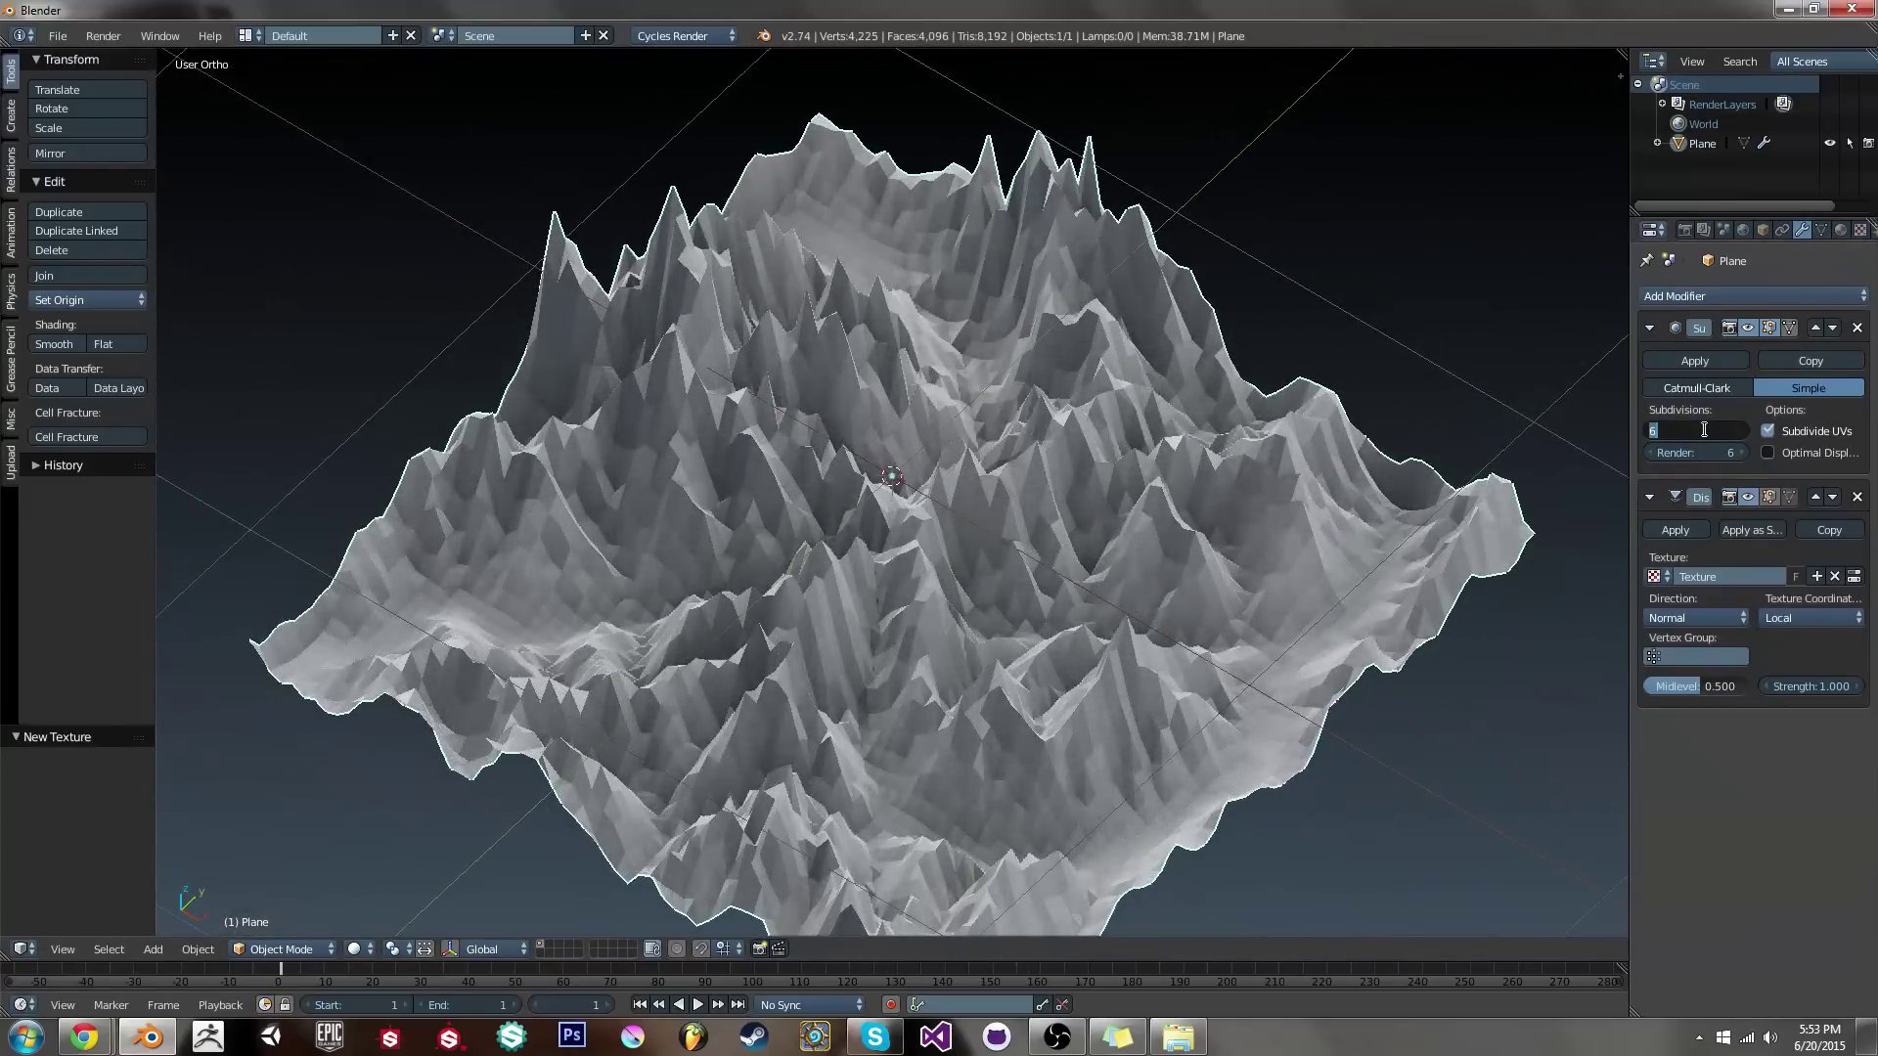
text(8)
key(Return)
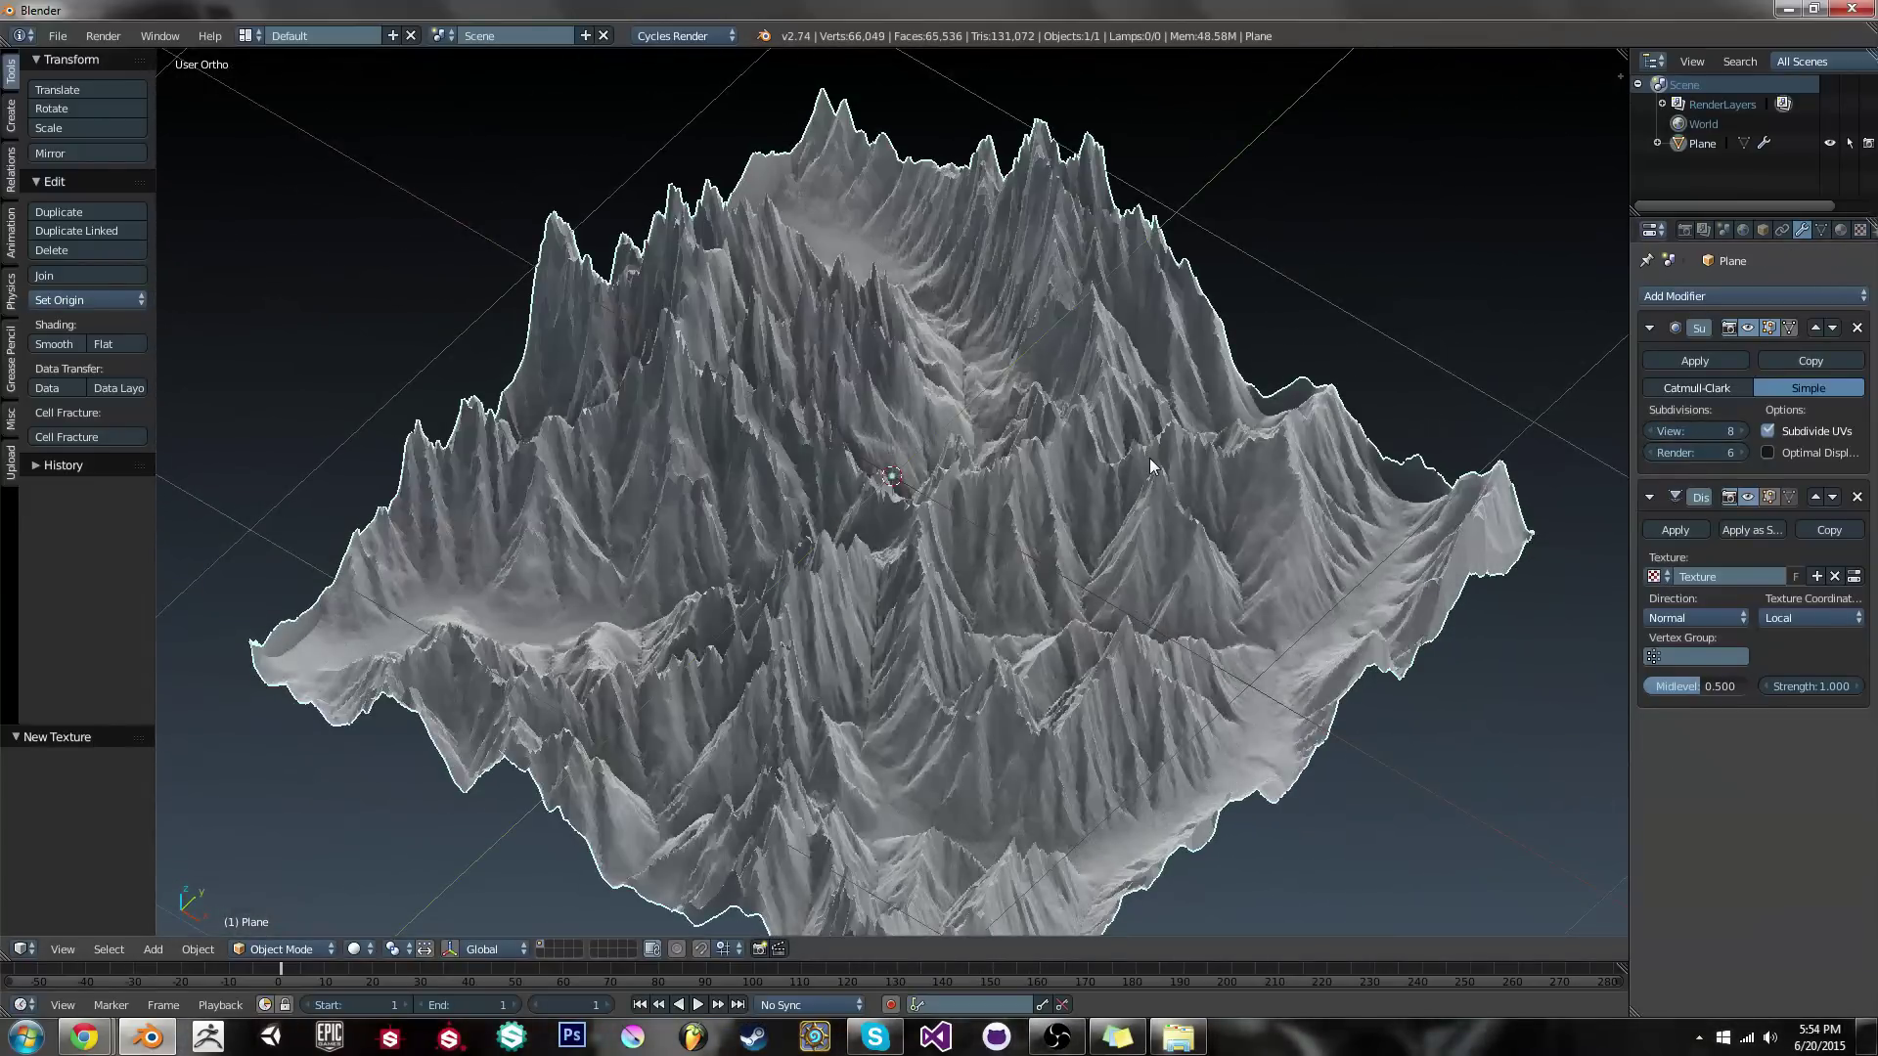
middle_drag(1148, 460, 1149, 503)
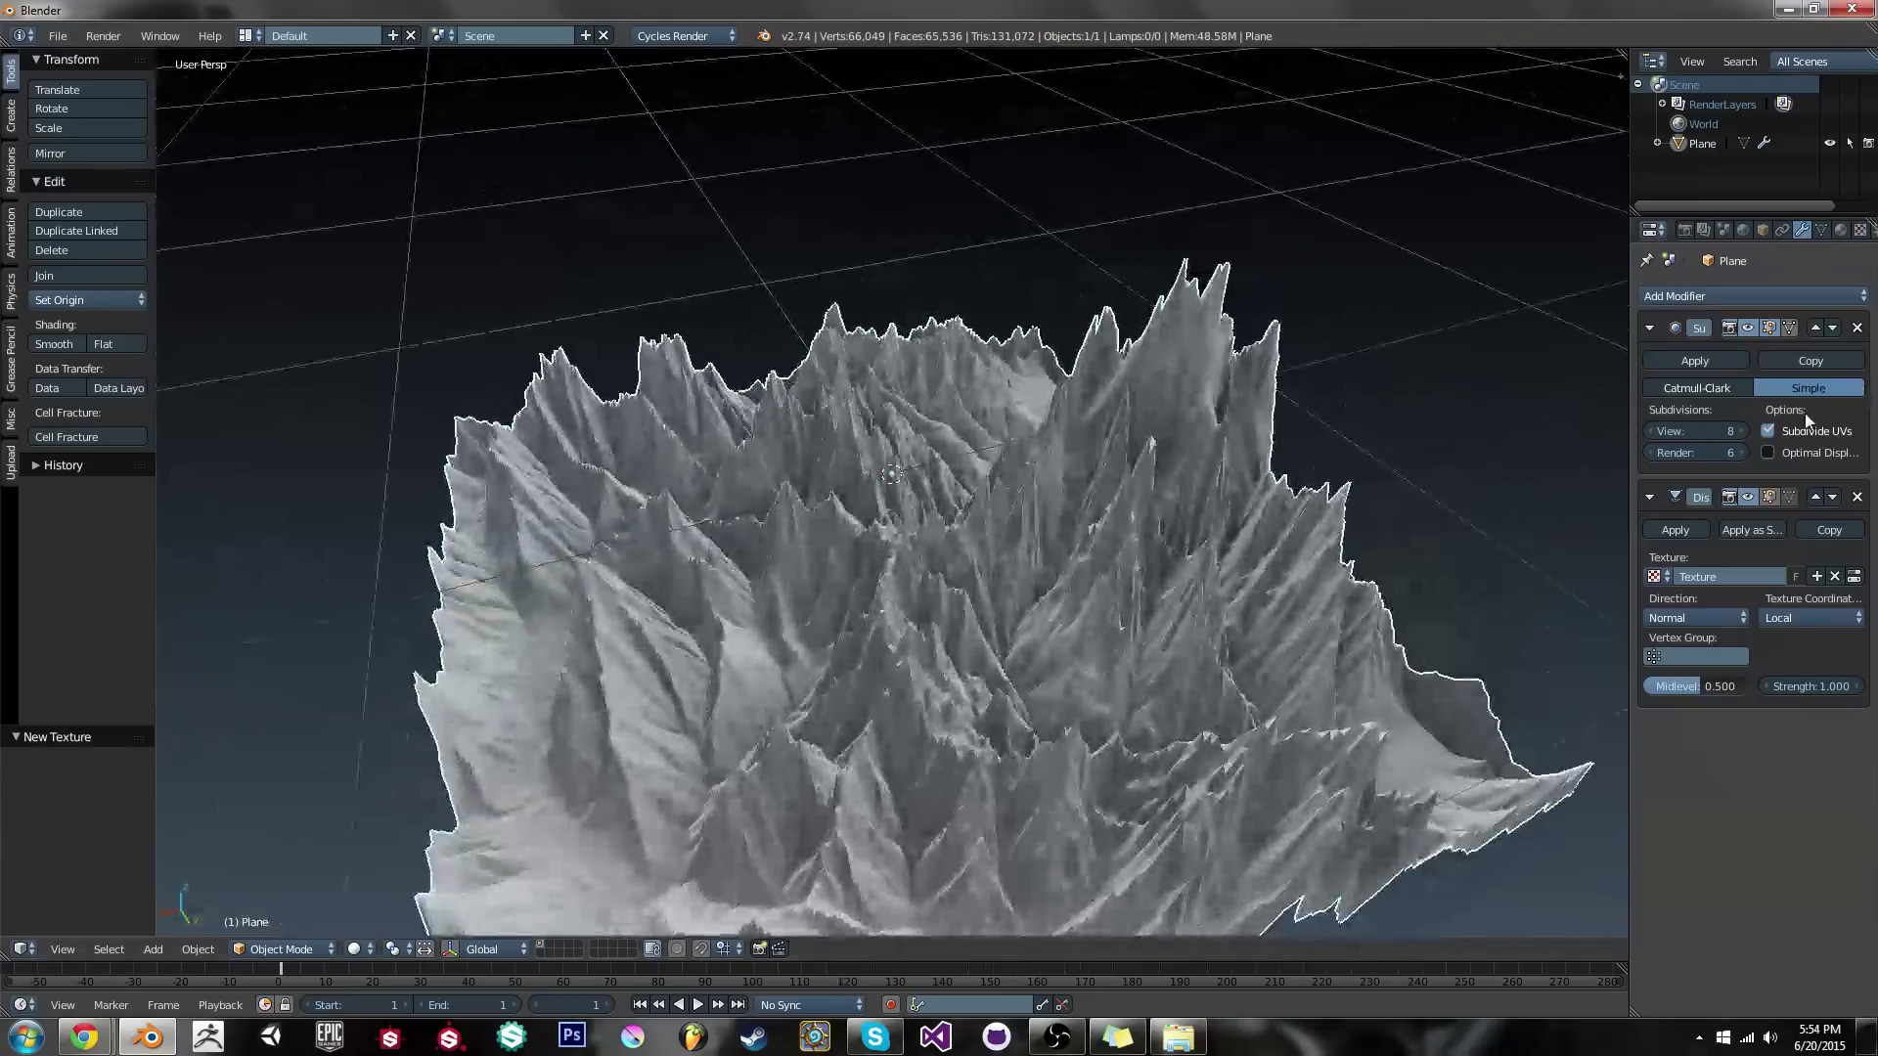
Set the modifier's render subdivisions to 8 and the Displace modifier's strength to 0.4
click(1717, 452)
drag(1818, 688, 1750, 688)
middle_drag(1089, 607, 964, 526)
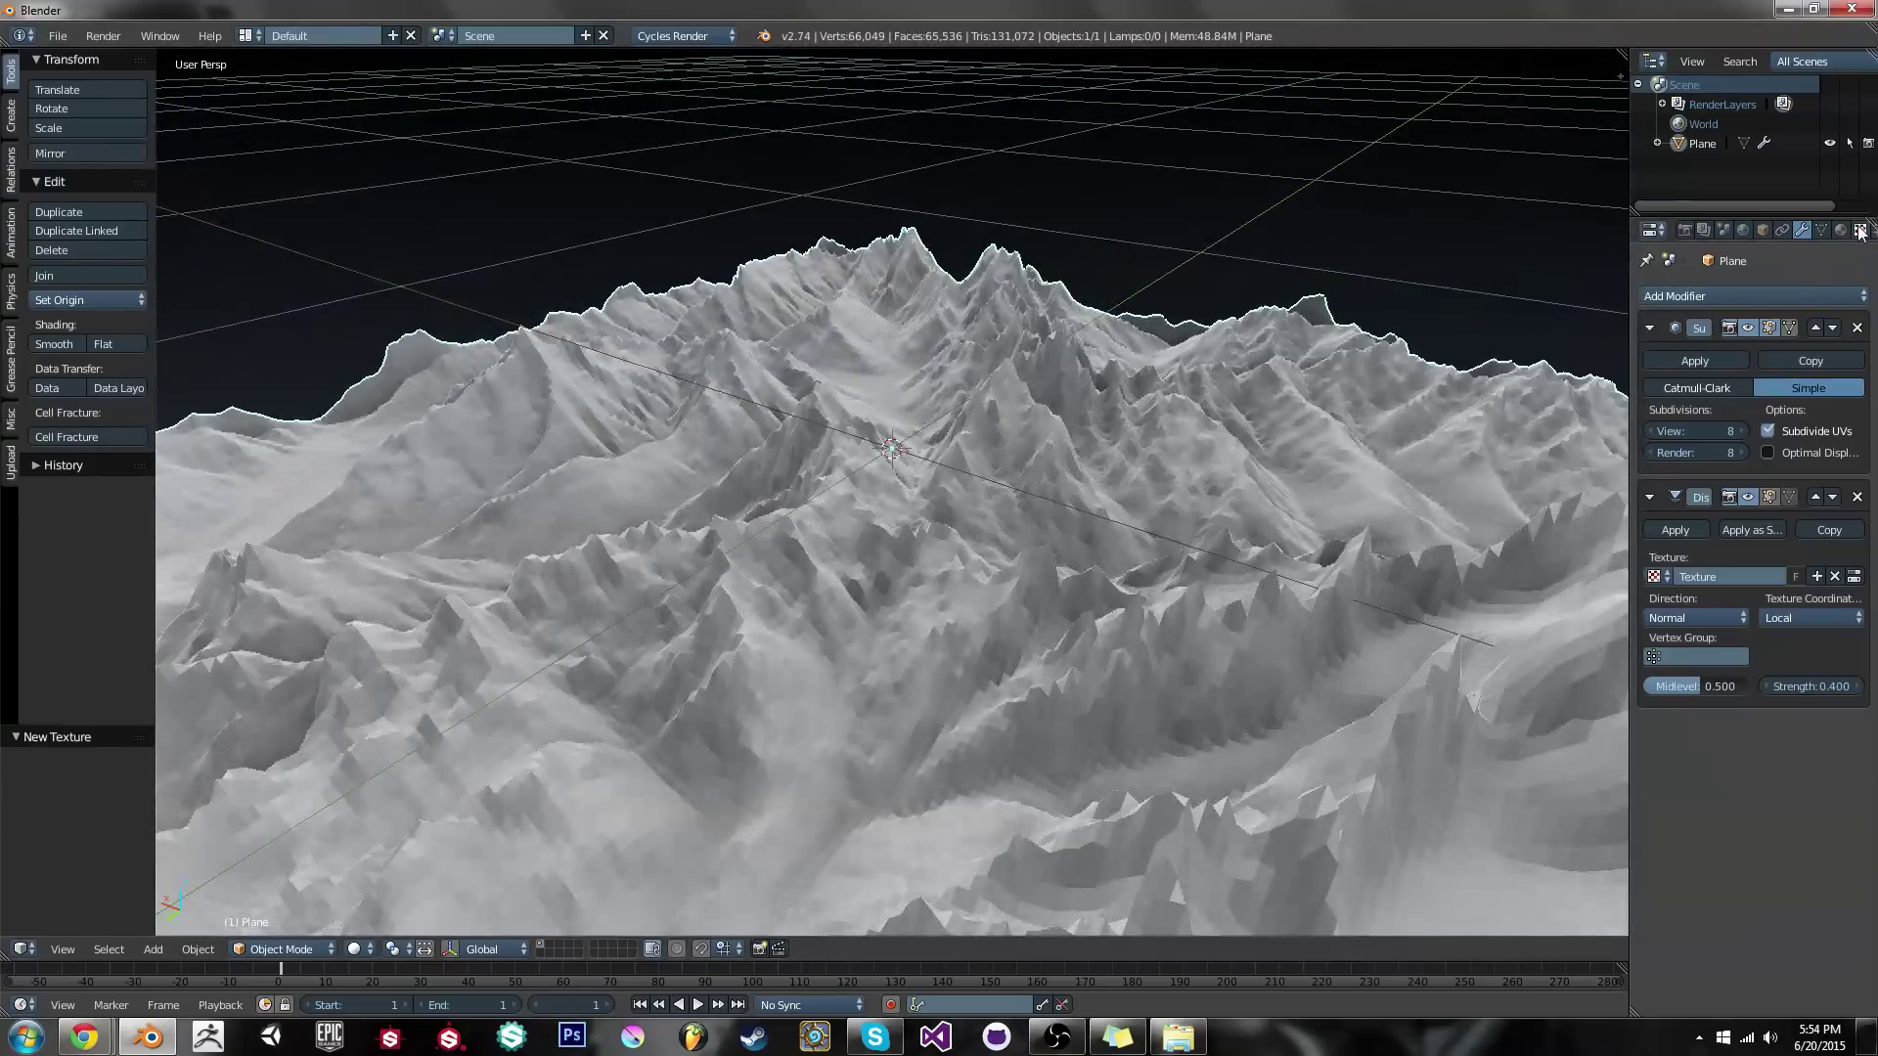
Set the color space of the height map image in the displacement texture to Linear
click(1860, 231)
click(1815, 692)
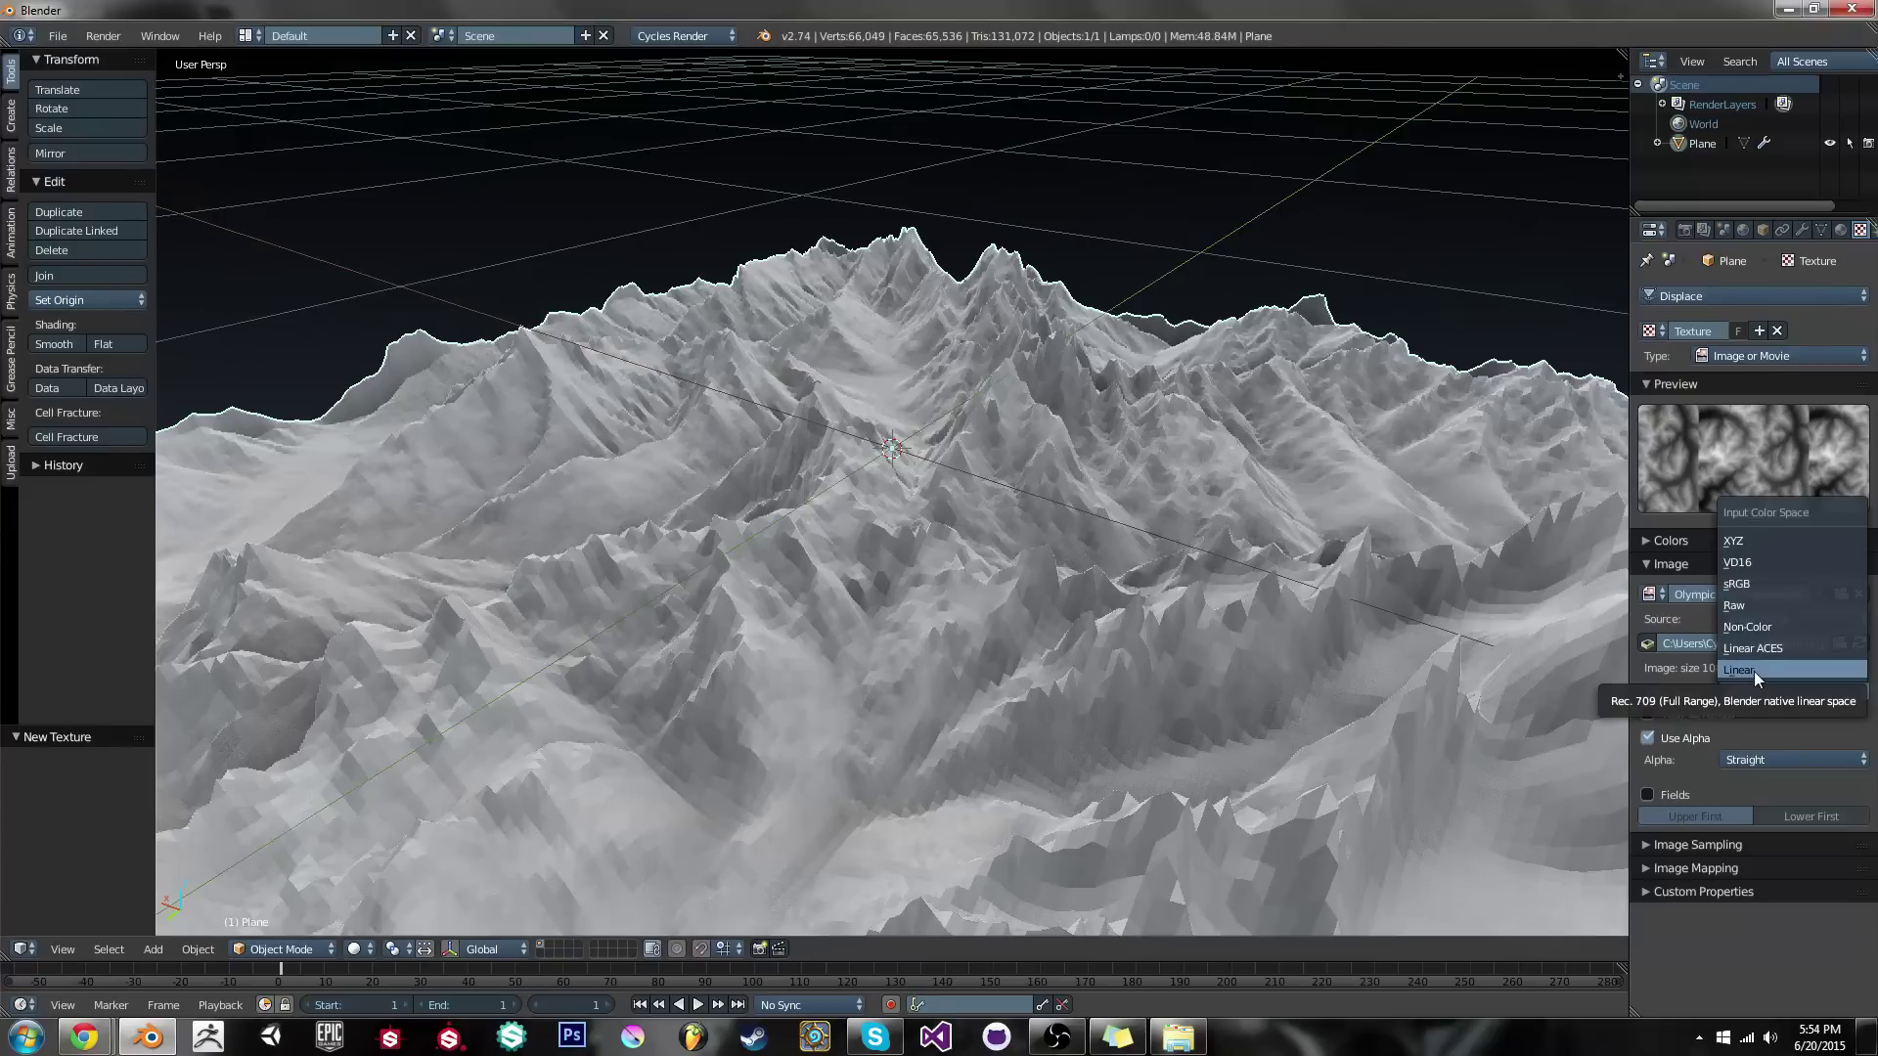
click(1752, 671)
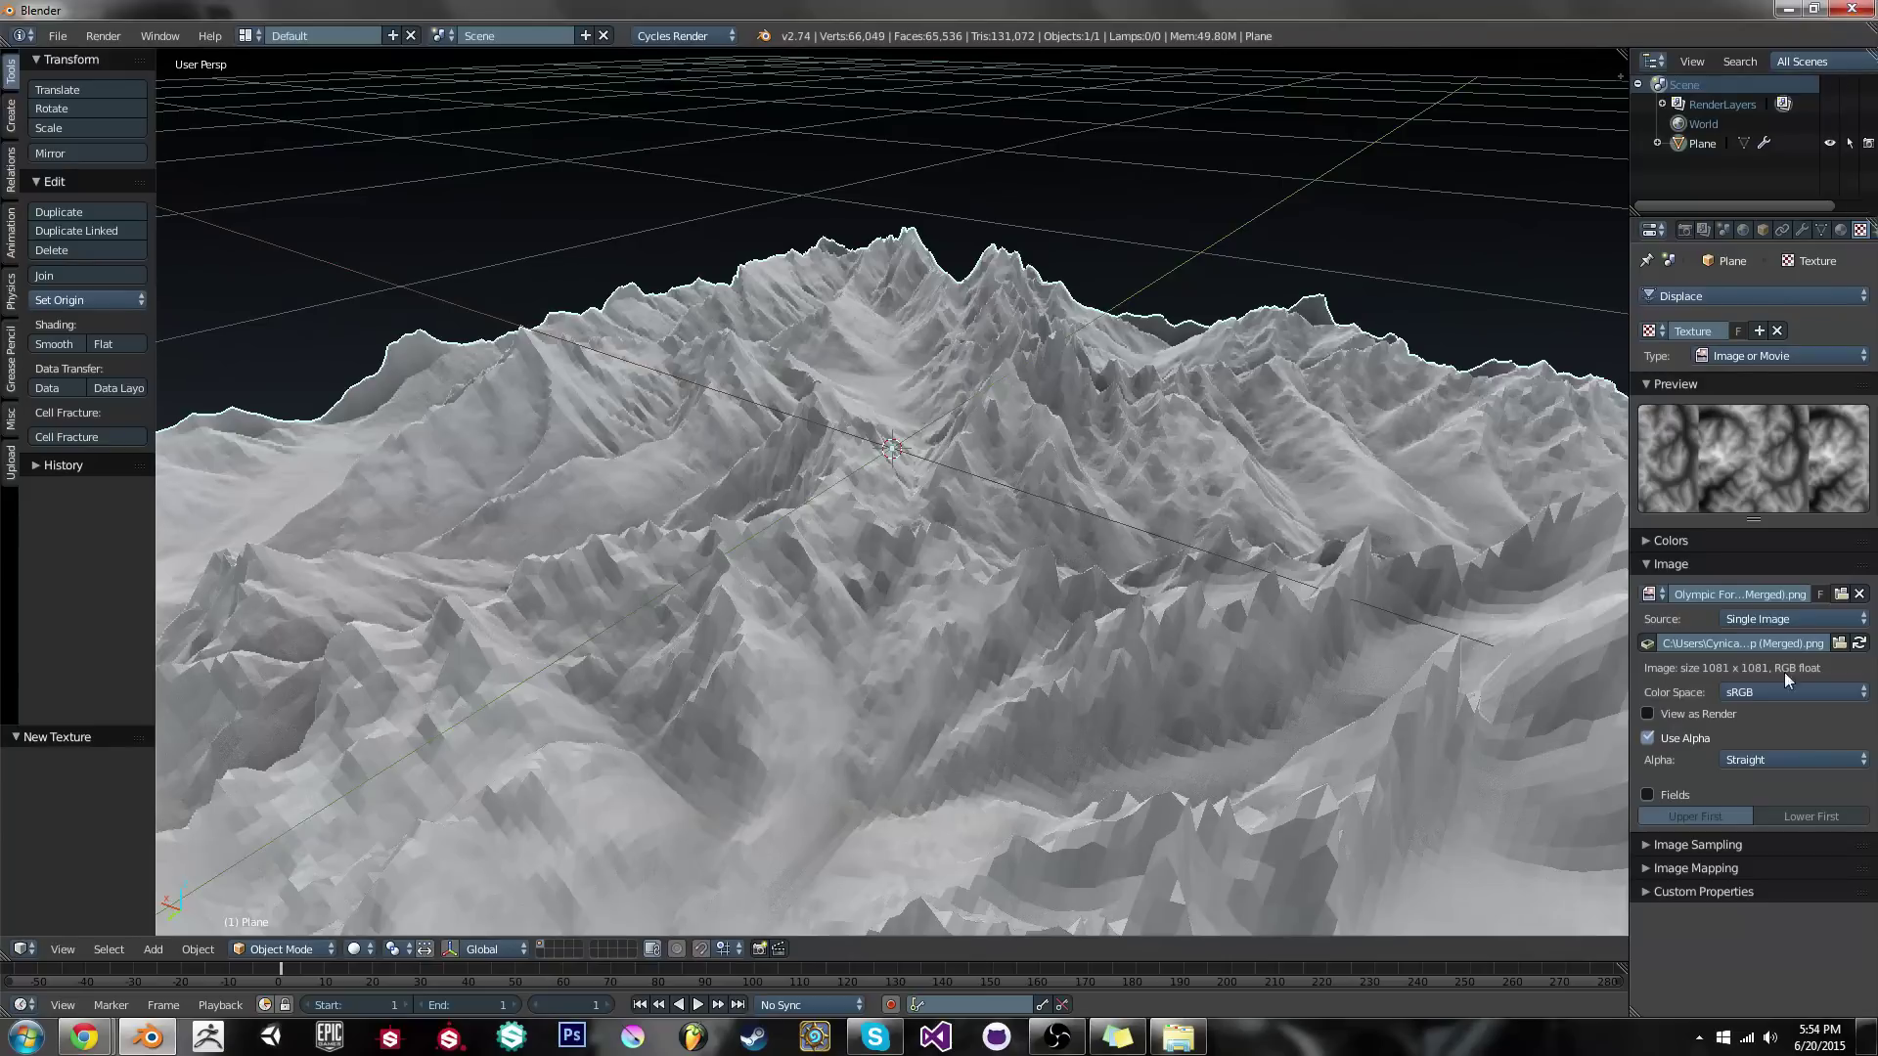
click(1751, 690)
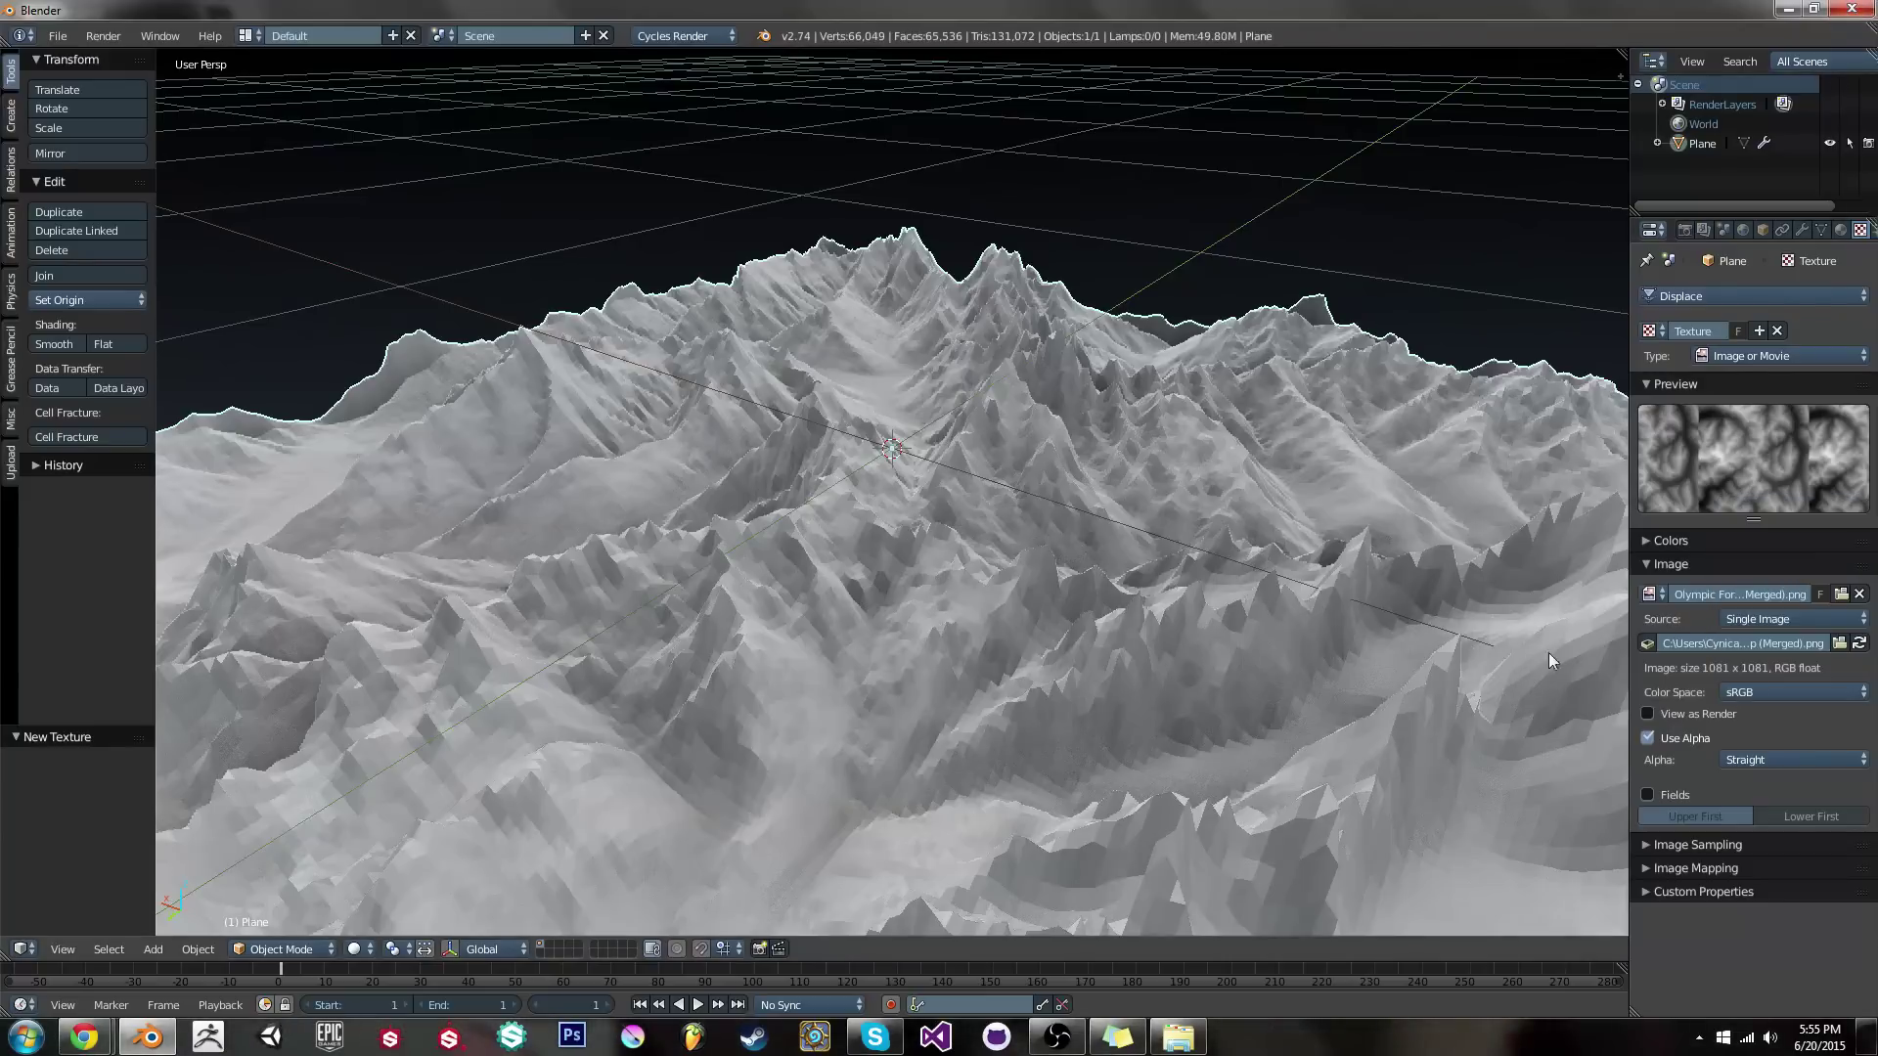
click(1770, 692)
middle_drag(808, 579, 929, 489)
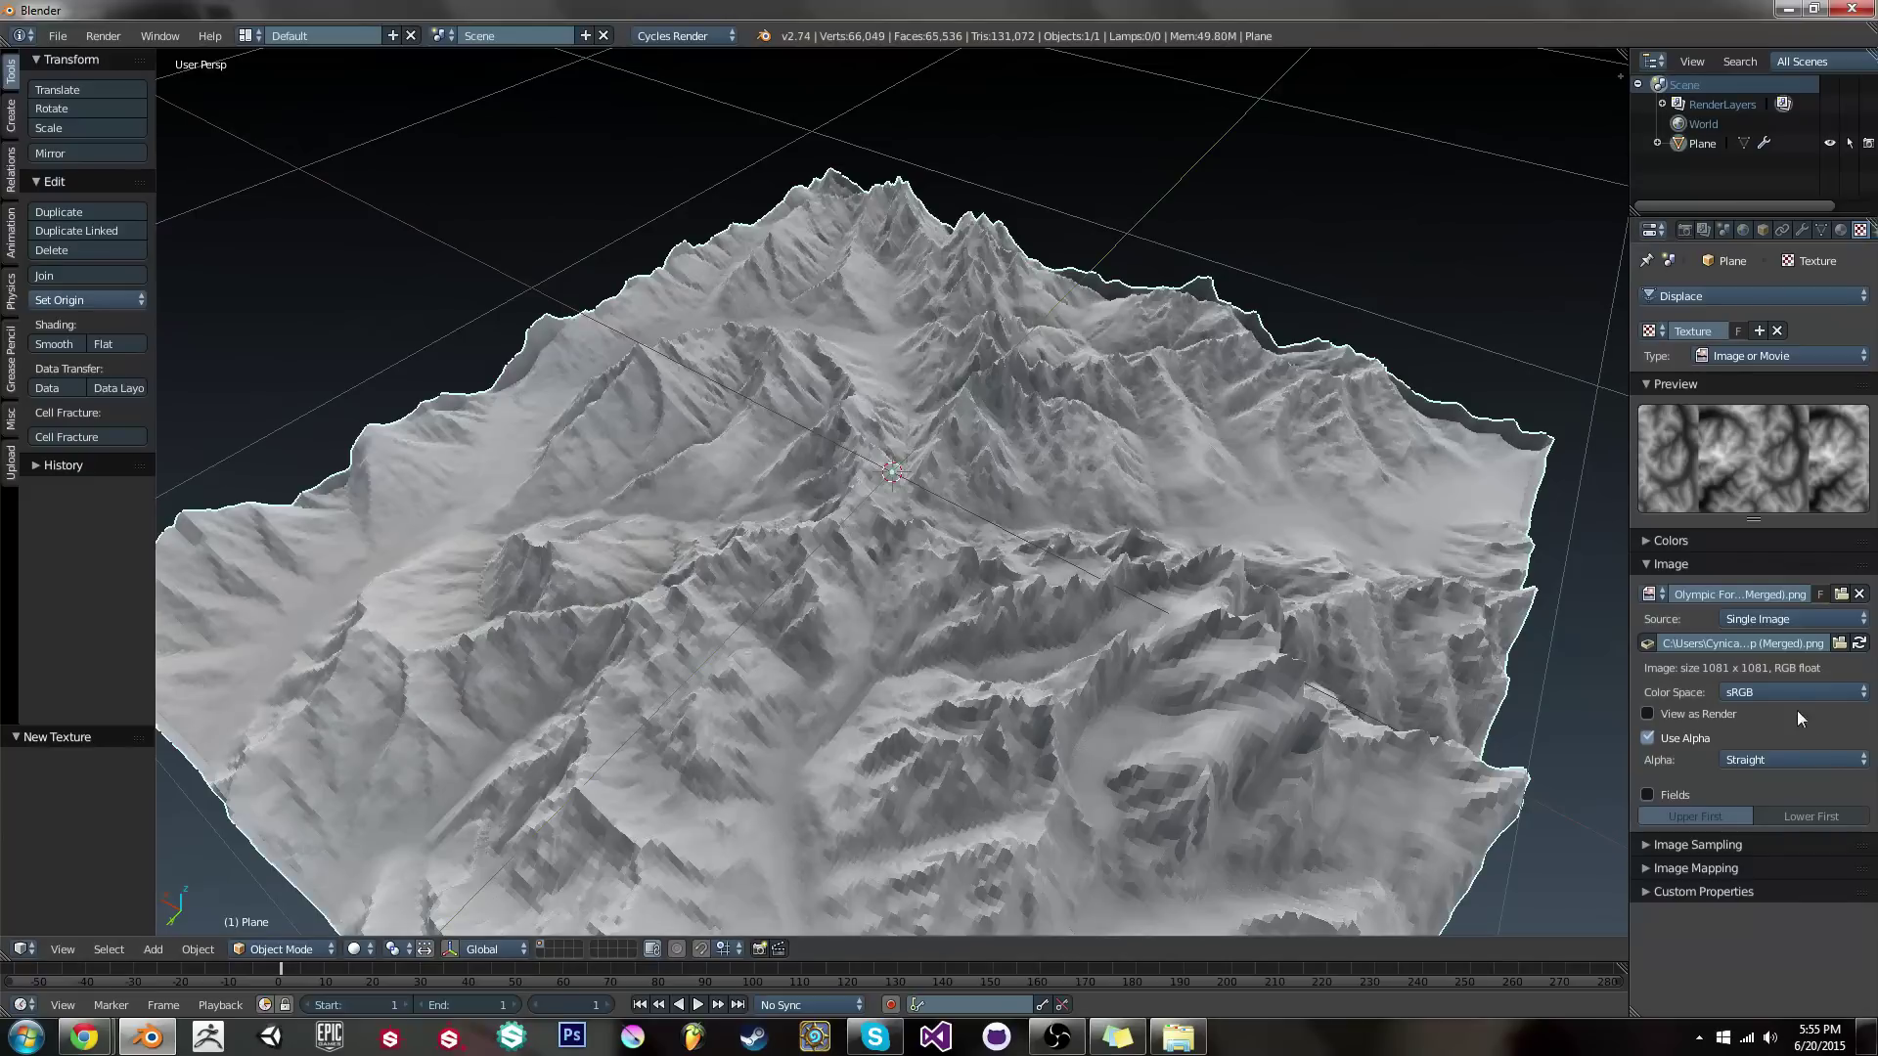
click(1780, 692)
click(1764, 669)
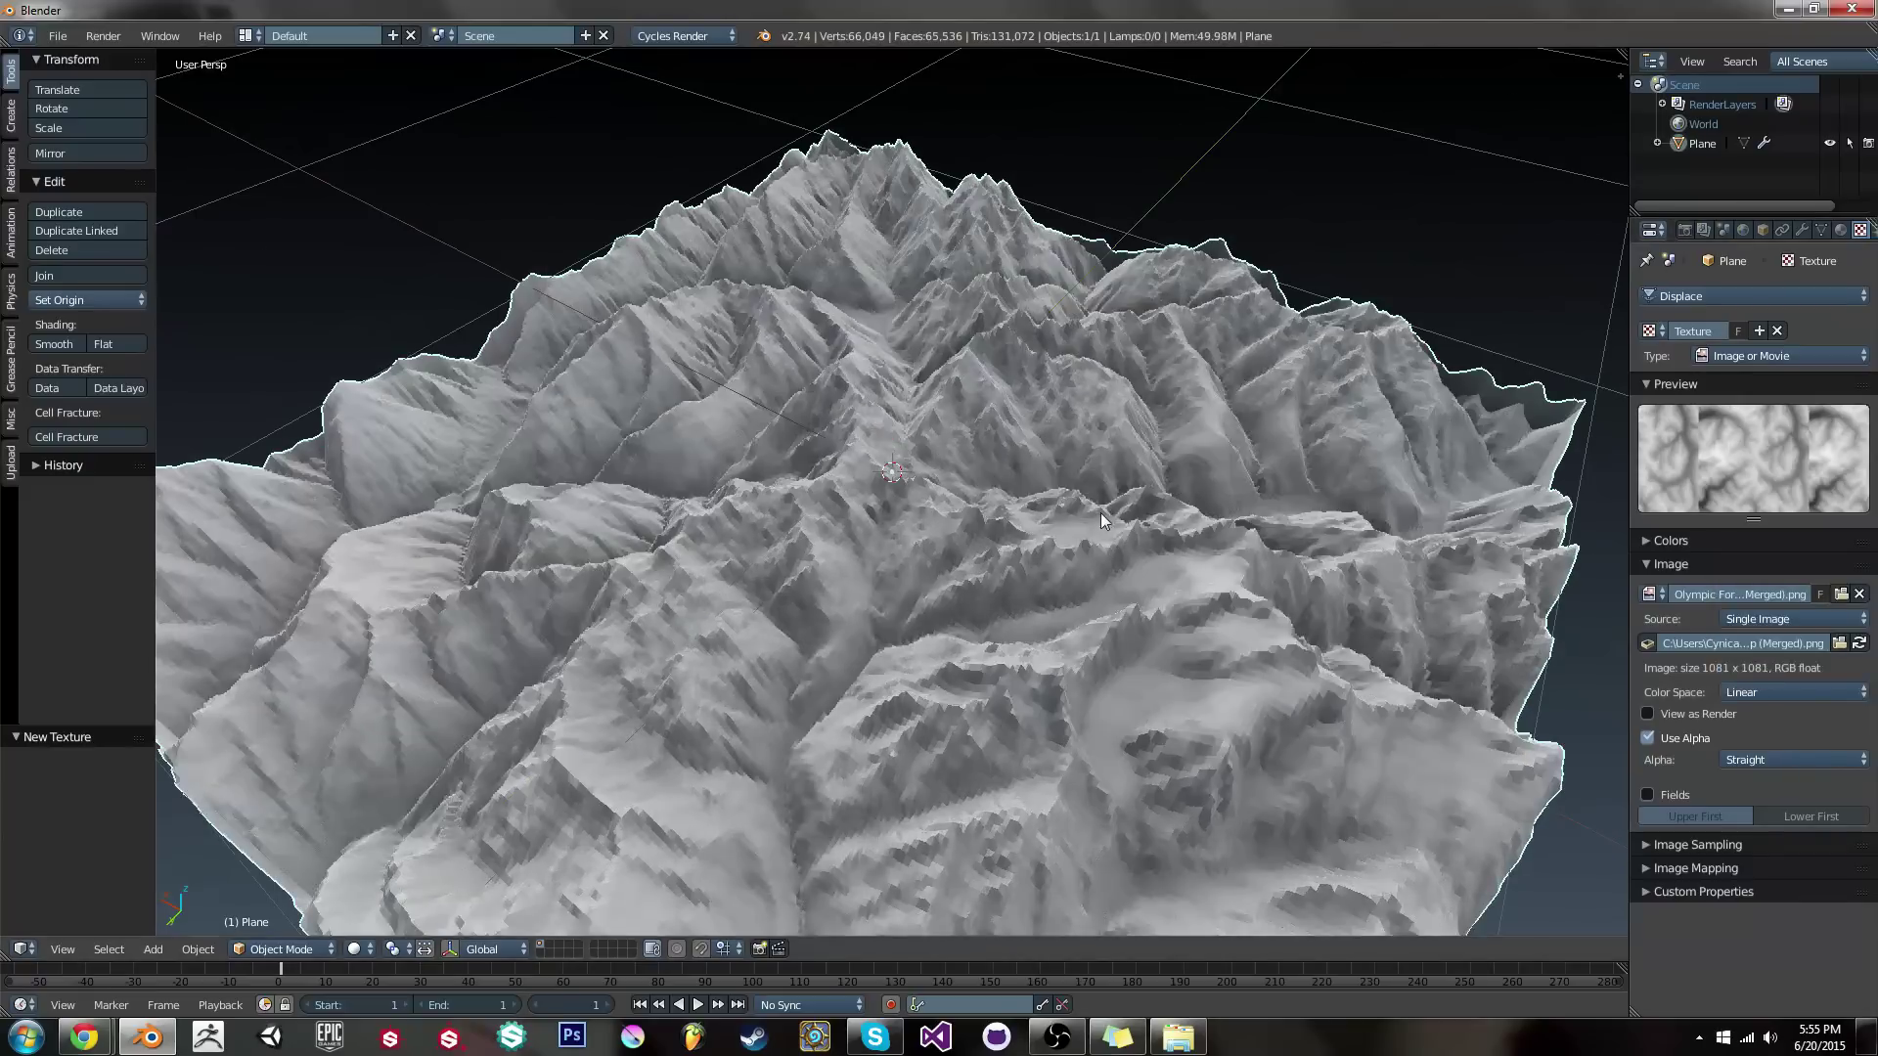
scroll(1100, 512, down, 5)
middle_drag(1082, 625, 1201, 515)
scroll(1135, 603, up, 5)
Set the strength of the plane's Displace modifier to 0.2
click(1799, 231)
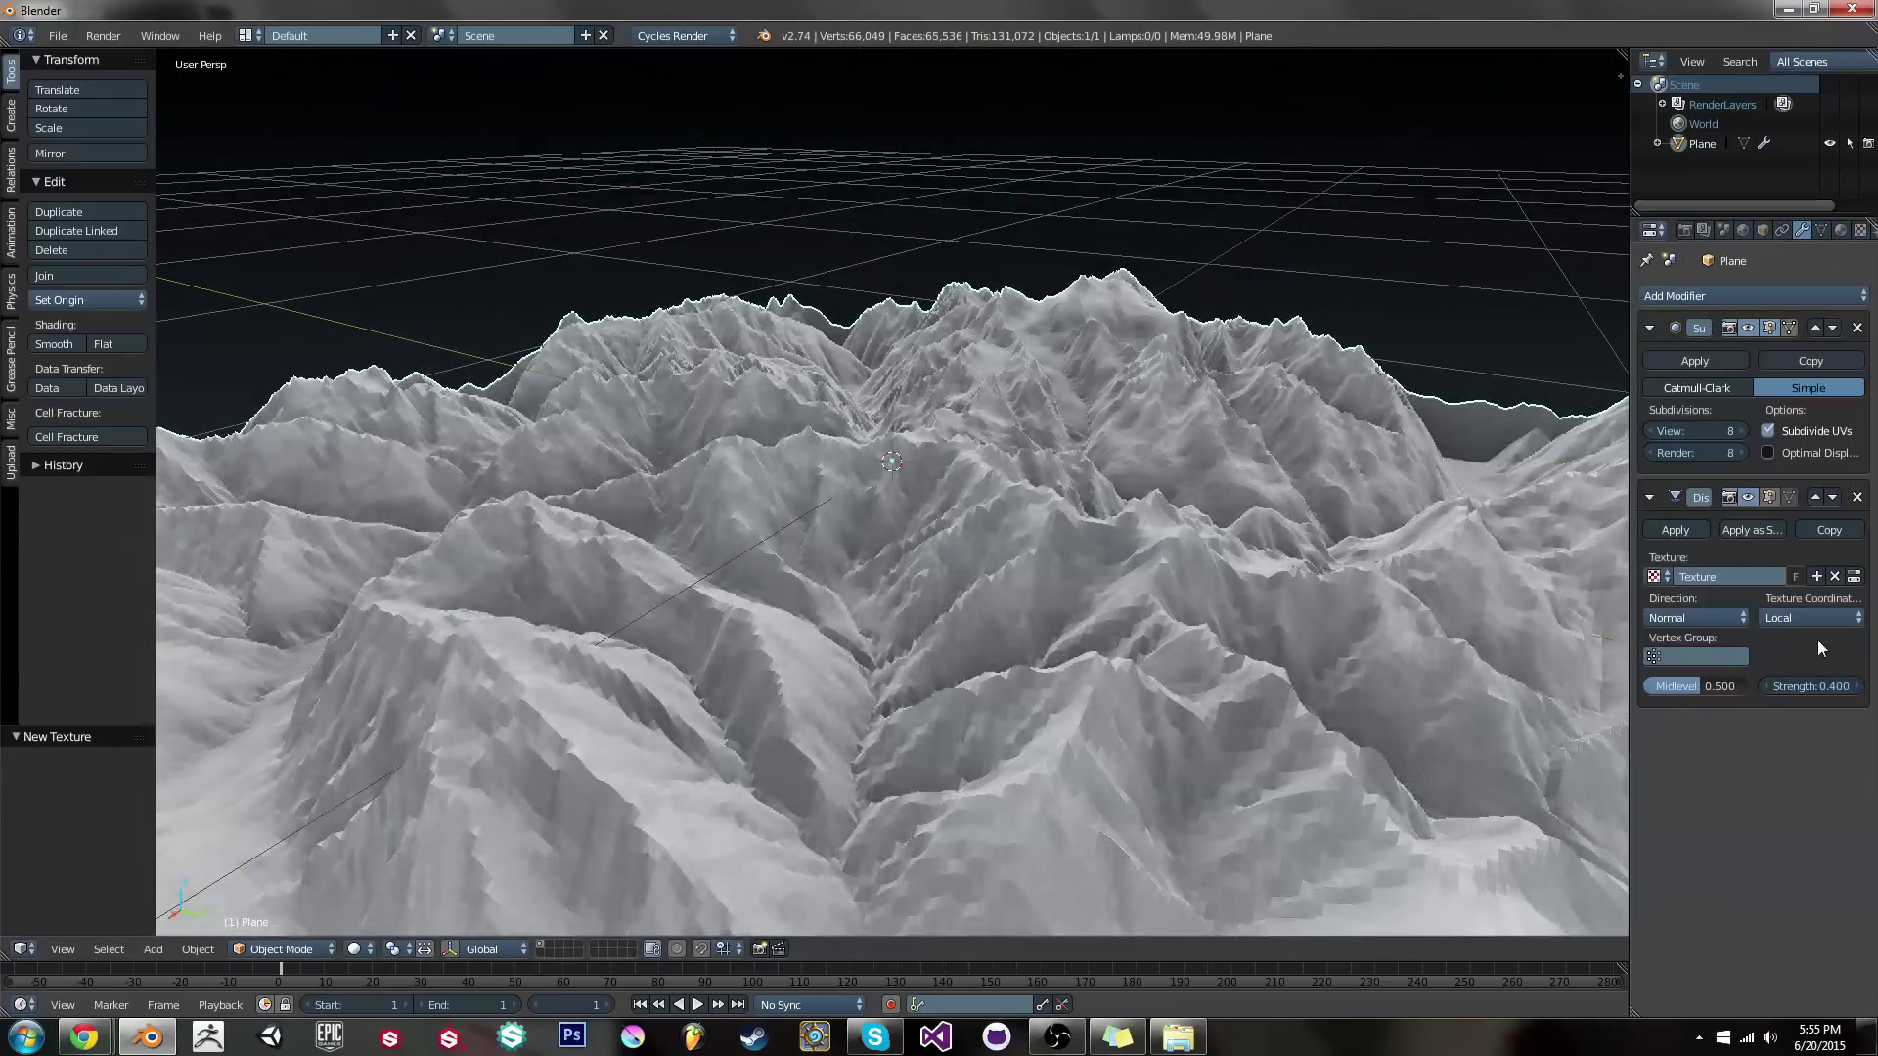
text(0.2)
key(Return)
mouse_move(1135, 452)
middle_down()
mouse_move(1025, 563)
mouse_move(1113, 468)
middle_up()
scroll(1026, 574, down, 5)
scroll(1092, 491, up, 5)
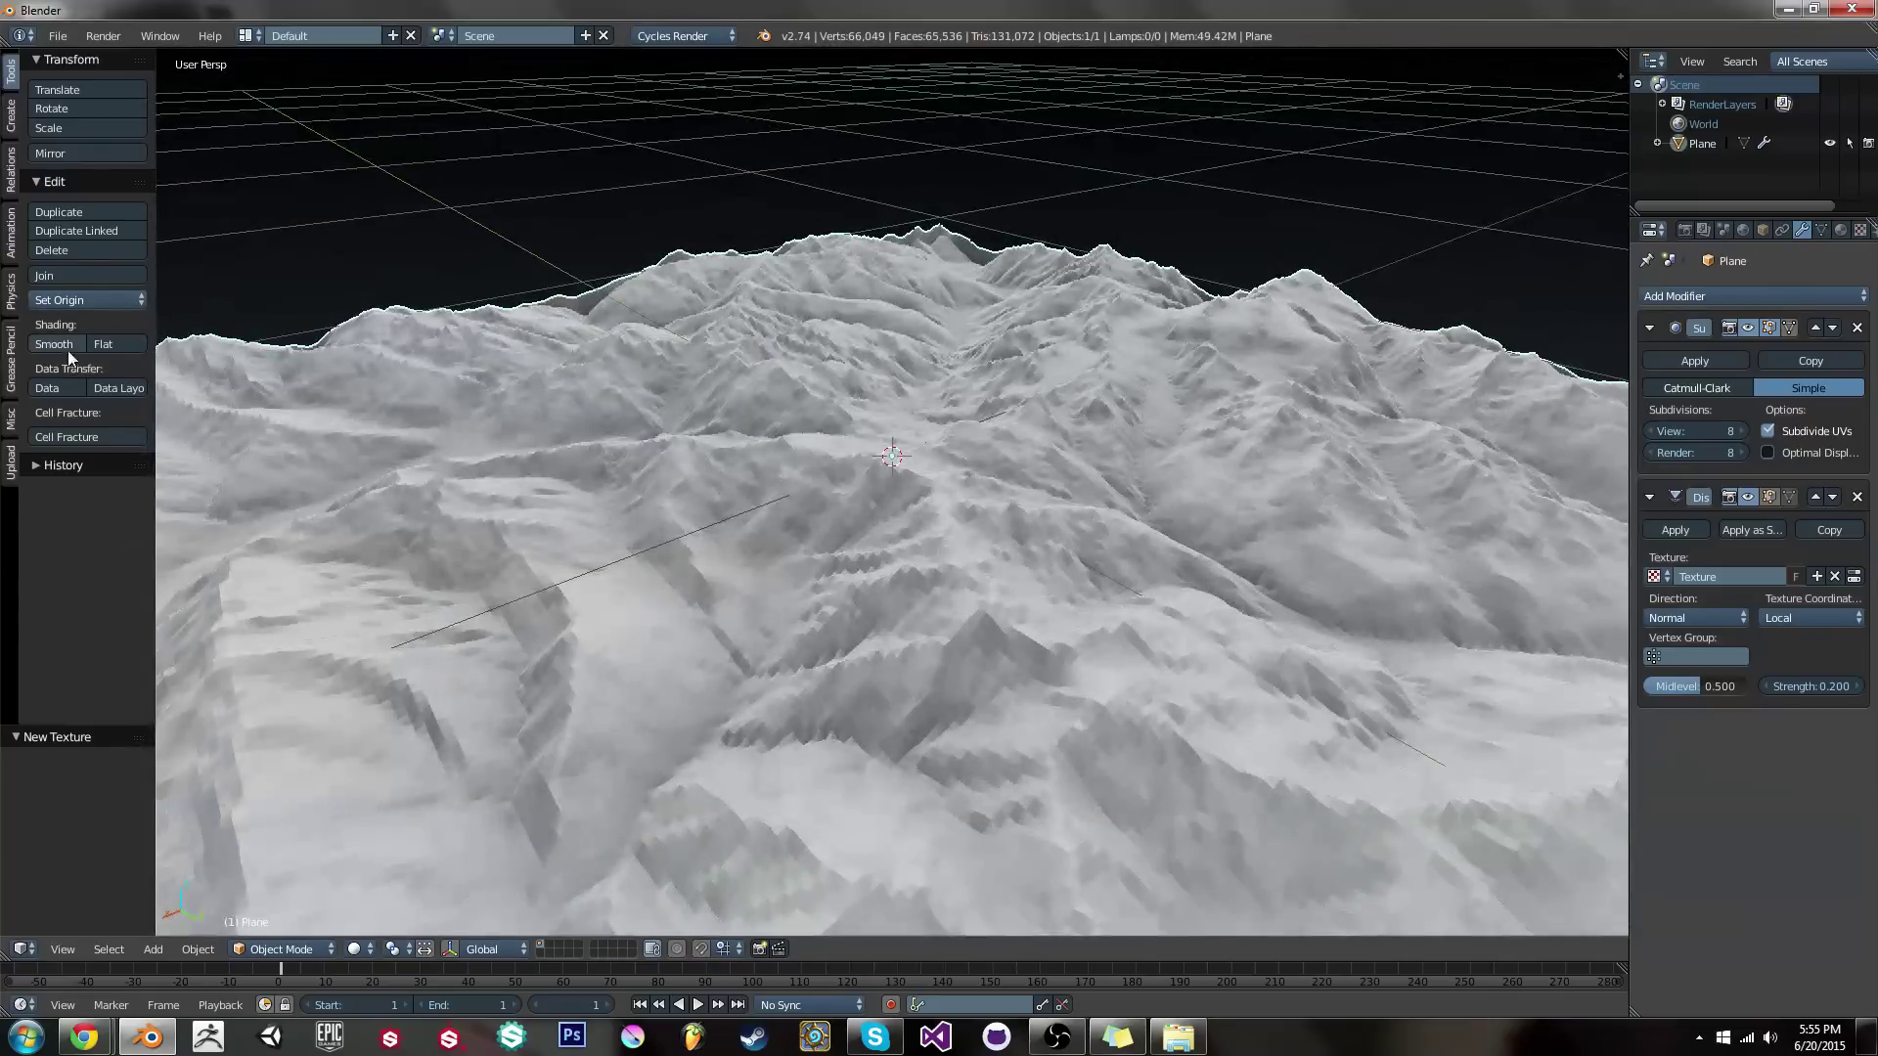
Shade the terrain smooth and set its view and render subdivisions to 9
click(70, 343)
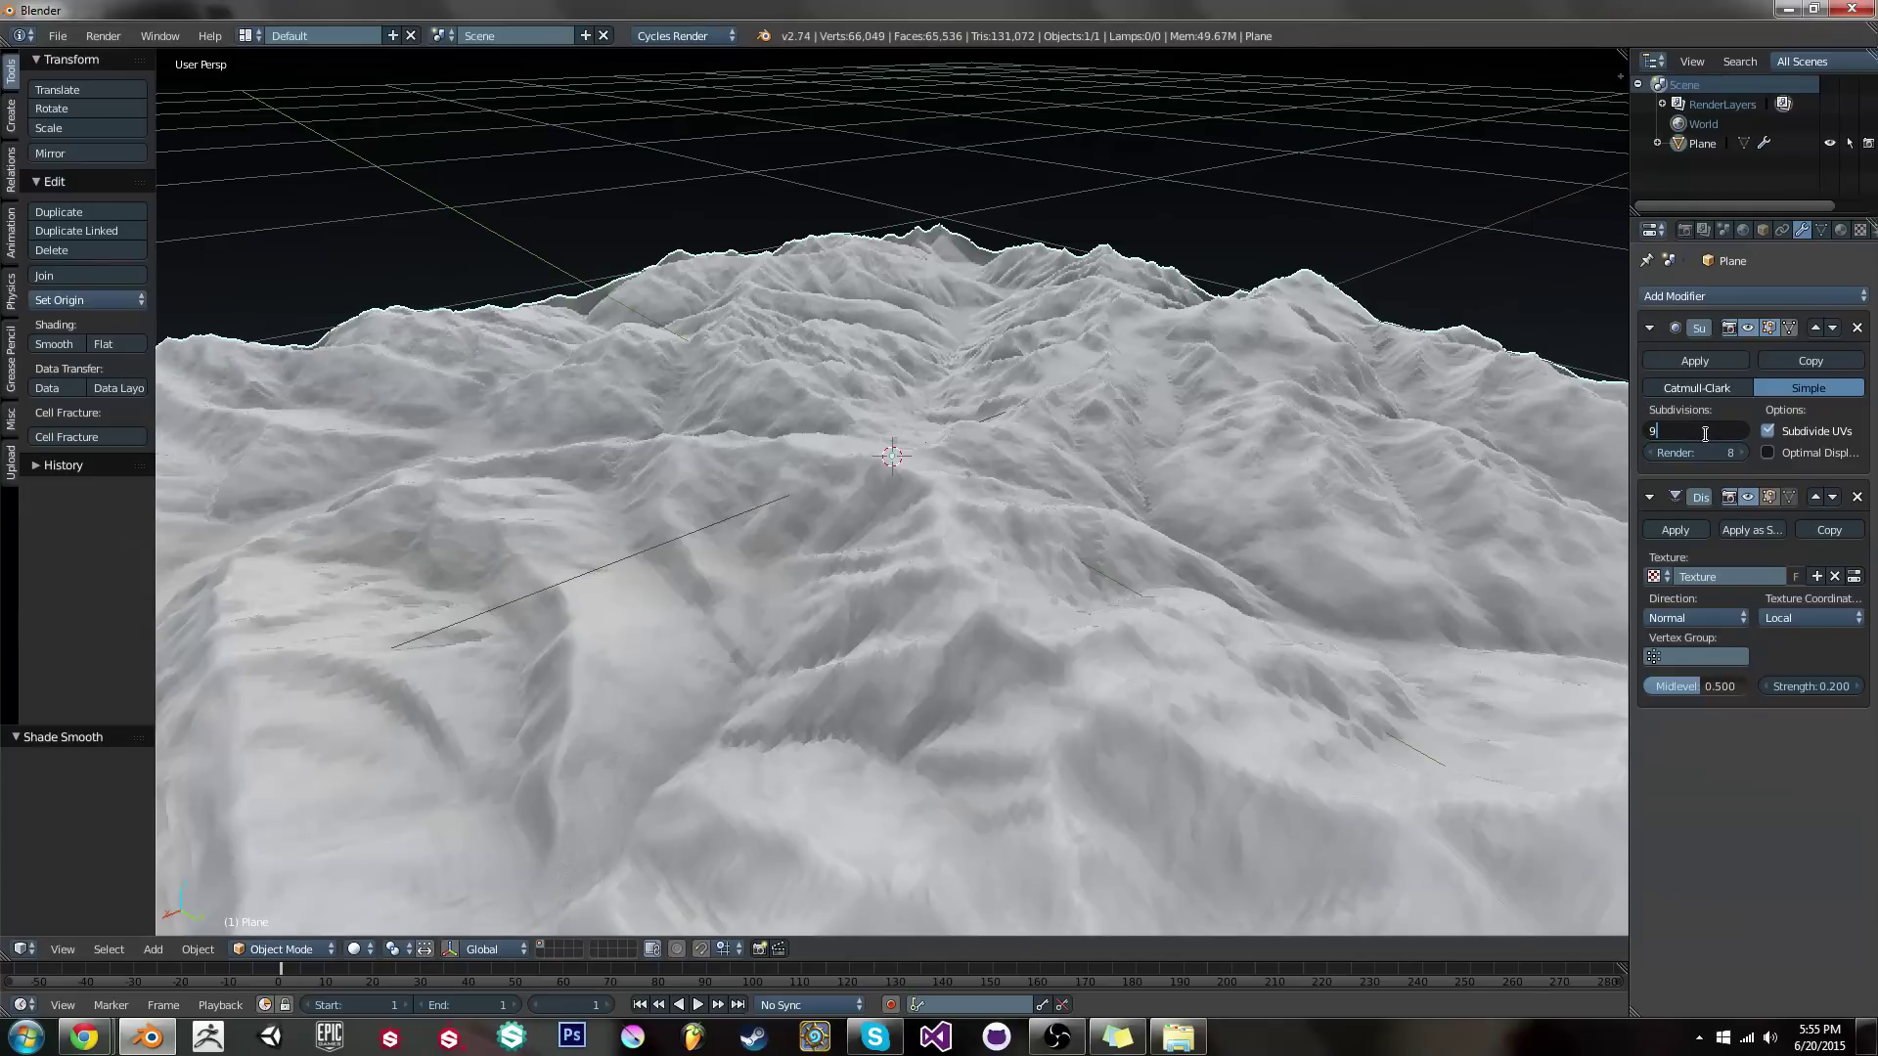
text(9)
key(Return)
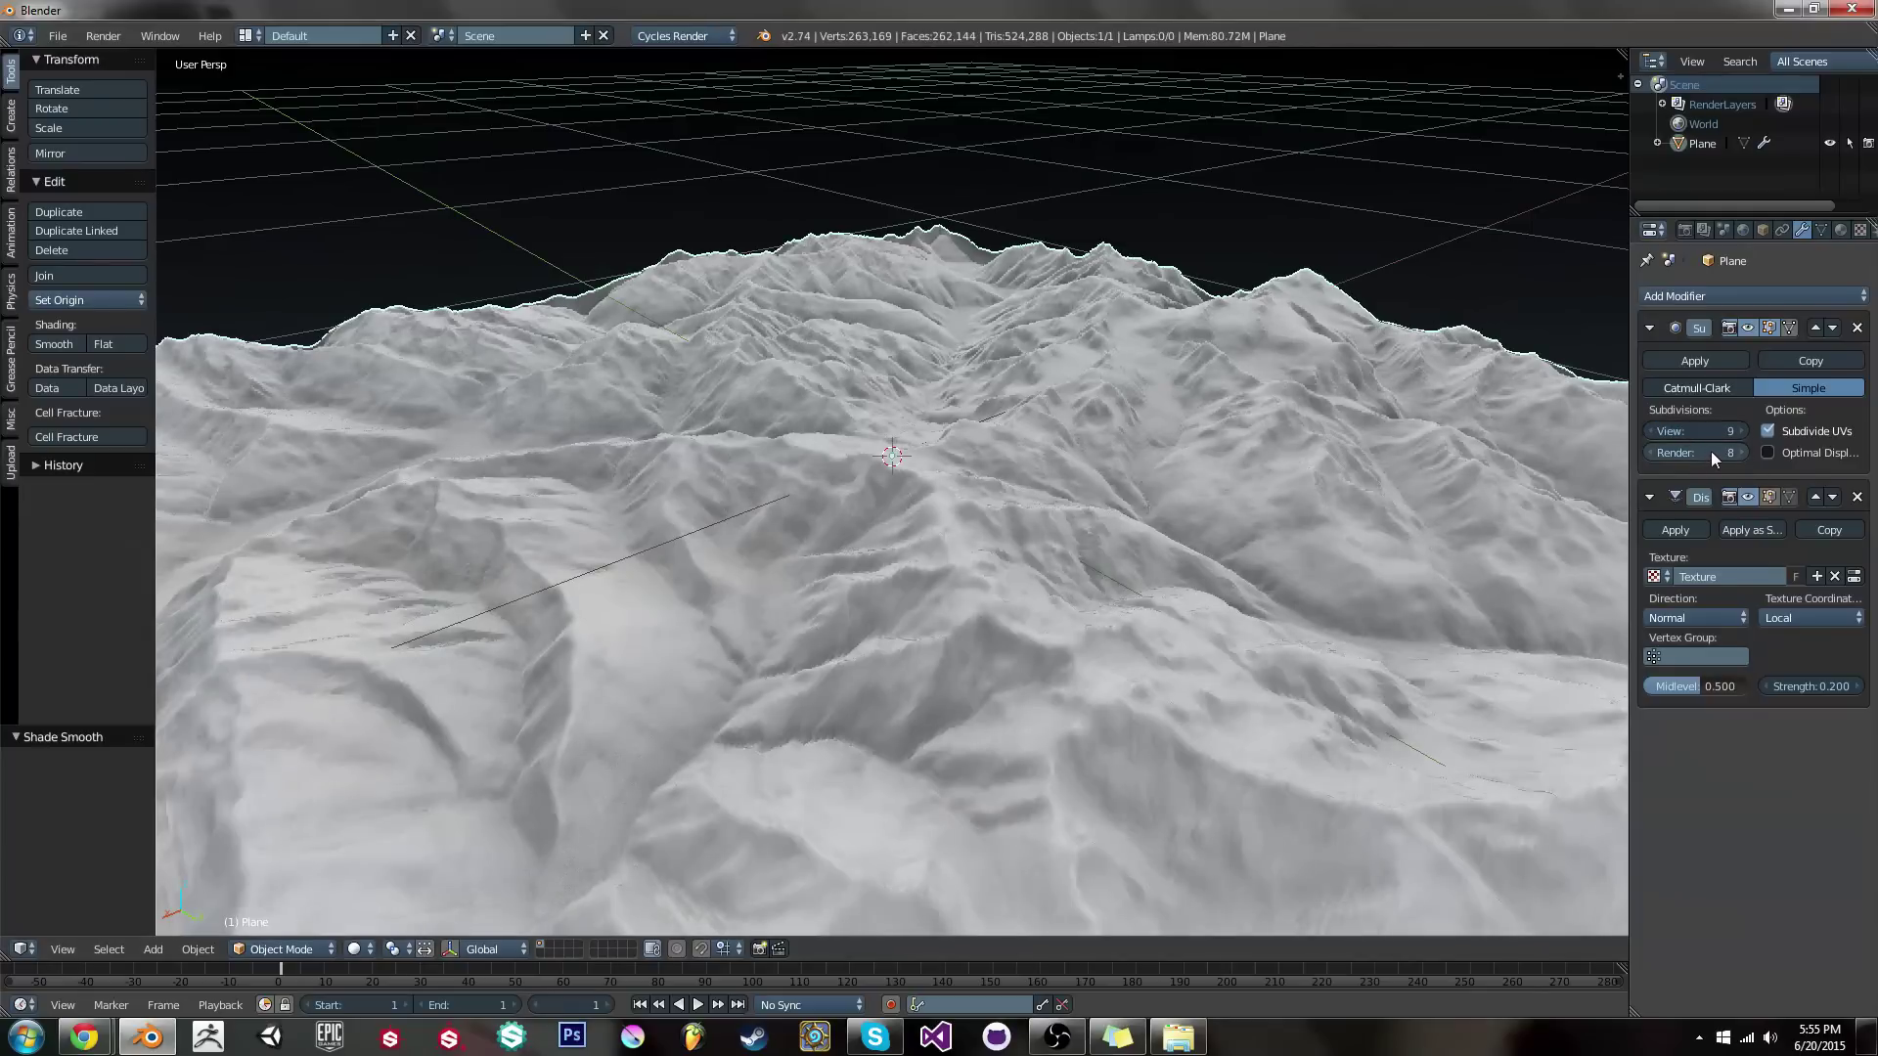
click(1711, 452)
text(9)
key(Return)
scroll(1209, 448, down, 5)
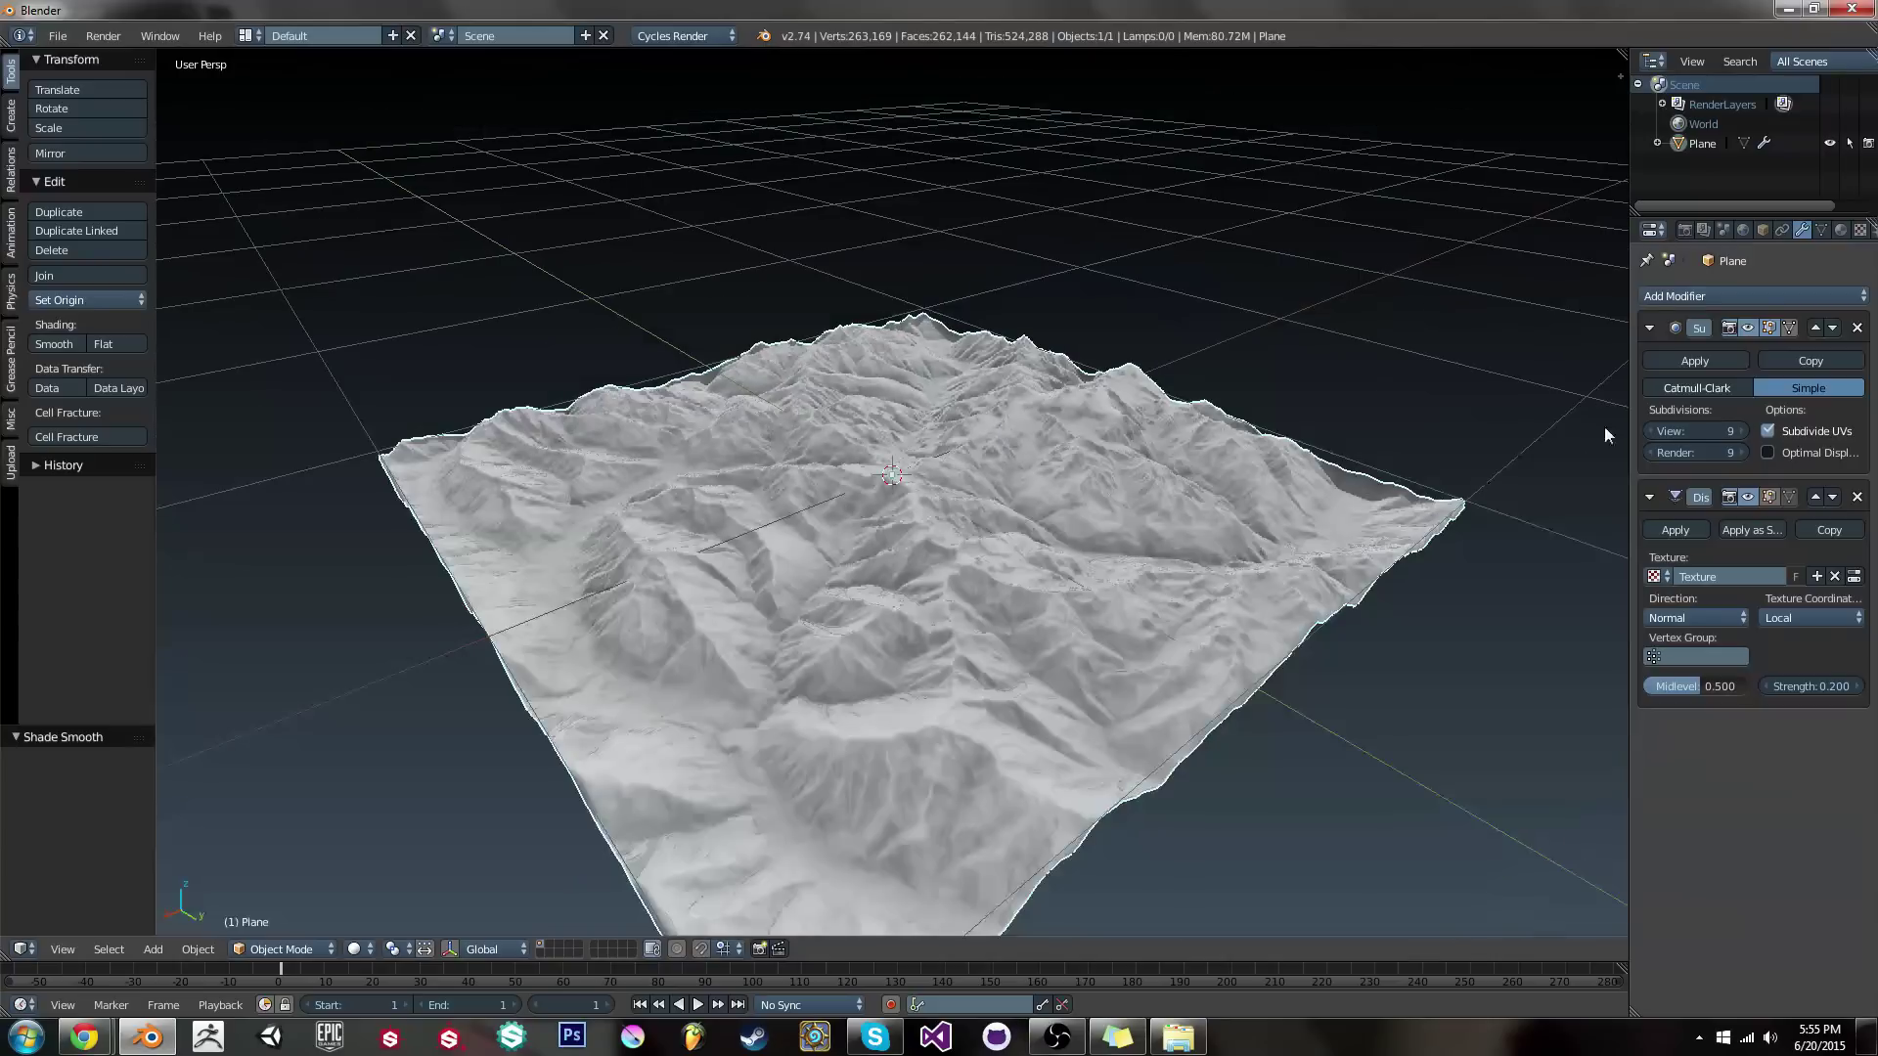
Set the strength of the terrain's Displace modifier to 0.3
middle_drag(1258, 397, 1484, 516)
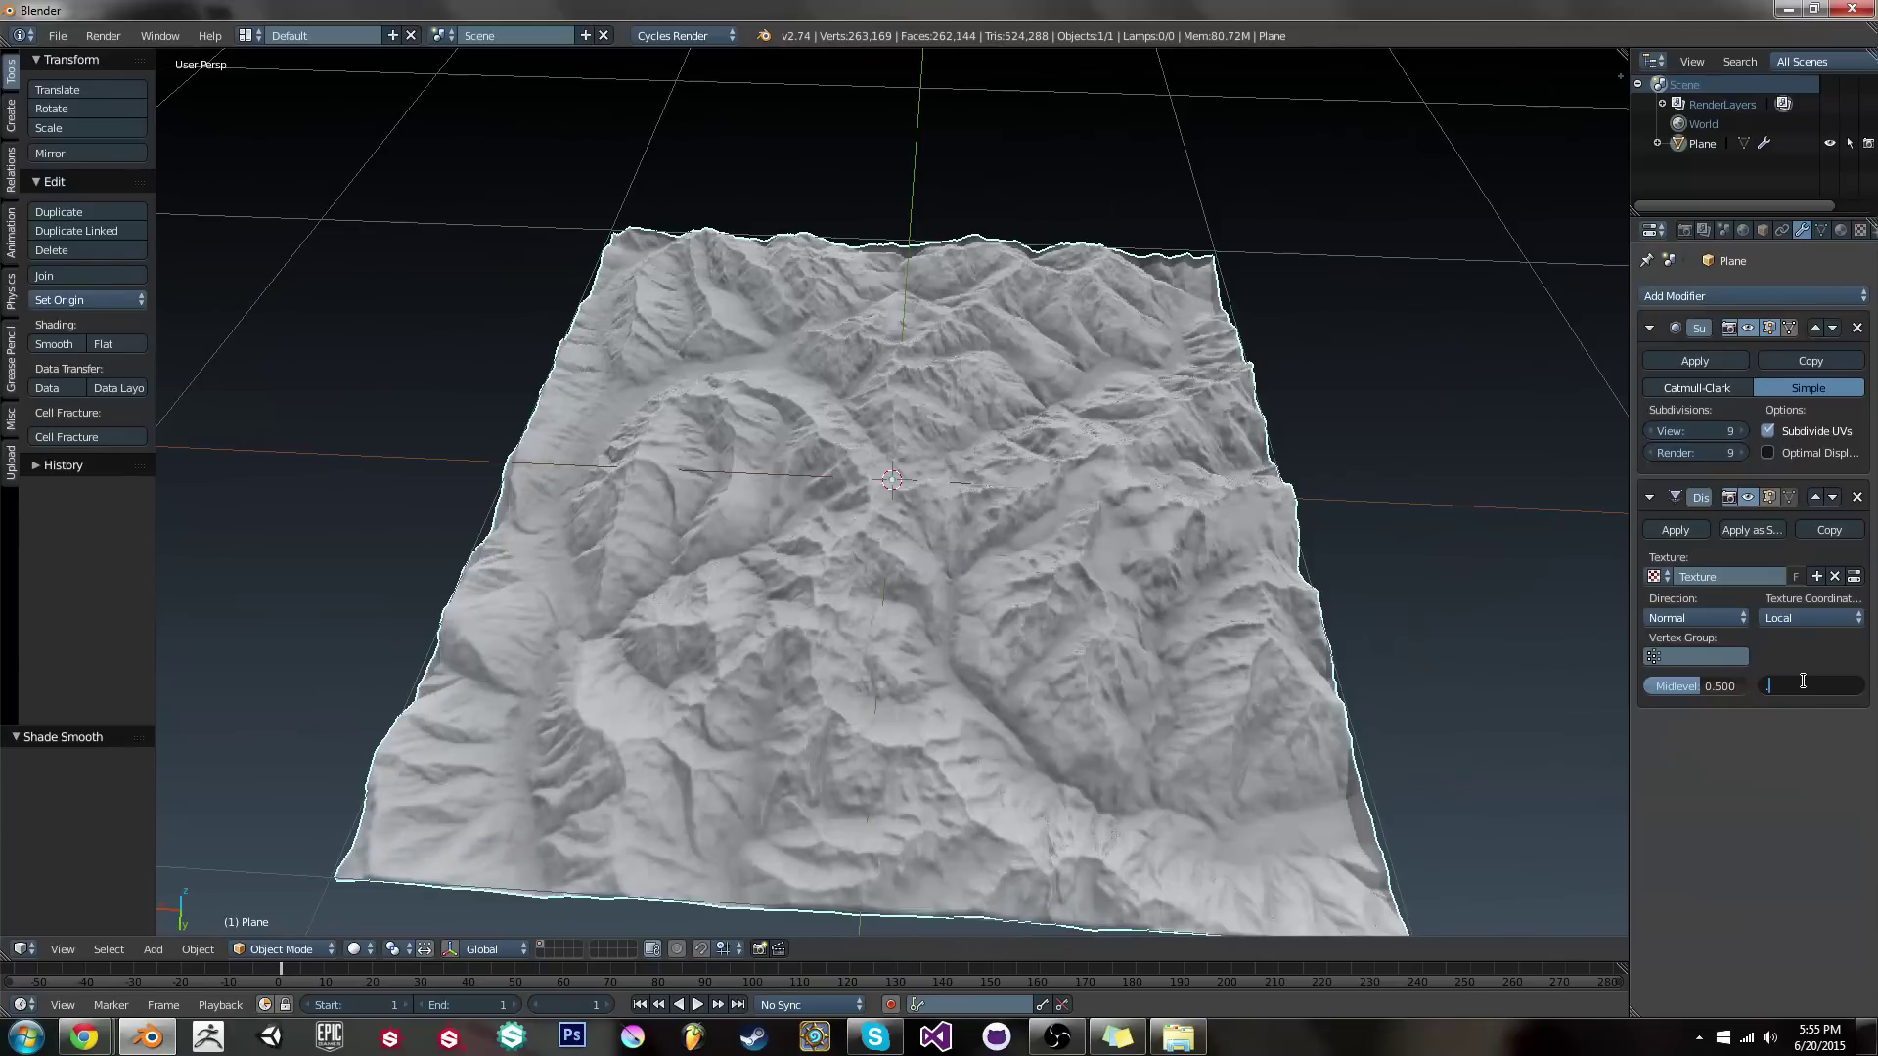
text(.3)
key(Return)
middle_drag(1250, 607, 1156, 542)
scroll(1156, 542, up, 8)
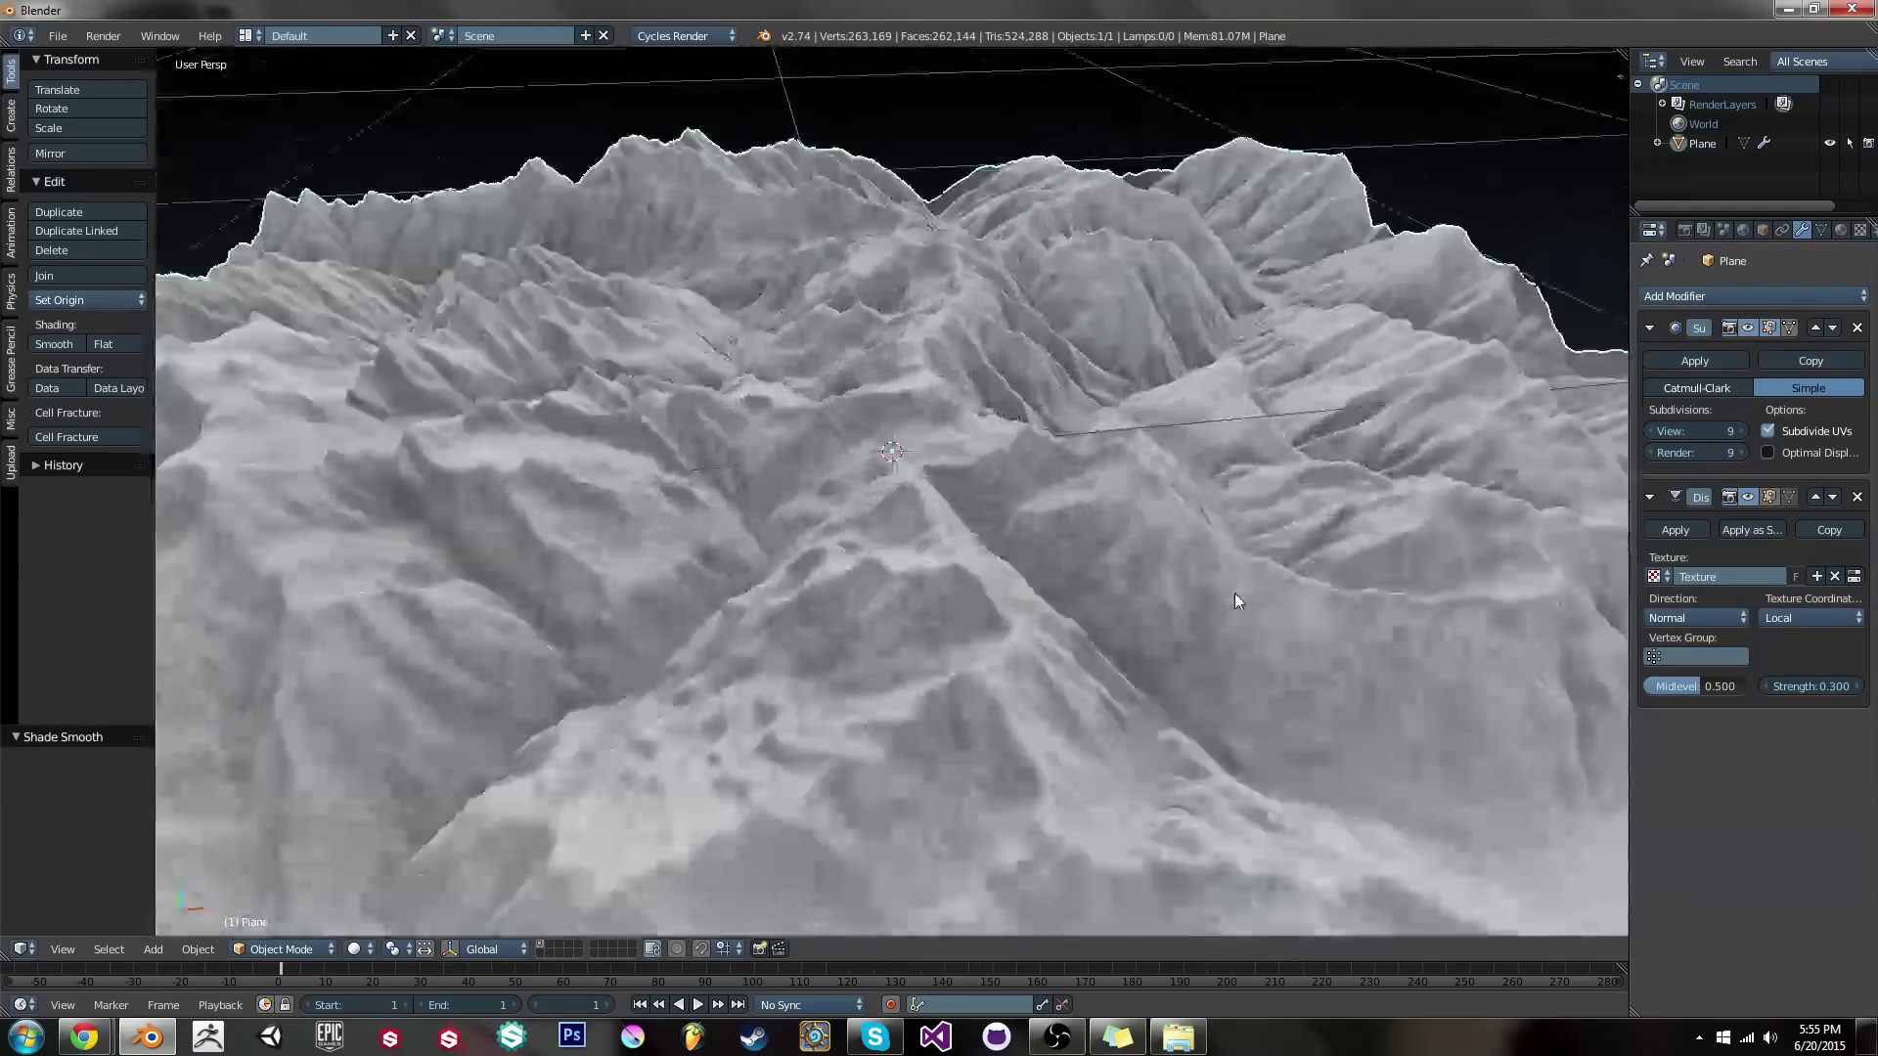
Examine the displaced mountains from several angles, close up and in wireframe, and dismiss the Windows color scheme dialog
mouse_move(1235, 592)
middle_down()
mouse_move(1096, 610)
mouse_move(1029, 585)
mouse_move(1053, 546)
mouse_move(937, 643)
mouse_move(1154, 620)
mouse_move(1074, 530)
mouse_move(883, 577)
mouse_move(1152, 597)
mouse_move(1017, 636)
mouse_move(944, 592)
mouse_move(1203, 563)
mouse_move(1216, 620)
mouse_move(1285, 572)
mouse_move(1418, 566)
mouse_move(1411, 628)
mouse_move(1354, 665)
mouse_move(1136, 583)
mouse_move(853, 554)
mouse_move(1109, 595)
mouse_move(1242, 530)
mouse_move(1142, 563)
mouse_move(1017, 556)
mouse_move(1099, 607)
middle_up()
scroll(937, 643, down, 5)
scroll(1074, 530, up, 6)
key(z)
key(z)
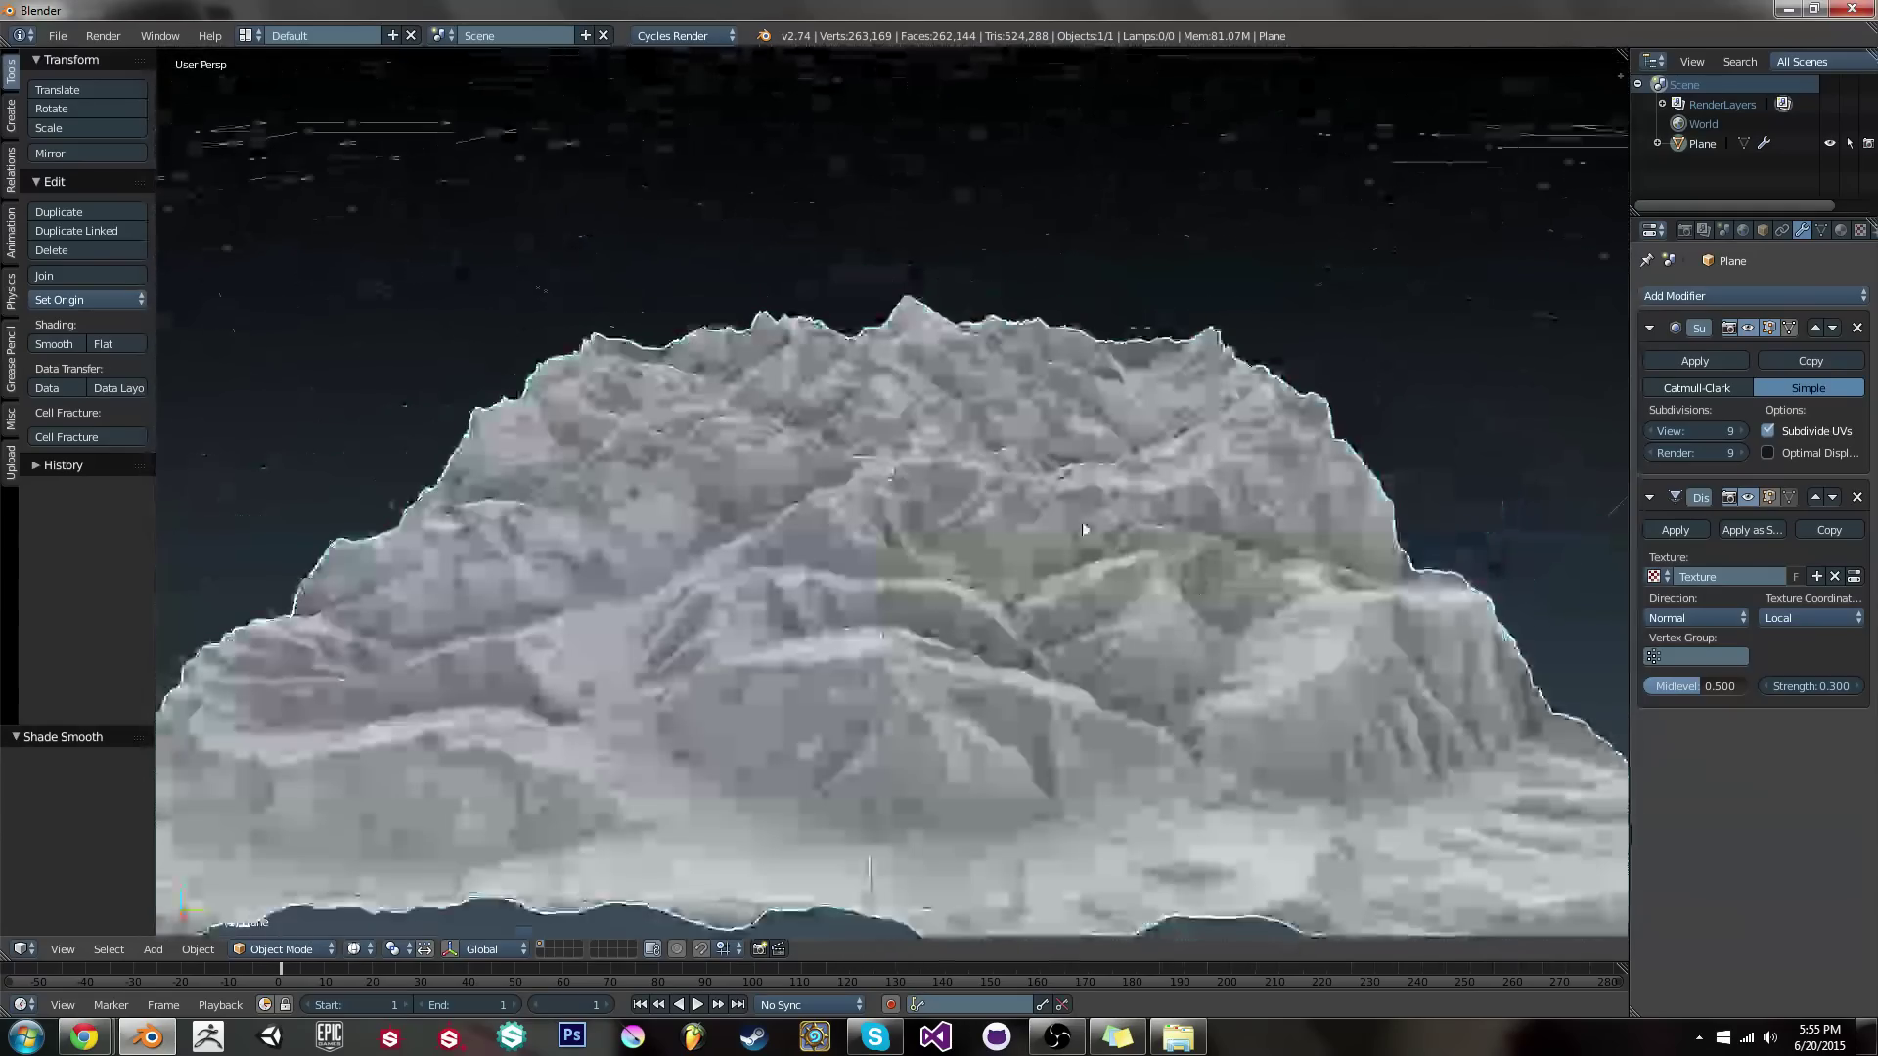
scroll(1322, 503, up, 5)
scroll(1301, 512, down, 6)
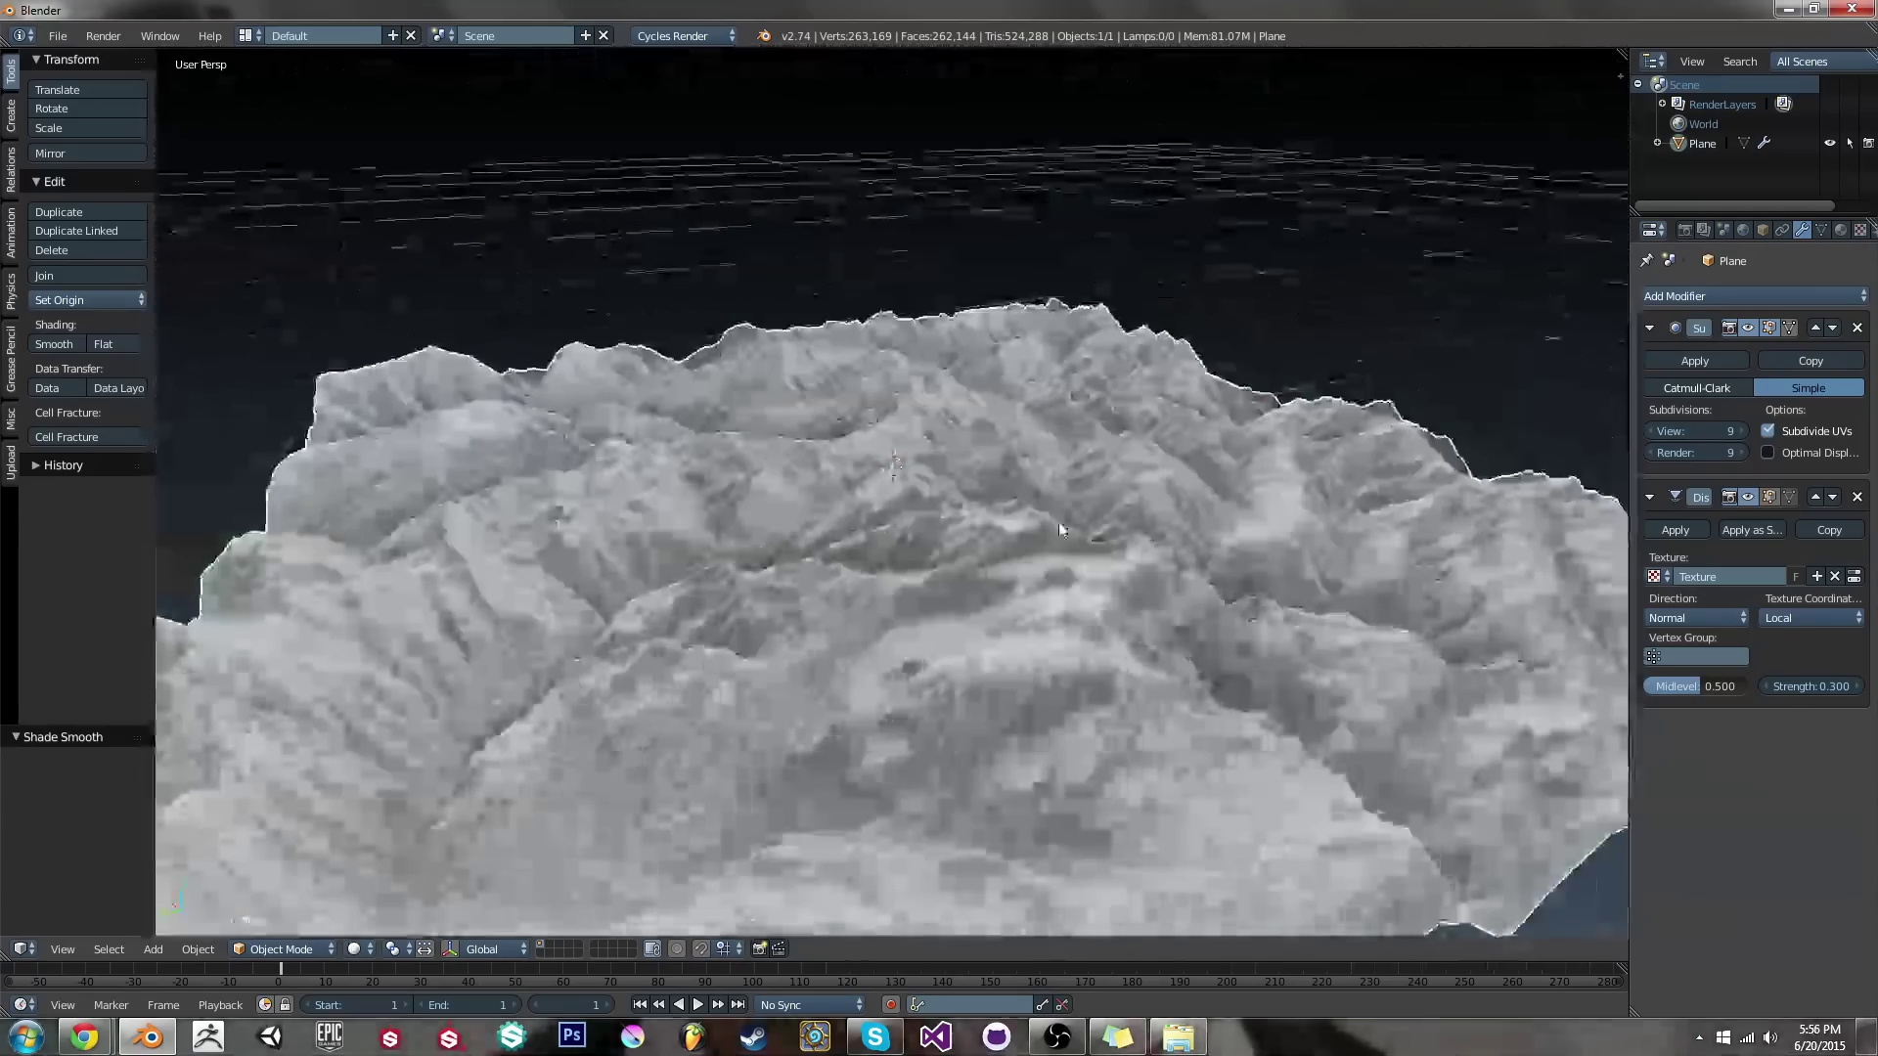
middle_drag(1059, 521, 1144, 434)
scroll(1168, 538, down, 4)
scroll(1145, 569, up, 2)
scroll(1166, 505, up, 3)
scroll(1093, 590, down, 4)
middle_drag(1163, 538, 1045, 667)
middle_drag(1068, 657, 1117, 622)
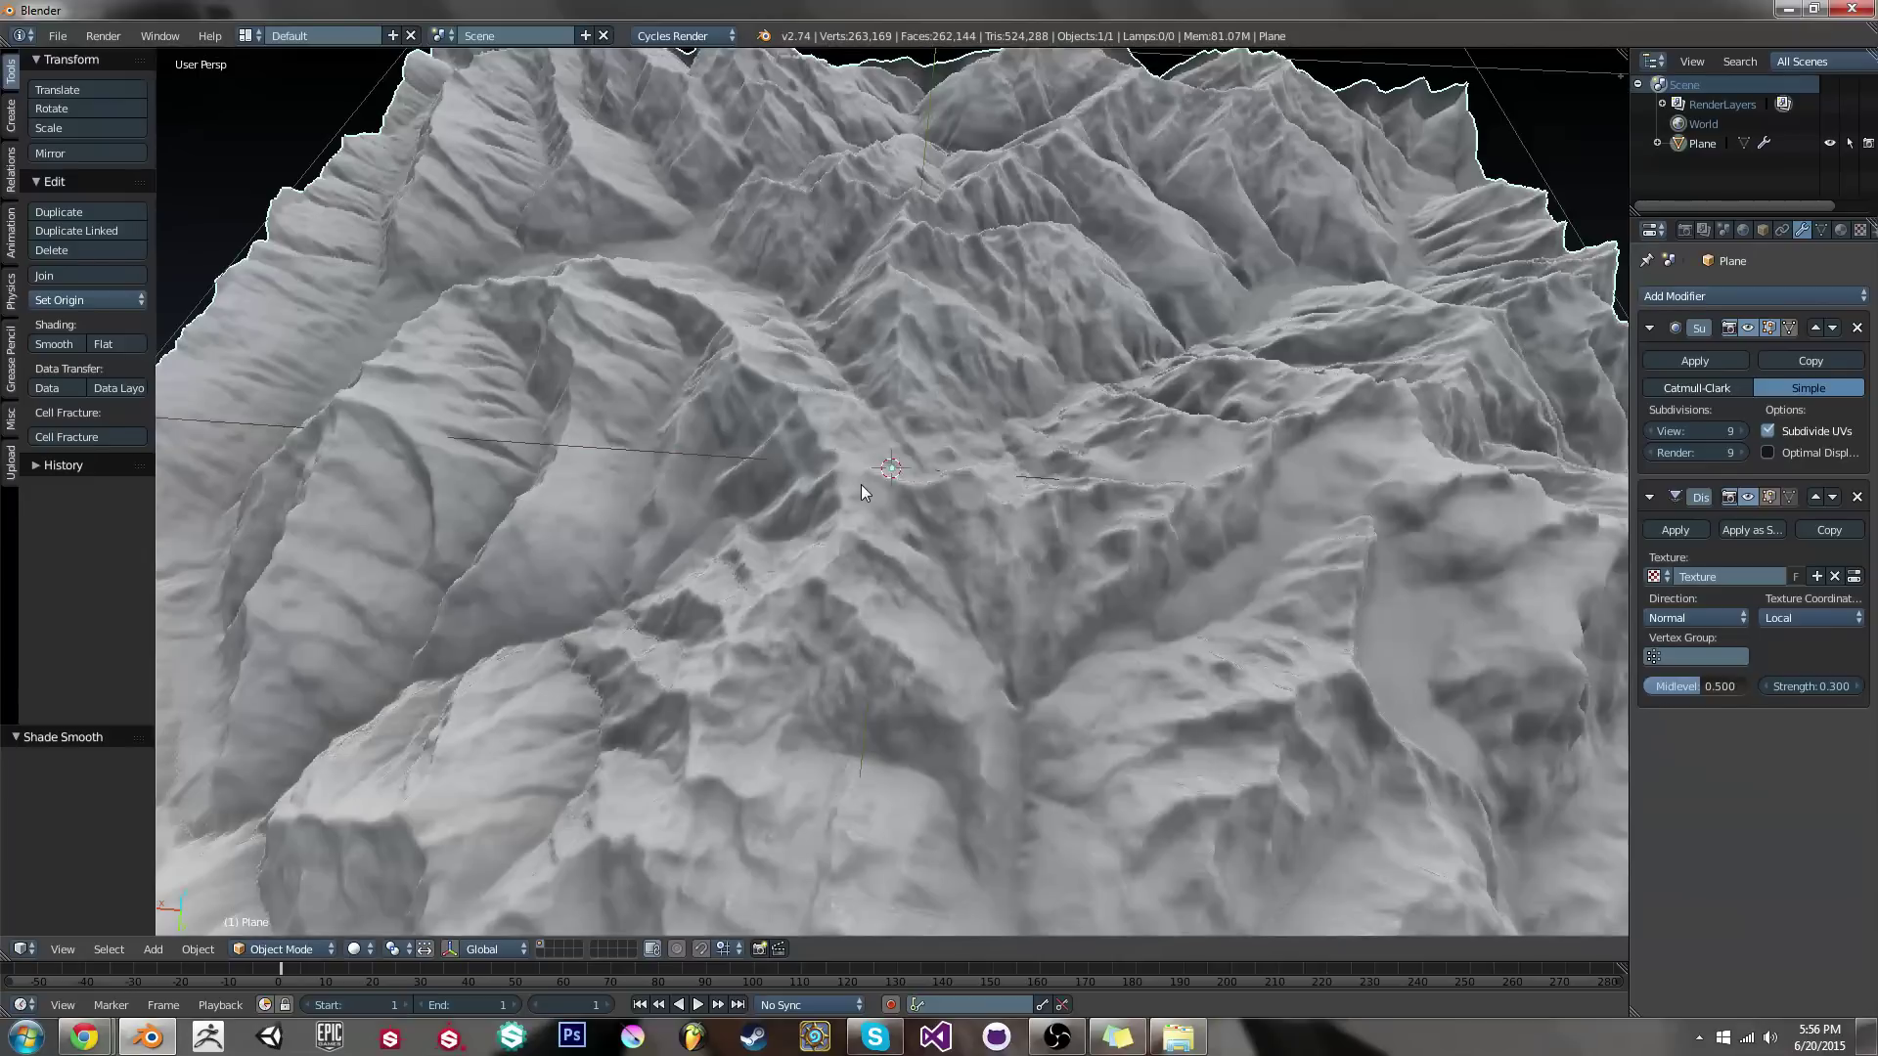
middle_drag(1104, 100, 935, 548)
scroll(1125, 460, down, 5)
scroll(878, 550, up, 5)
scroll(888, 542, down, 5)
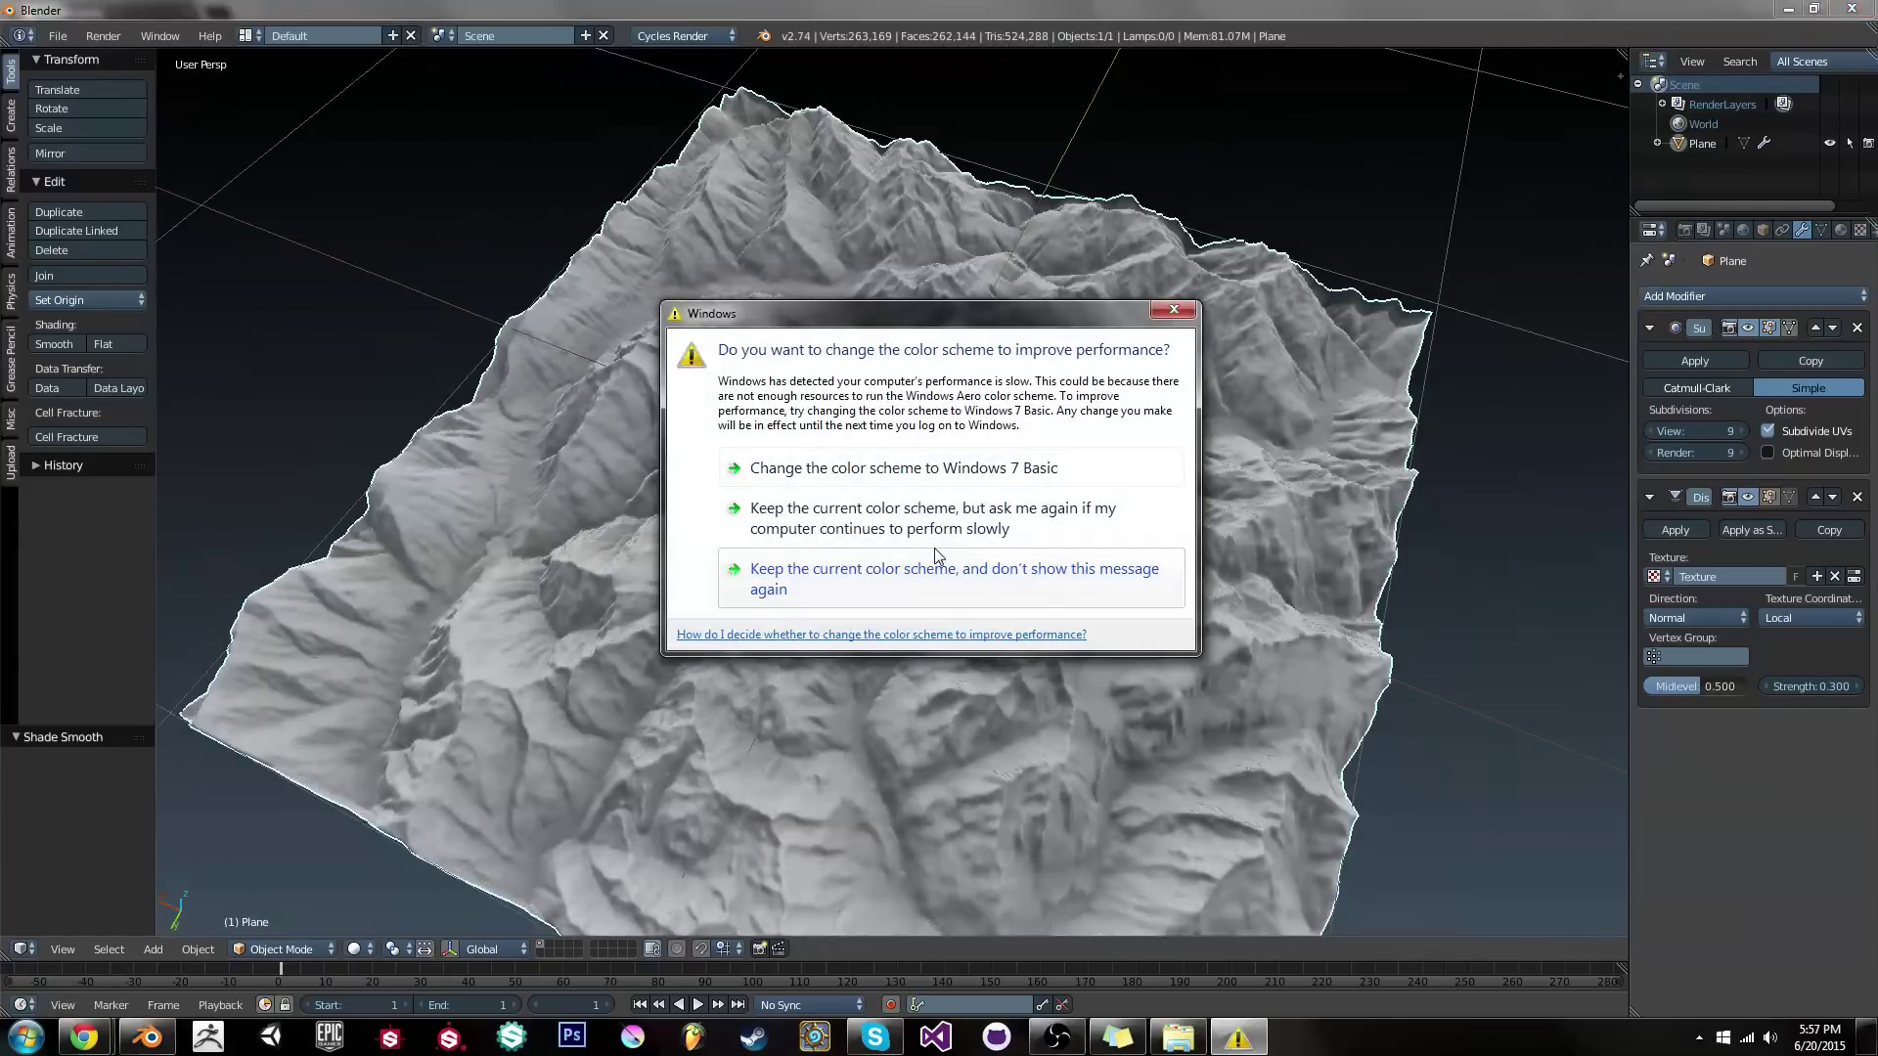
click(1176, 311)
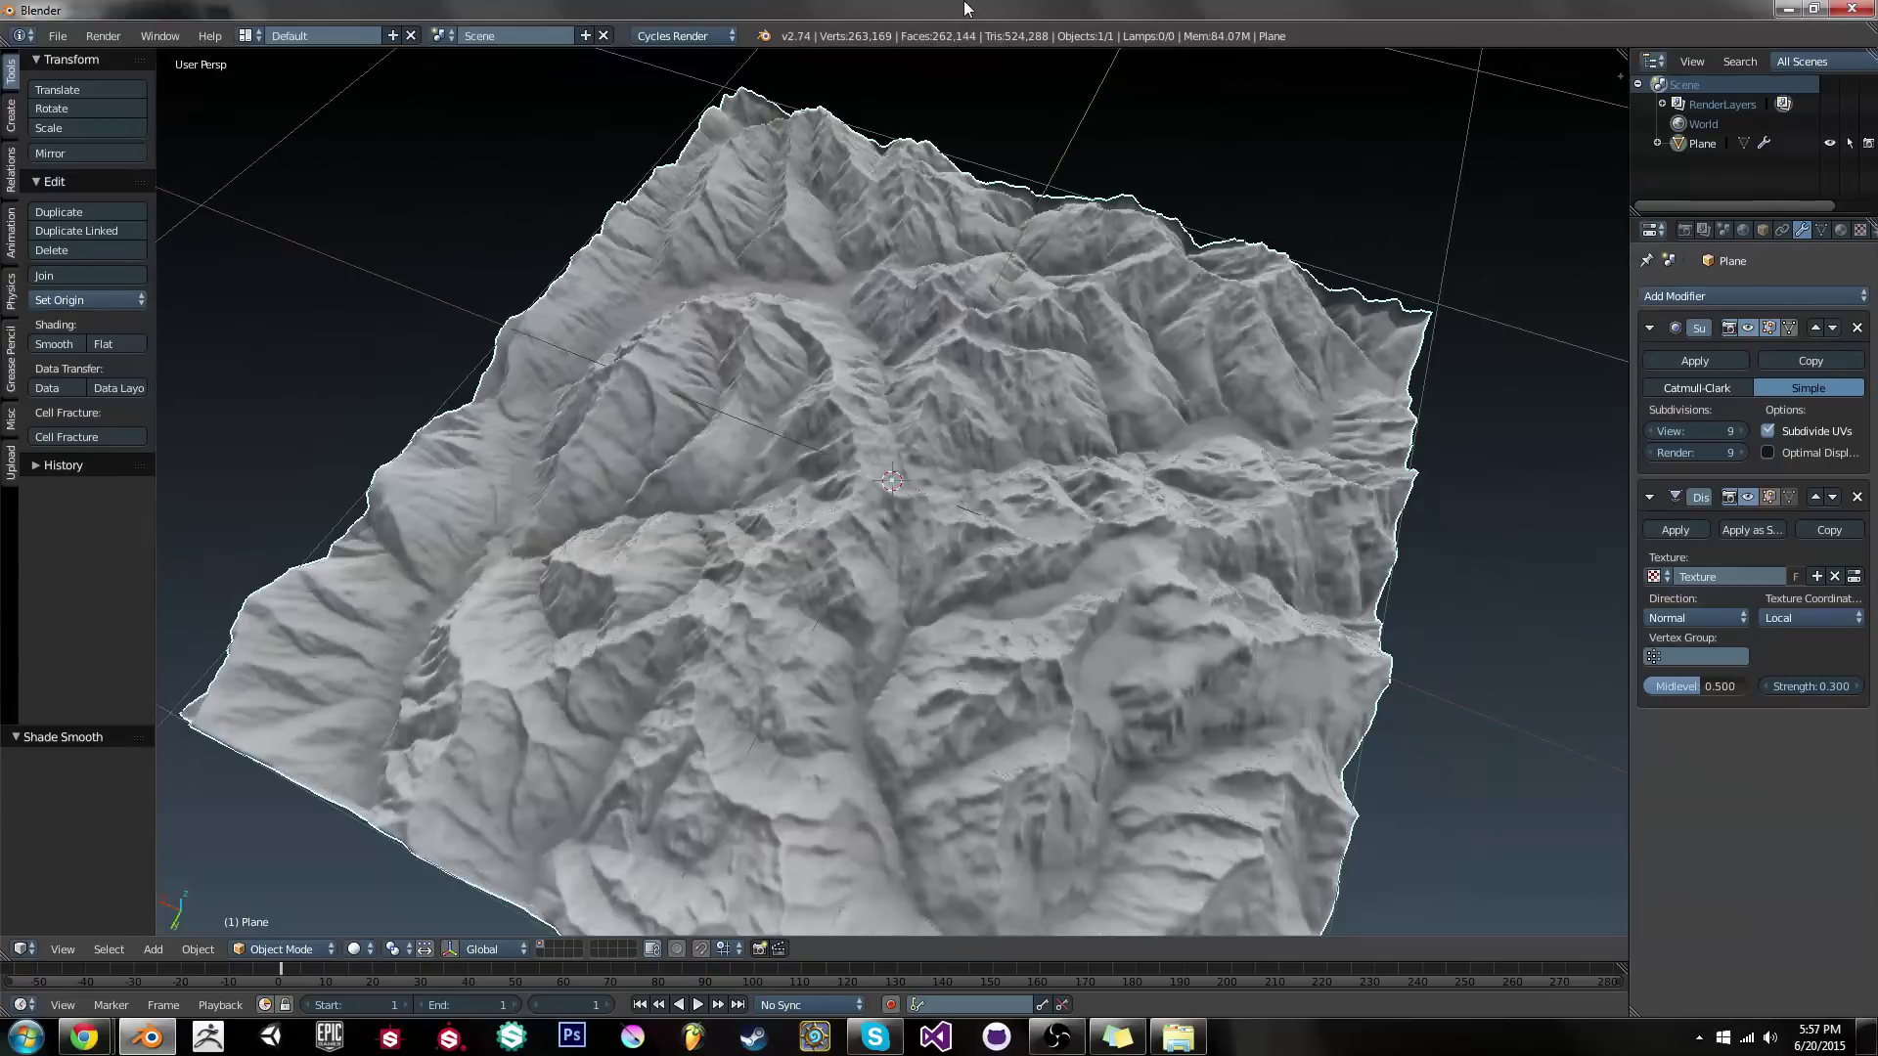
Invert the terrain's relief by setting the Displace modifier's strength to -0.3
click(1814, 687)
text(-3)
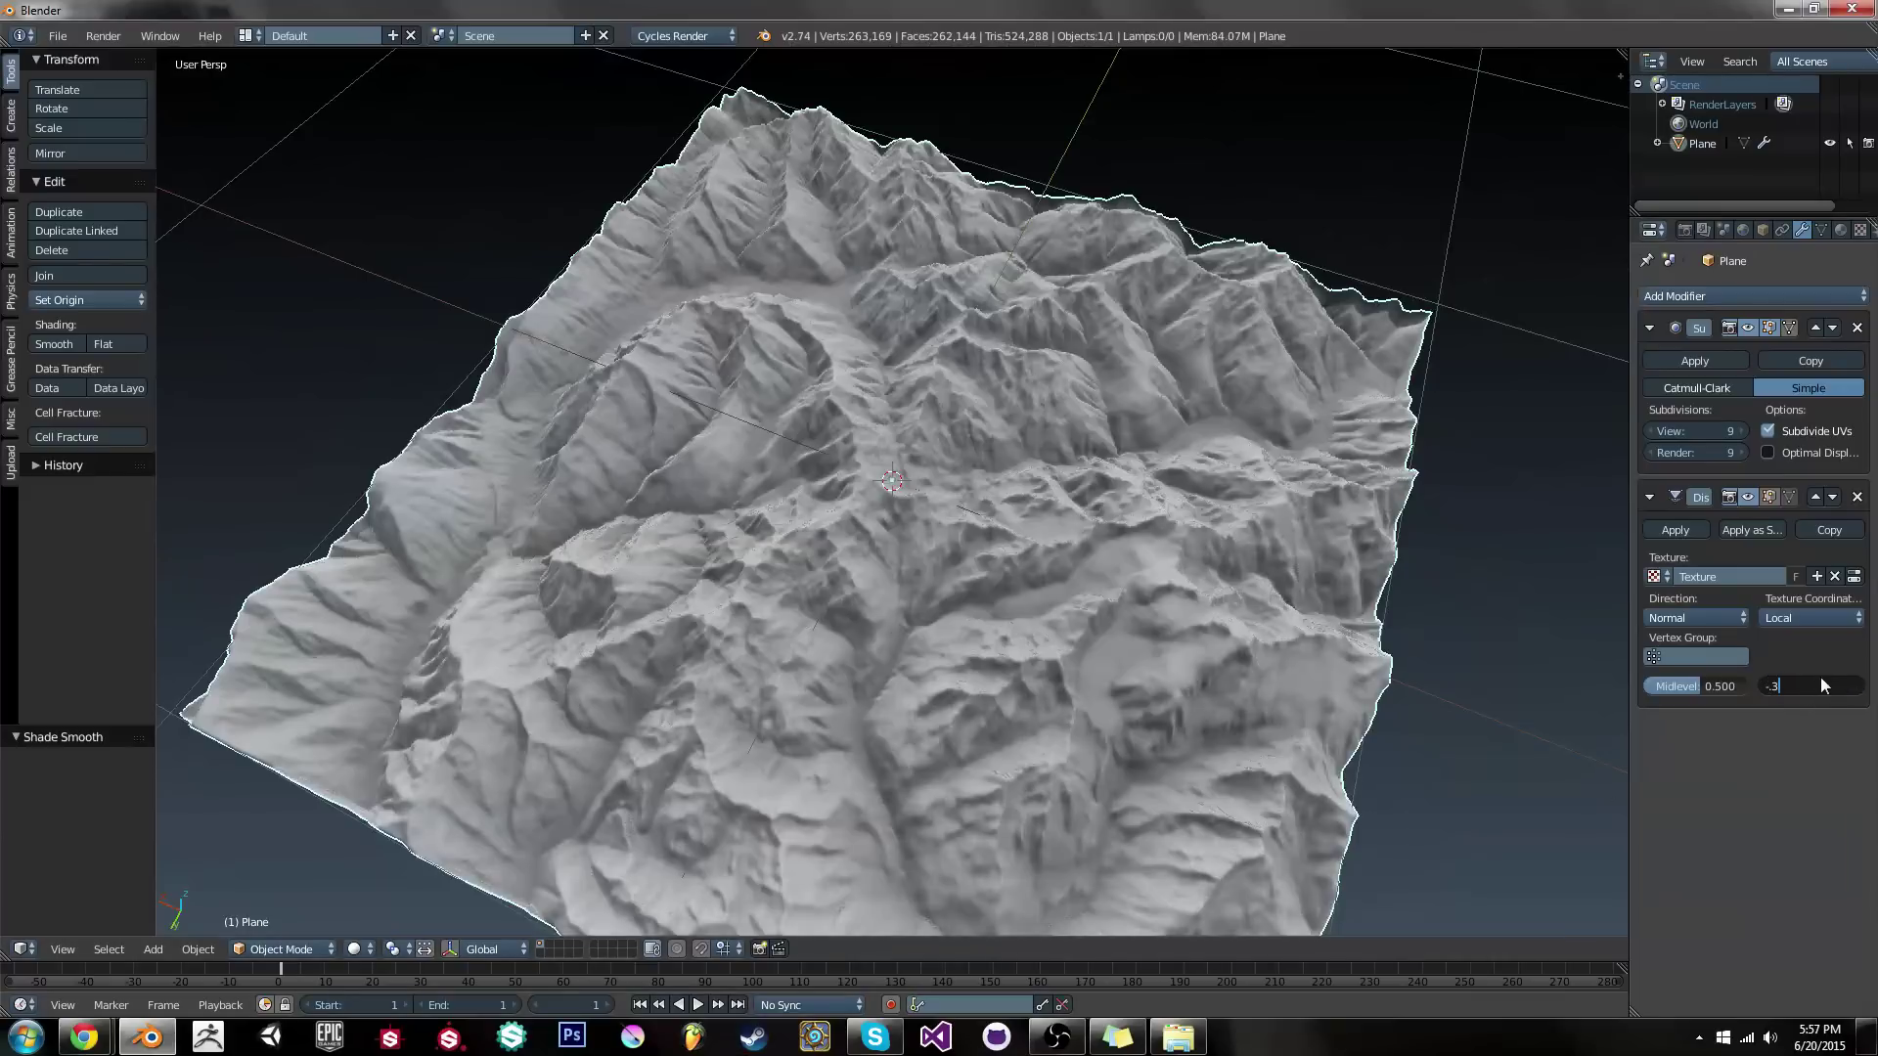
key(Return)
scroll(1205, 590, up, 3)
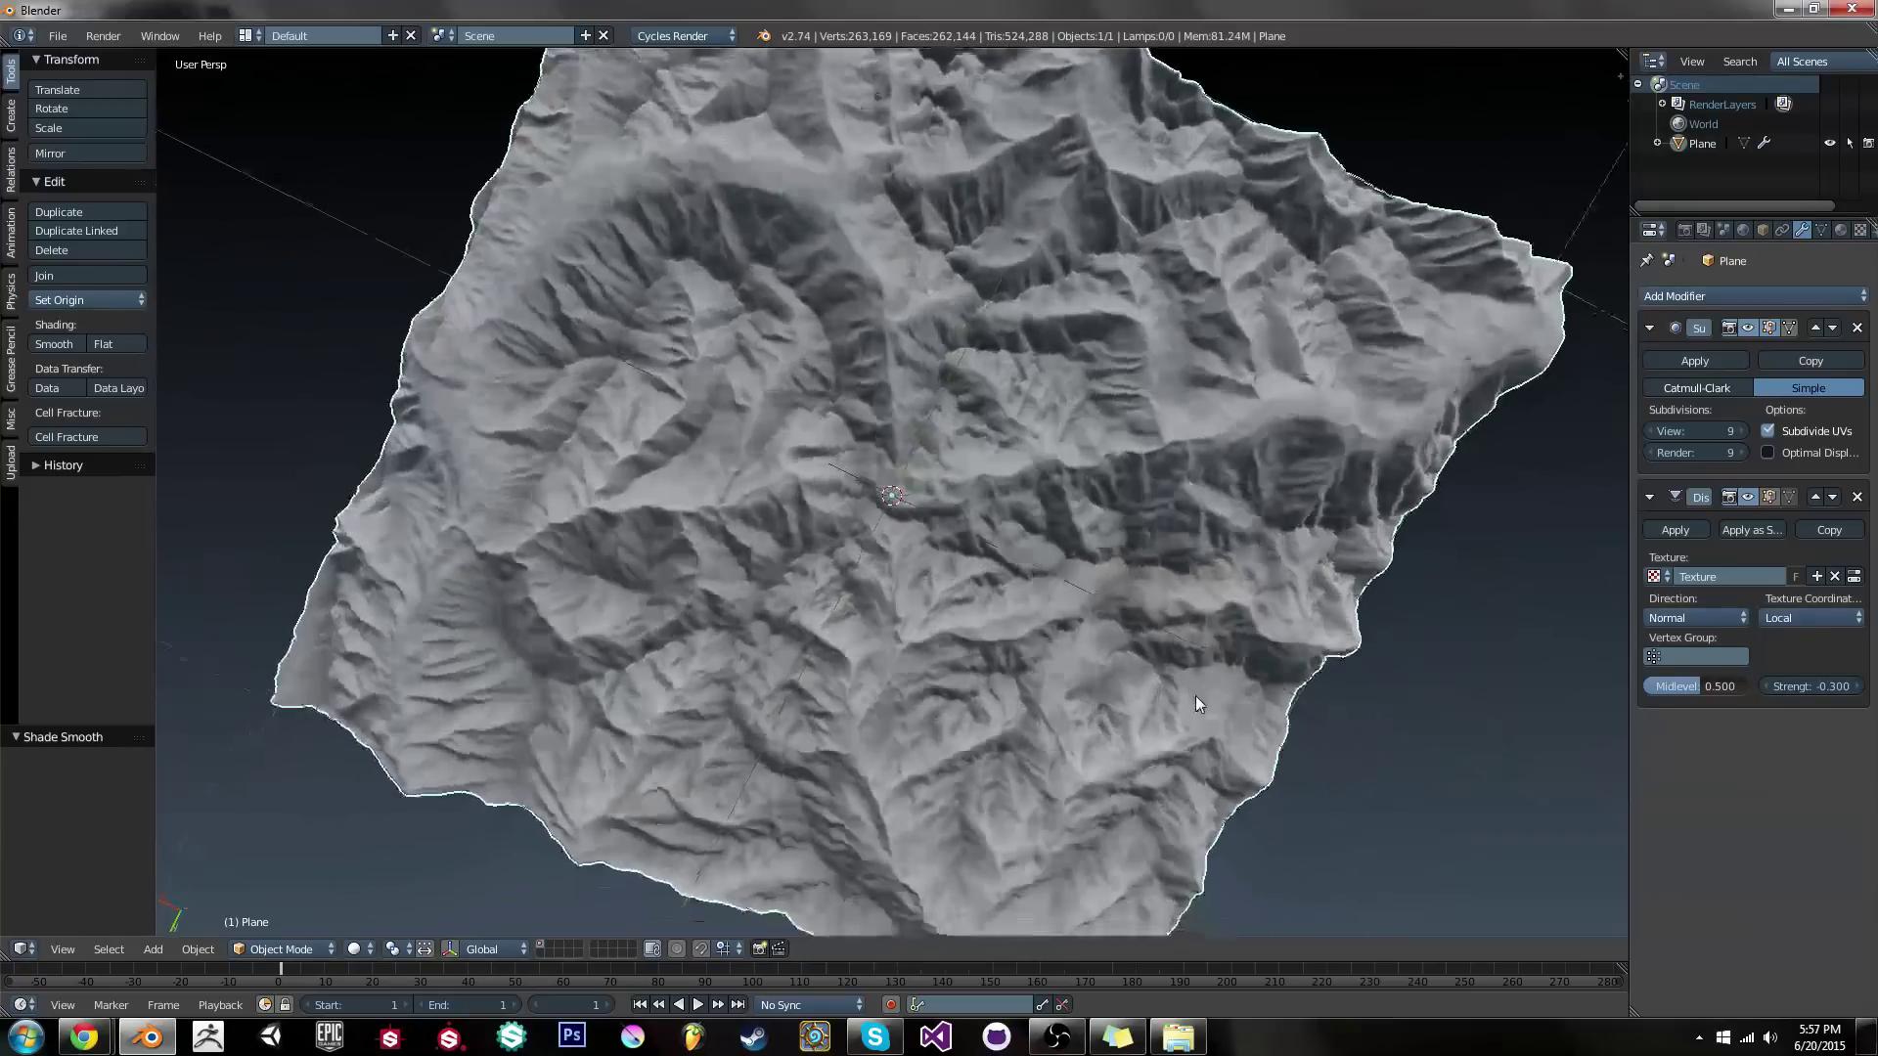
Examine the inverted terrain's ridges, valleys and edges from several angles and distances
middle_drag(1195, 696, 1345, 587)
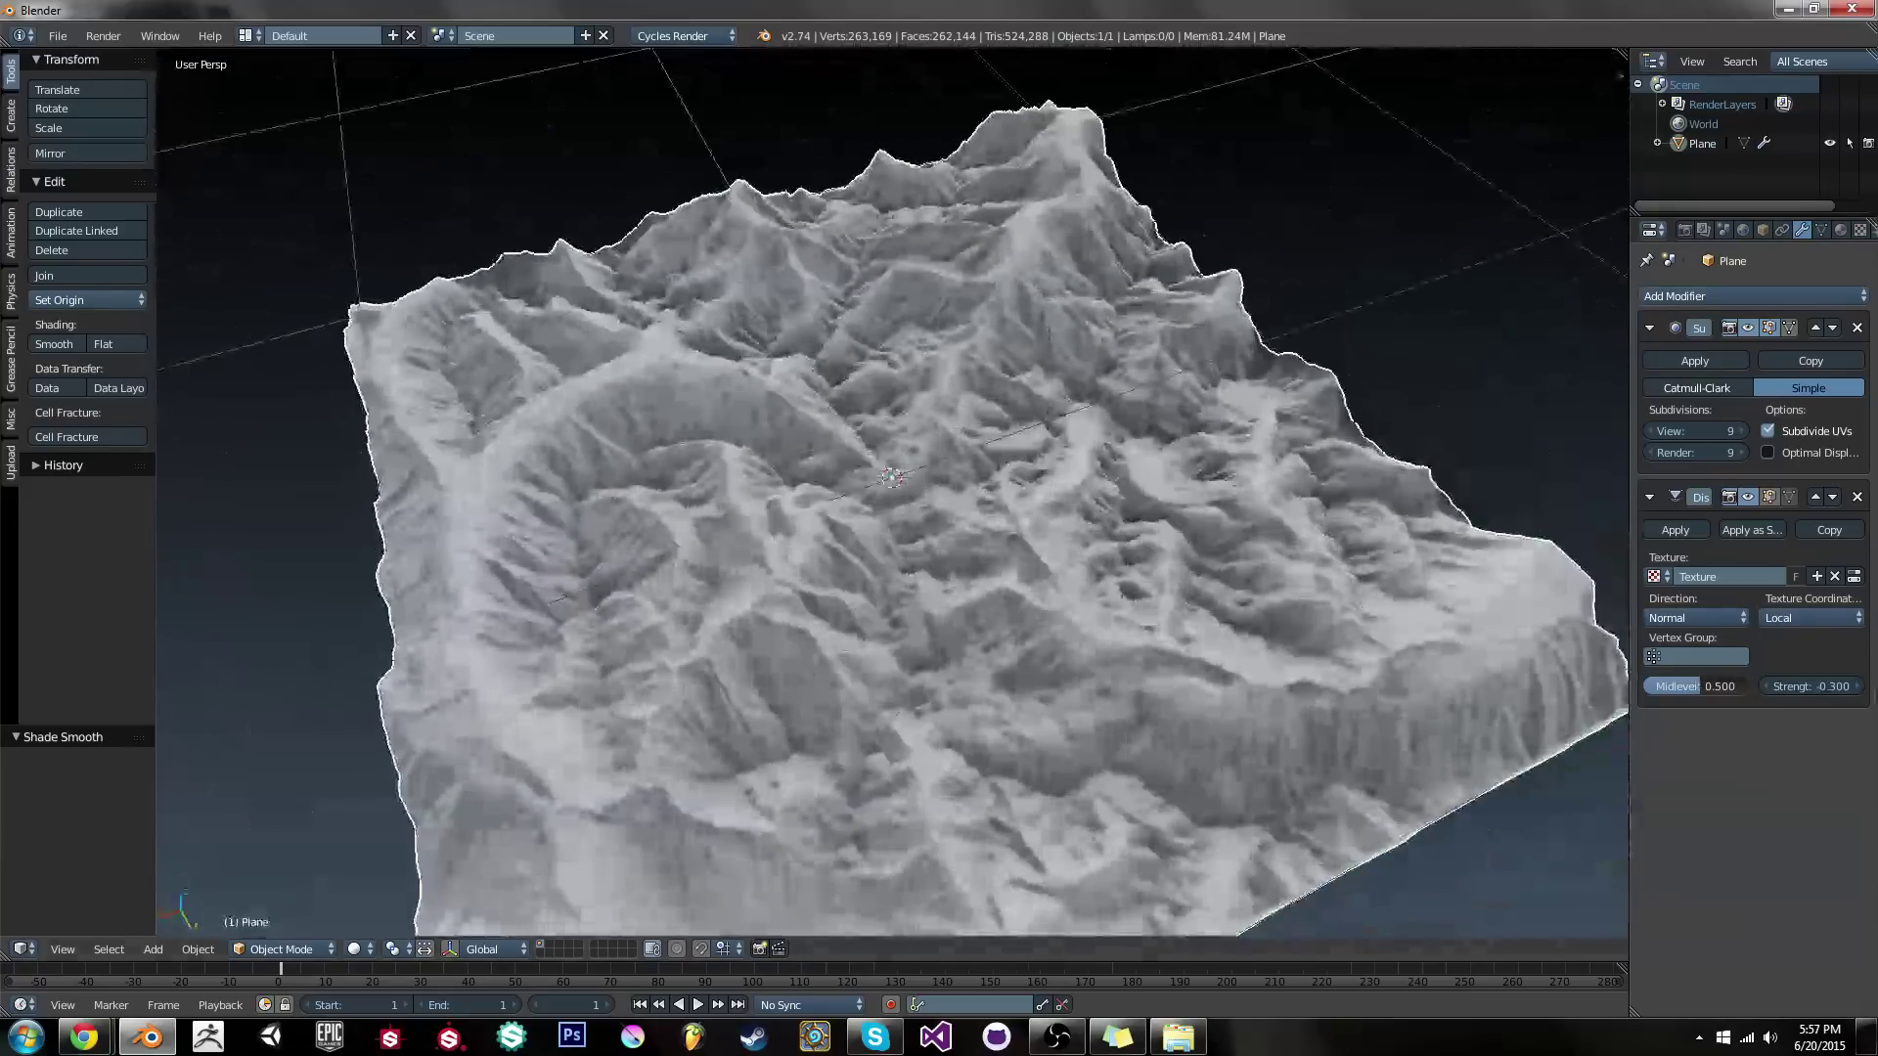
middle_drag(1432, 653, 1240, 628)
scroll(1126, 532, up, 3)
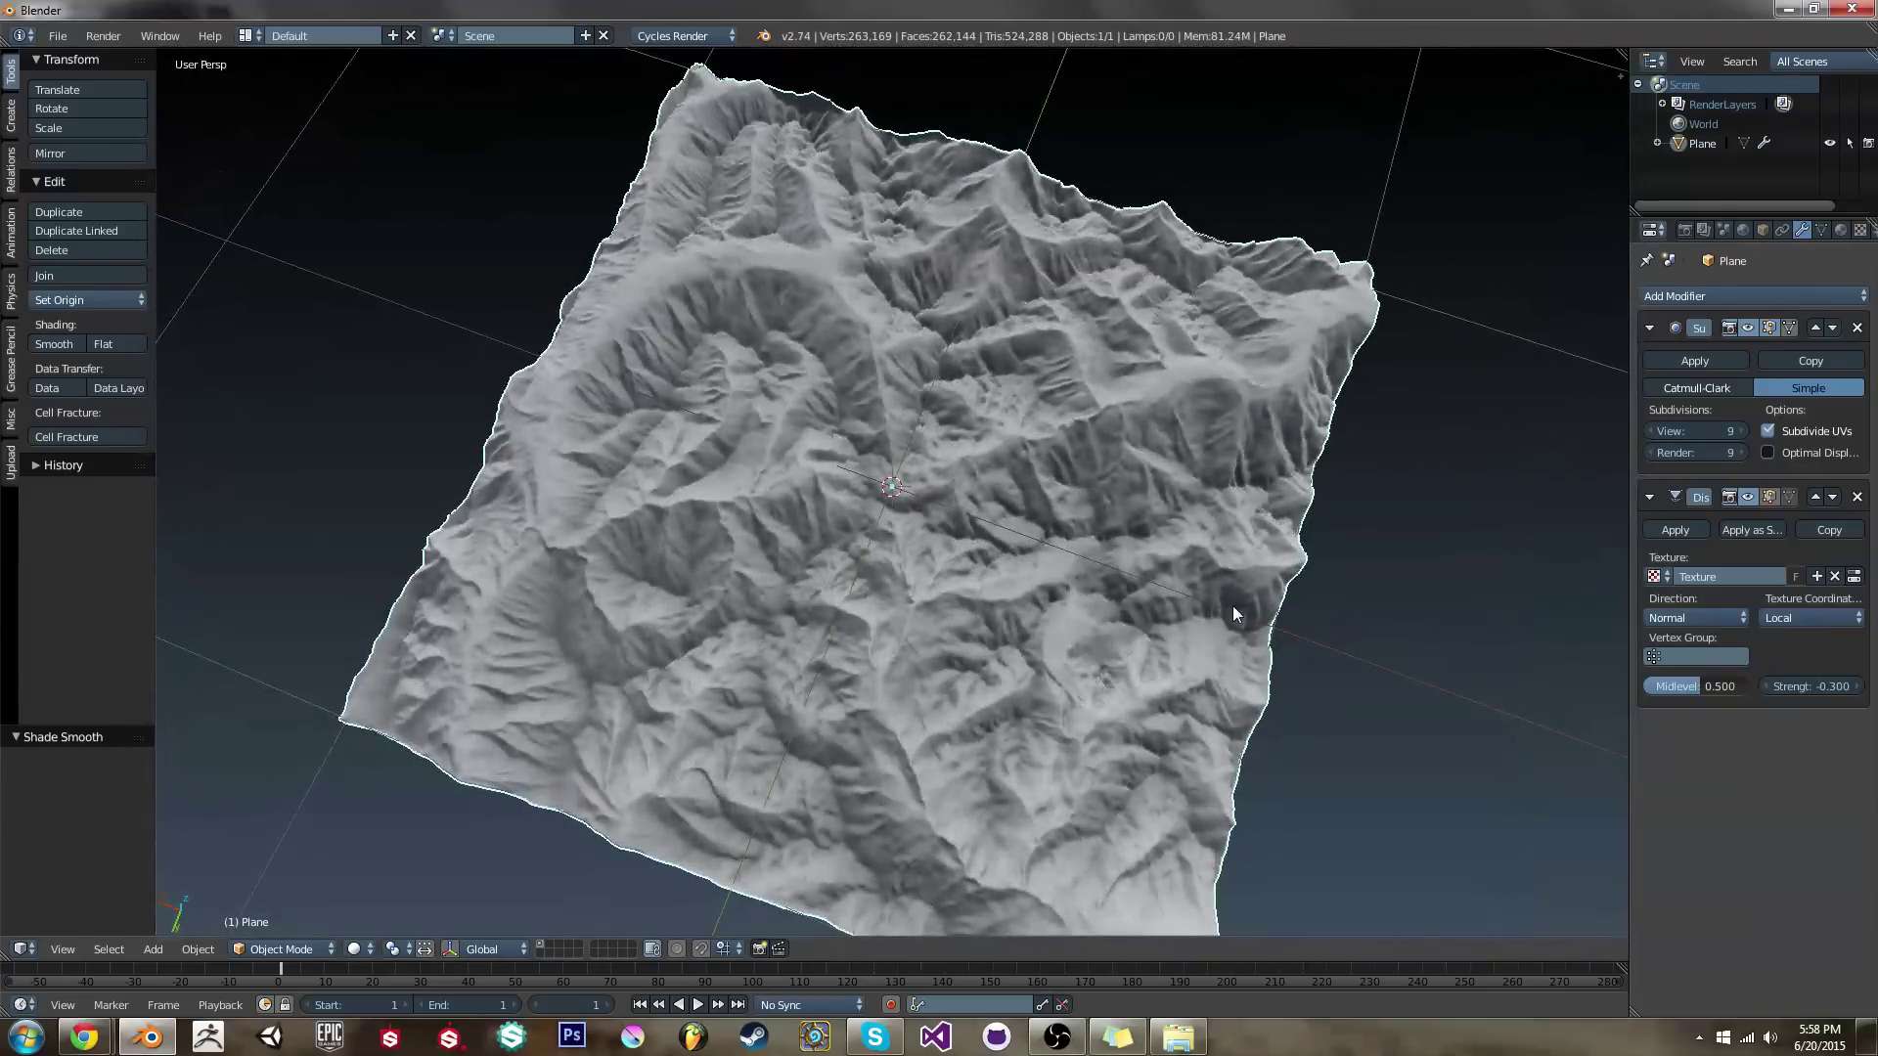
scroll(1232, 615, up, 5)
middle_drag(1212, 554, 1298, 502)
scroll(1299, 502, down, 5)
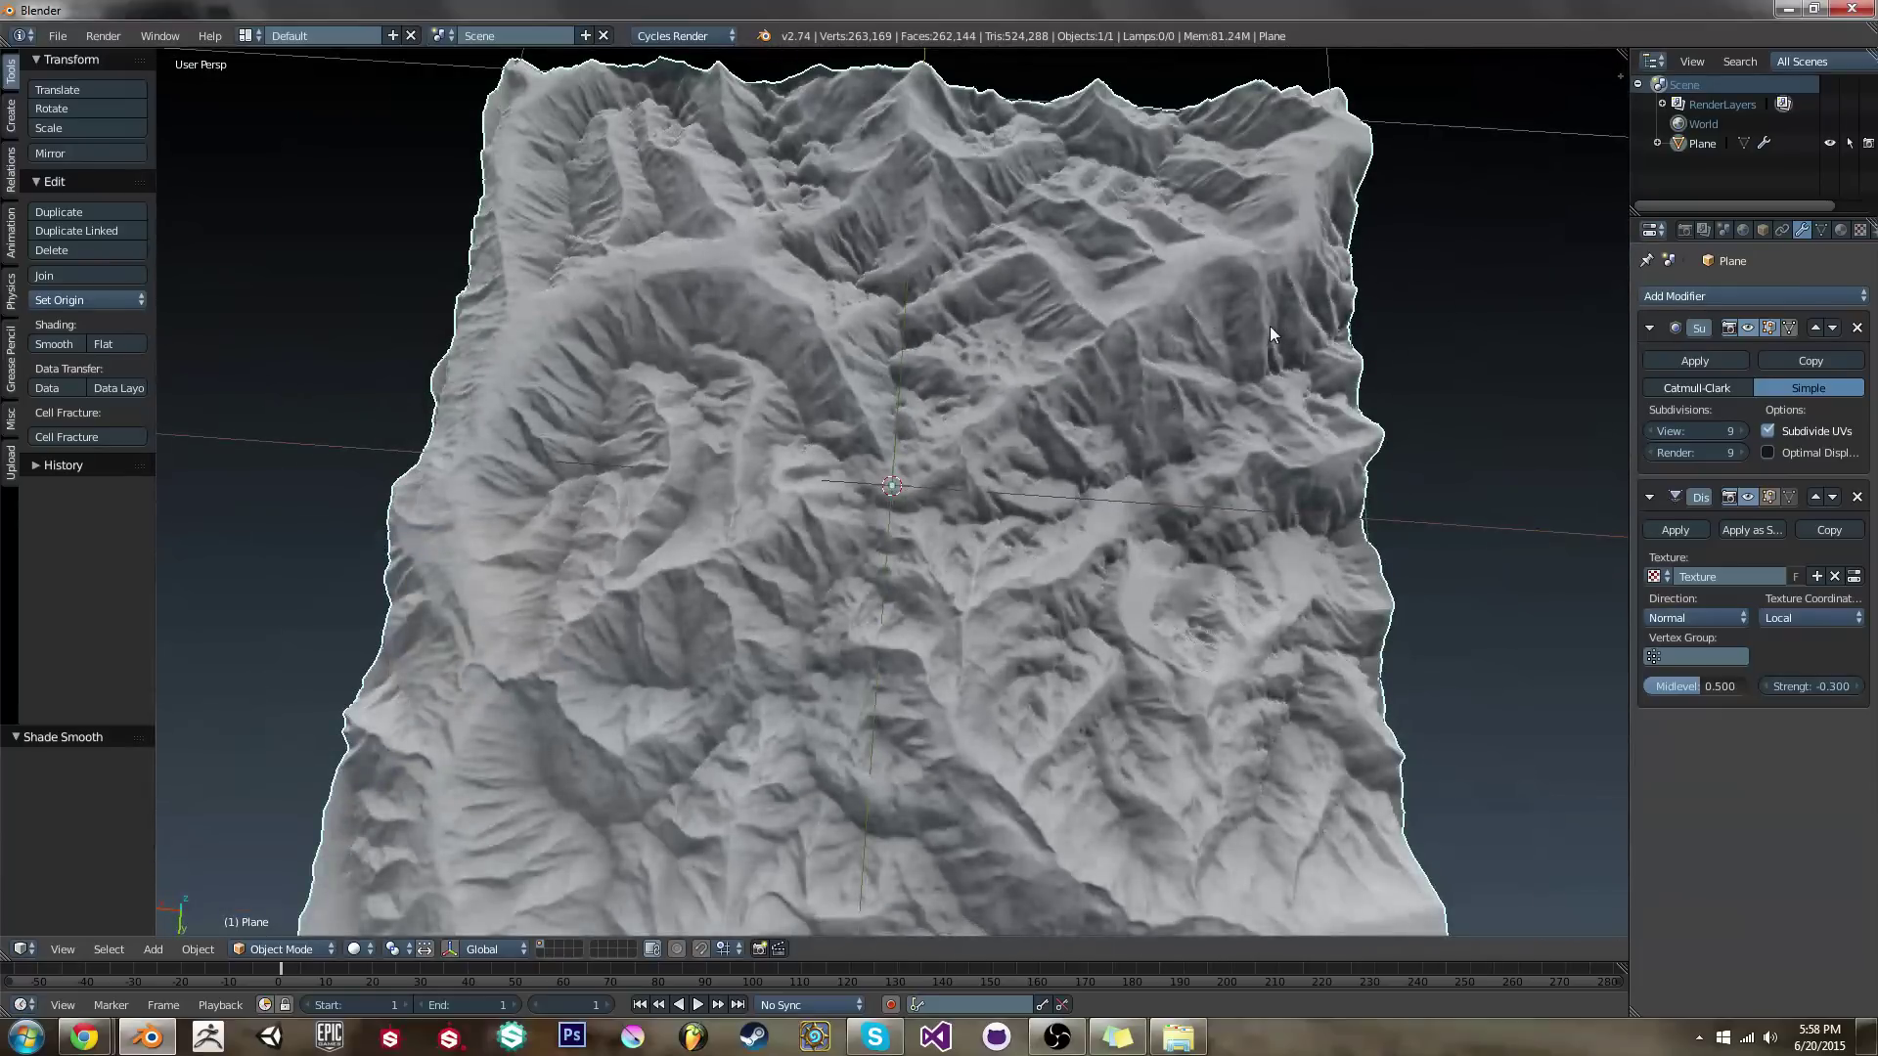
middle_drag(1270, 326, 741, 485)
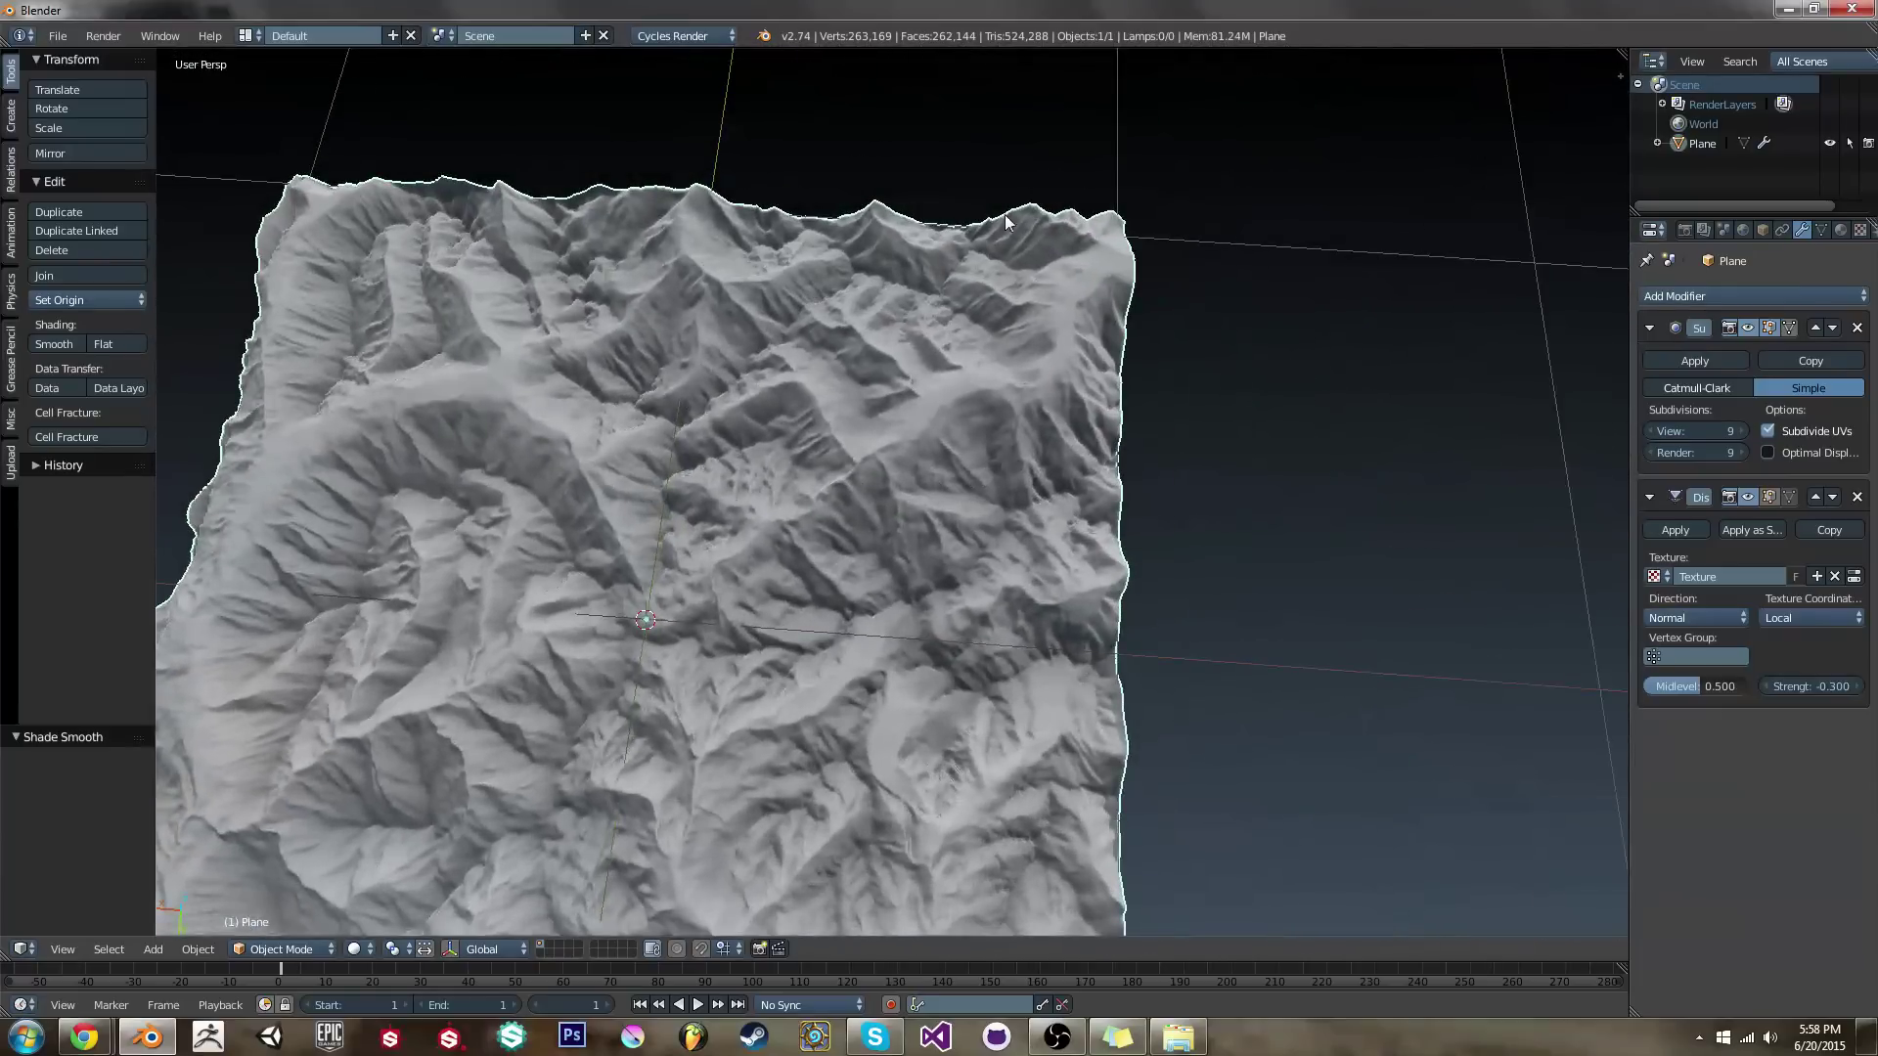
middle_drag(675, 654, 1100, 554)
scroll(1259, 477, up, 3)
middle_drag(1258, 469, 896, 595)
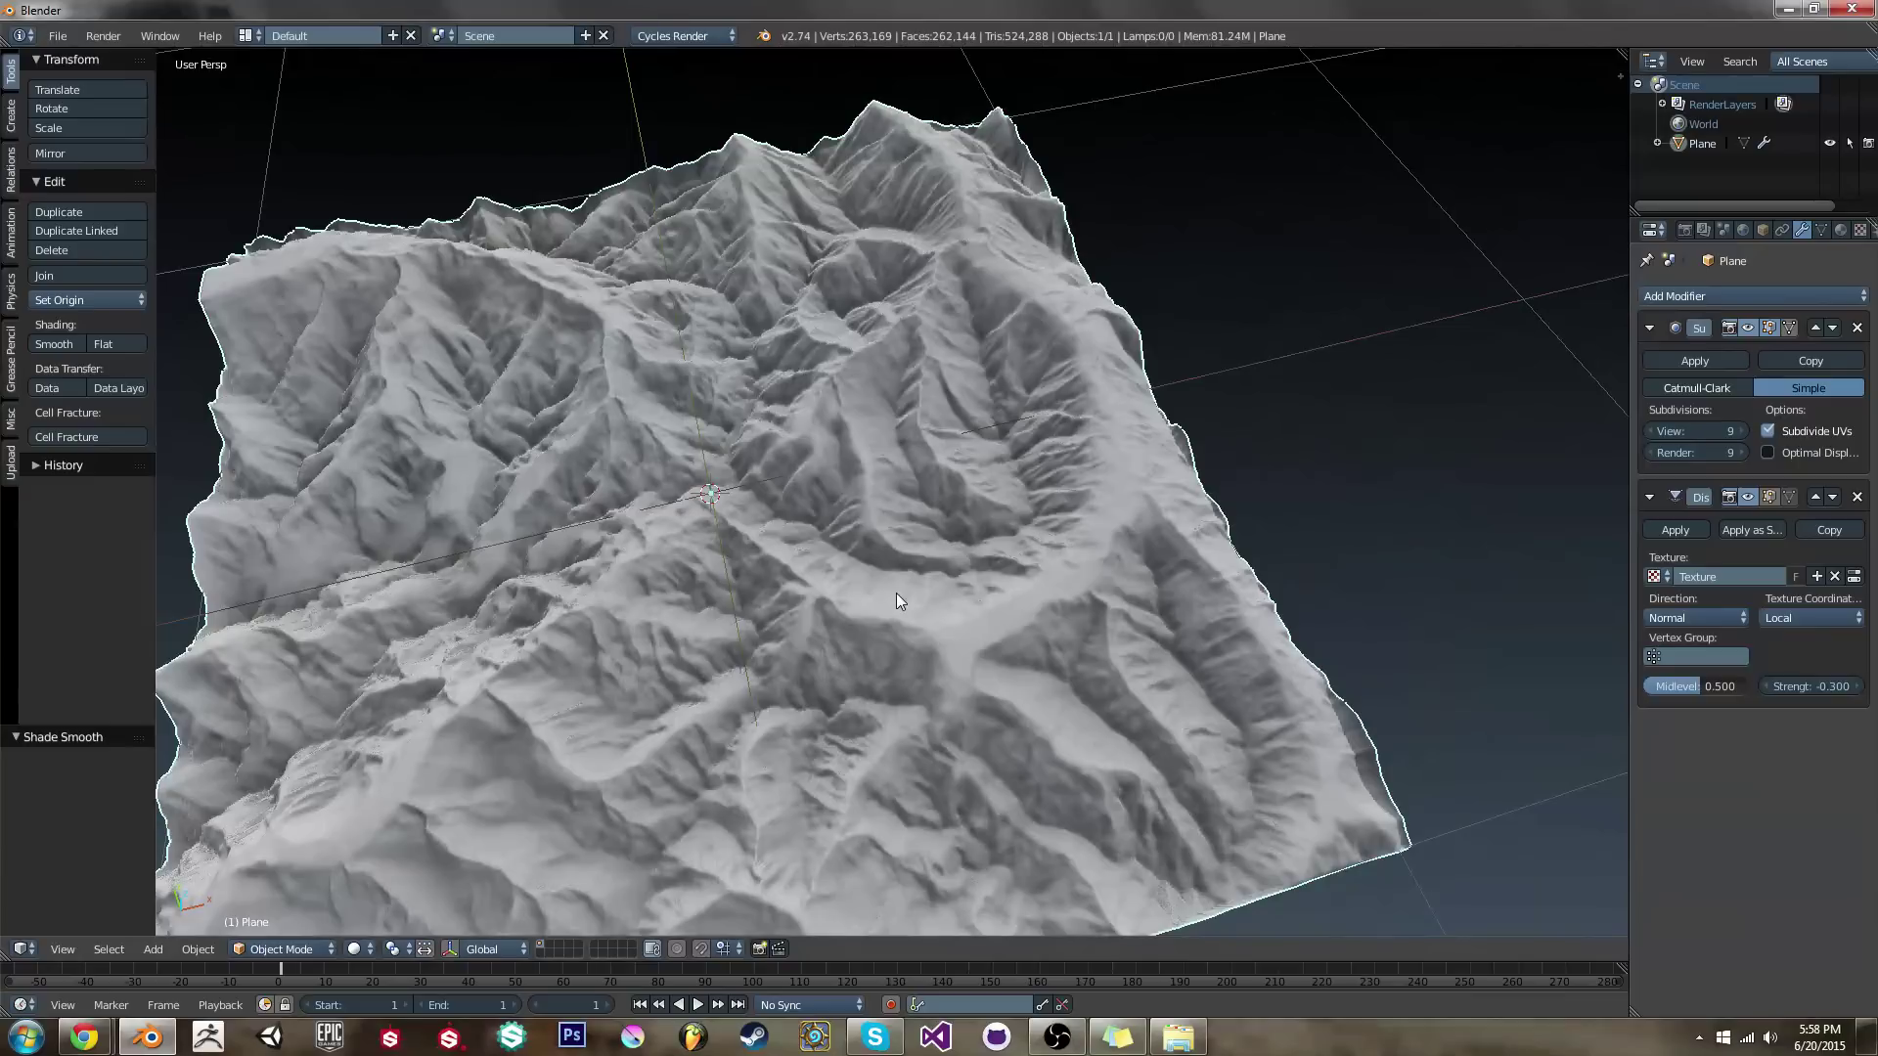
middle_drag(896, 593, 1040, 630)
scroll(995, 579, up, 6)
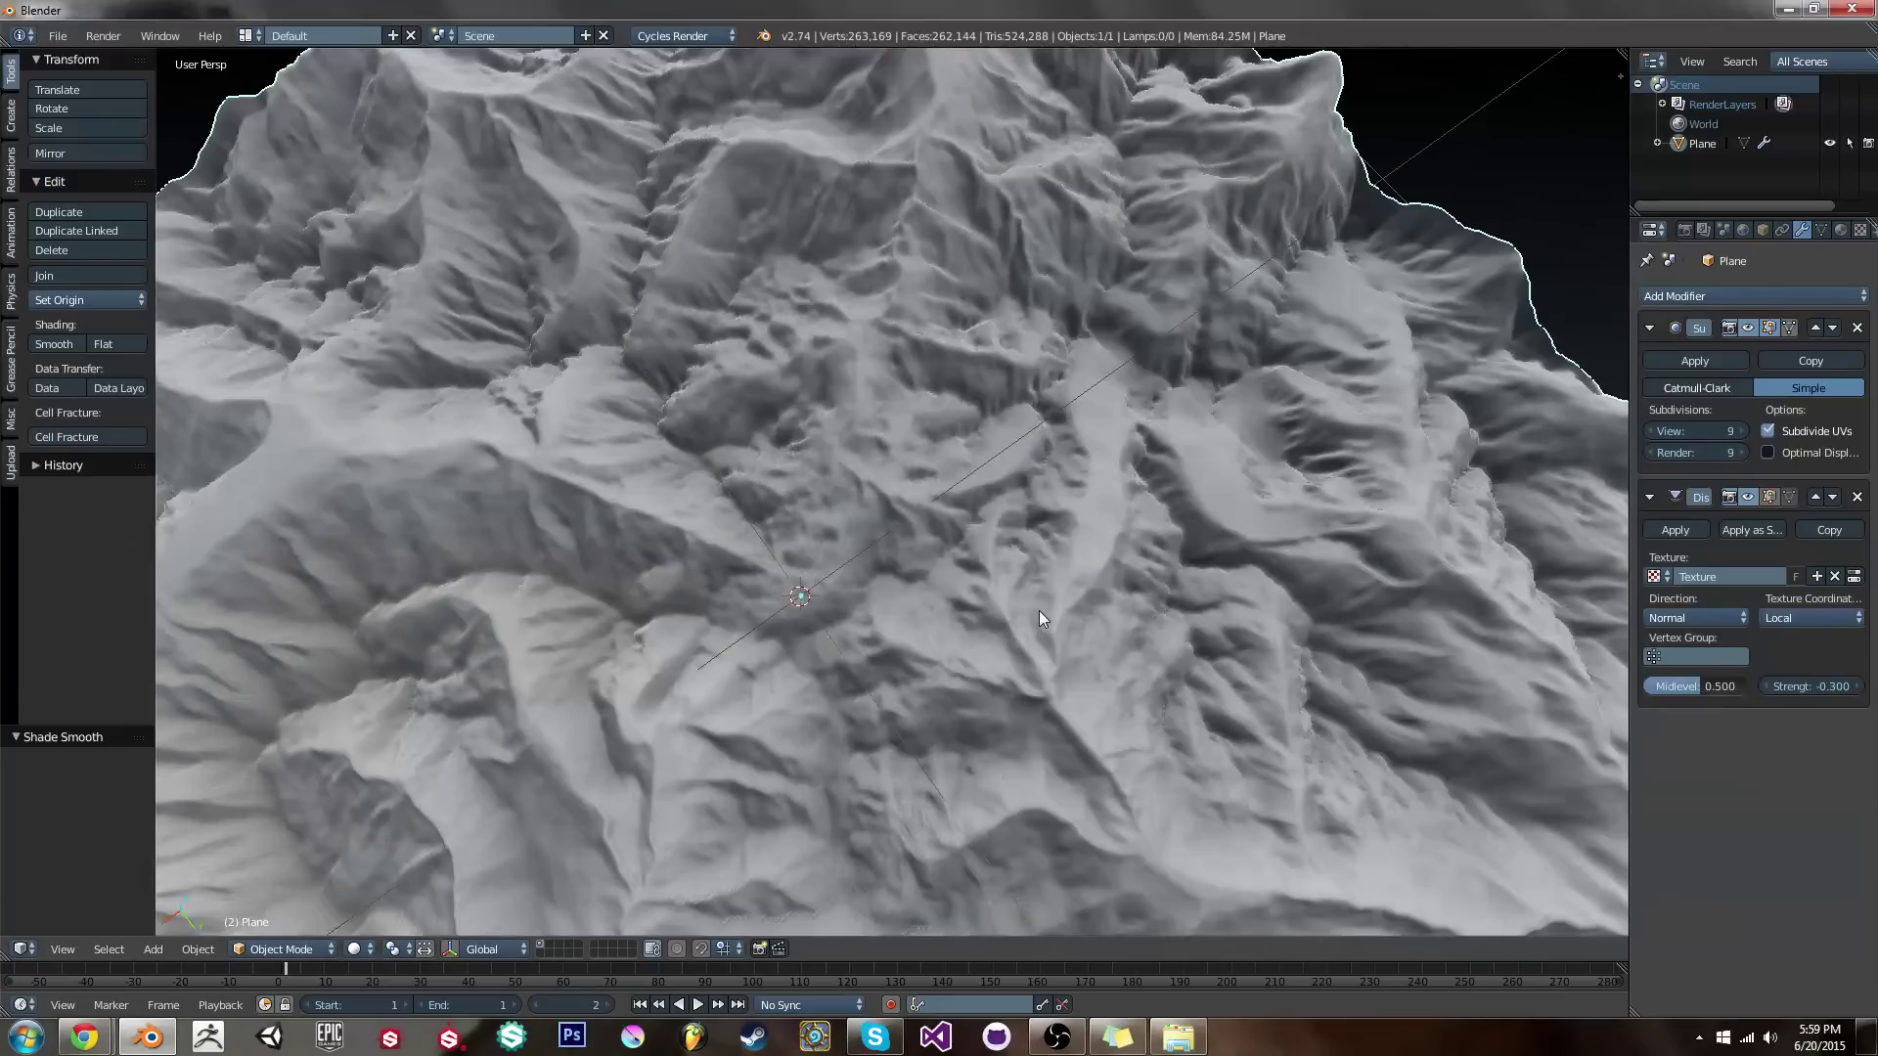
scroll(1039, 611, down, 6)
middle_drag(1064, 600, 1048, 455)
scroll(1049, 455, up, 8)
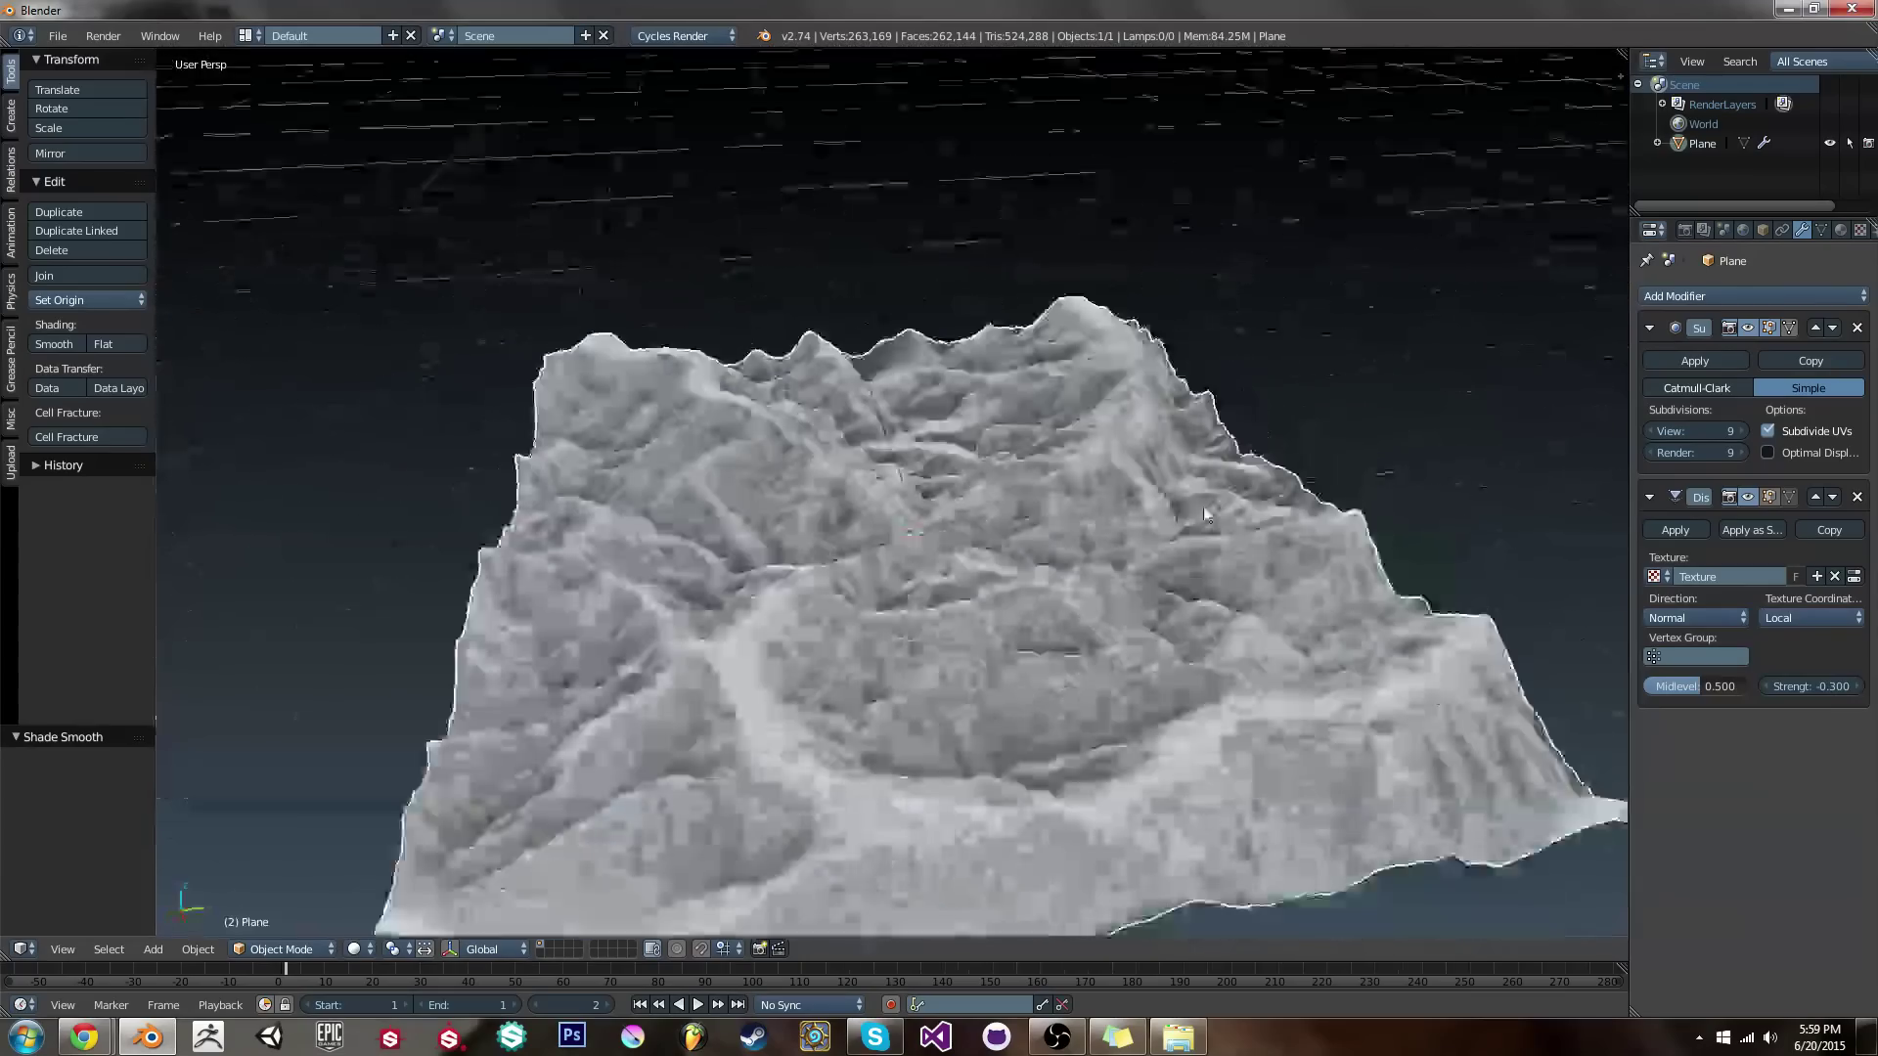
Examine the smooth-shaded inverted terrain's central peak, slopes and valley floors up close and from all around
scroll(1013, 512, up, 5)
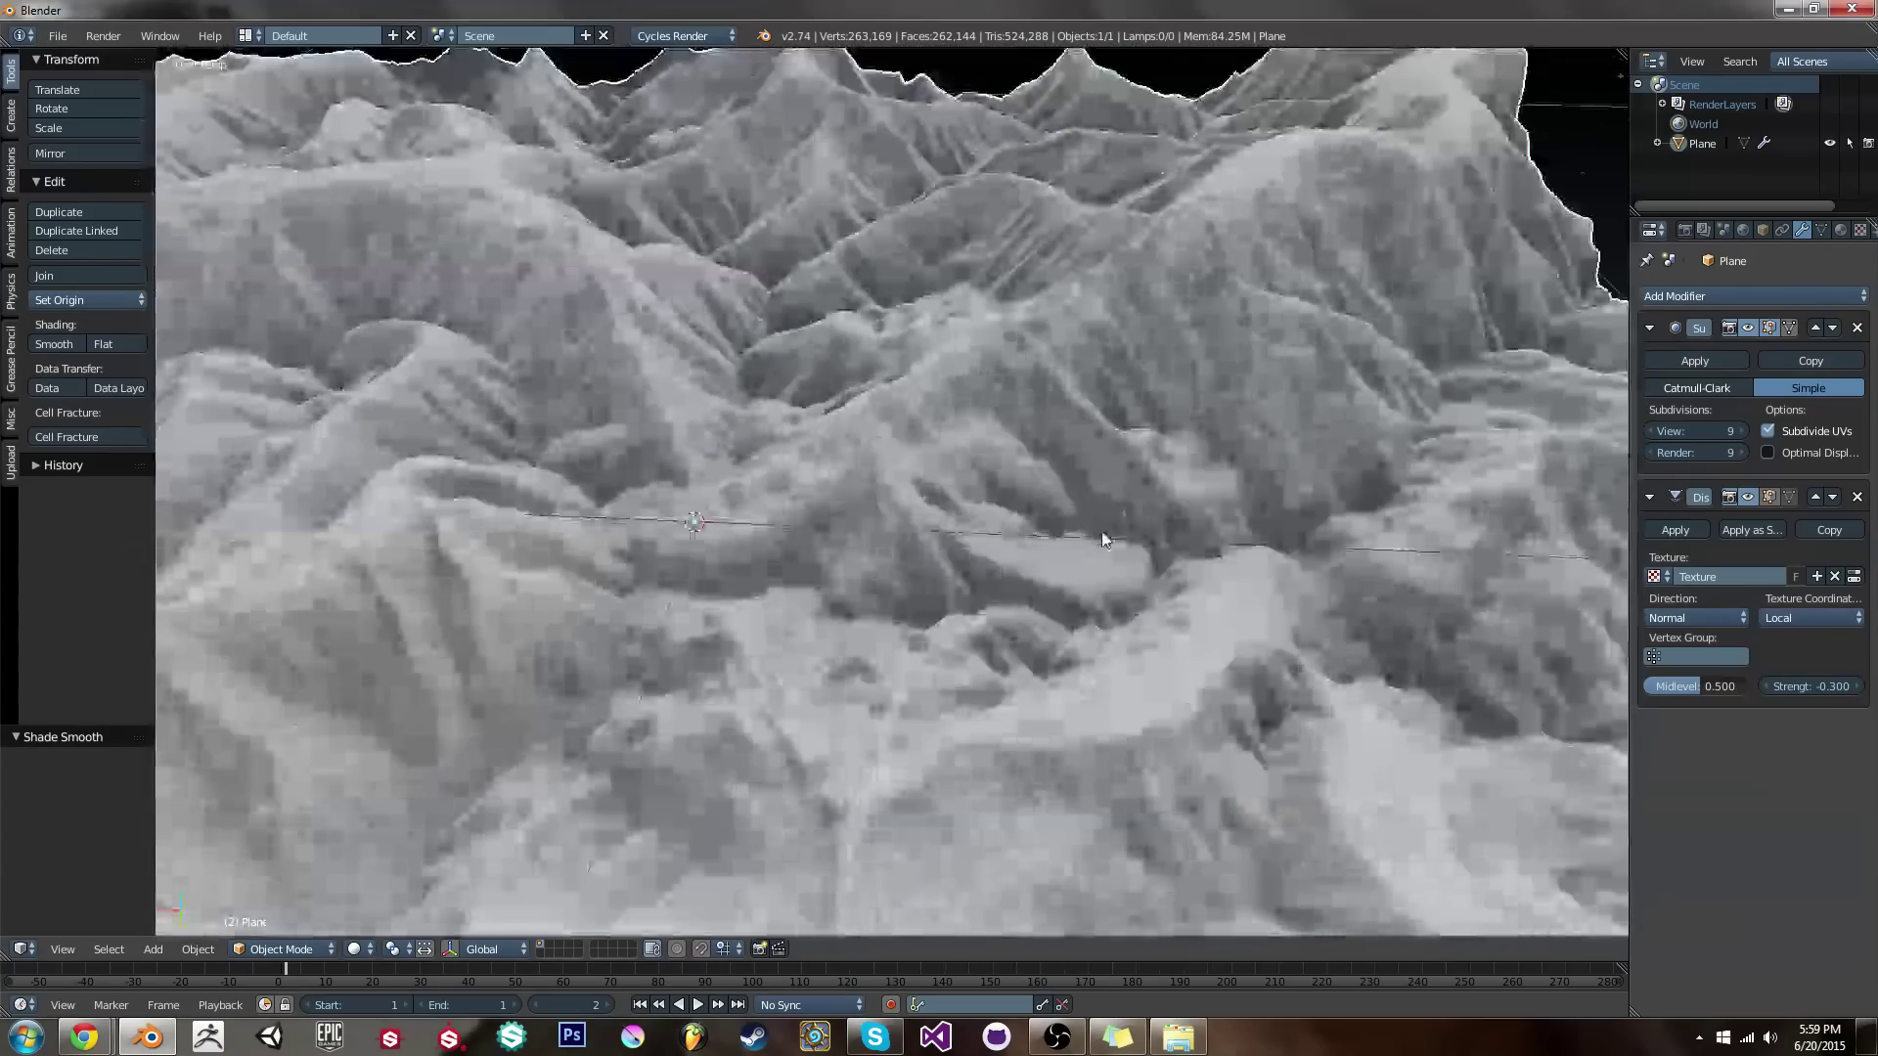
mouse_move(1014, 513)
middle_down()
mouse_move(969, 494)
mouse_move(1096, 507)
mouse_move(682, 562)
mouse_move(1043, 583)
mouse_move(825, 540)
mouse_move(1194, 548)
mouse_move(1107, 643)
mouse_move(850, 584)
mouse_move(1146, 489)
mouse_move(1152, 522)
mouse_move(1094, 602)
mouse_move(914, 587)
middle_up()
scroll(939, 579, down, 10)
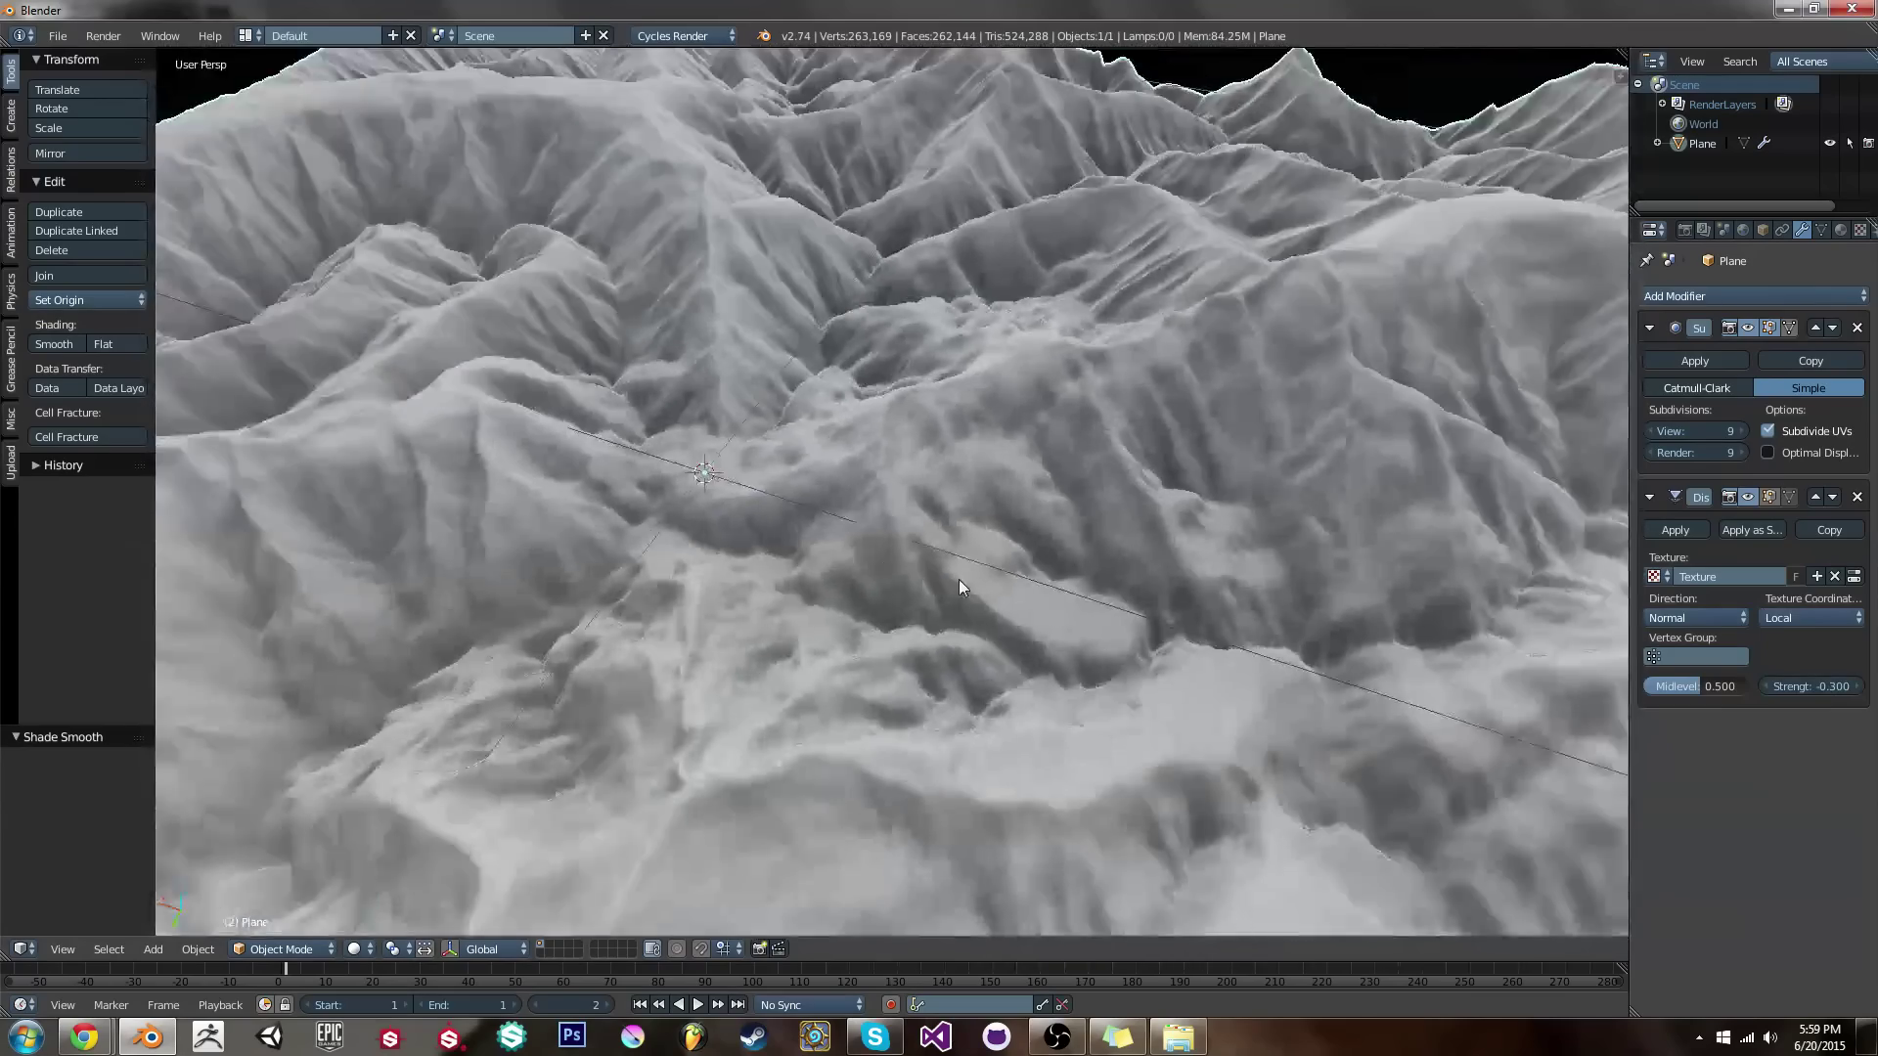
scroll(1095, 536, up, 10)
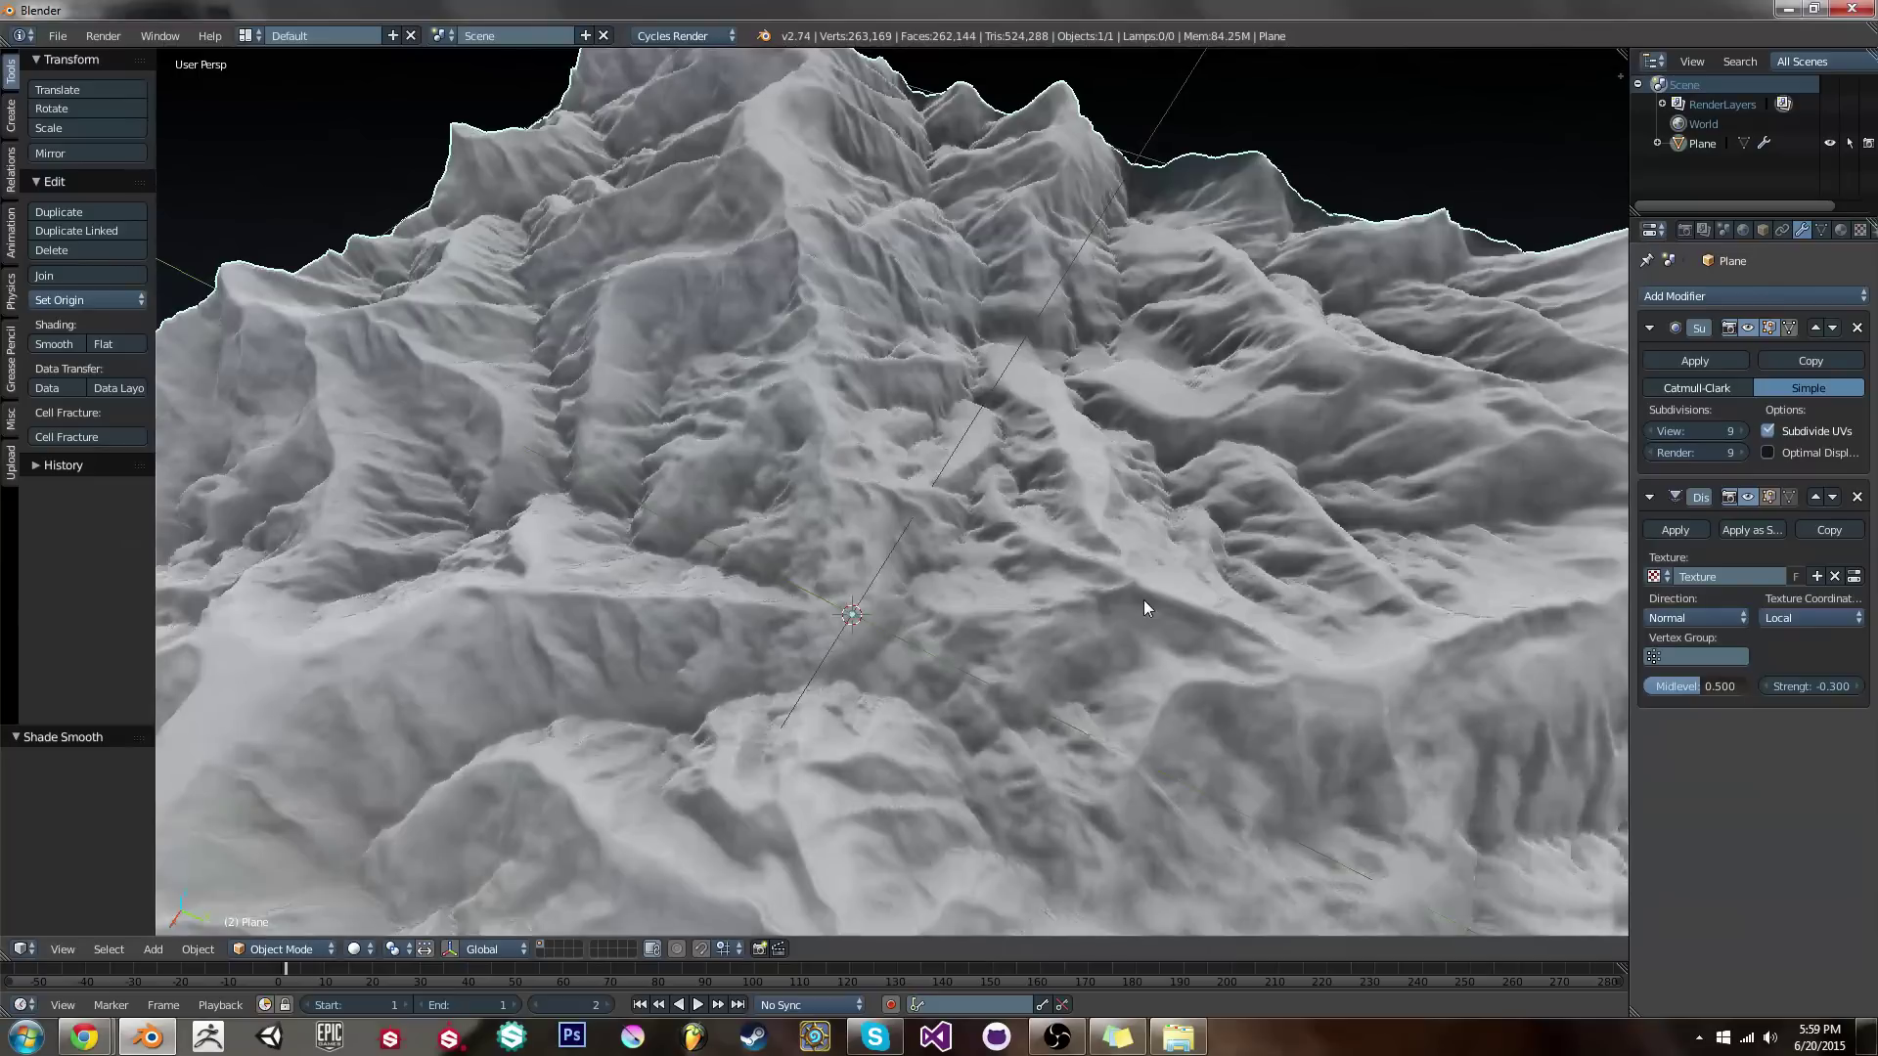
scroll(1145, 606, down, 4)
middle_drag(1159, 634, 1064, 466)
scroll(1064, 466, up, 6)
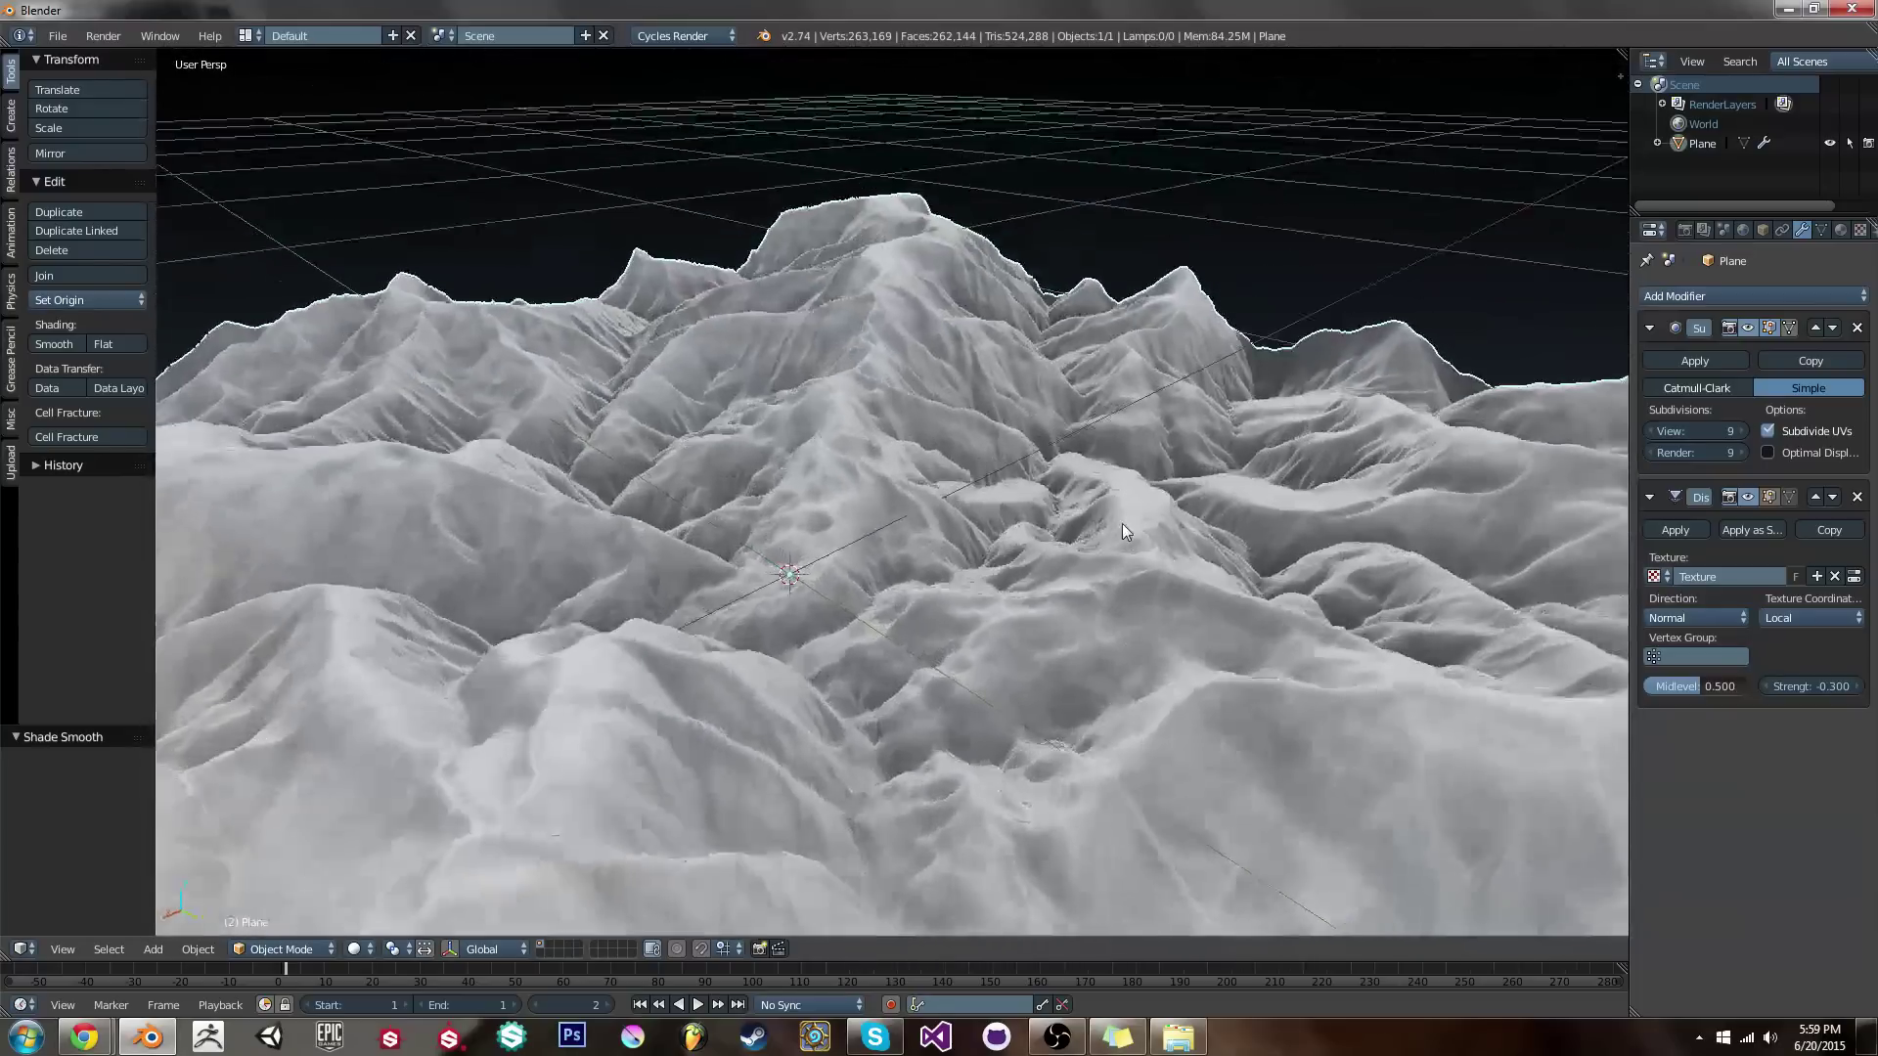
mouse_move(1123, 531)
middle_down()
mouse_move(1159, 573)
mouse_move(996, 701)
mouse_move(903, 574)
mouse_move(1183, 561)
mouse_move(1187, 638)
mouse_move(1011, 563)
mouse_move(999, 513)
mouse_move(1130, 546)
middle_up()
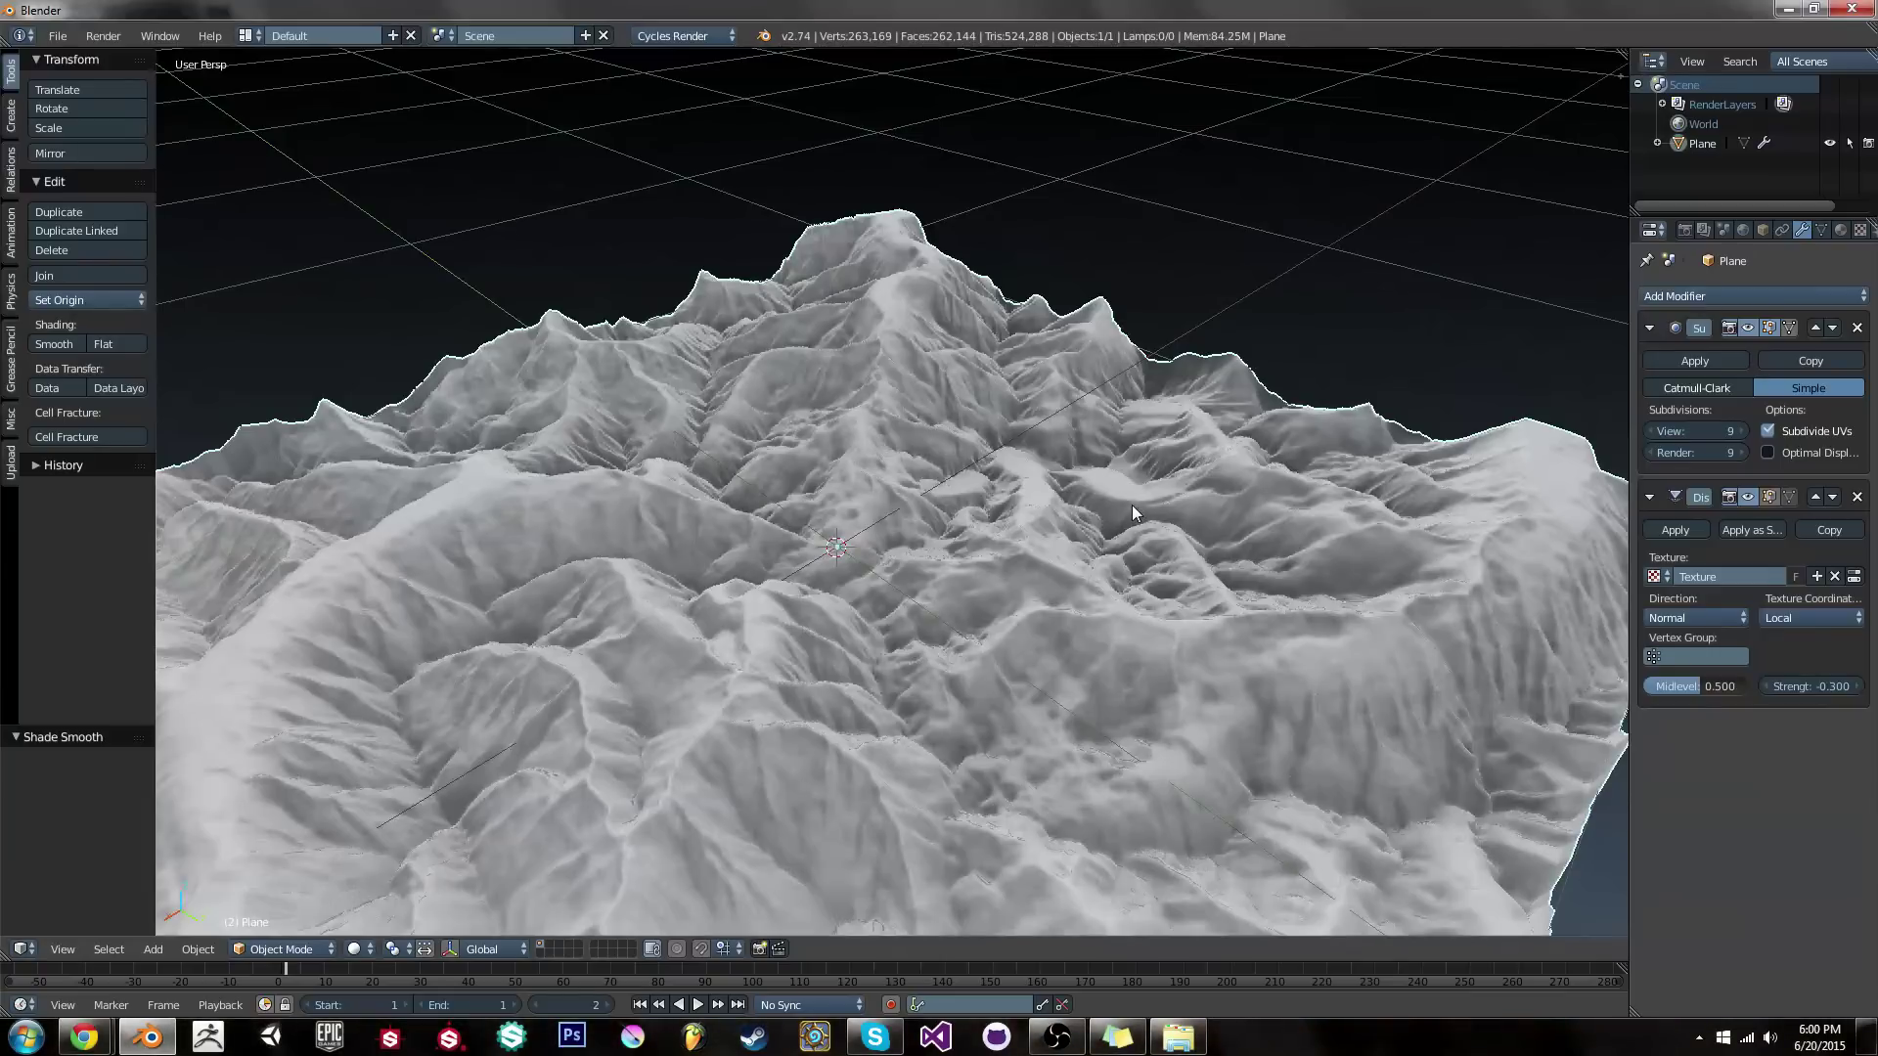
middle_drag(1131, 504, 837, 579)
scroll(808, 671, up, 3)
scroll(808, 671, down, 4)
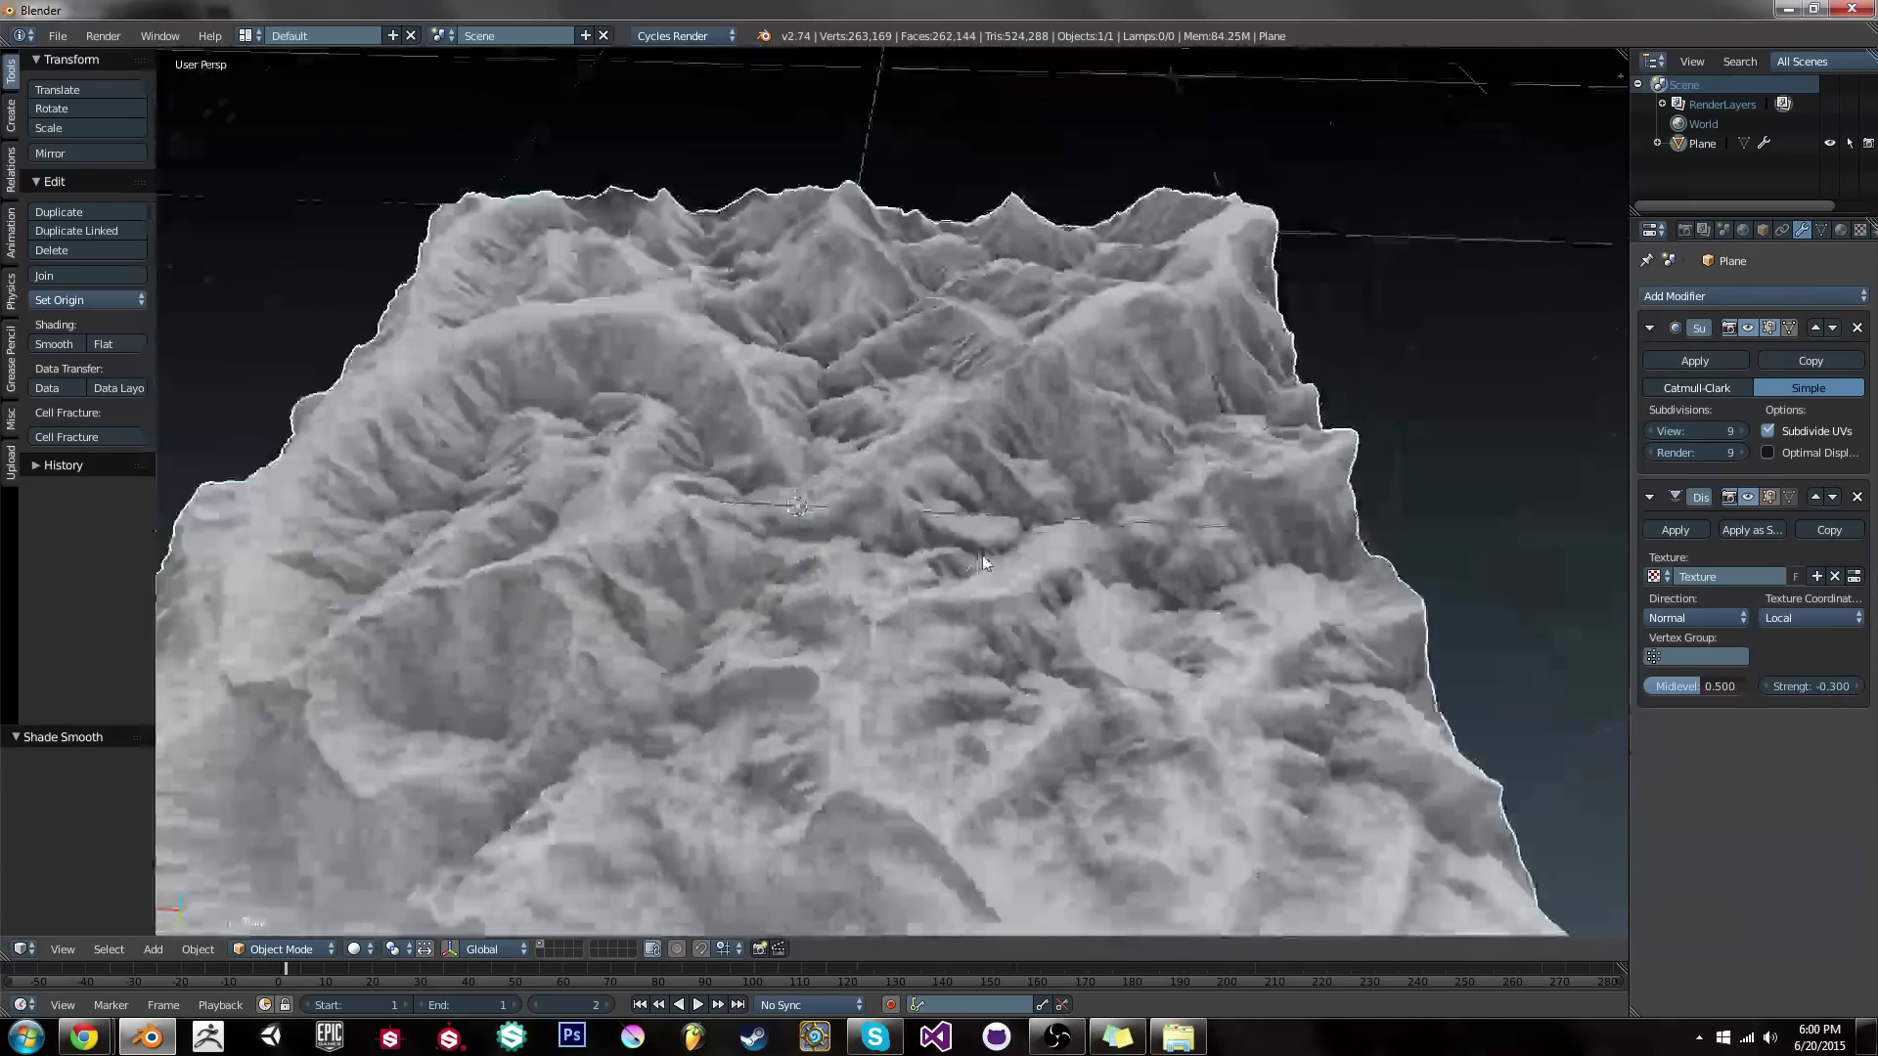
scroll(988, 632, up, 4)
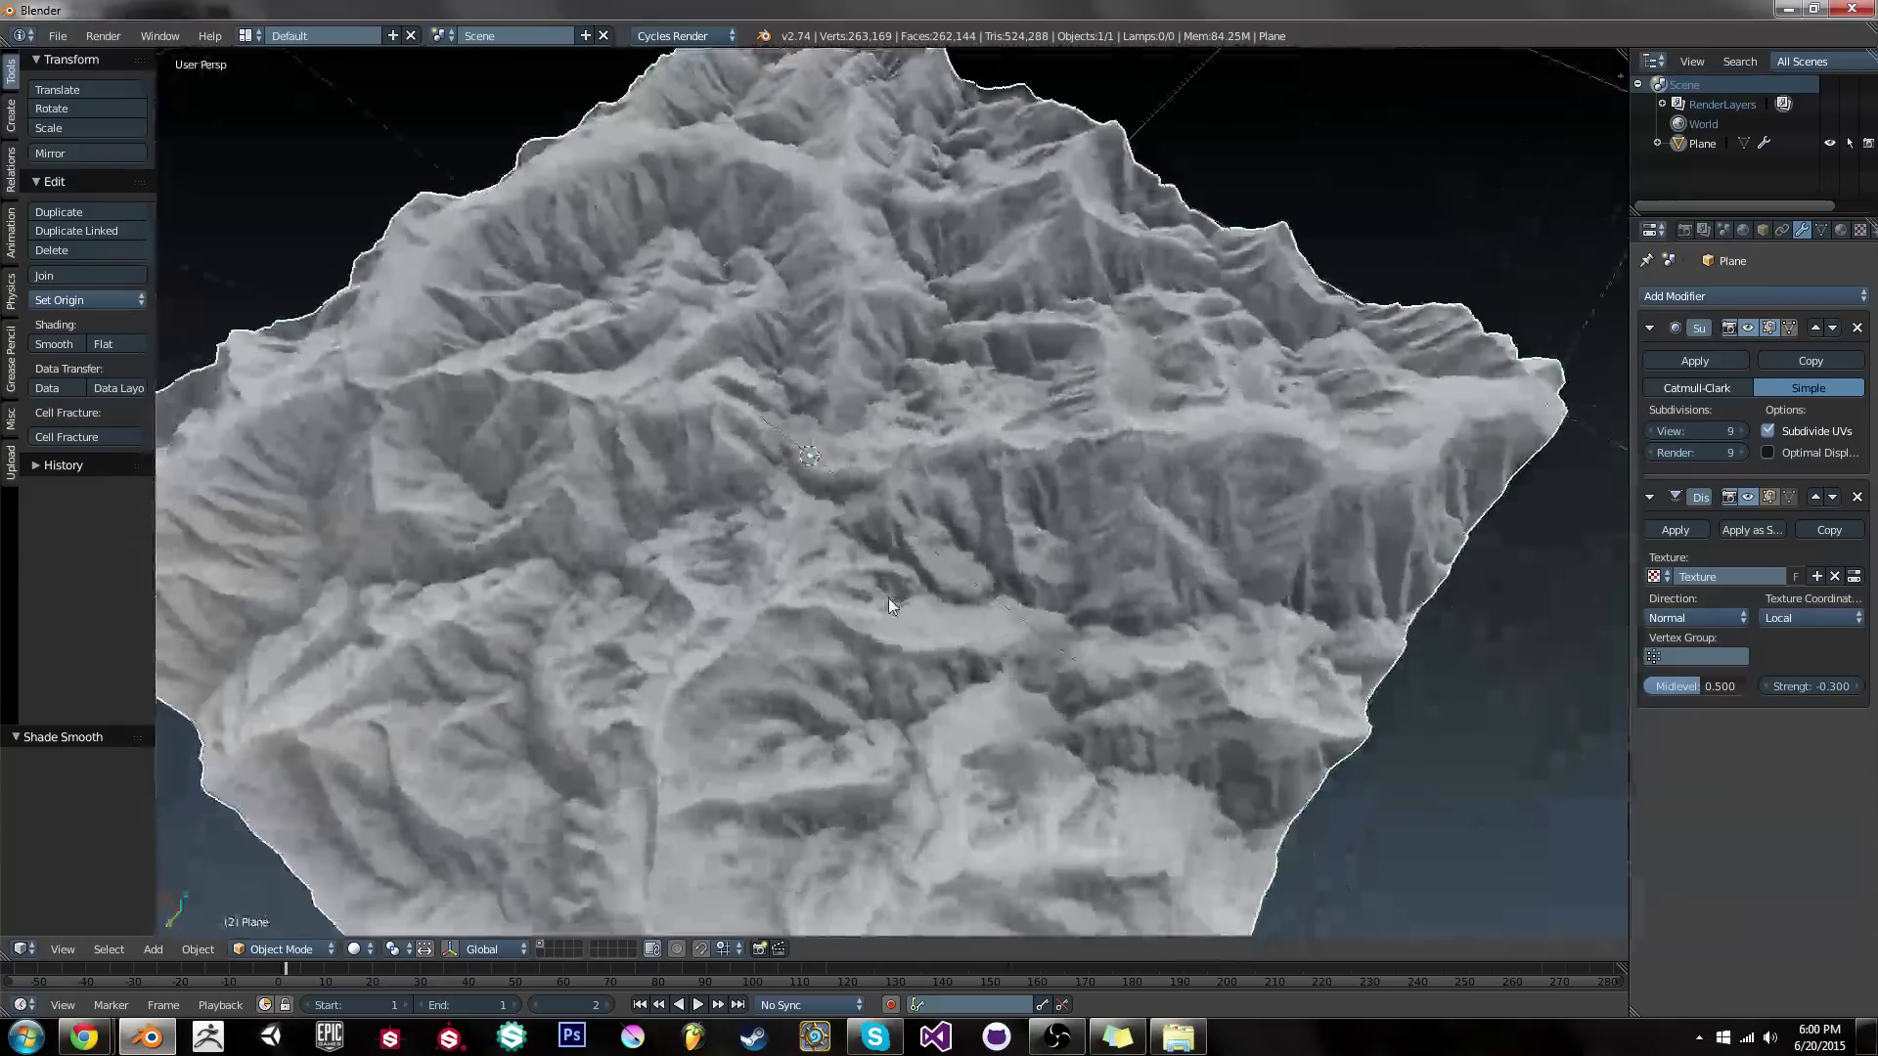
scroll(1035, 583, up, 2)
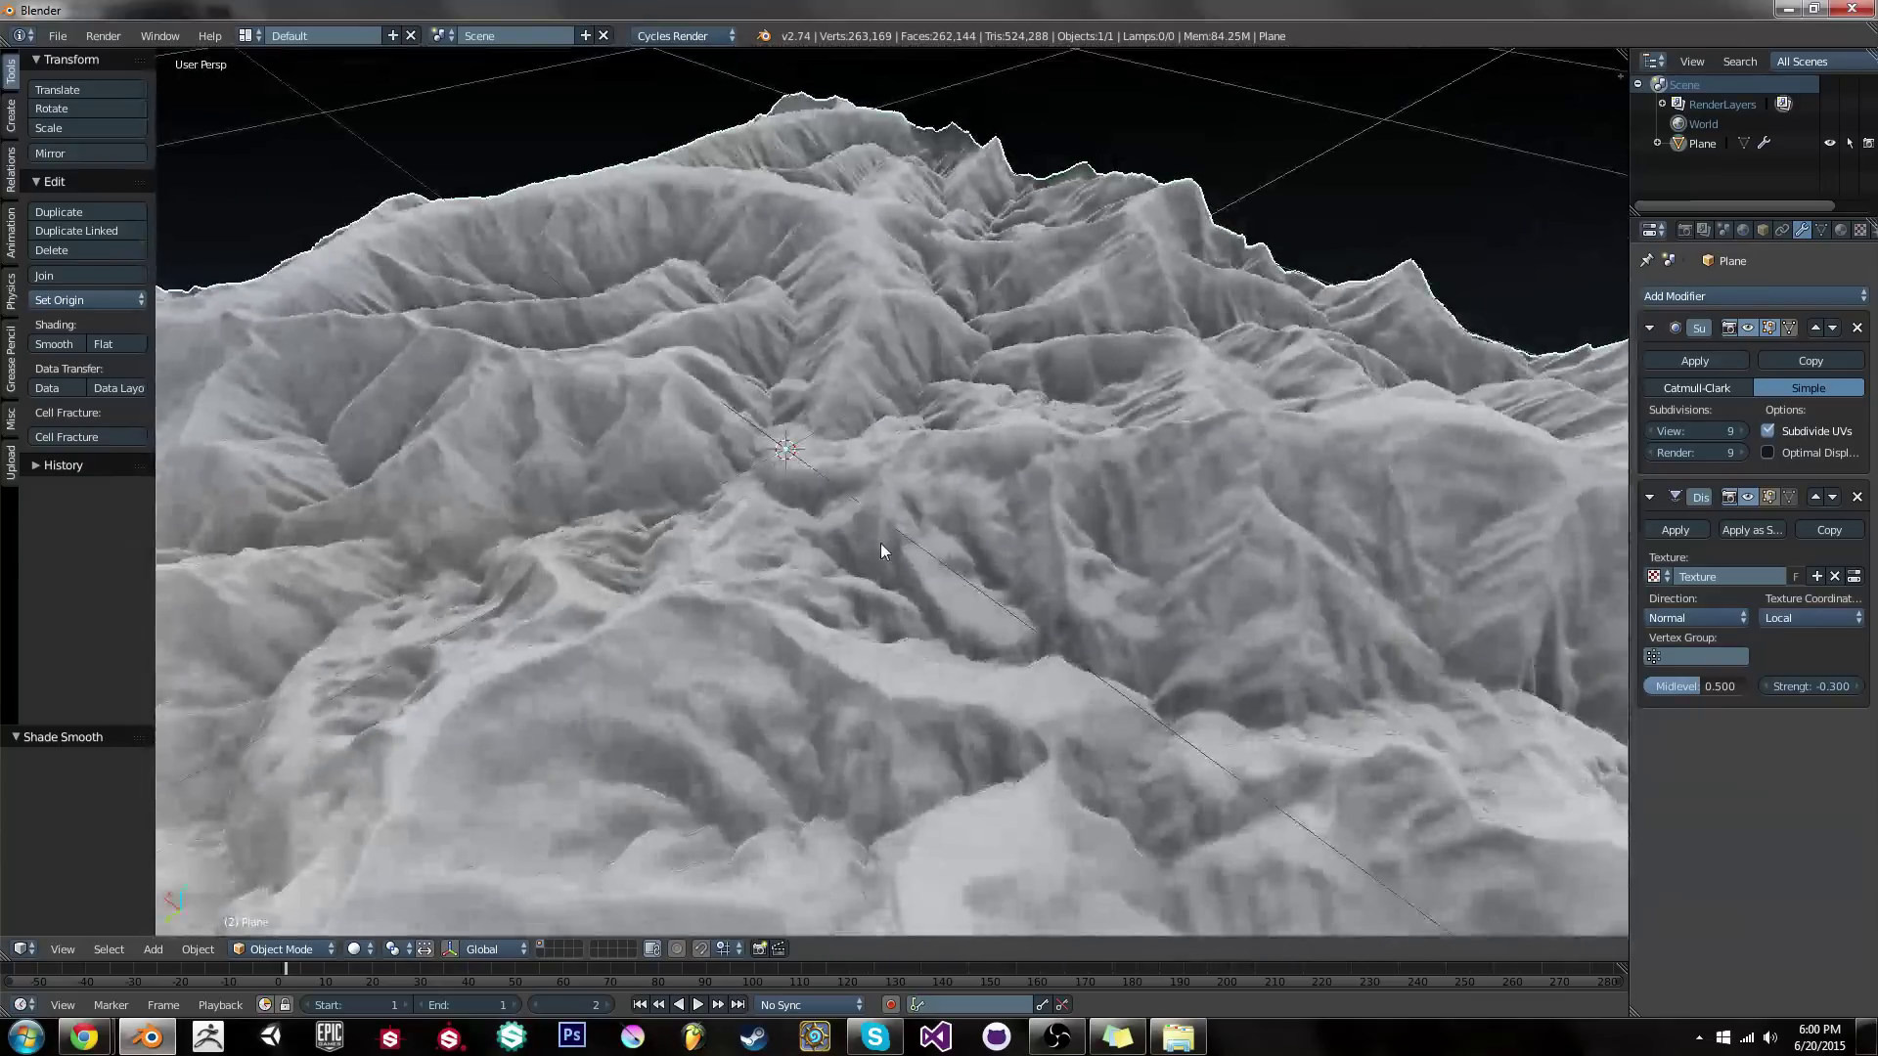